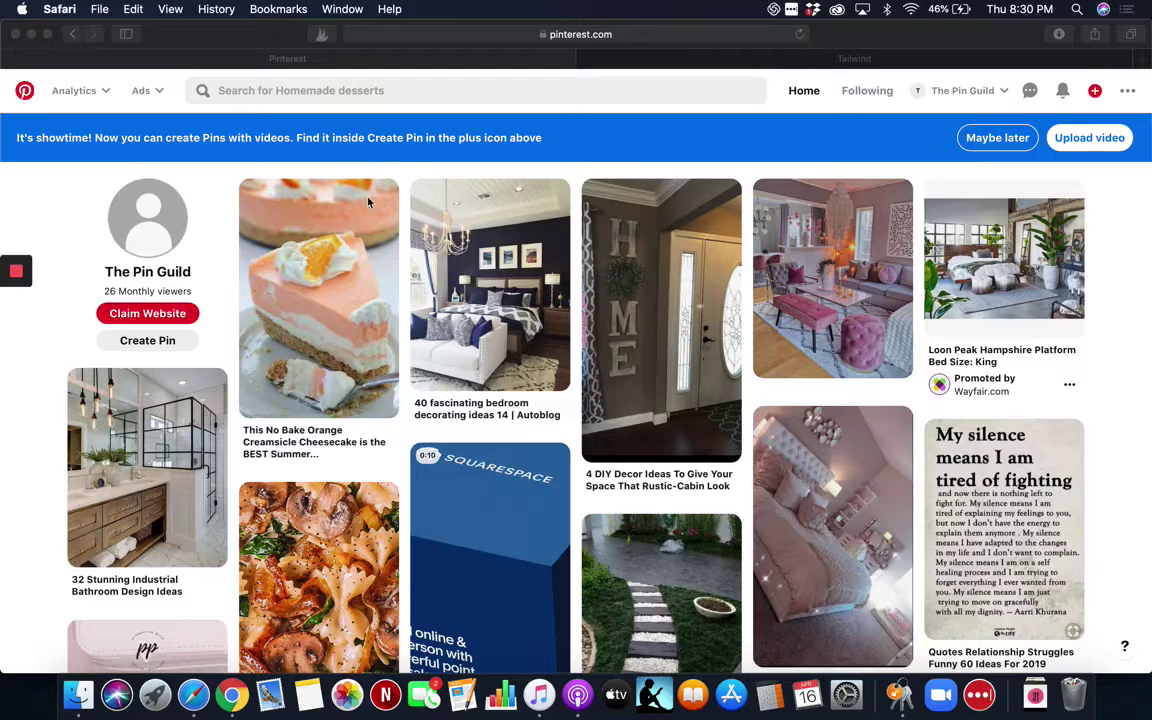
# Switch to the Tailwind tab in Safari and open the Free Trial signup choices.
pyautogui.click(756, 60)
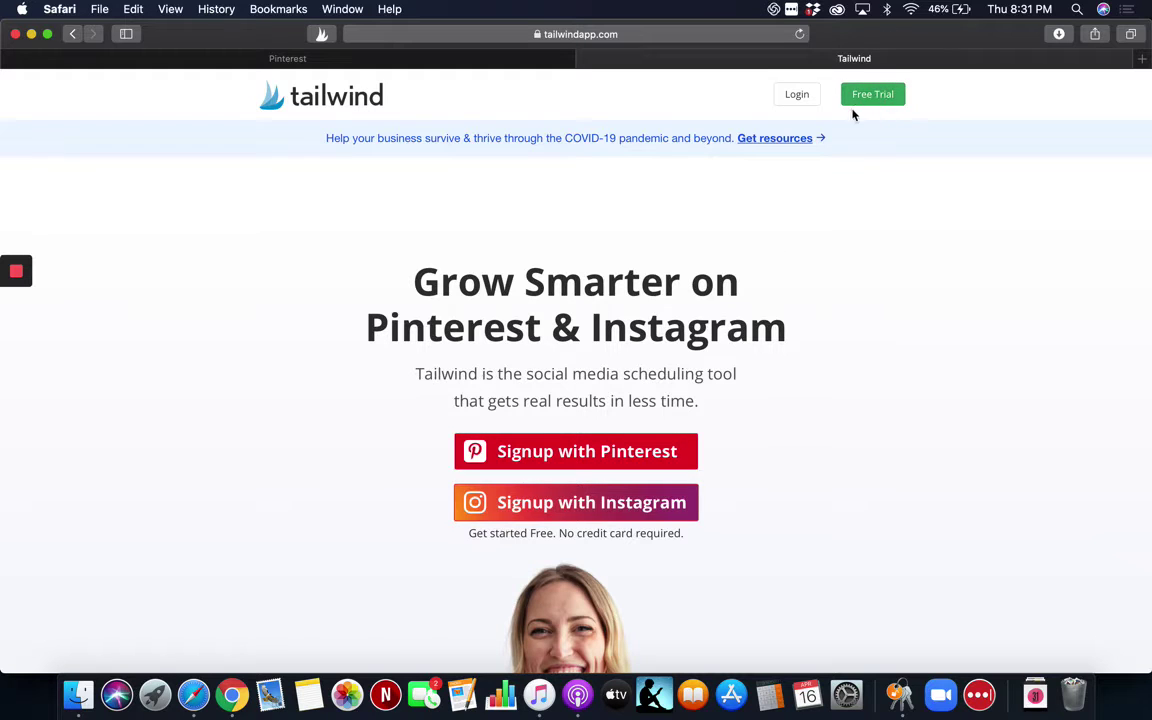
pyautogui.click(874, 96)
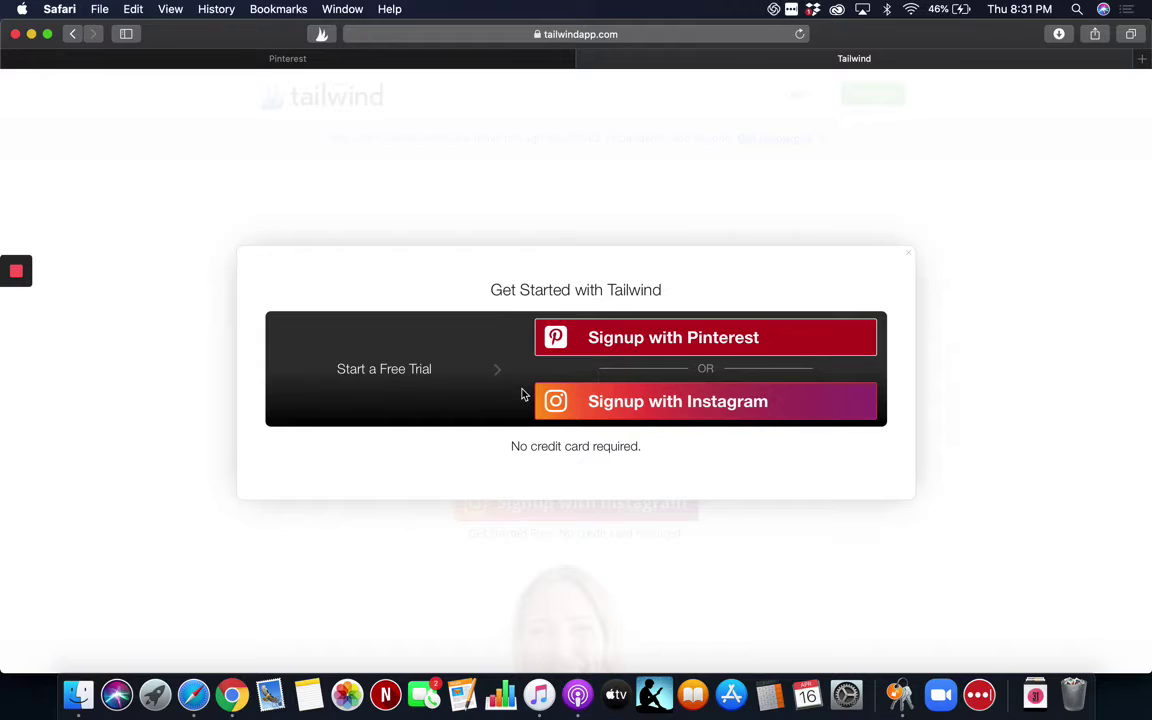
# Choose Signup with Pinterest and grant Tailwind access on the Authorize app page.
pyautogui.click(651, 340)
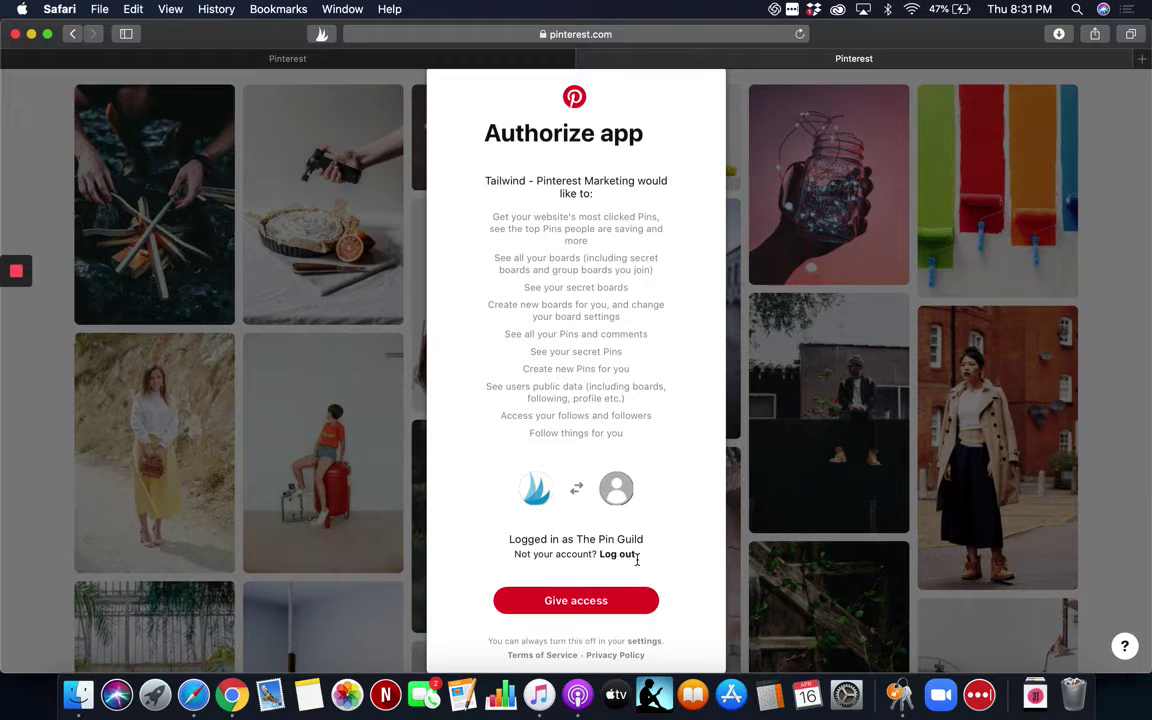
pyautogui.click(580, 604)
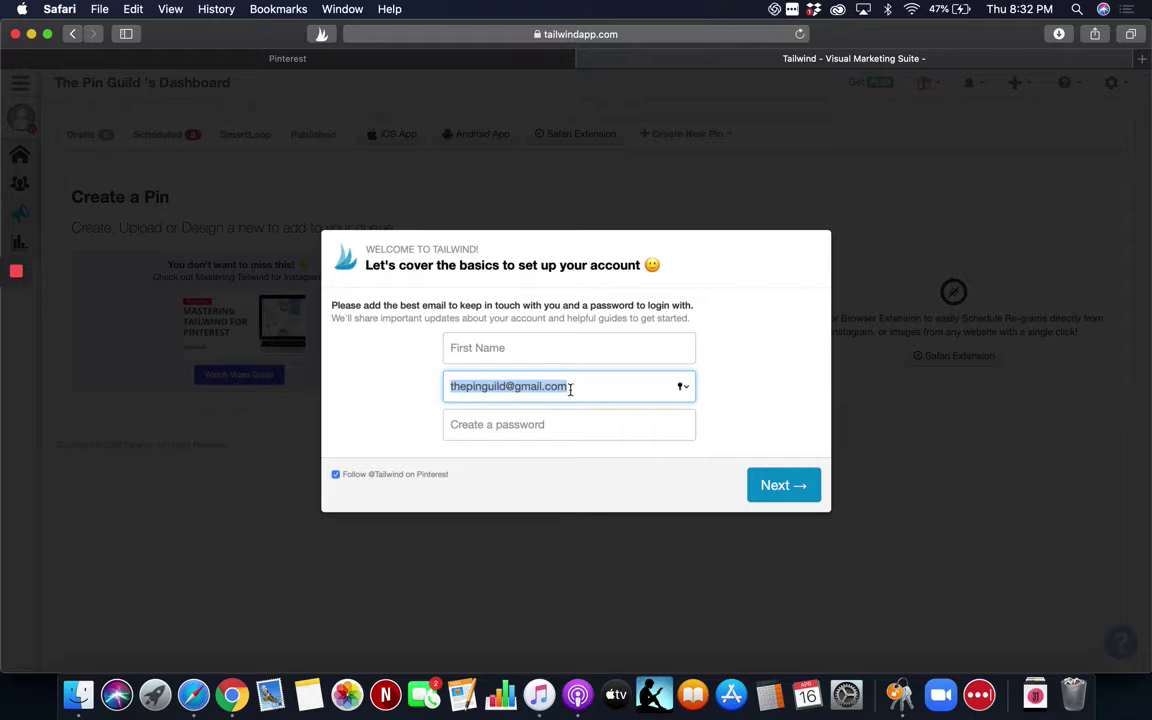
# Enter a first name and account password, correct the name, and submit the details.
pyautogui.click(541, 353)
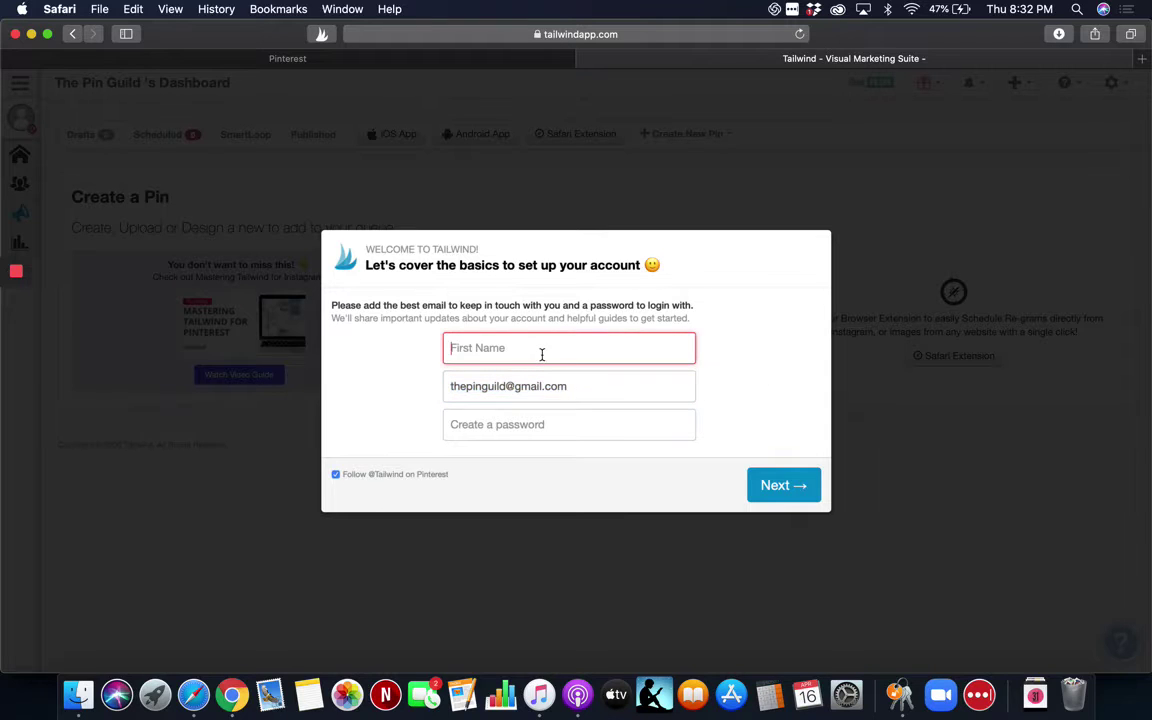
pyautogui.click(525, 430)
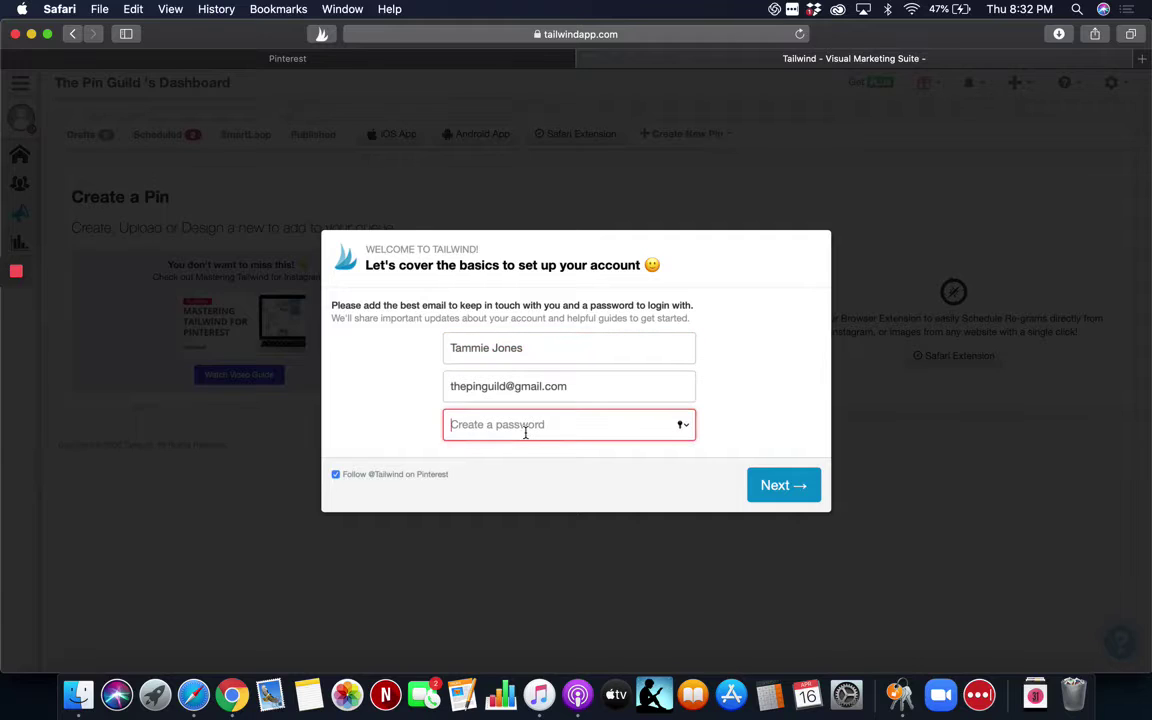
pyautogui.write('a••••••••')
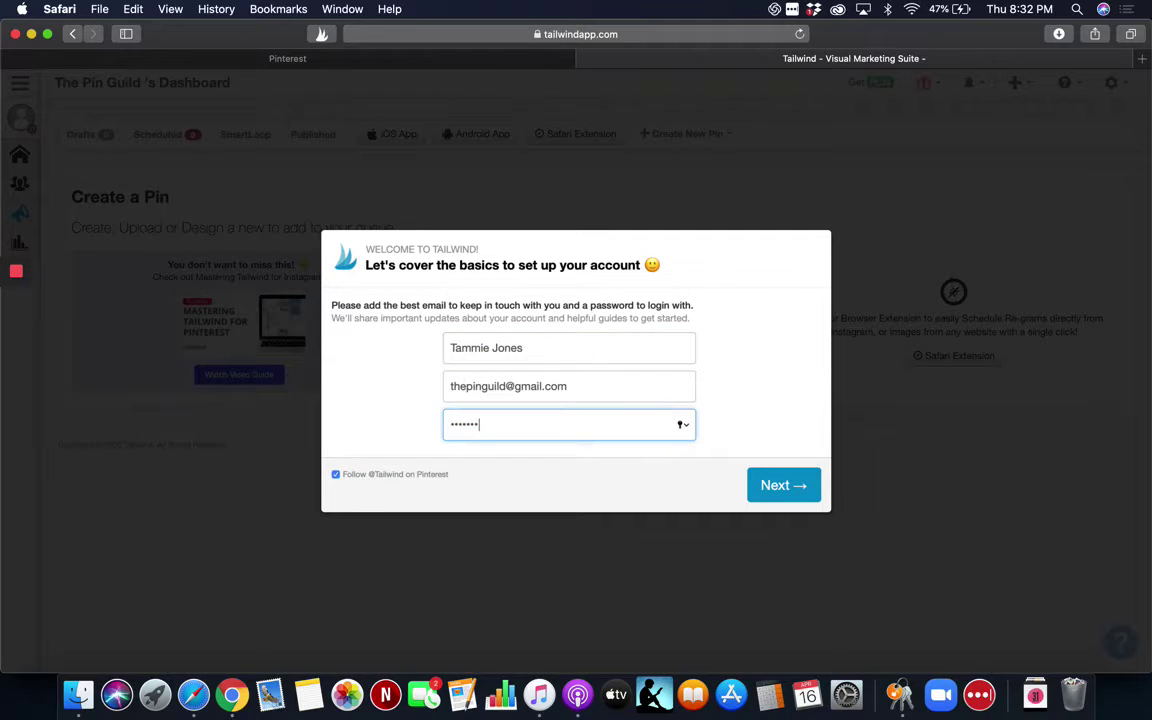
pyautogui.write('•')
pyautogui.click(789, 494)
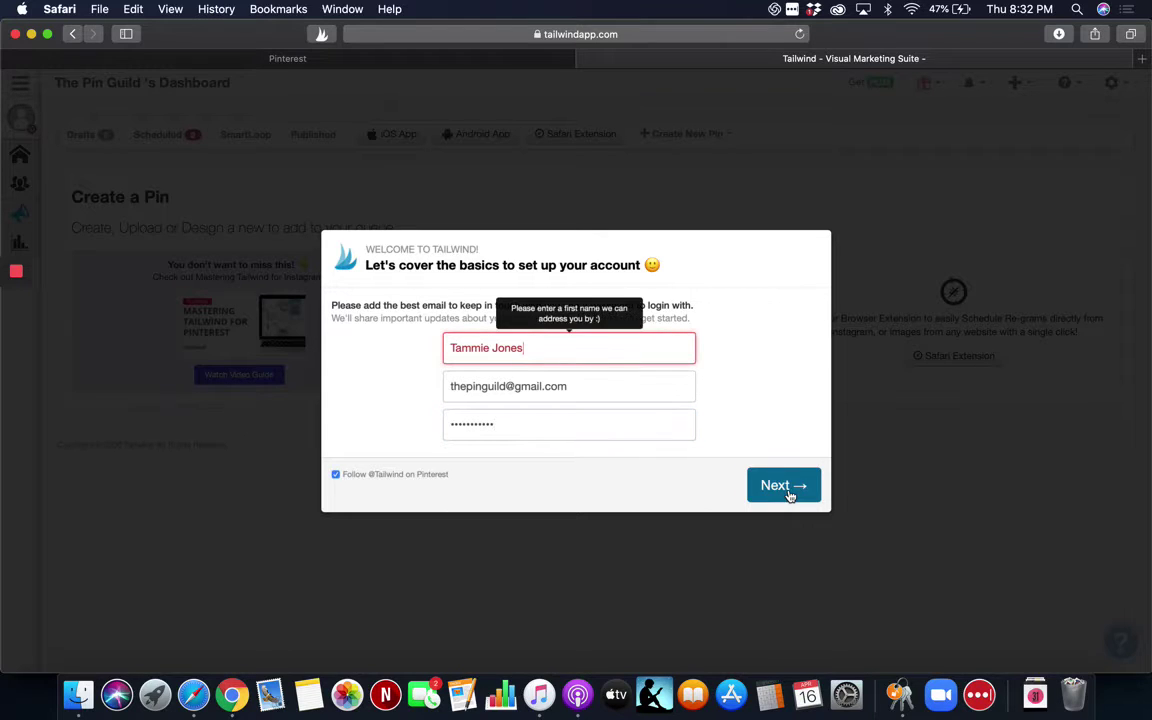
pyautogui.press('BackSpace')
pyautogui.press('BackSpace')
pyautogui.press('BackSpace')
pyautogui.press('BackSpace')
pyautogui.press('BackSpace')
pyautogui.press('BackSpace')
pyautogui.press('BackSpace')
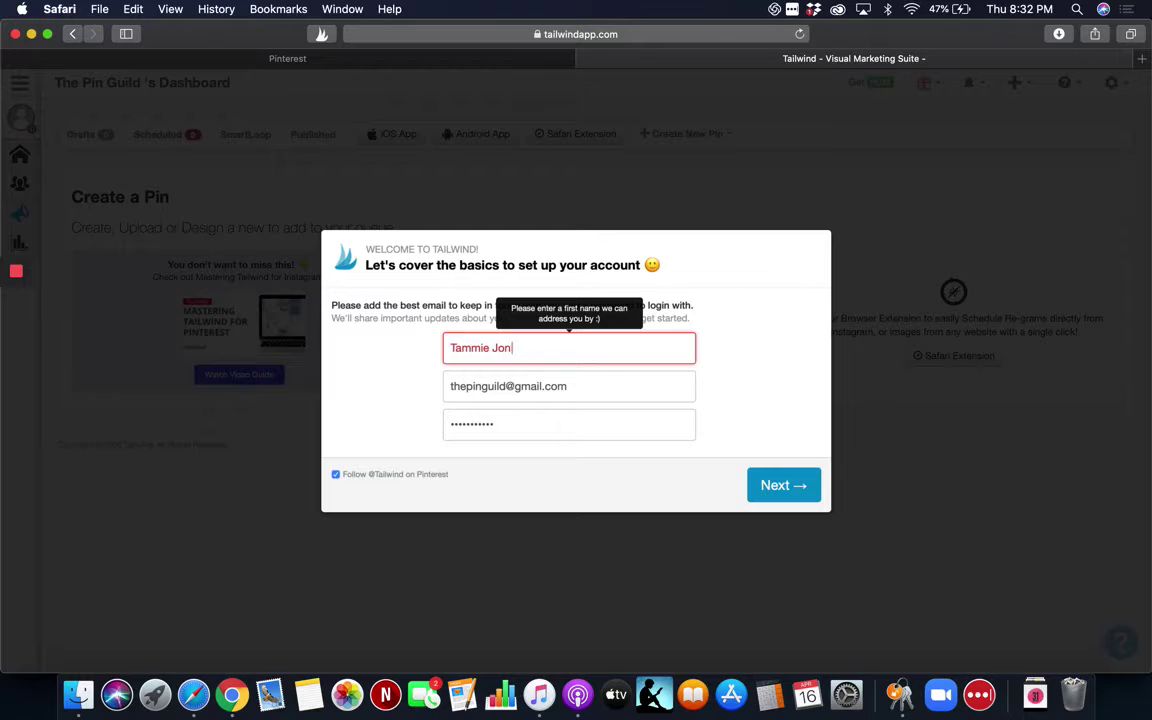
pyautogui.write('e')
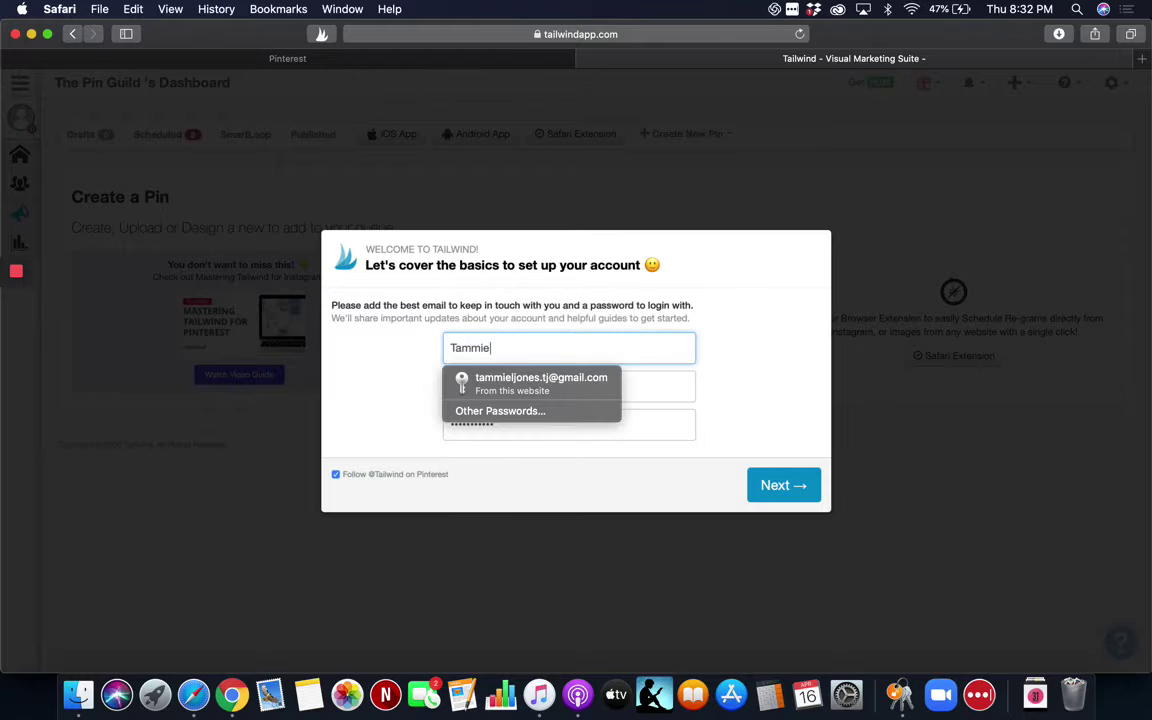
pyautogui.click(797, 497)
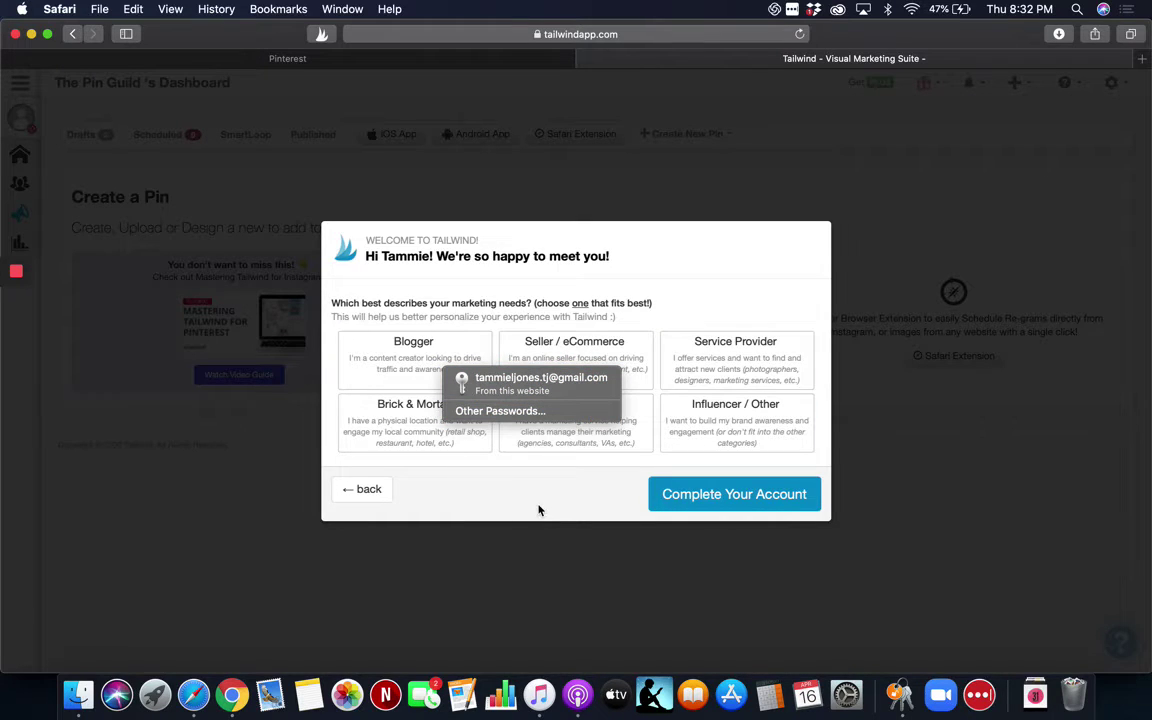
# Close the saved-passwords sheet, pick Service Provider as the marketing need, and complete the account.
pyautogui.click(580, 411)
pyautogui.click(710, 323)
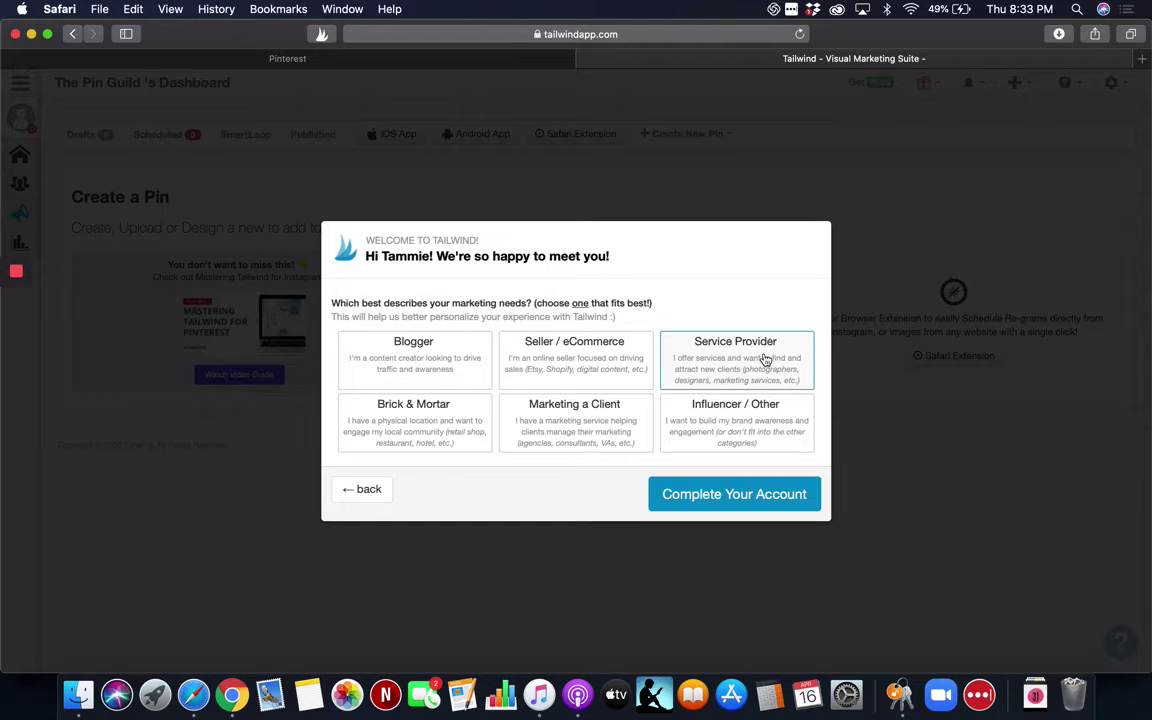
pyautogui.click(765, 359)
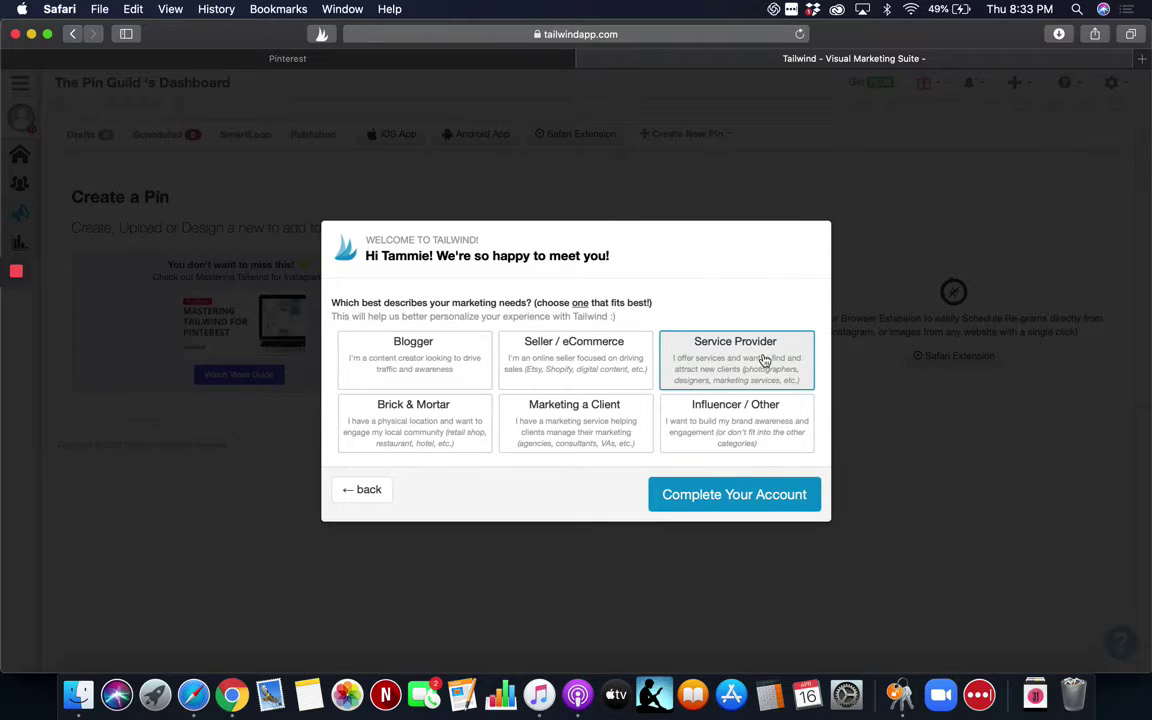
pyautogui.click(719, 497)
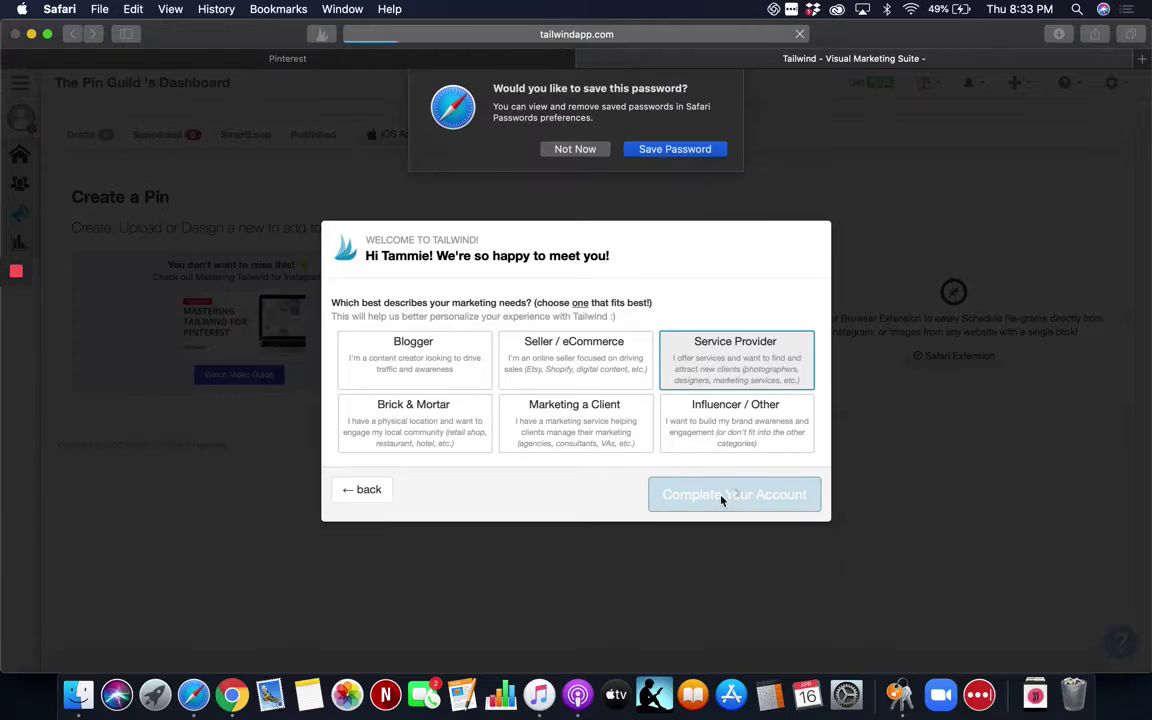
# Save the new password in Safari, read the Pre-Apply relief message, and close it.
pyautogui.click(637, 152)
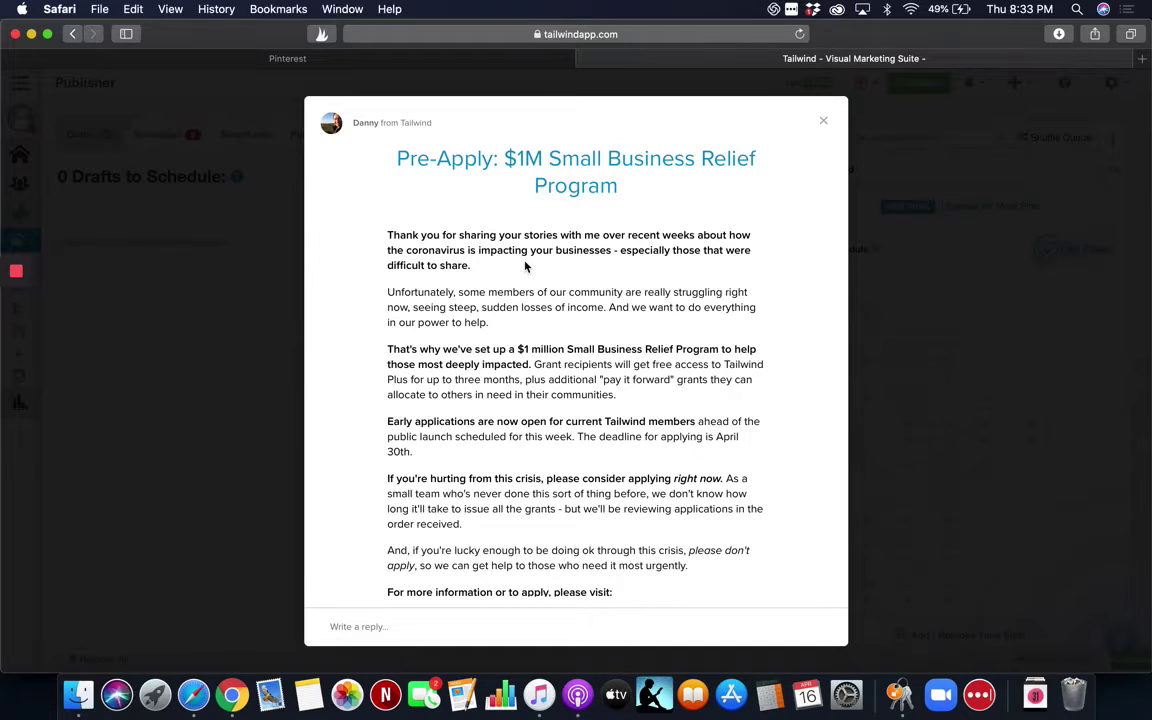
pyautogui.scroll(-3, 519, 460)
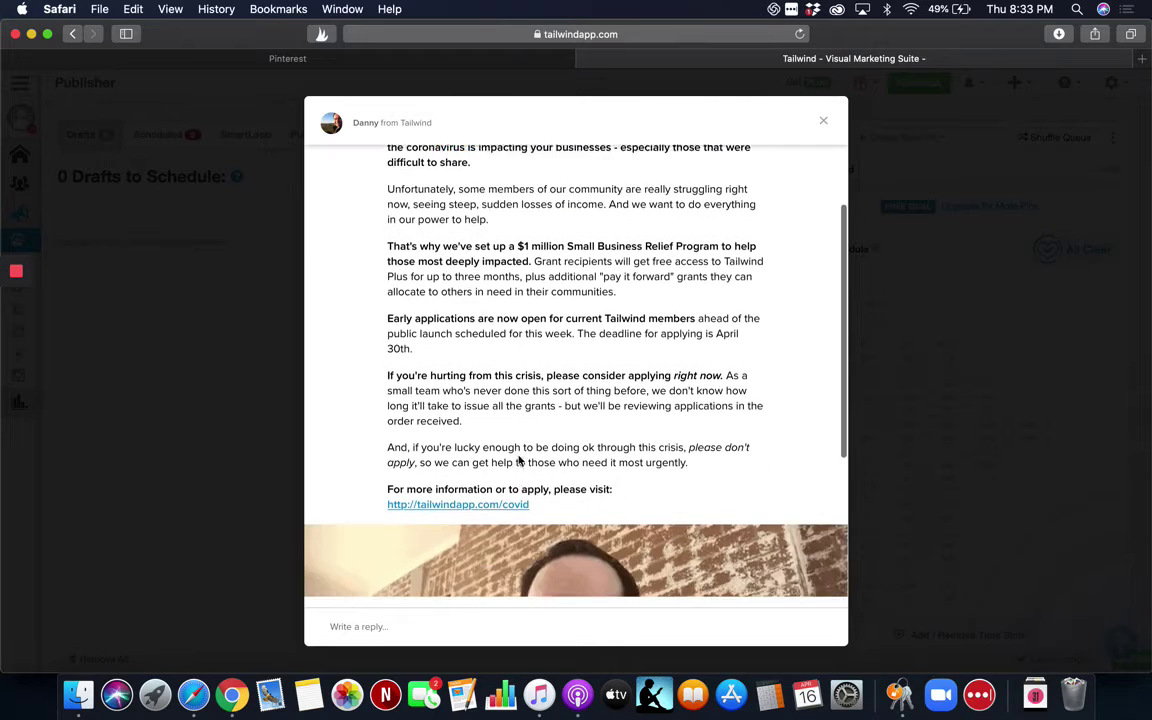
pyautogui.scroll(3, 519, 458)
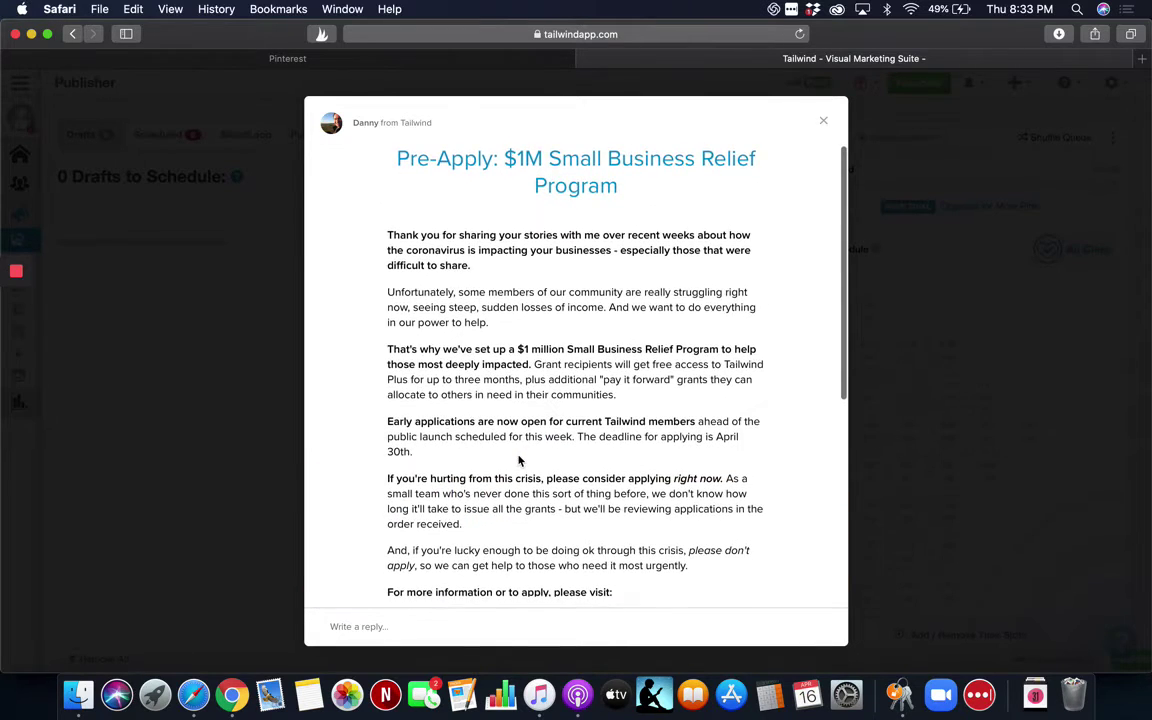
pyautogui.scroll(-4, 520, 460)
pyautogui.scroll(-3, 519, 460)
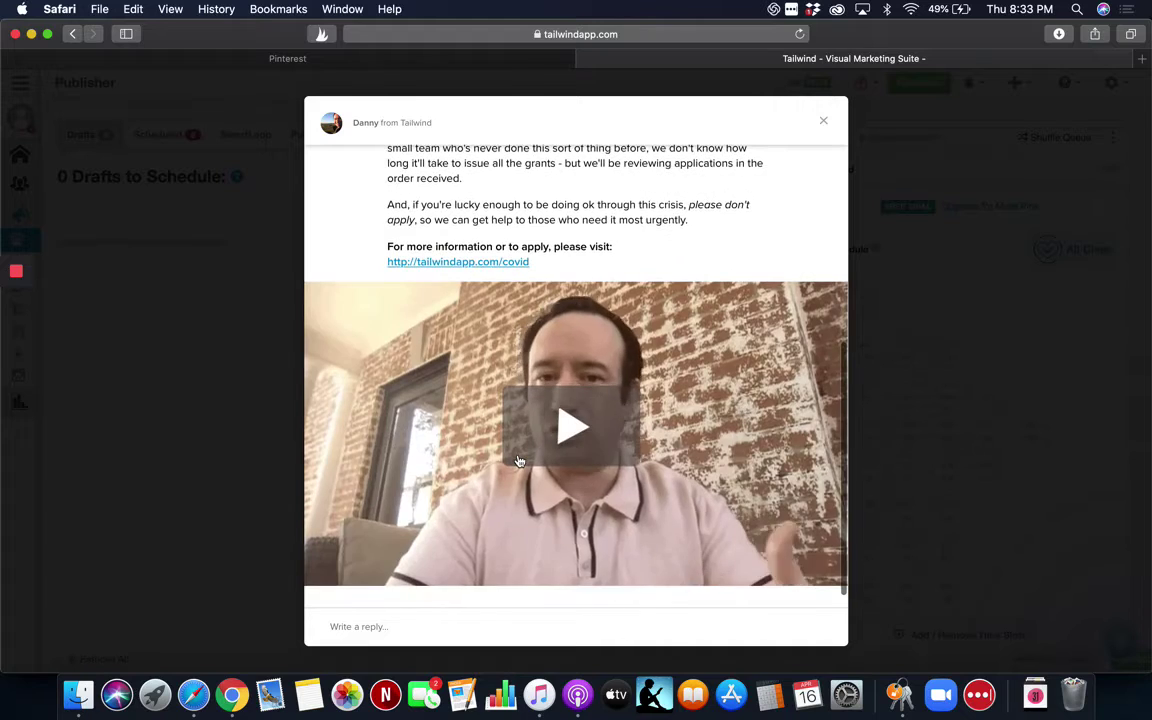
pyautogui.scroll(5, 519, 460)
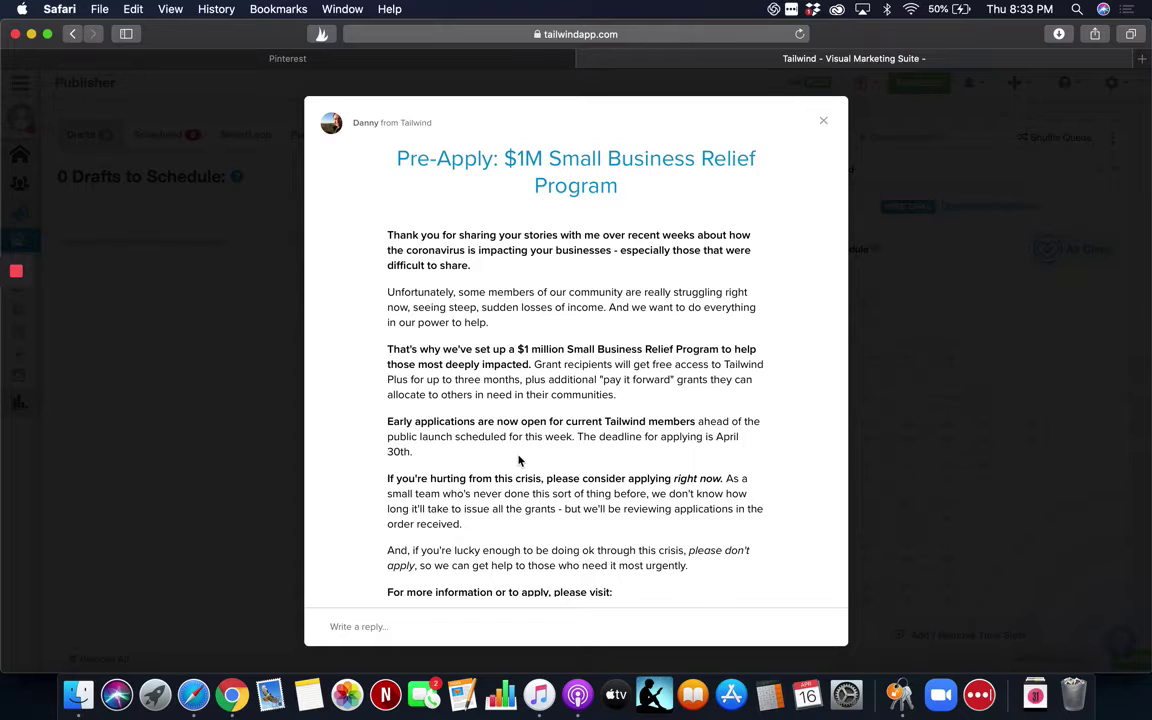
pyautogui.click(823, 124)
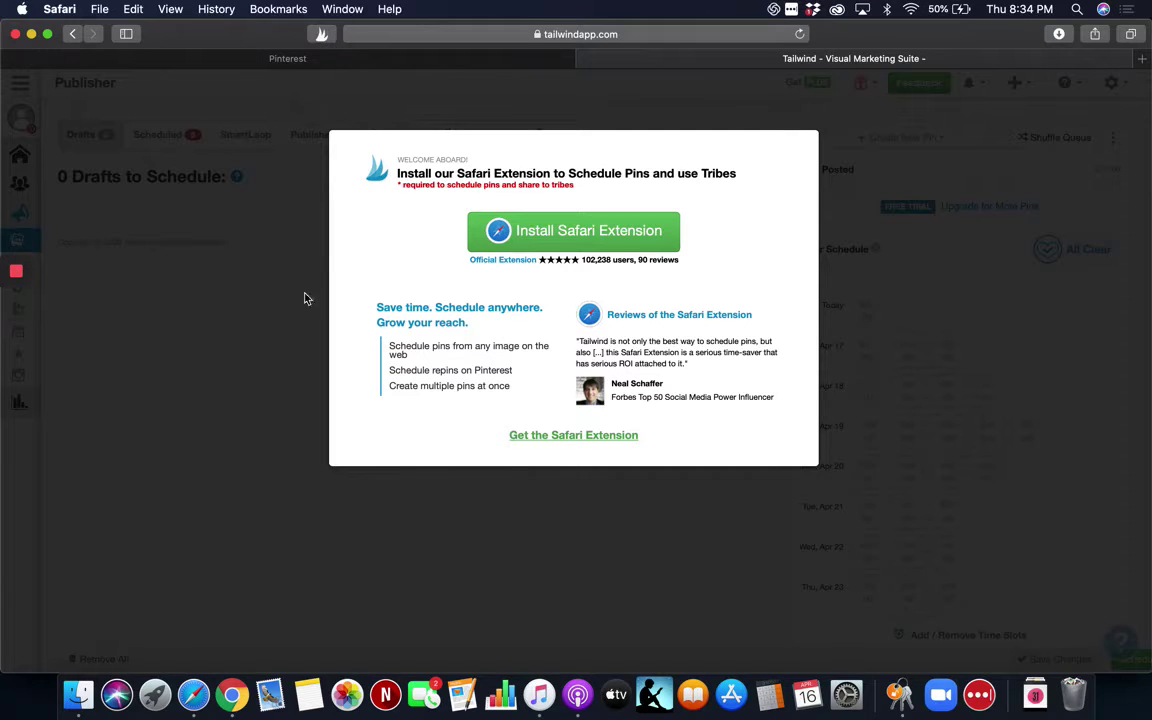
# Install the Tailwind Publisher Safari extension from the App Store and confirm installation in Tailwind.
pyautogui.click(551, 436)
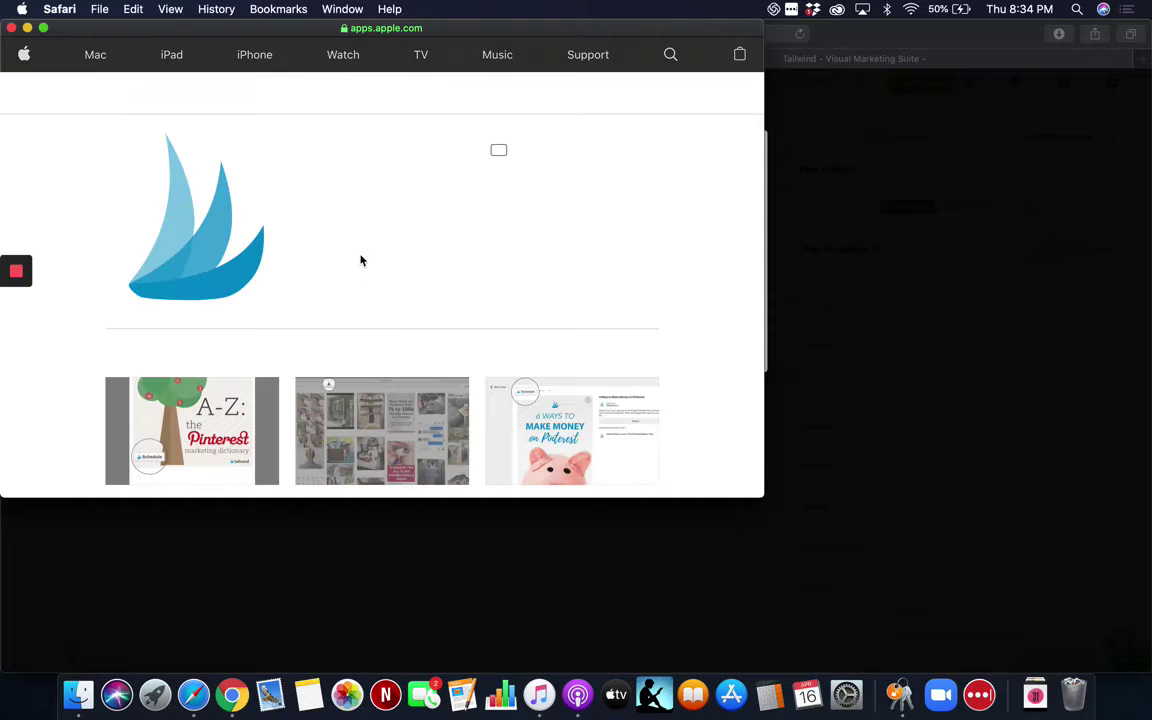
pyautogui.click(10, 29)
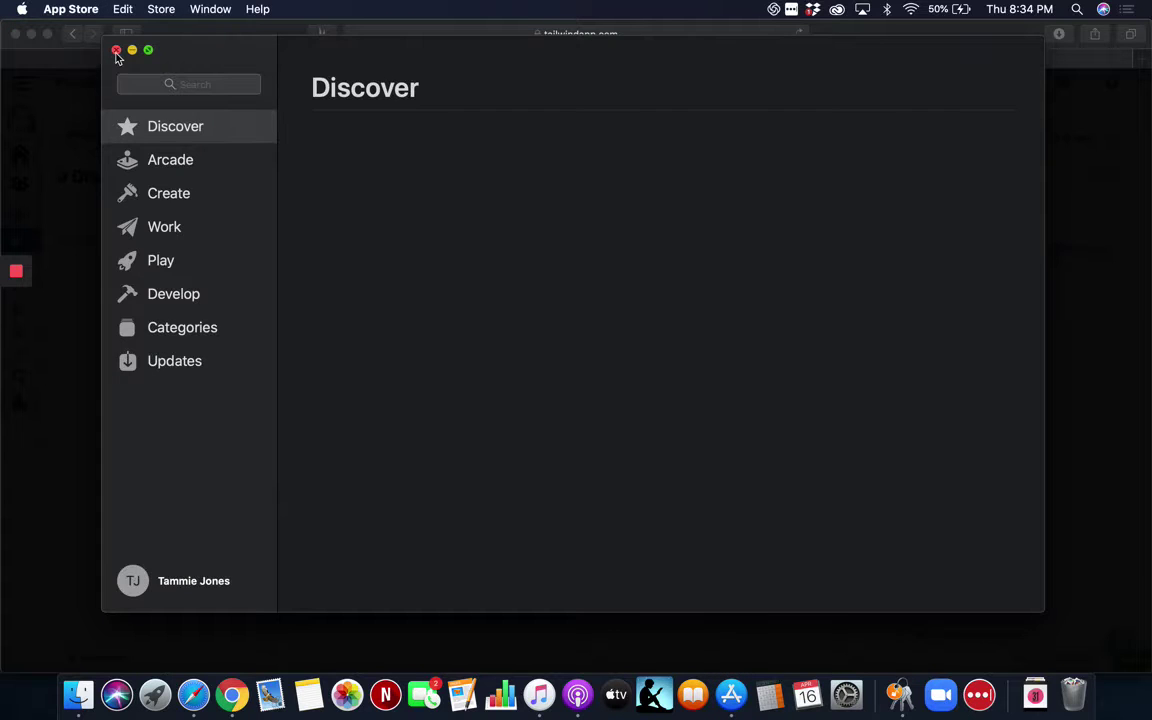
pyautogui.click(116, 50)
pyautogui.click(632, 336)
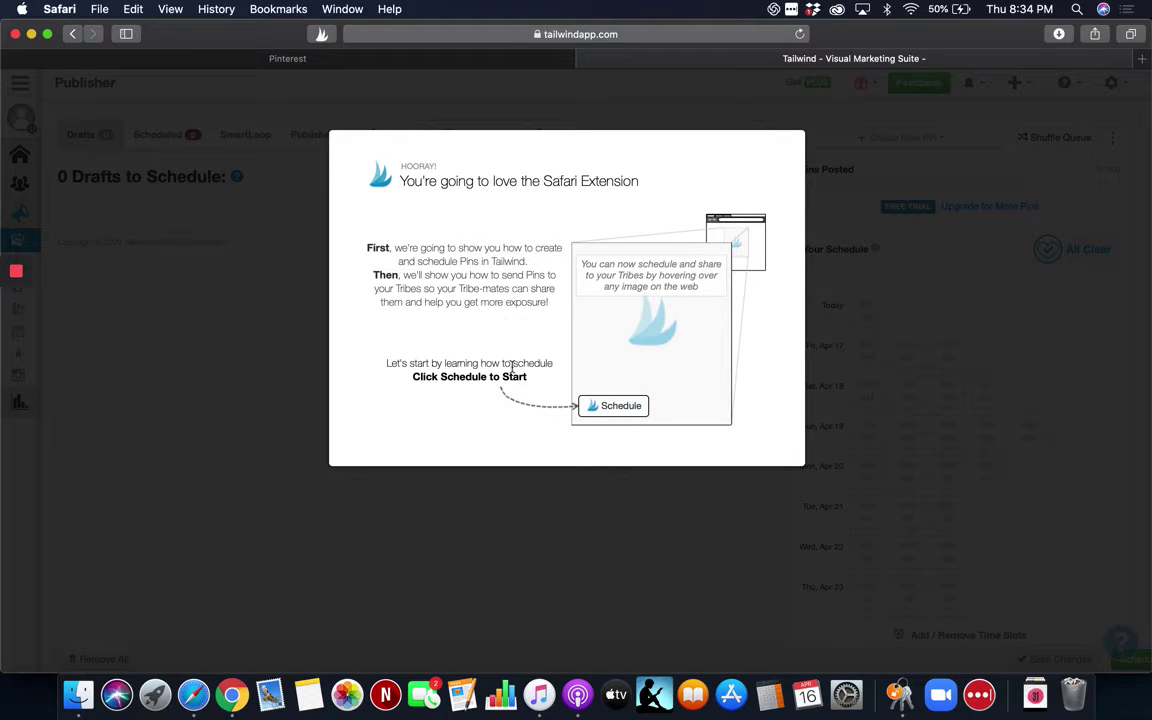
# Schedule the demo pin to the Master bedrooms decor board, stepping through description, source URL and tribes tips.
pyautogui.click(614, 407)
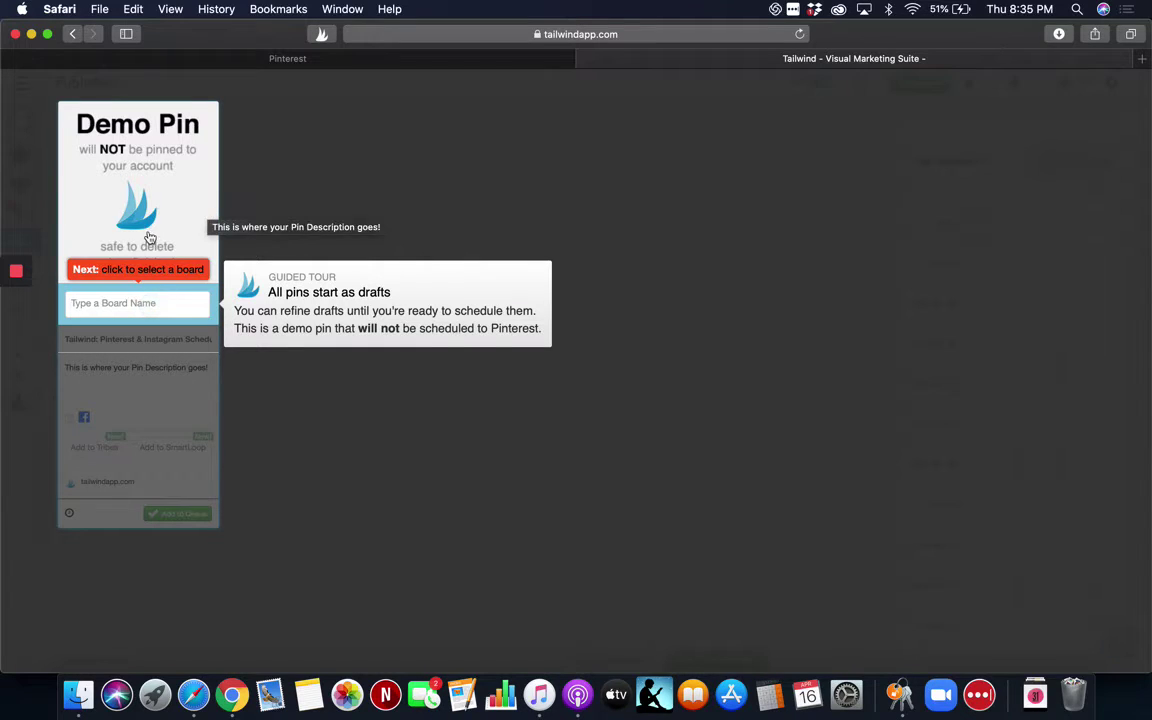
pyautogui.click(155, 307)
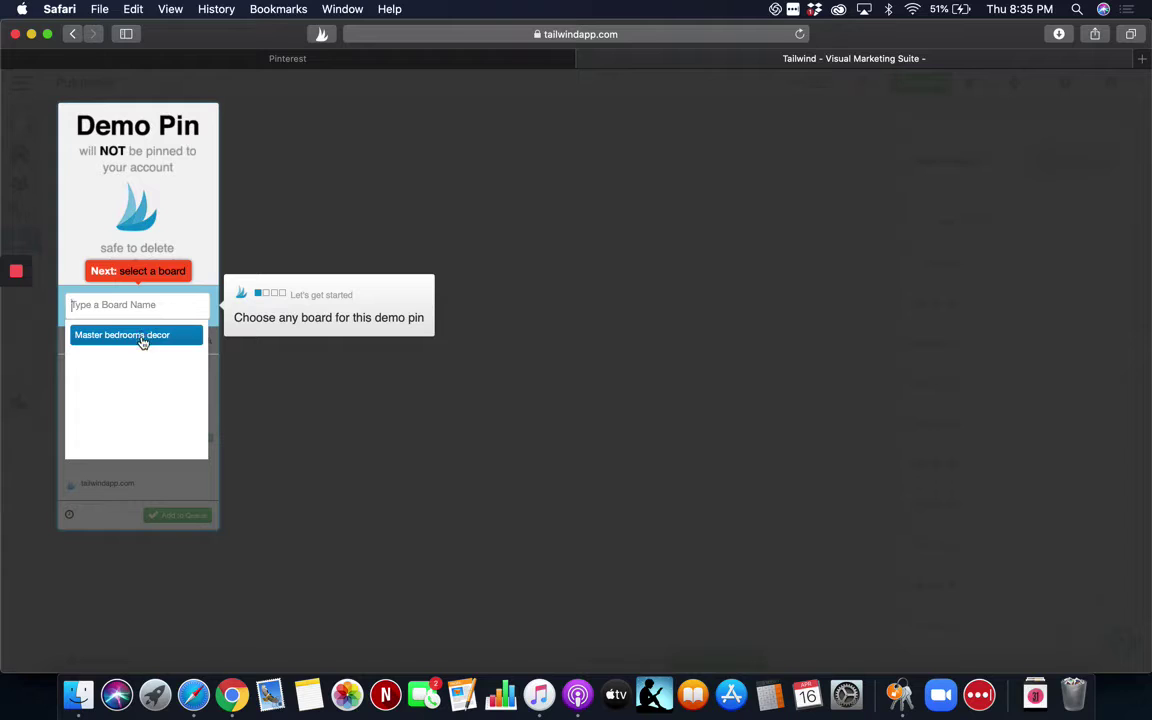
pyautogui.click(142, 336)
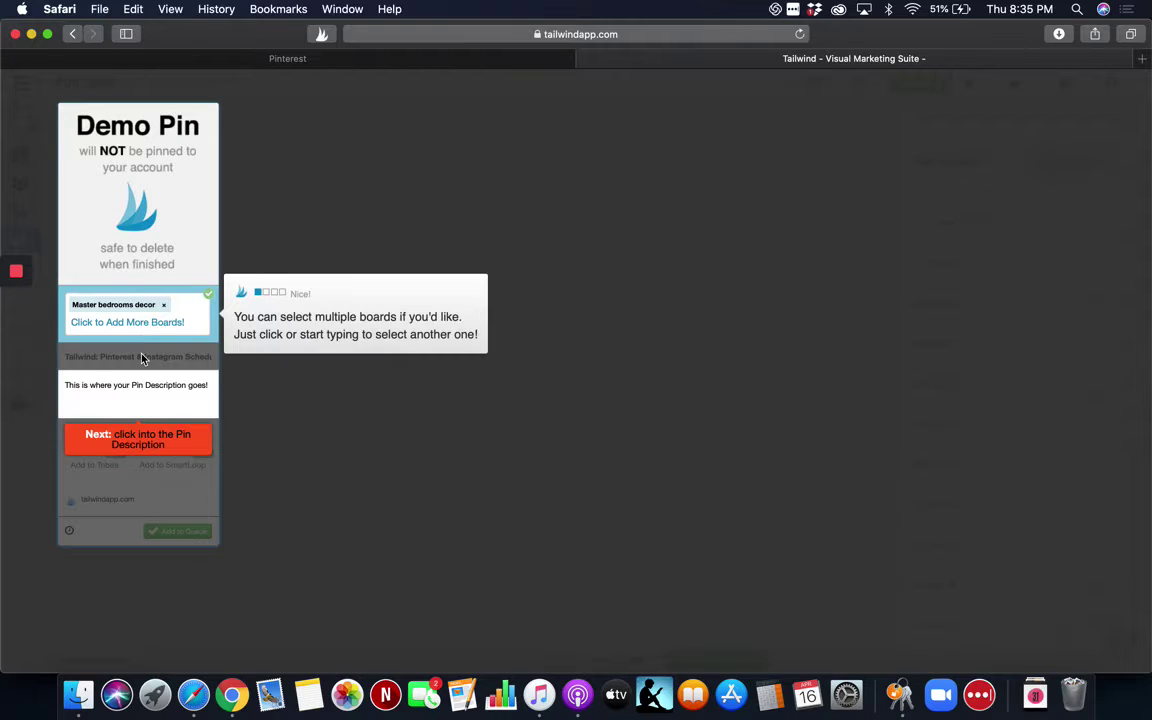
pyautogui.click(134, 395)
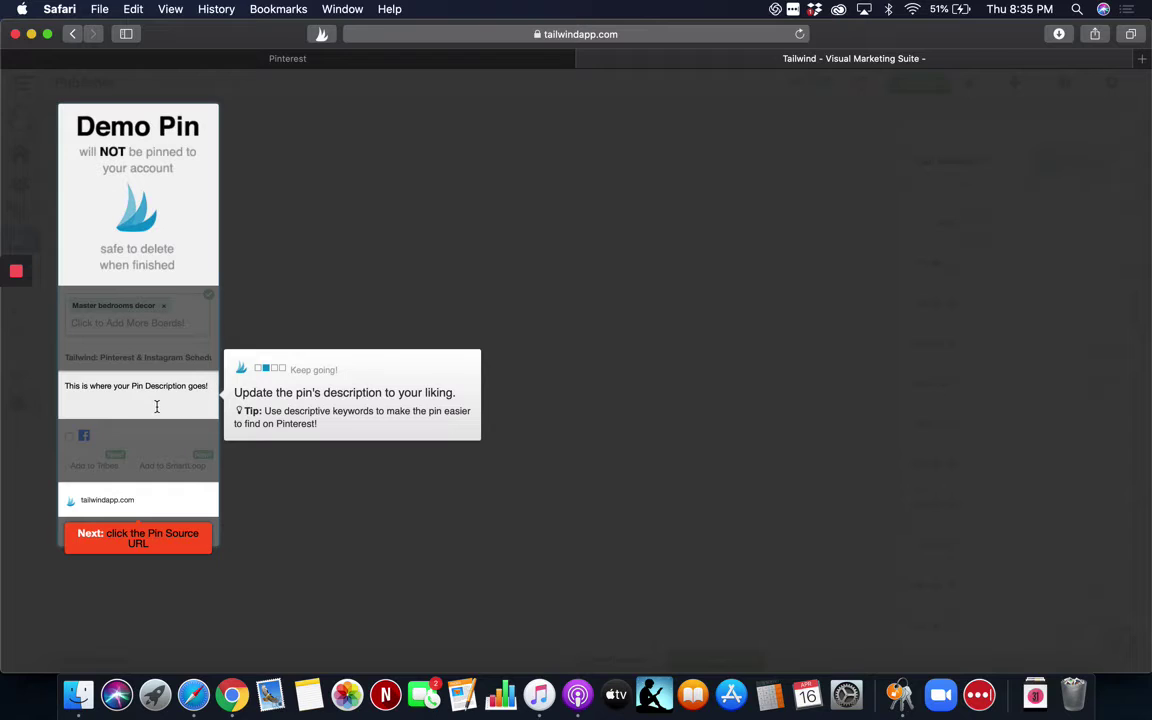
pyautogui.click(140, 505)
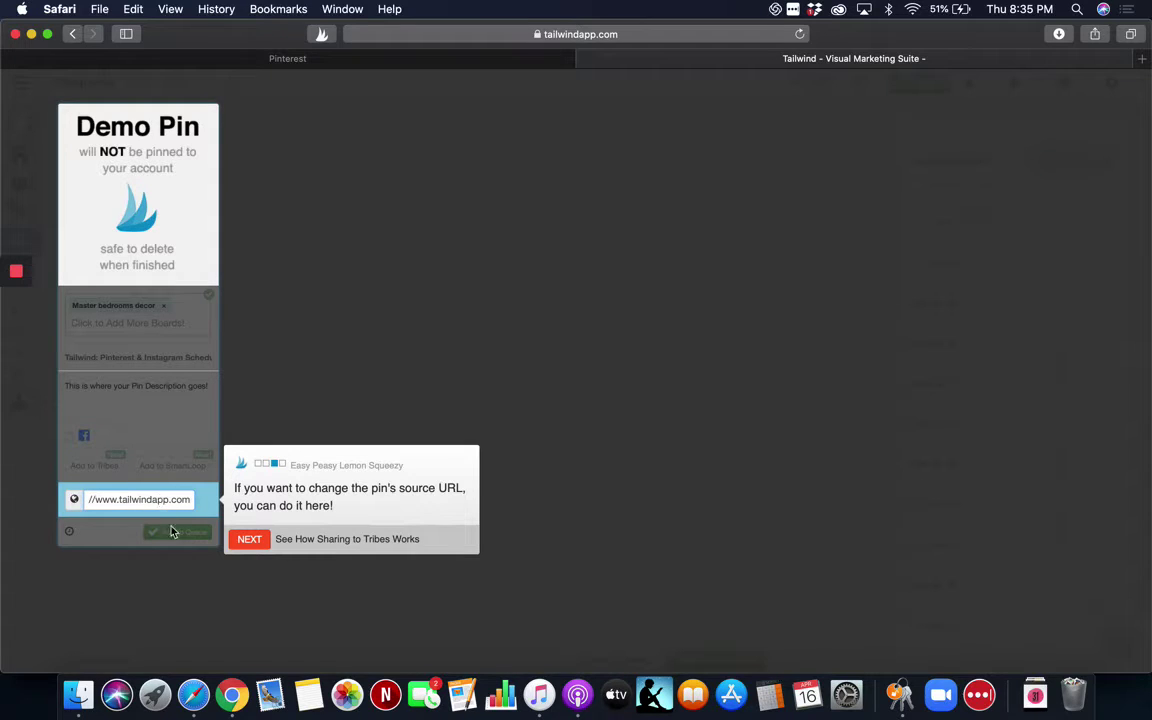
pyautogui.click(248, 541)
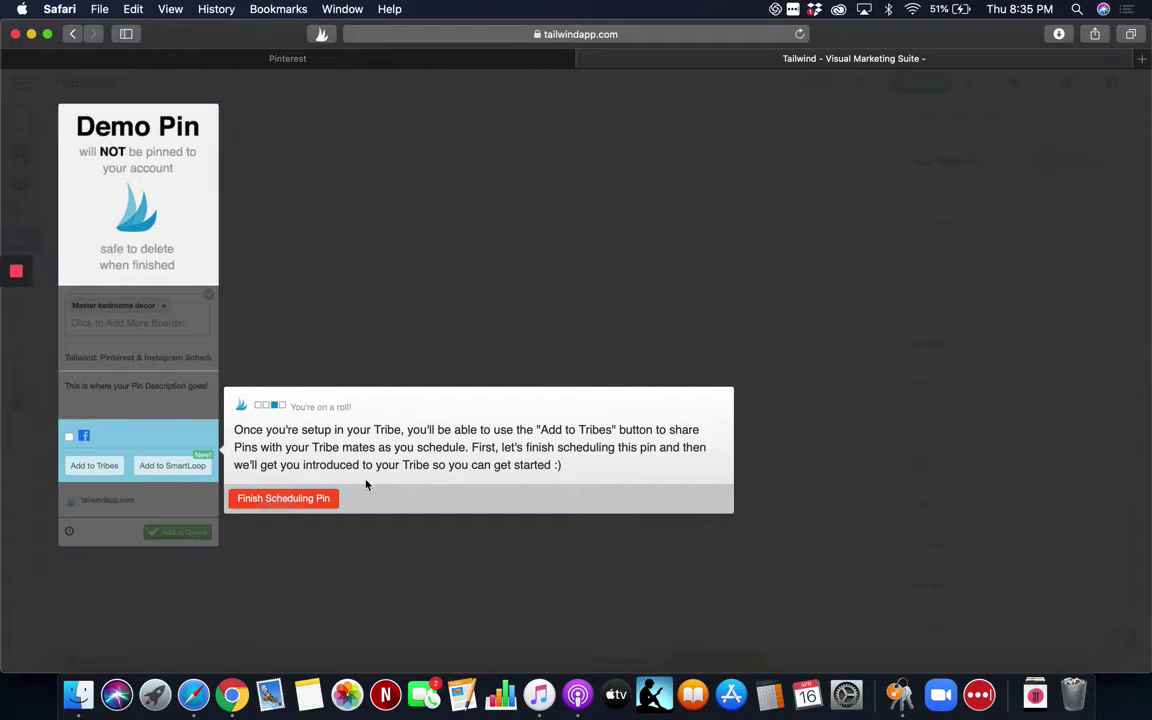
pyautogui.click(284, 499)
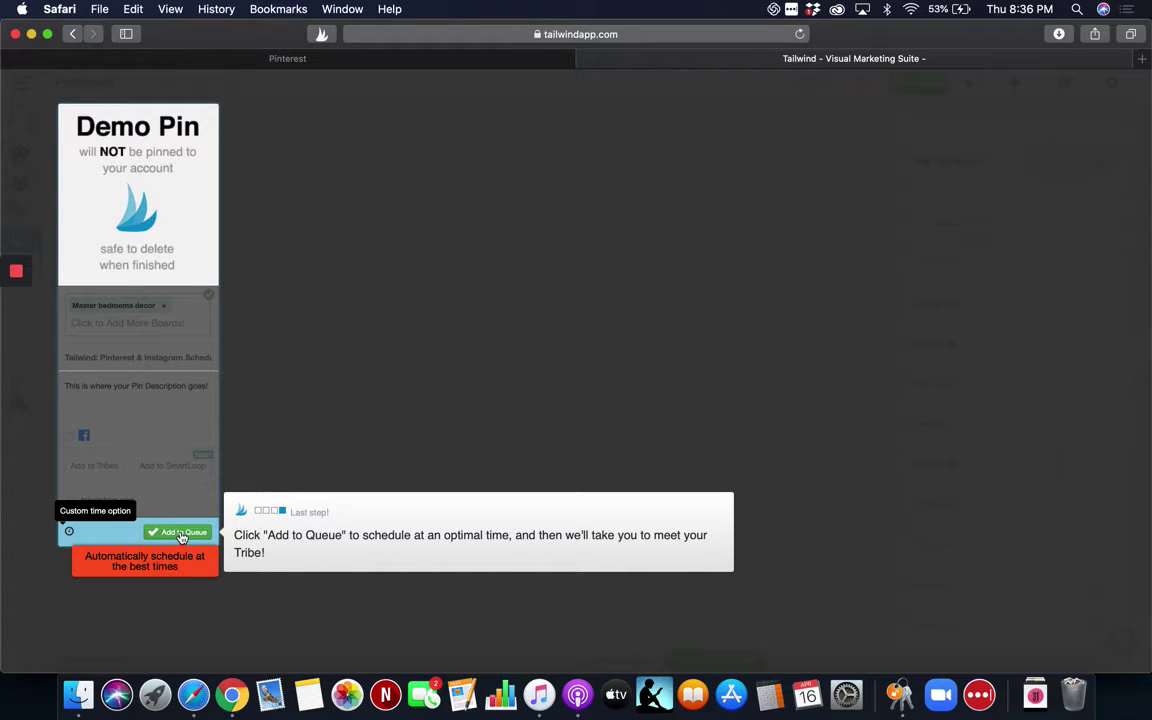
# Add the demo pin to the queue, then start the Show Me the Ropes tribe tour.
pyautogui.click(181, 533)
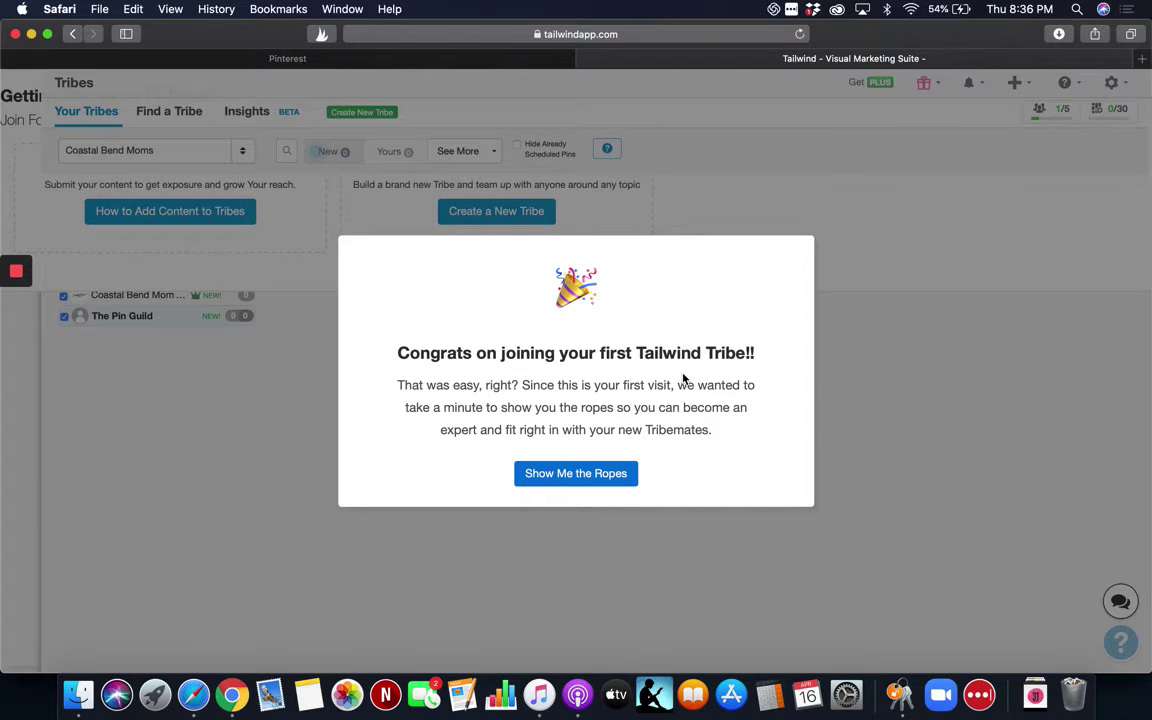
pyautogui.click(580, 475)
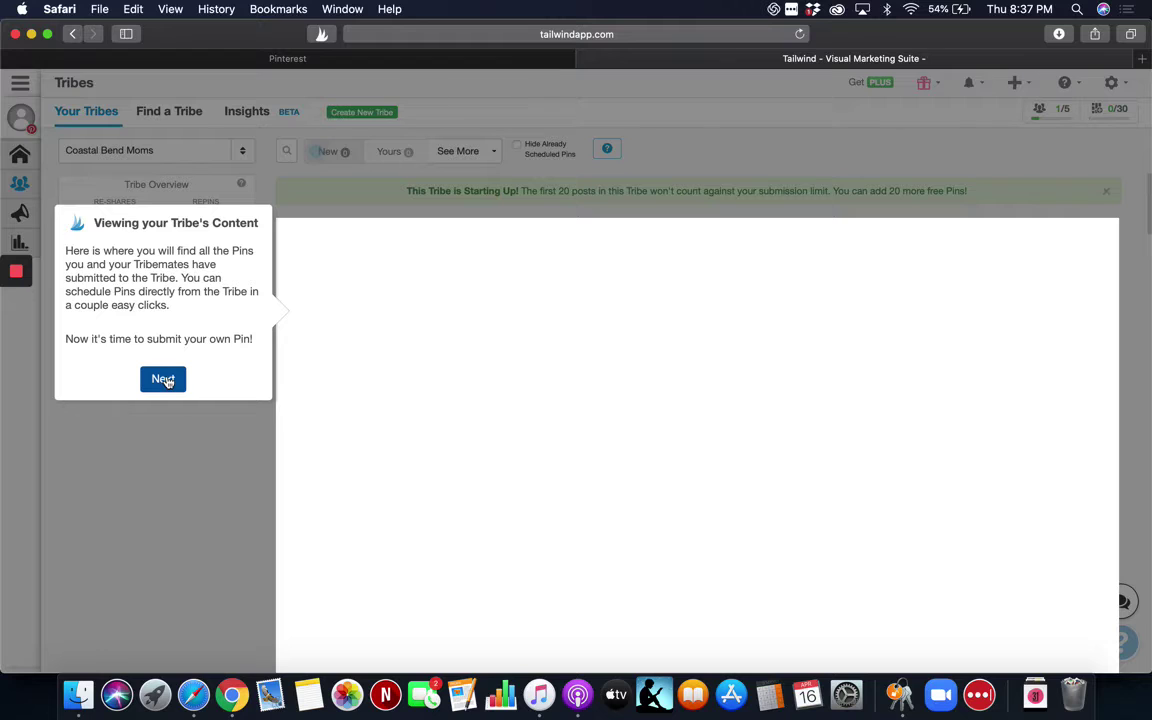
# Advance past the Viewing your Tribe's Content tip to the first-pin submission step.
pyautogui.click(164, 380)
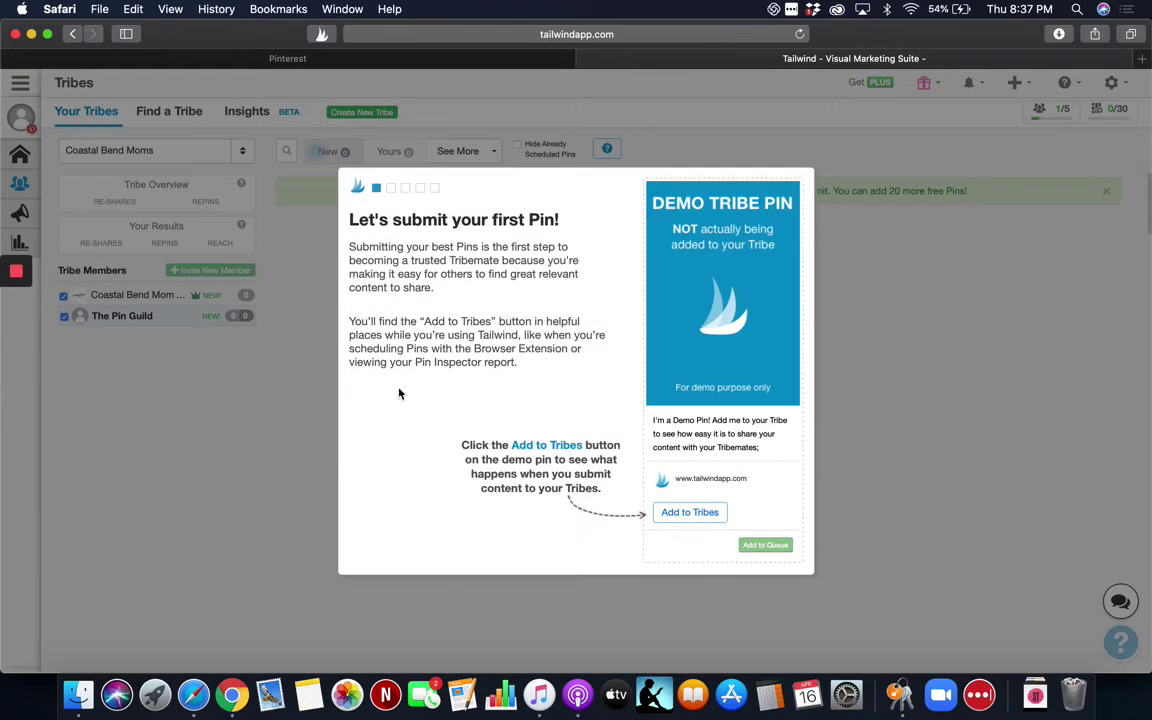
# Add the demo pin to Tribes and view how tribemates' re-shares appear.
pyautogui.click(699, 517)
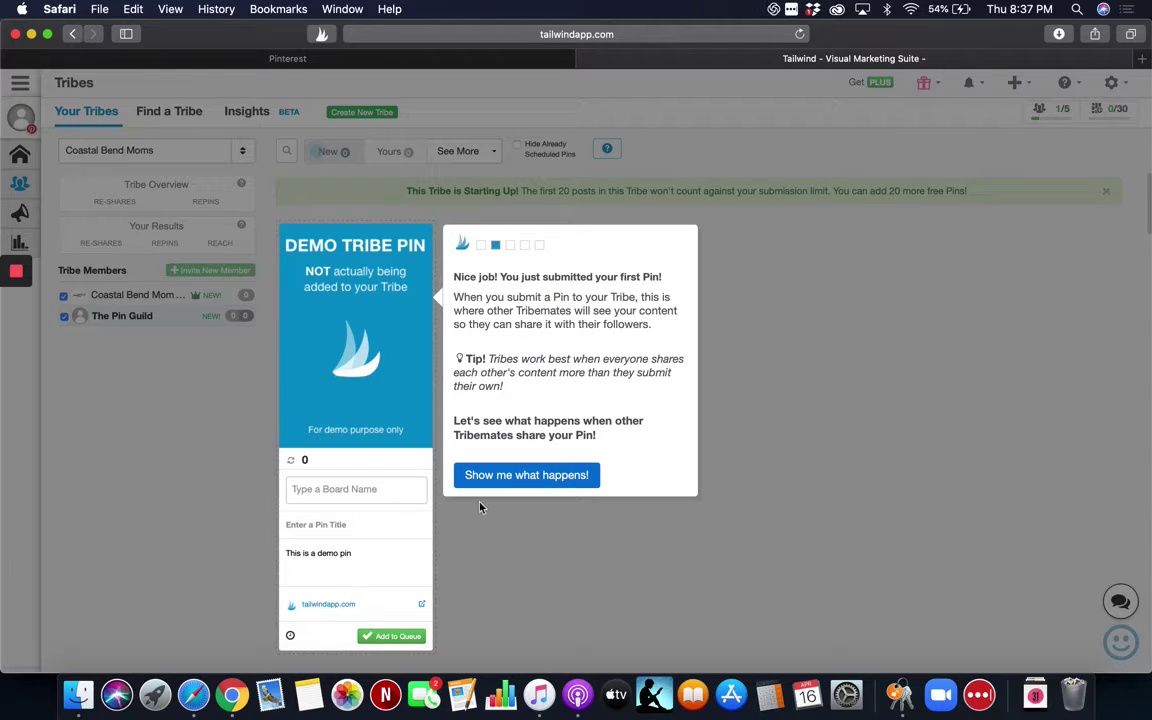
pyautogui.click(494, 476)
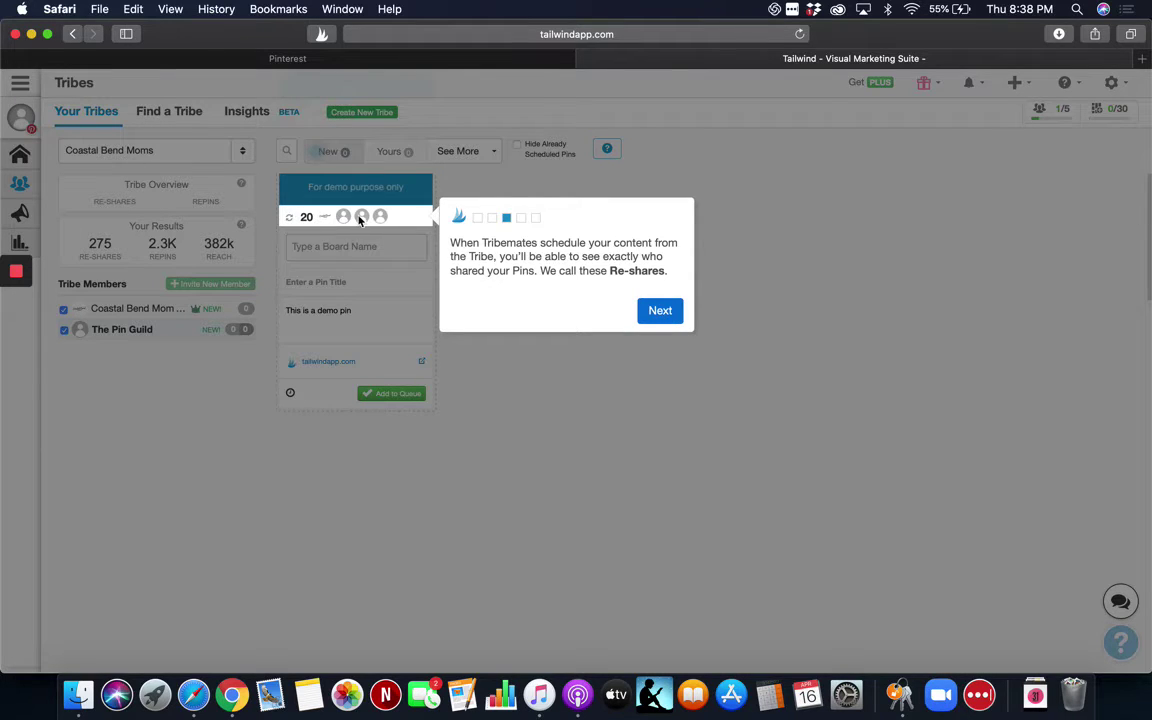
# Move on to the Your Results metrics, then reload the Tribes page in Safari.
pyautogui.click(653, 327)
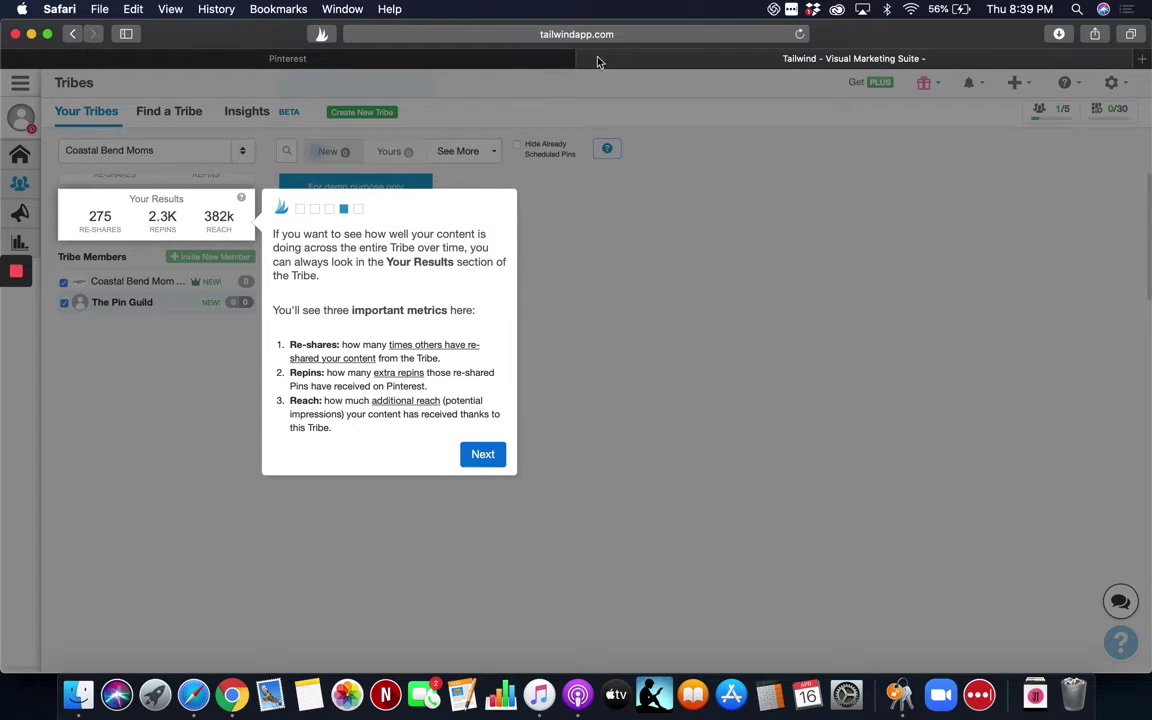
pyautogui.click(799, 35)
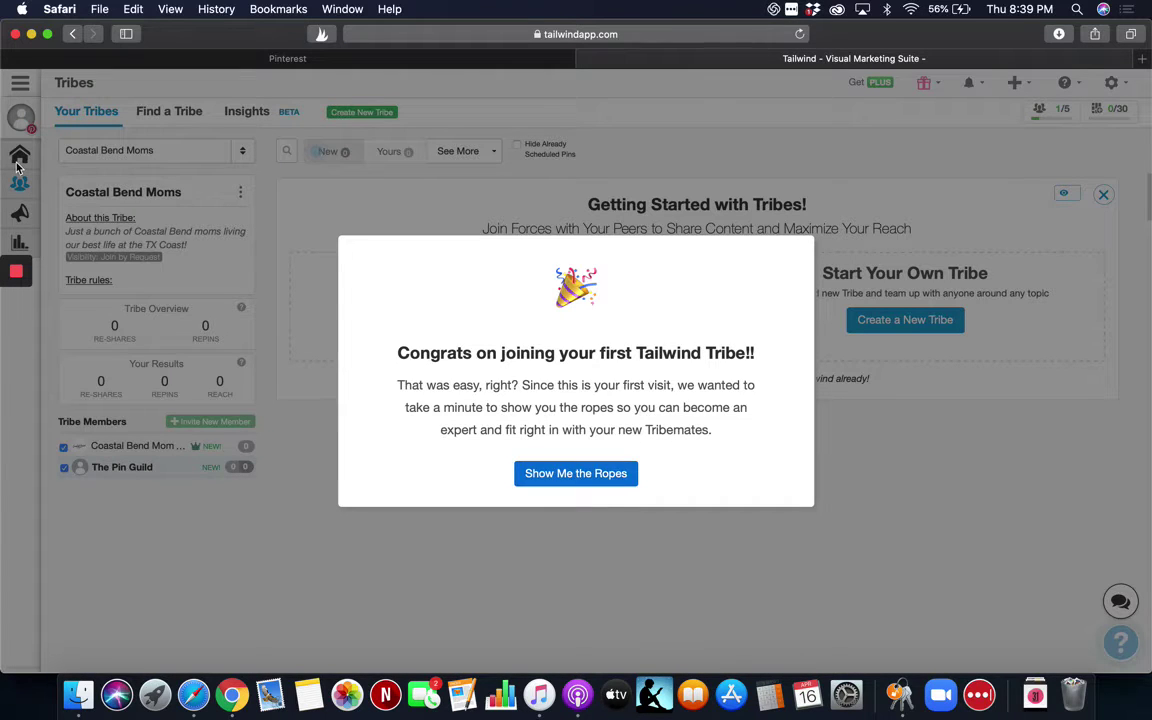
# Replay the tribe tour: submit the demo pin, view its re-shares, and reach the Tribe All-Star summary.
pyautogui.click(566, 476)
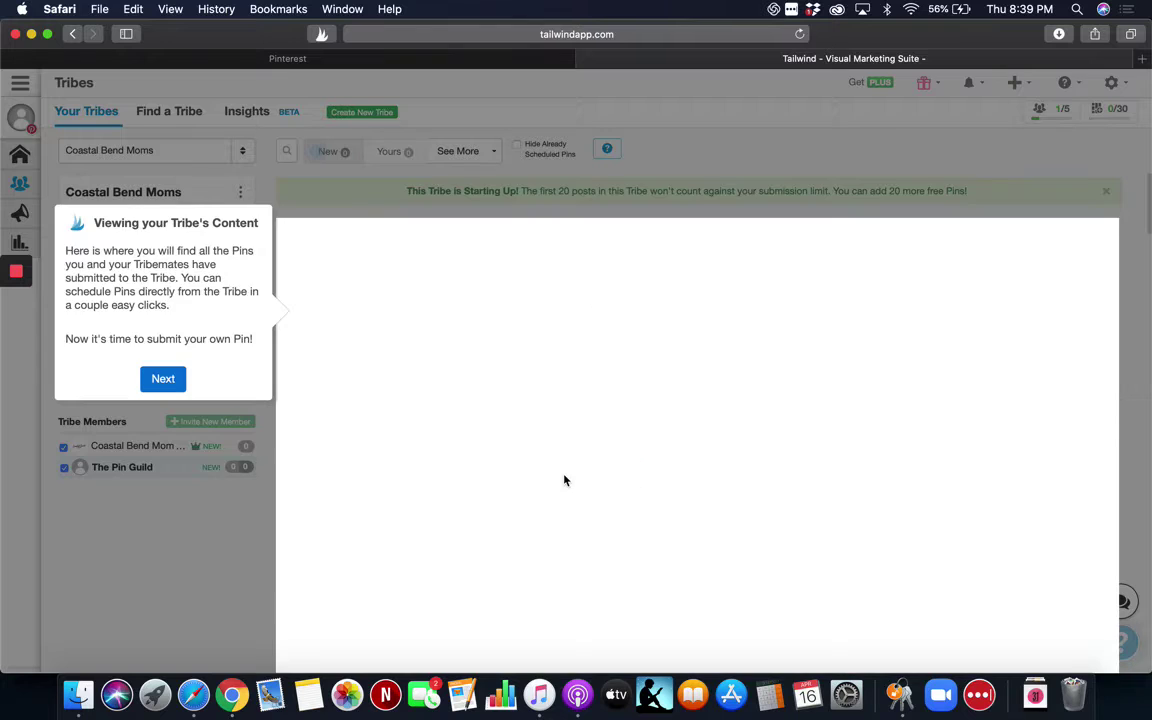
pyautogui.click(165, 380)
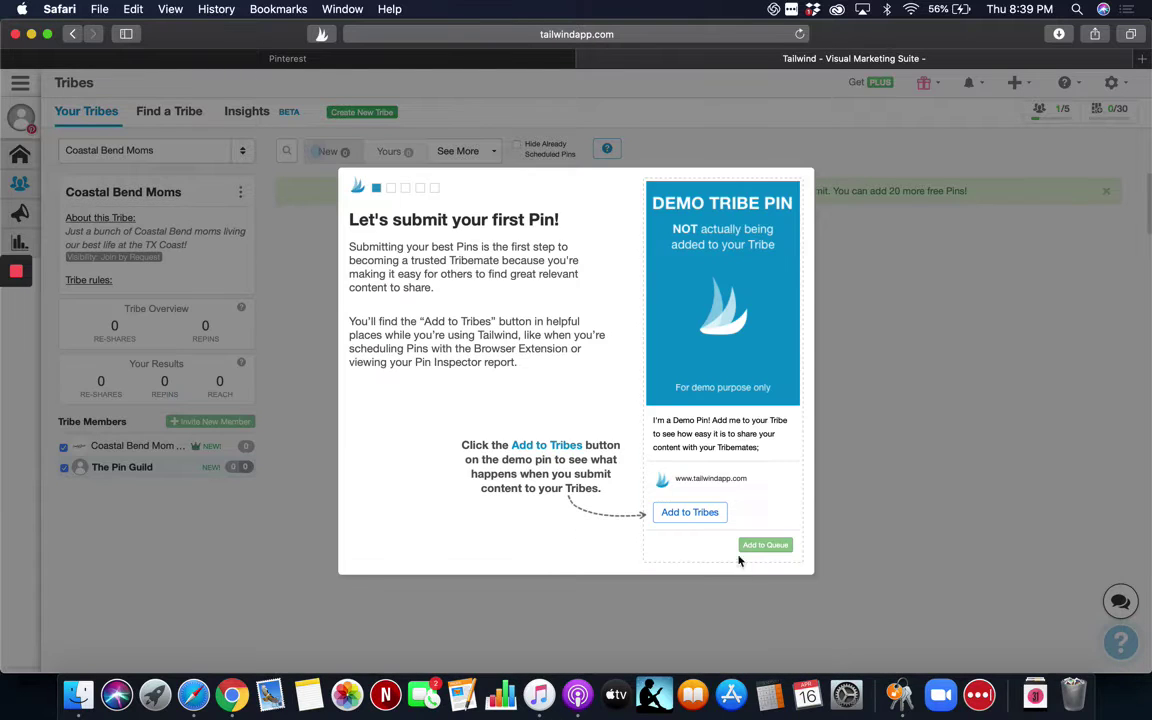
pyautogui.click(693, 514)
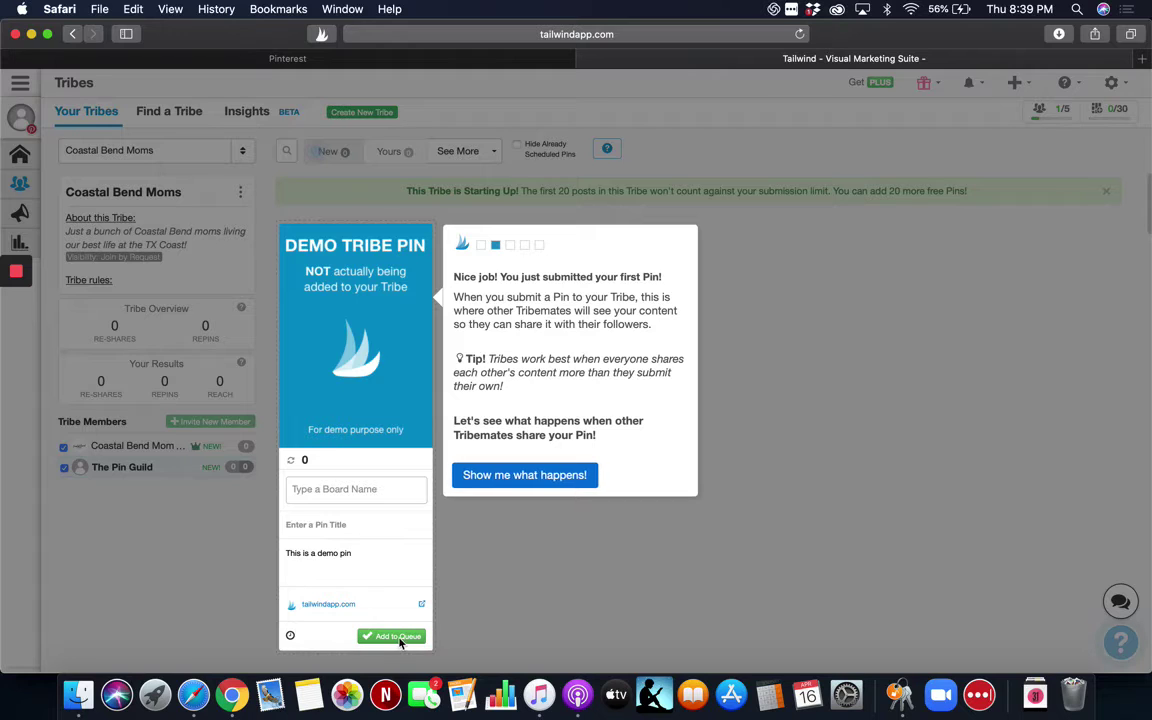
pyautogui.click(511, 479)
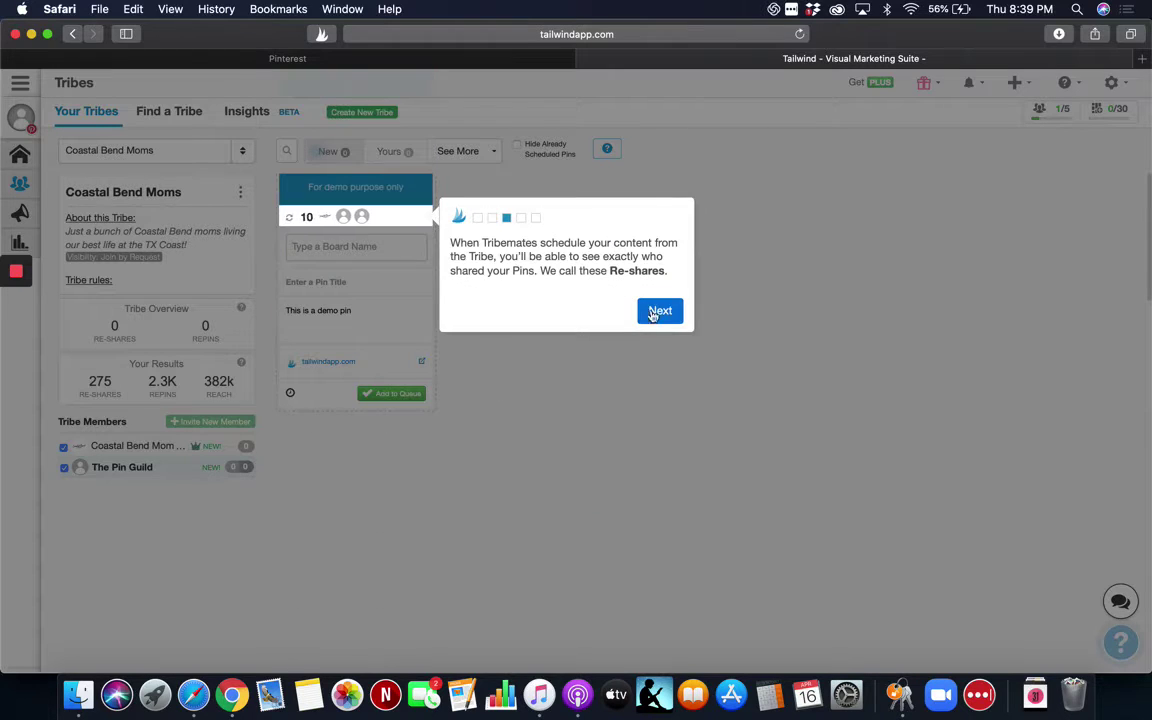
pyautogui.click(657, 311)
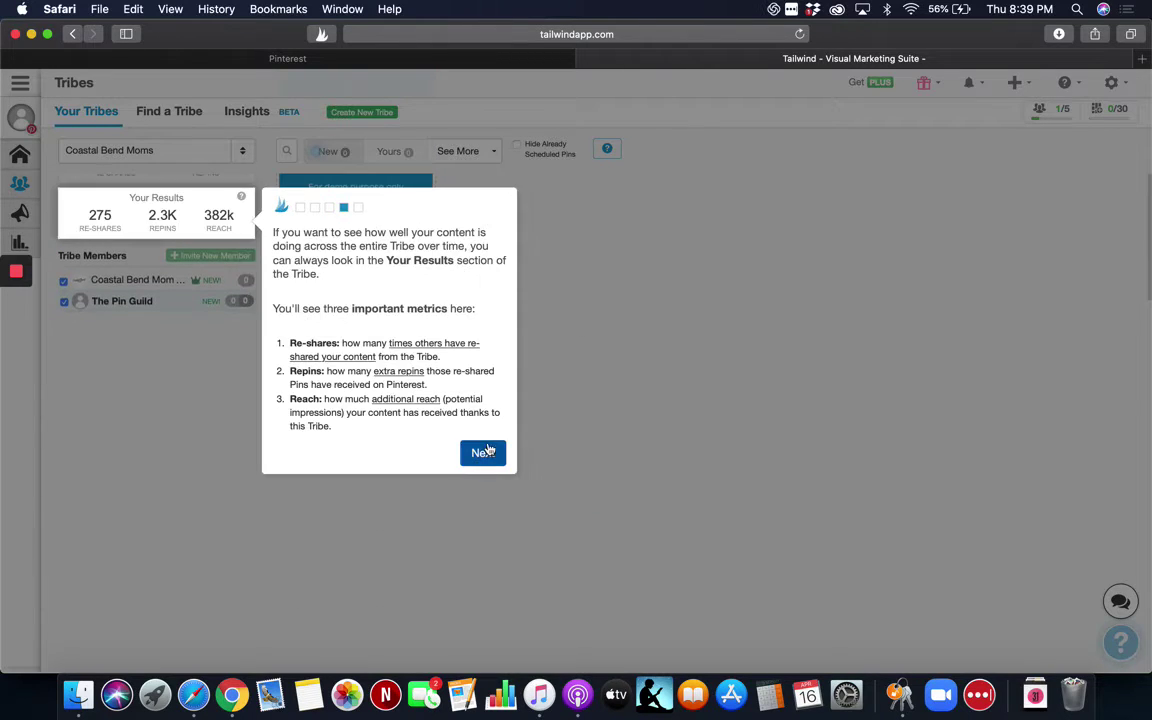
pyautogui.click(478, 453)
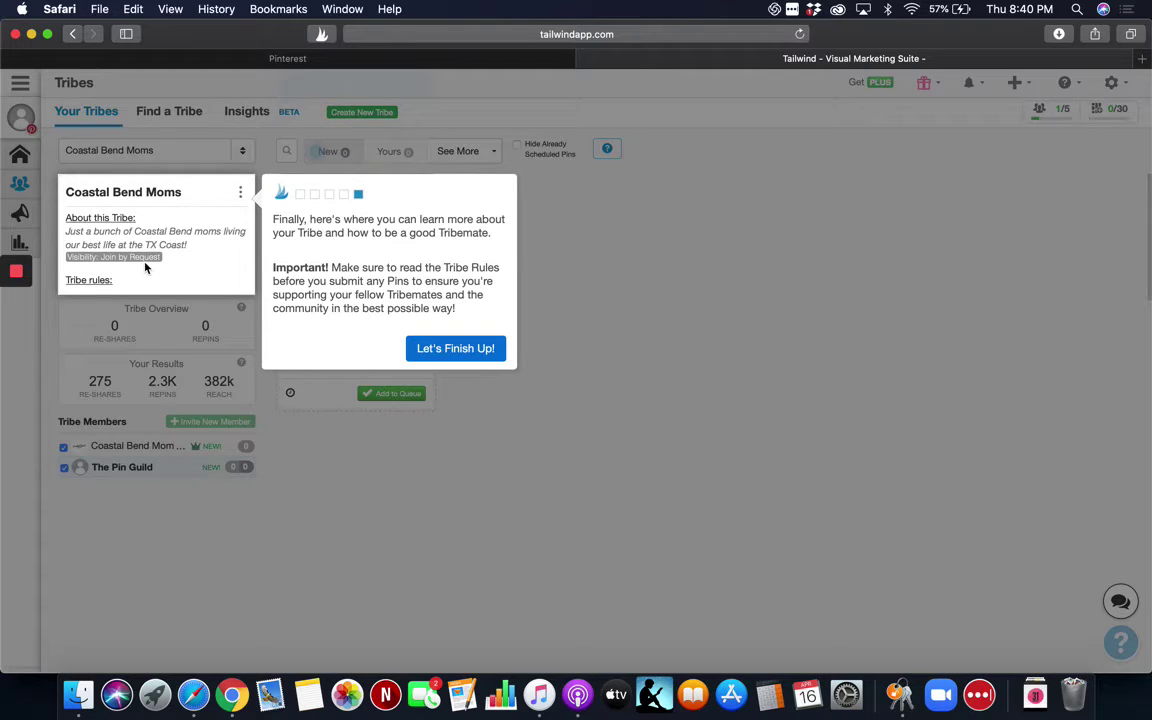
pyautogui.click(473, 352)
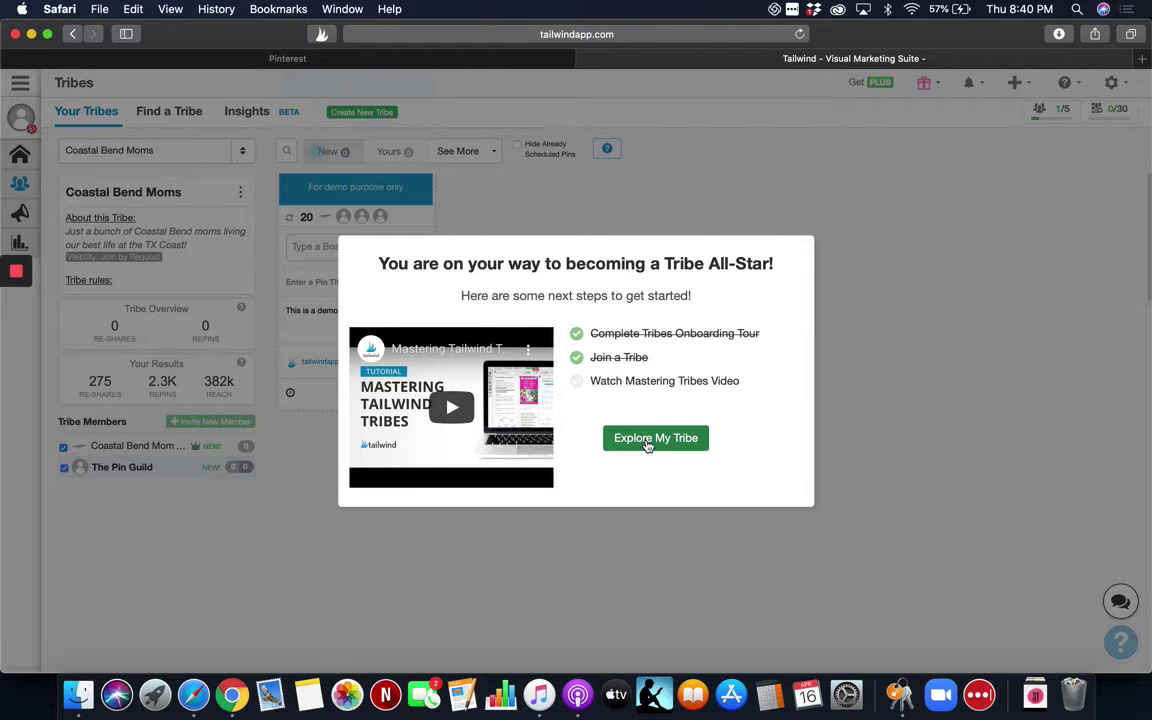
# Open the Coastal Bend Moms tribe page, review its Getting Started checklist, and close the green banner.
pyautogui.click(648, 443)
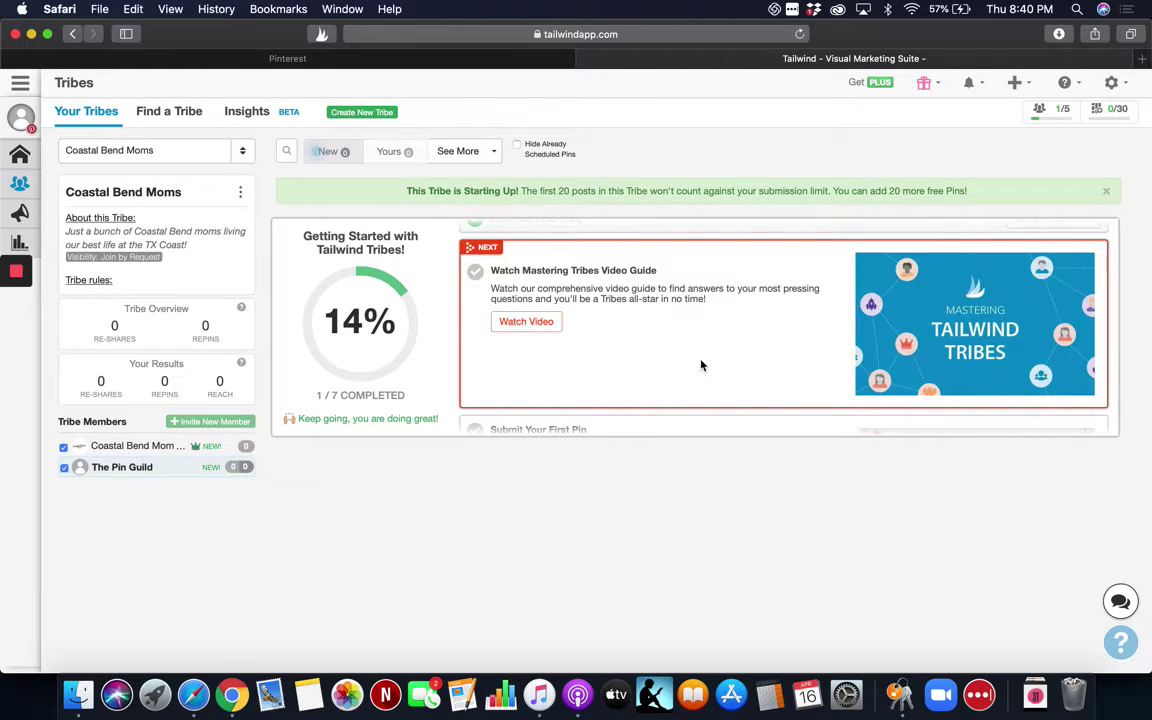
pyautogui.scroll(-1, 701, 366)
pyautogui.scroll(-6, 701, 366)
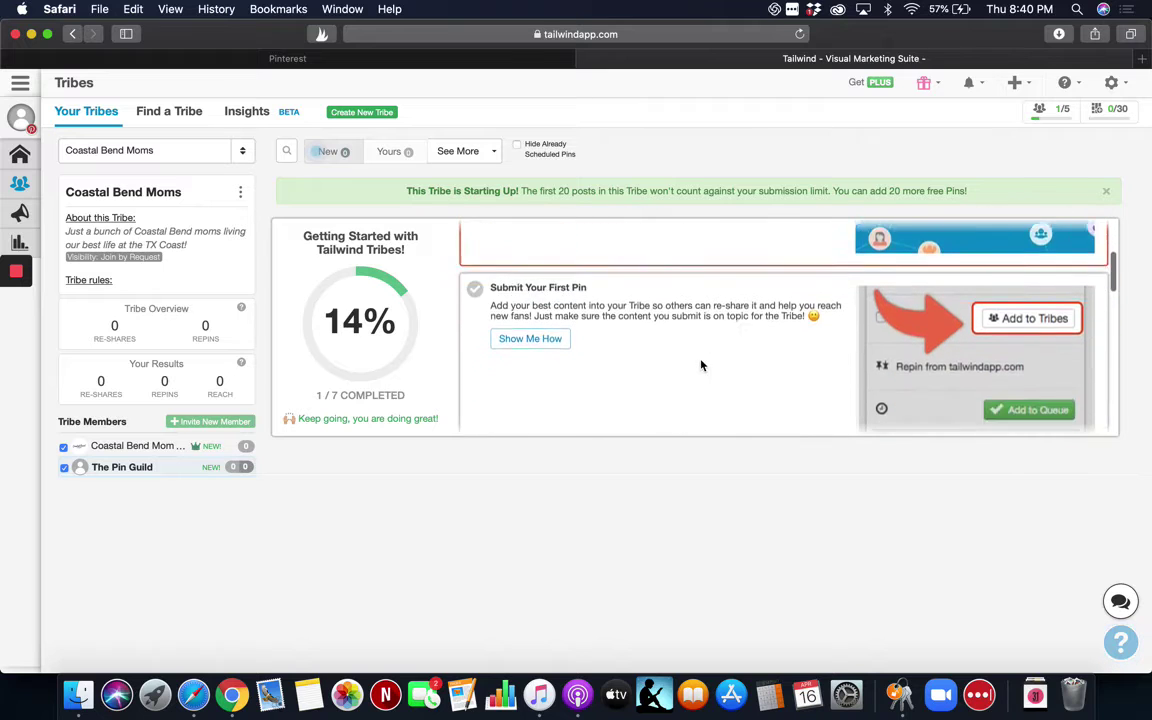
pyautogui.scroll(-5, 701, 365)
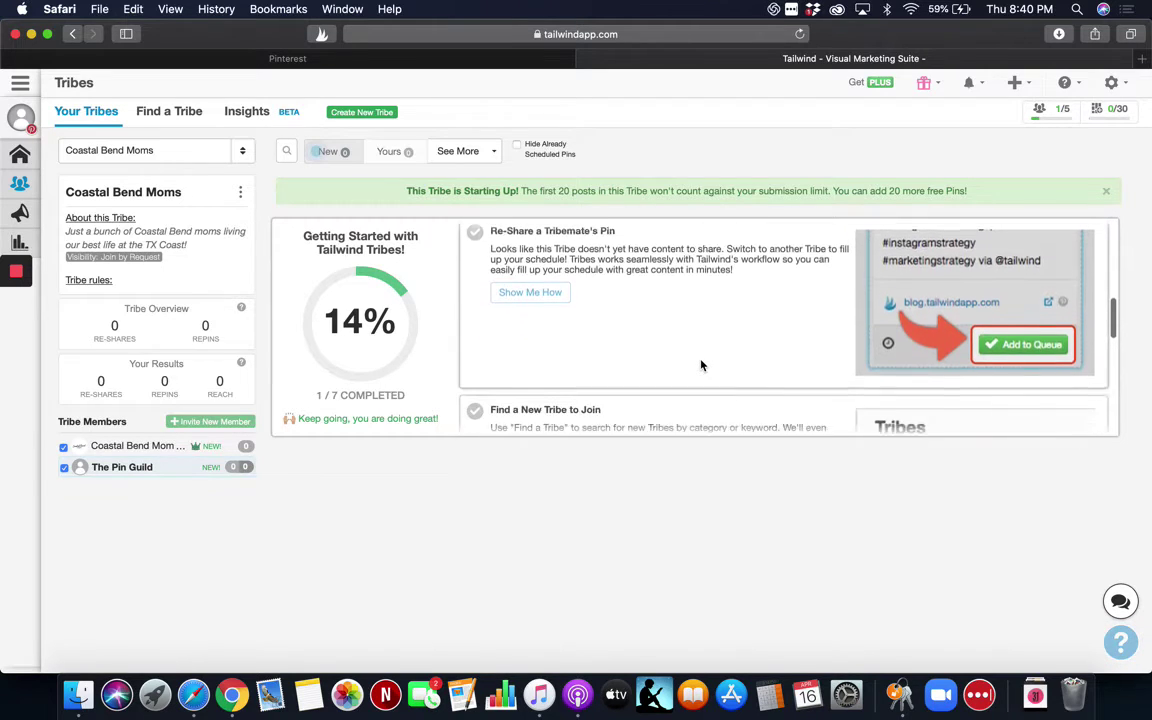
pyautogui.scroll(-5, 701, 365)
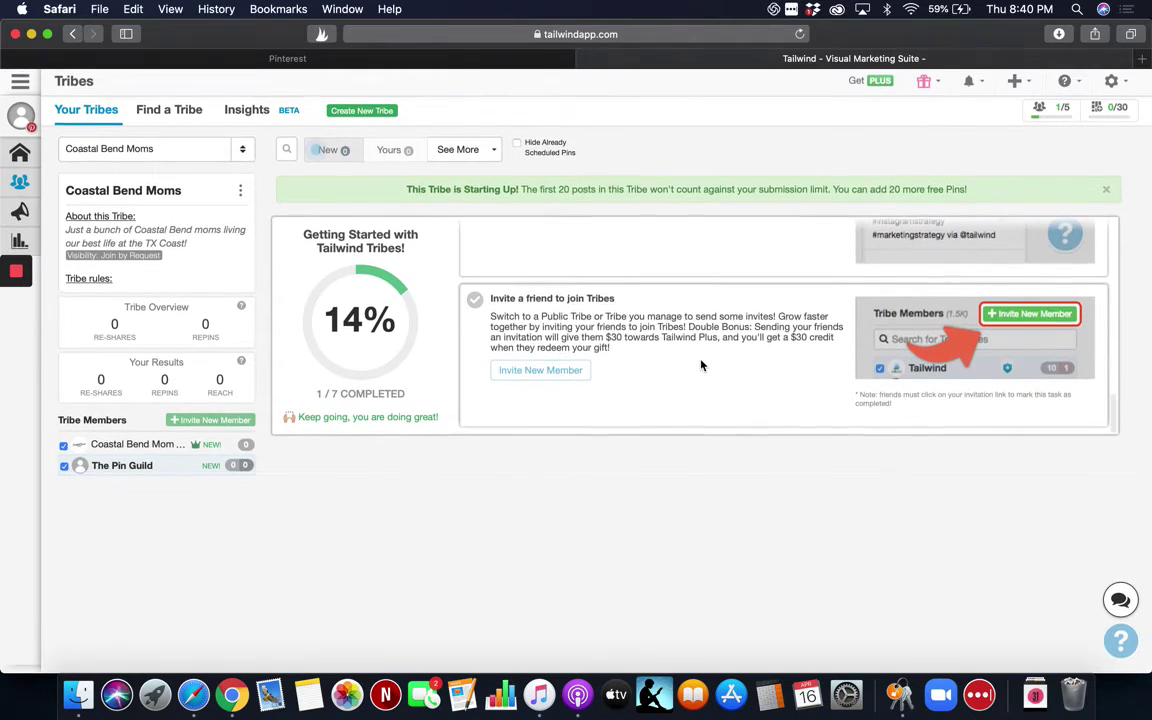
pyautogui.scroll(10, 701, 365)
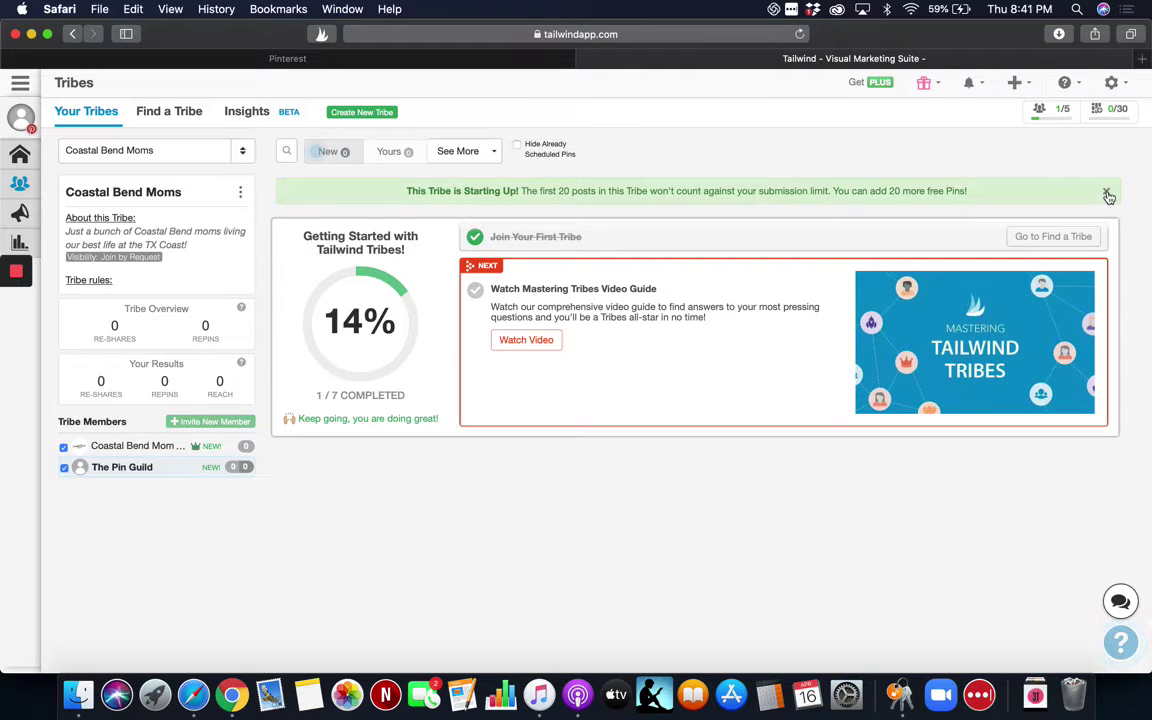
pyautogui.click(1108, 193)
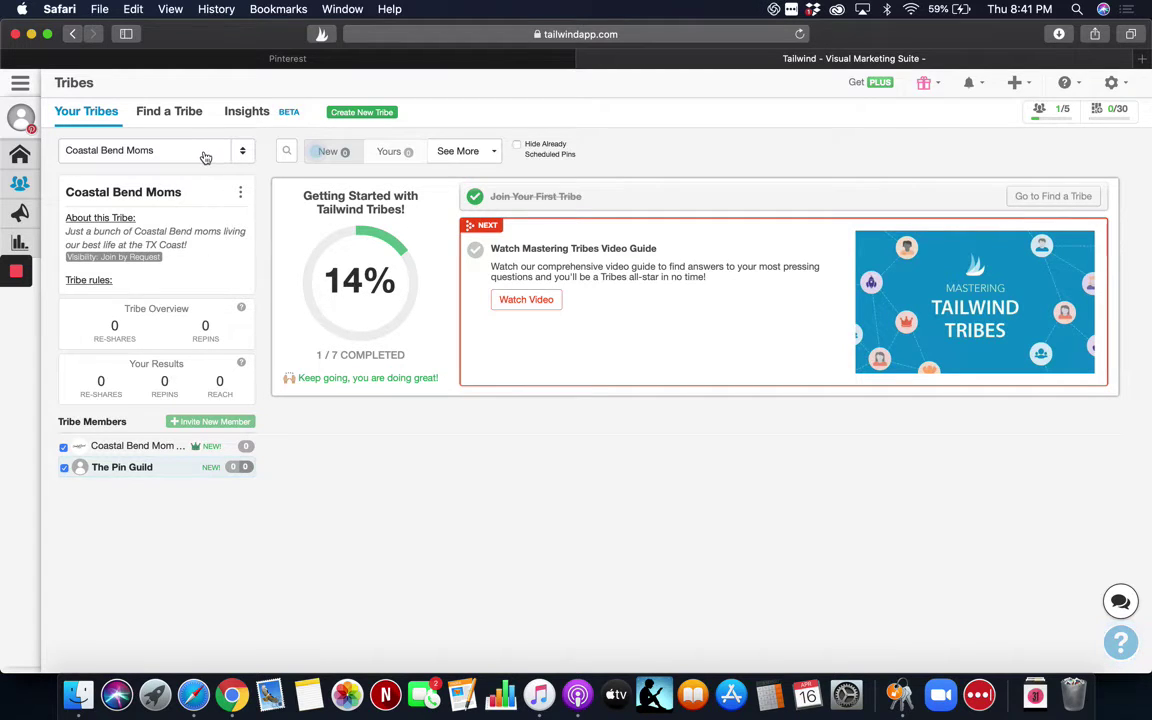
pyautogui.click(205, 155)
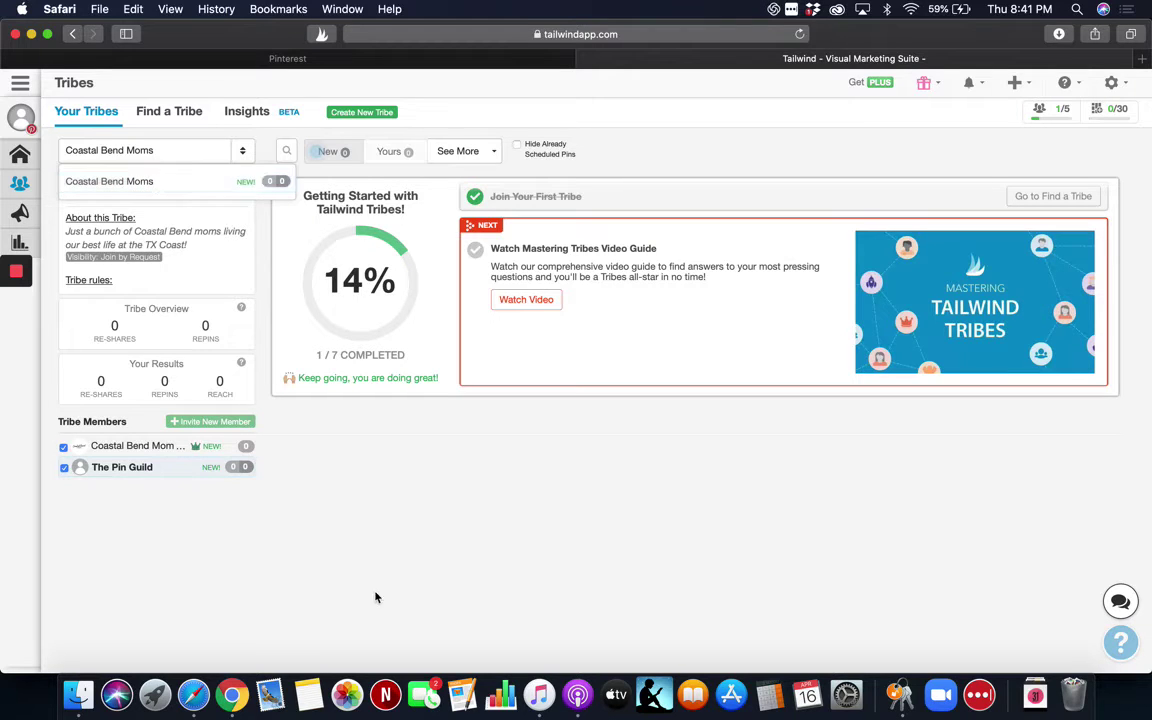
pyautogui.click(337, 541)
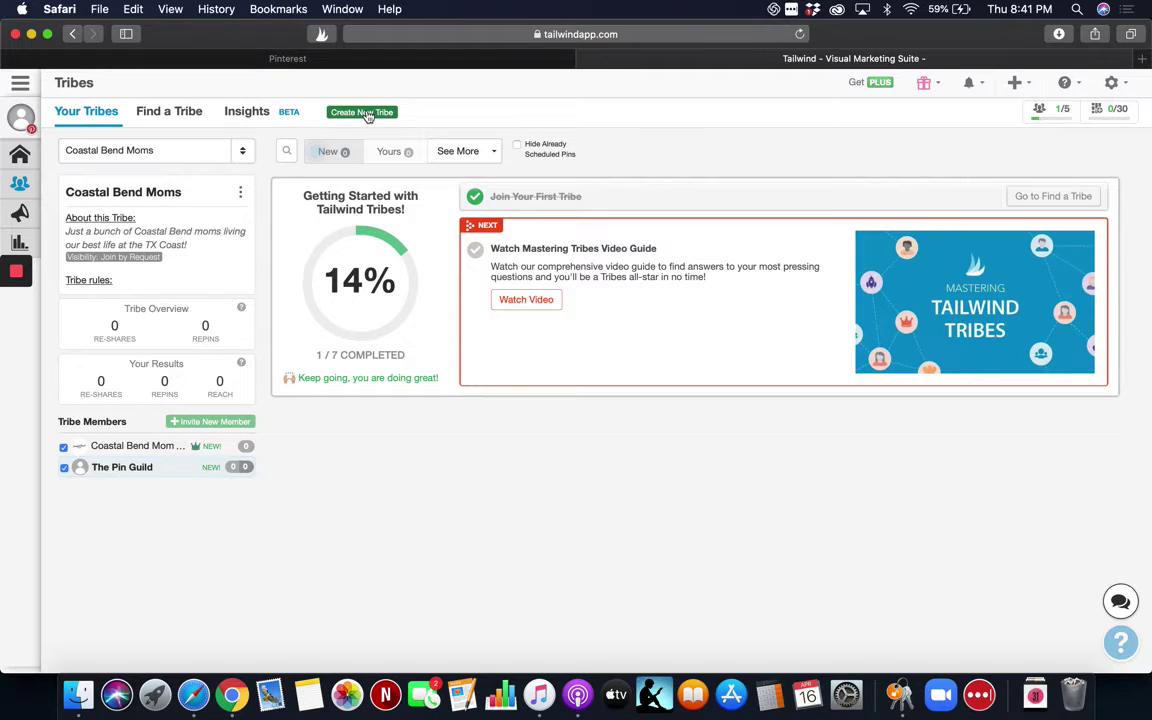
pyautogui.moveTo(1052, 120)
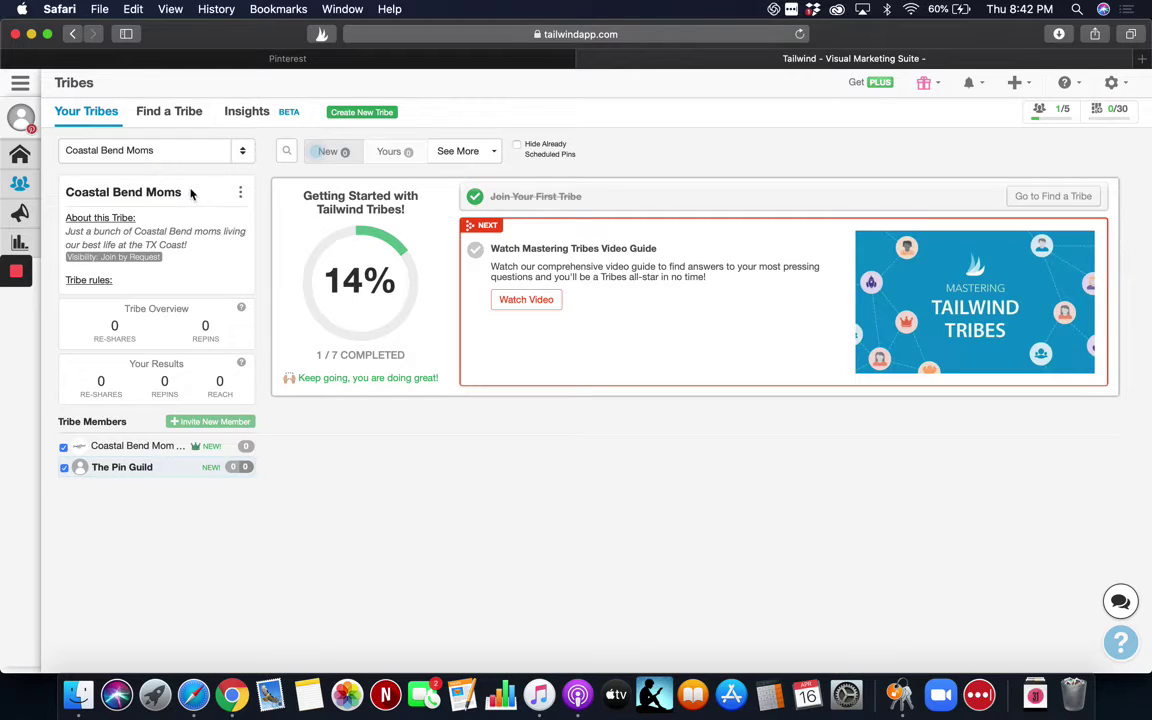
# Browse the Marketing tribe category and pick the 'pinterest marketing' topic to list 41 tribes.
pyautogui.click(170, 116)
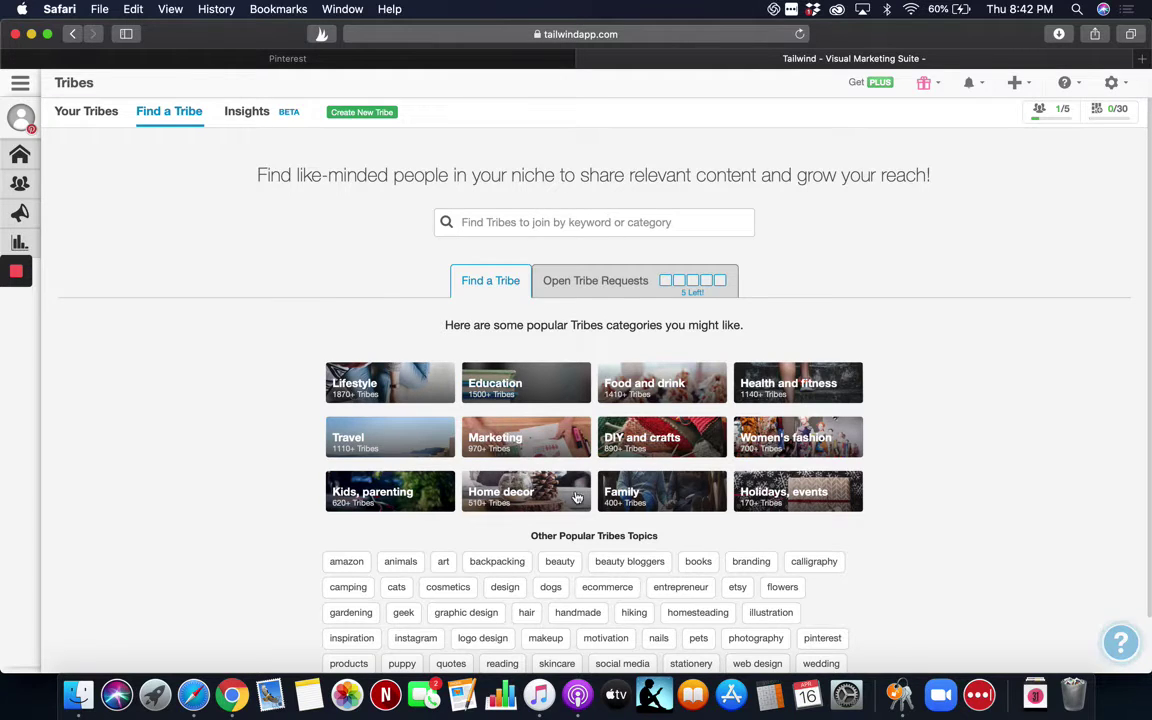
pyautogui.scroll(-2, 540, 480)
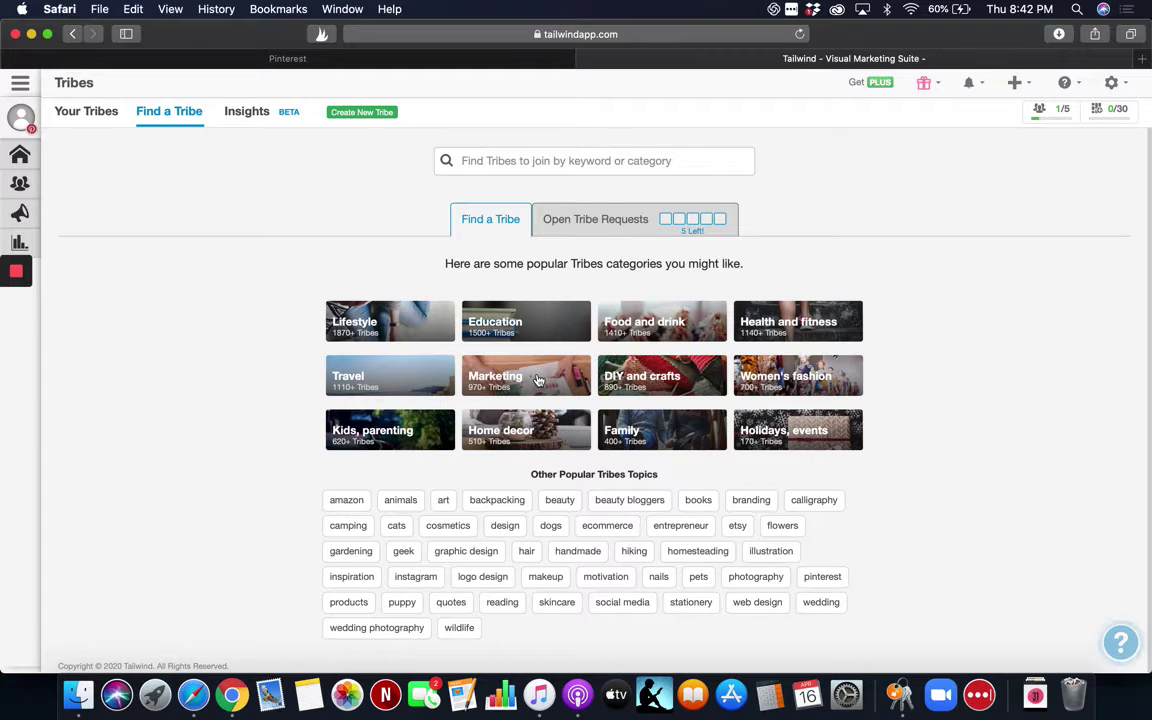
pyautogui.click(538, 382)
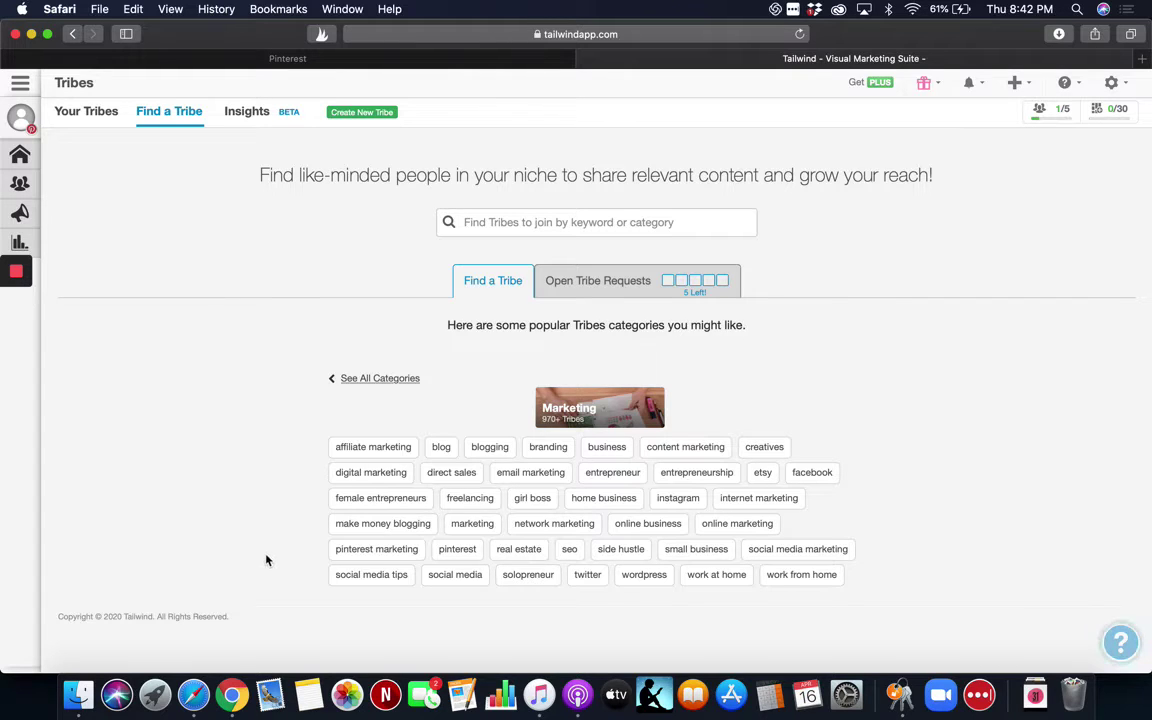
pyautogui.click(376, 549)
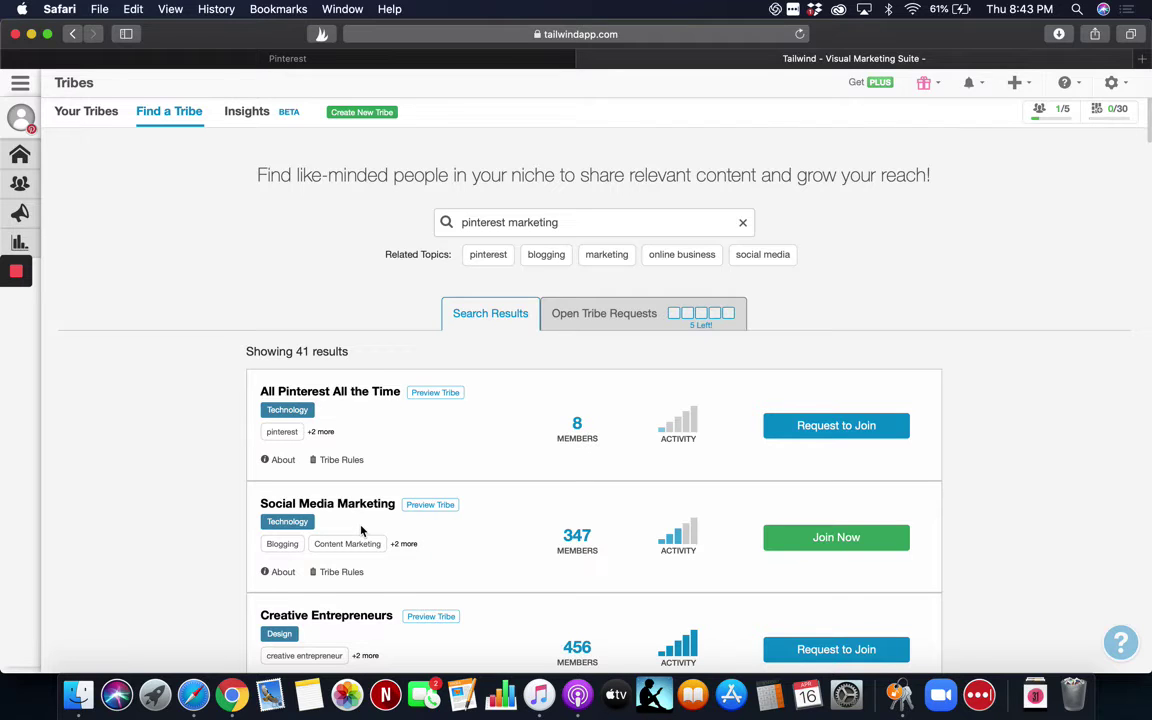
pyautogui.moveTo(268, 461)
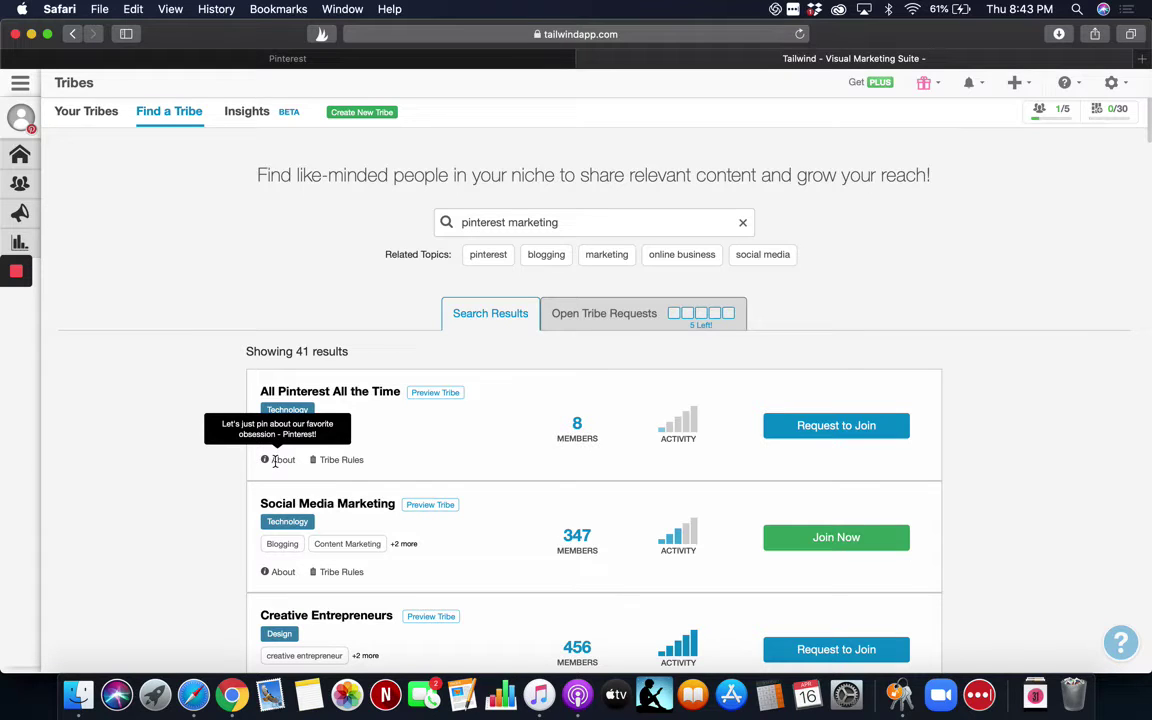
pyautogui.moveTo(348, 460)
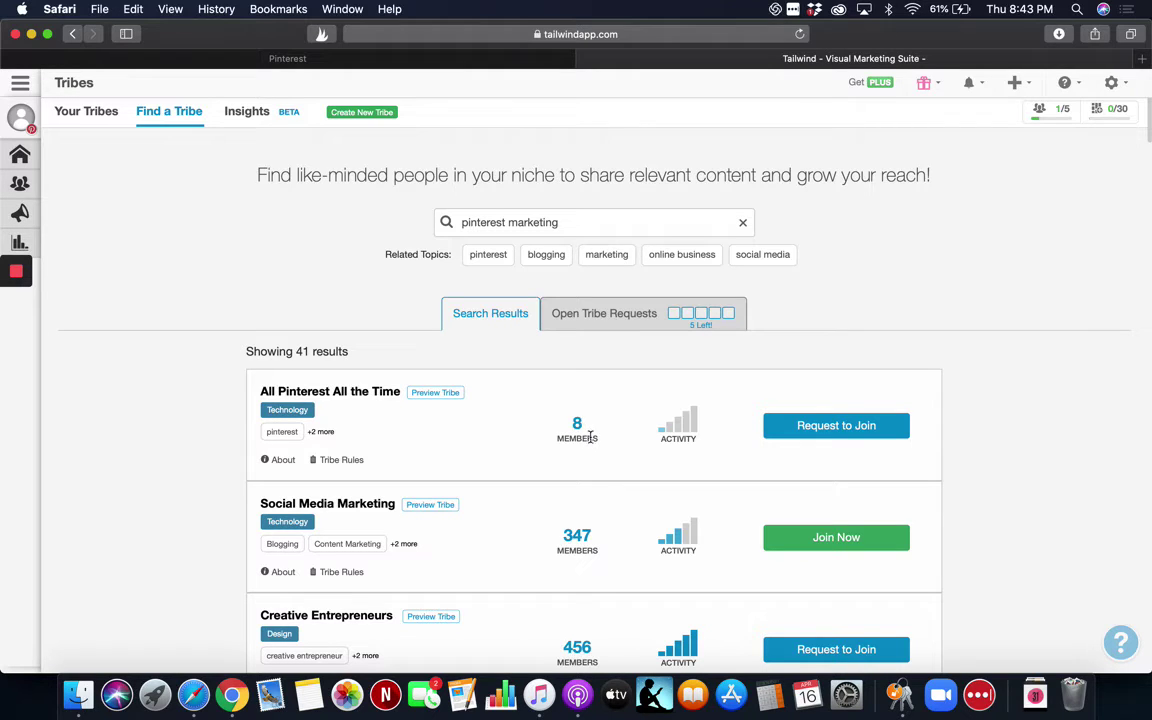
pyautogui.moveTo(661, 443)
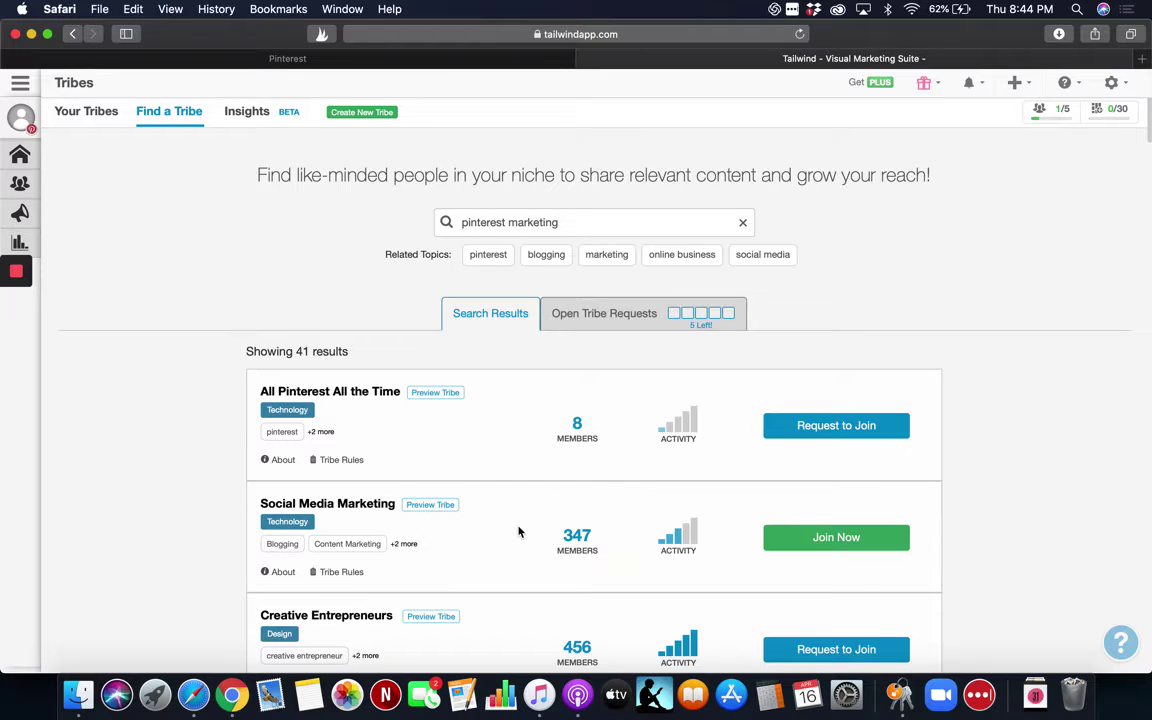
pyautogui.scroll(-3, 518, 532)
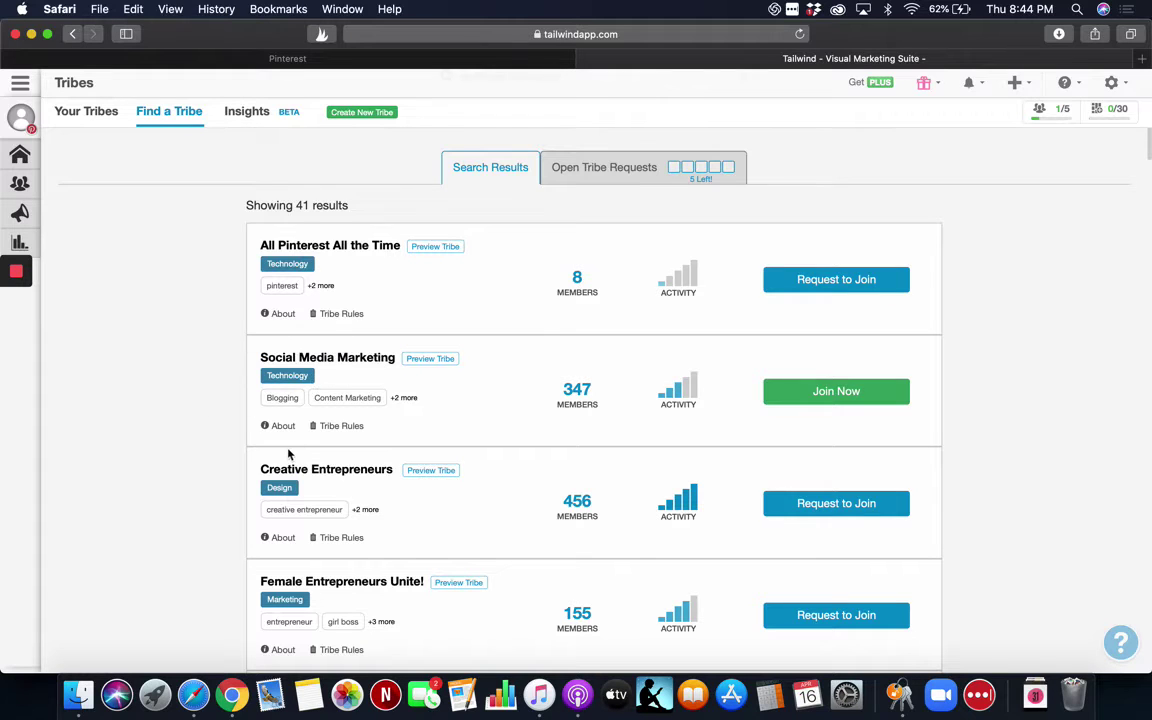
pyautogui.moveTo(282, 427)
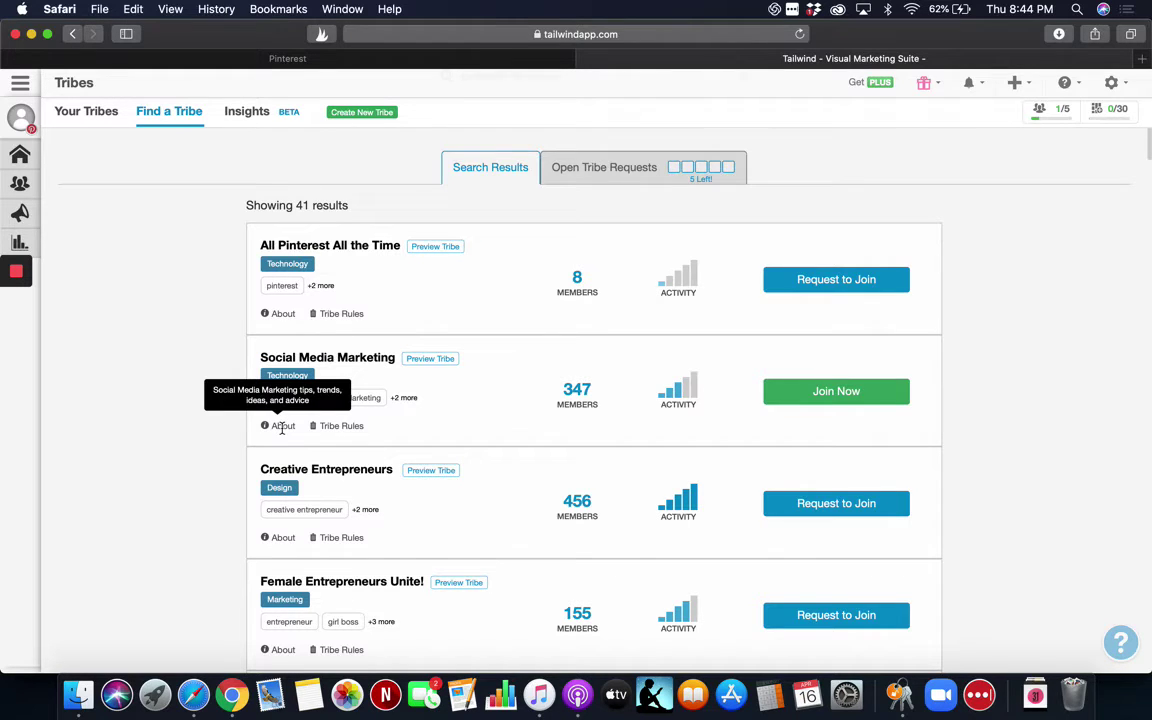
pyautogui.moveTo(330, 427)
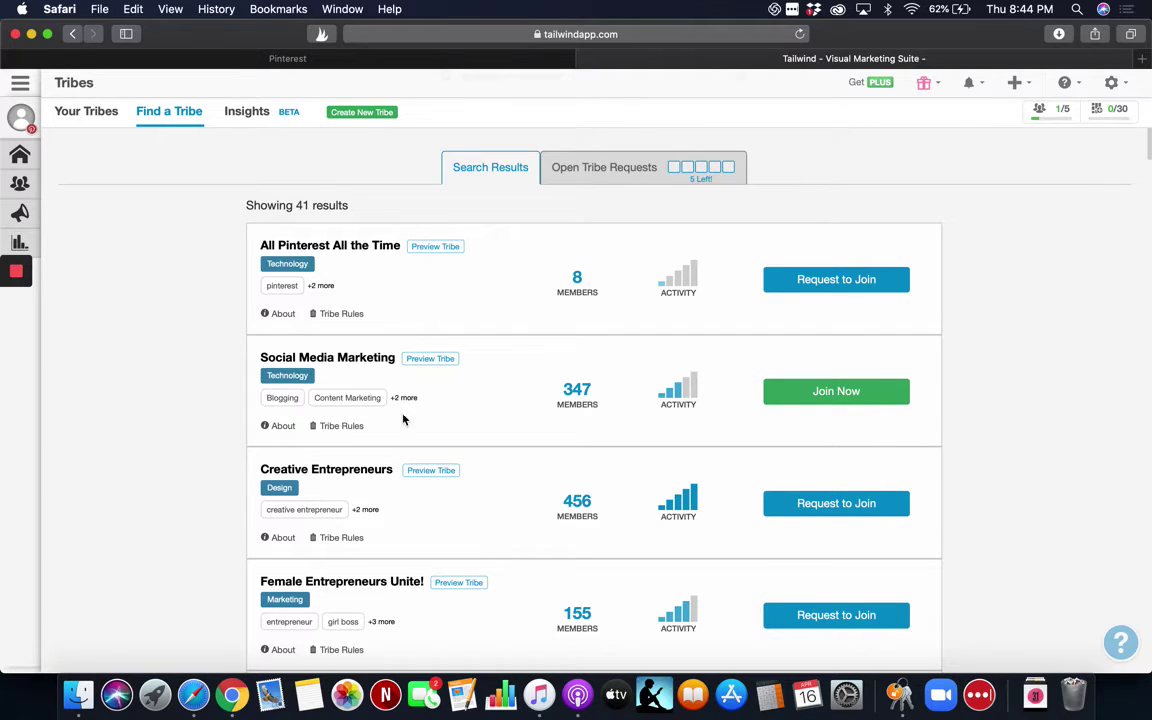
pyautogui.moveTo(405, 400)
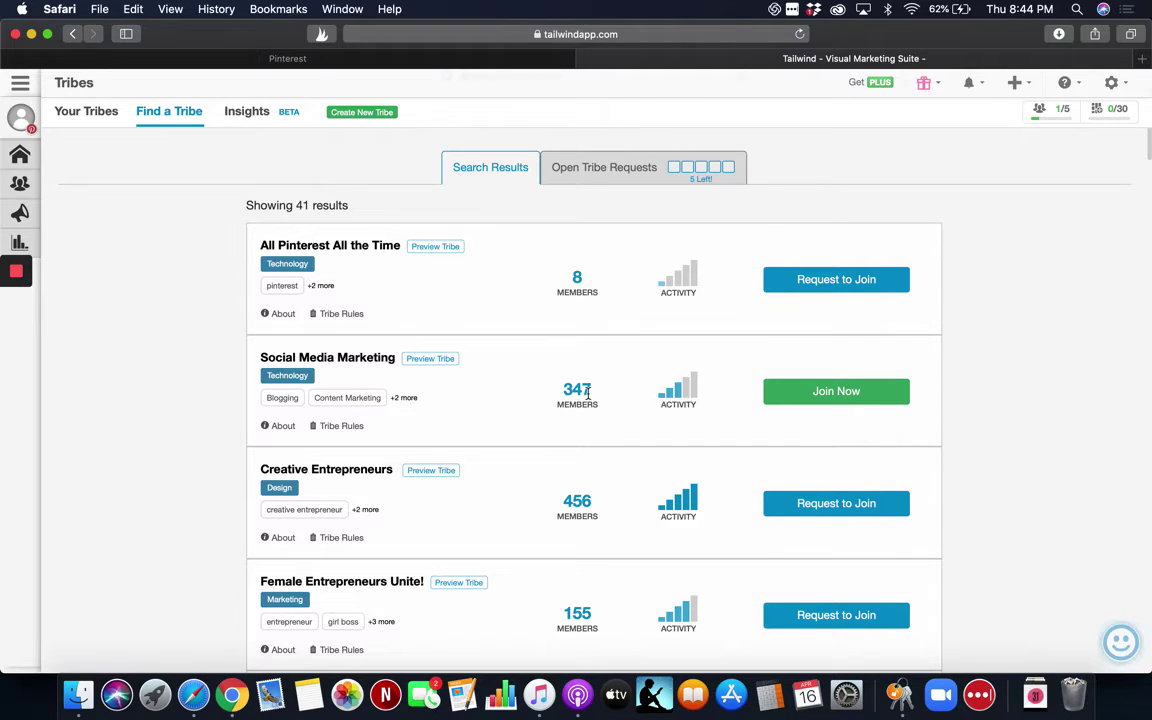
pyautogui.moveTo(678, 392)
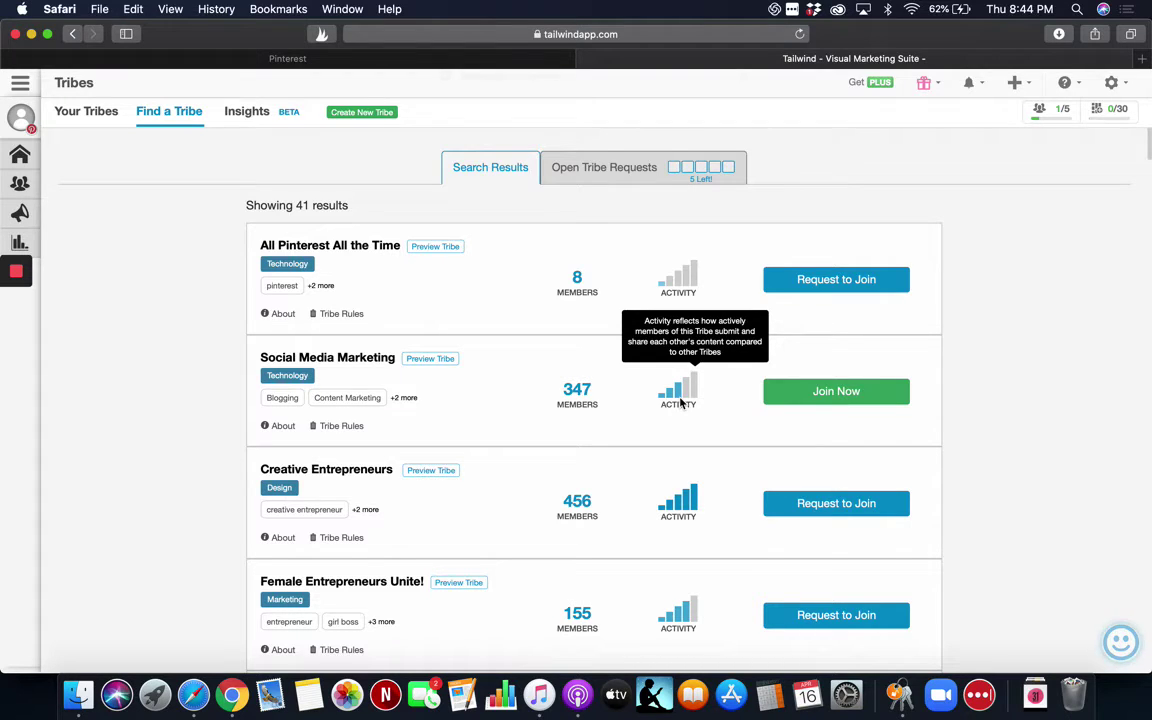
# Preview the Social Media Marketing tribe, accept the 'Sounds great!' notice, and browse its shared pin grid.
pyautogui.click(436, 360)
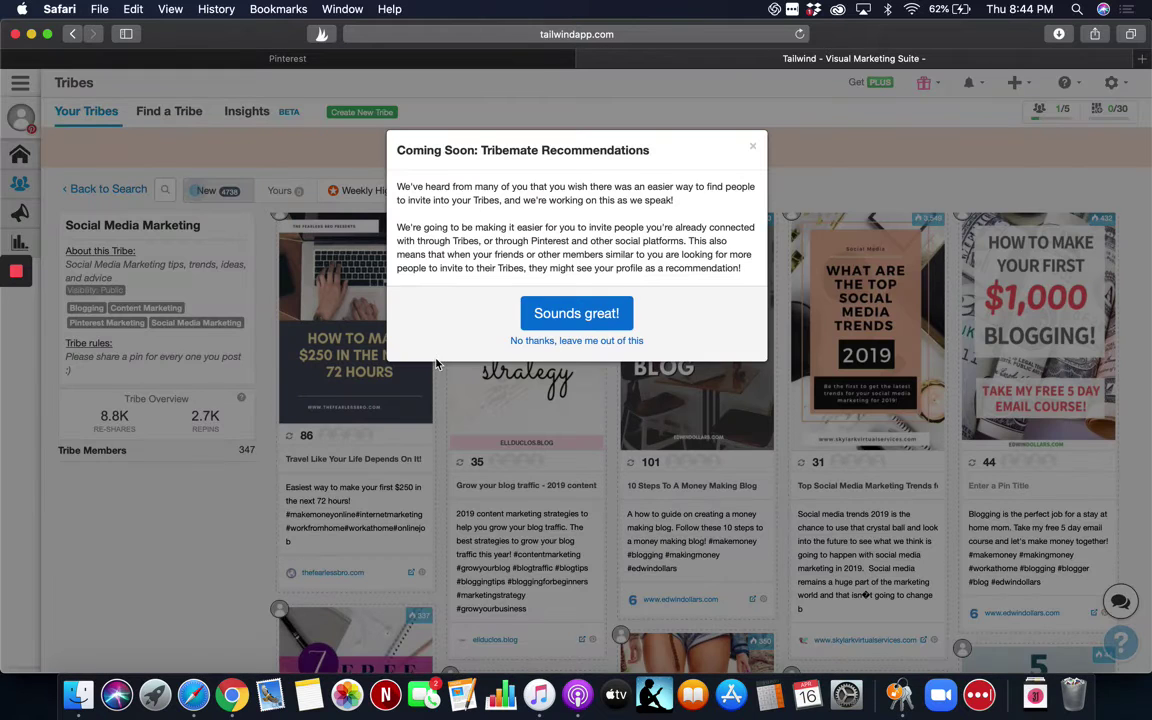
pyautogui.click(577, 316)
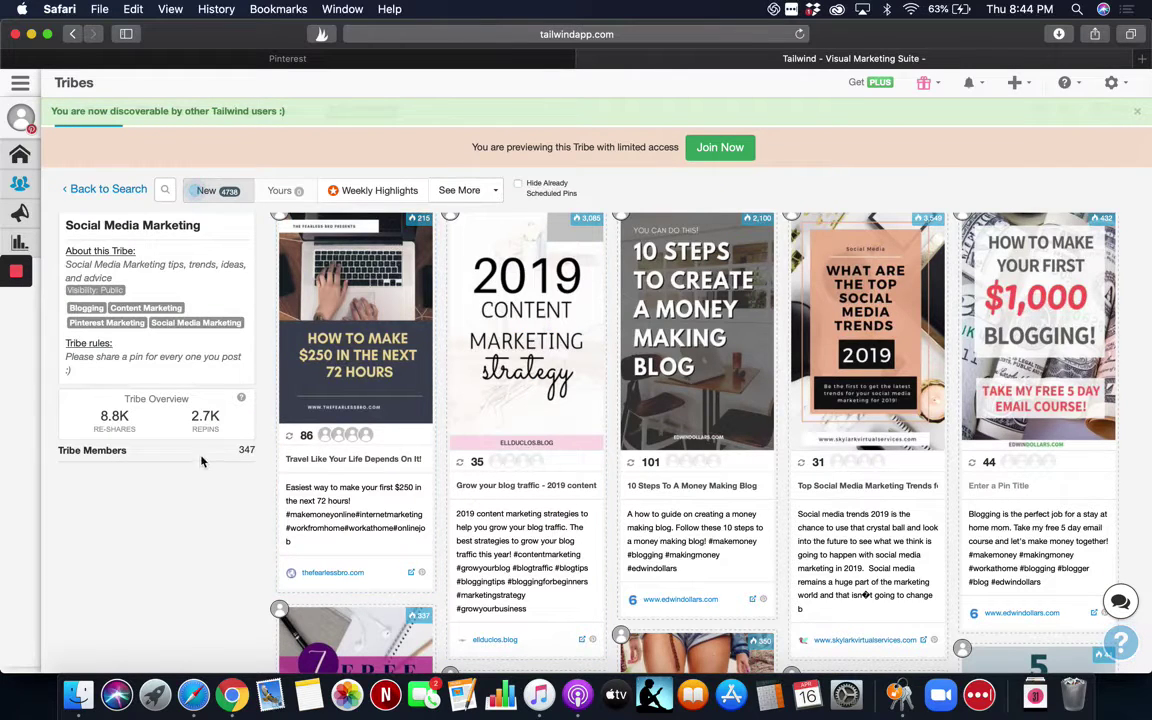
pyautogui.moveTo(100, 400)
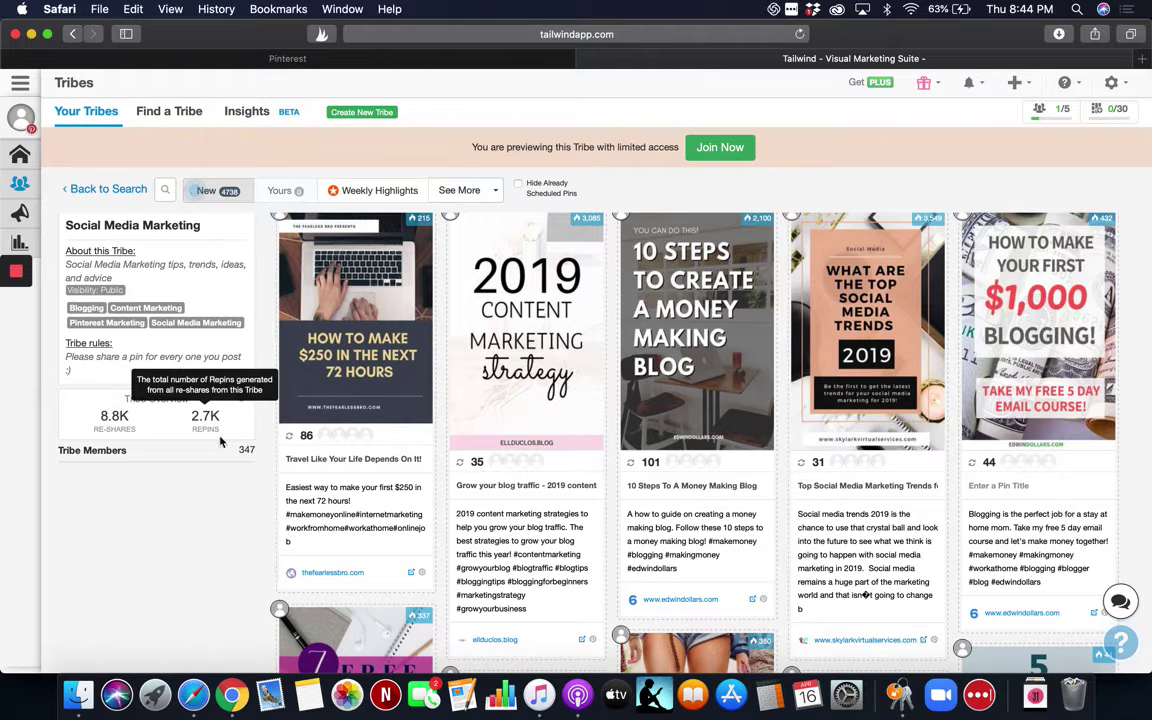
pyautogui.moveTo(212, 437)
pyautogui.moveTo(226, 206)
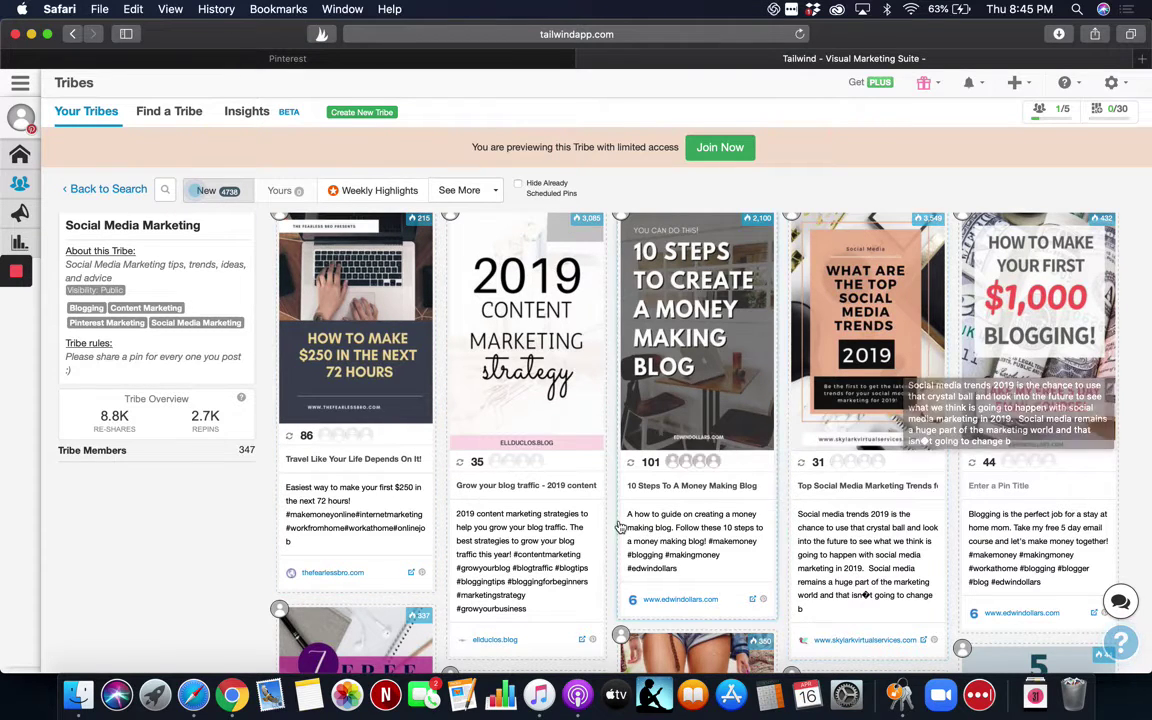
pyautogui.scroll(-5, 361, 561)
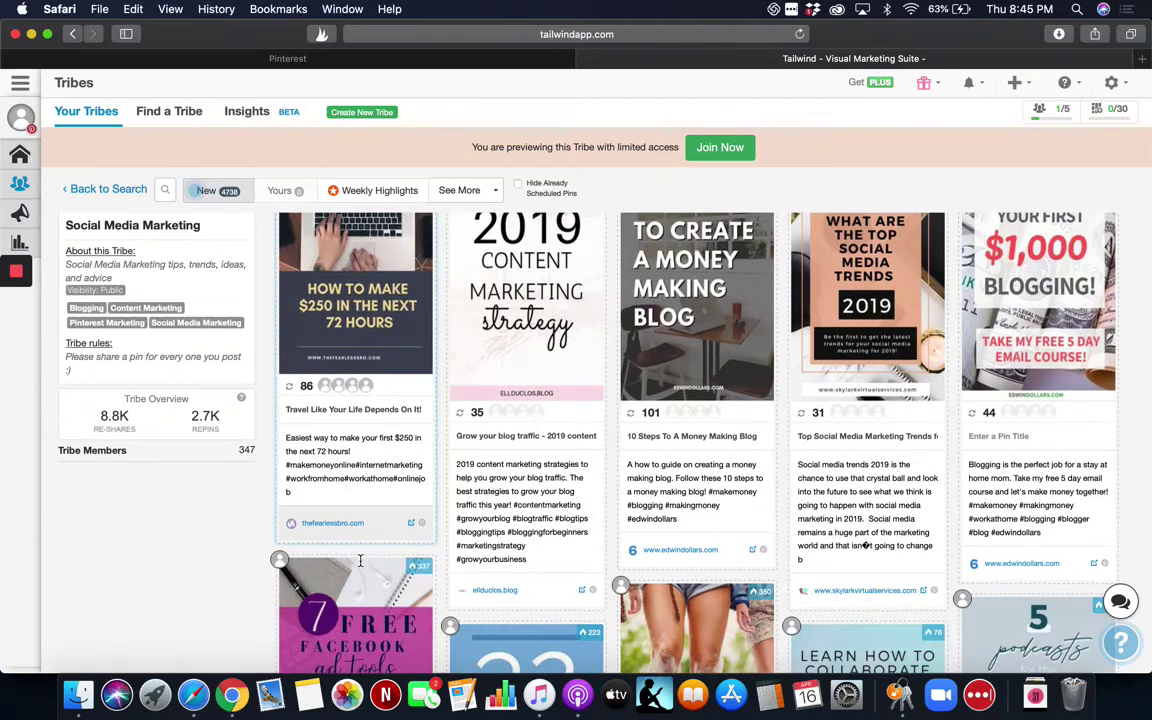
pyautogui.scroll(-3, 361, 565)
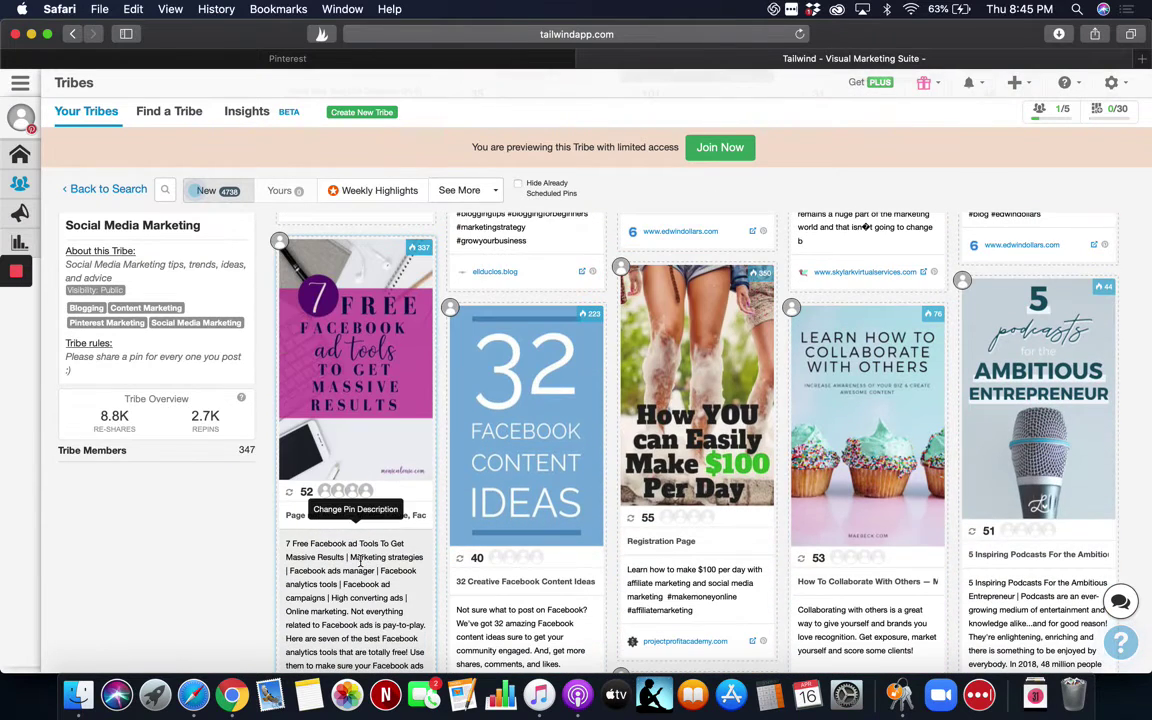
pyautogui.scroll(-3, 361, 563)
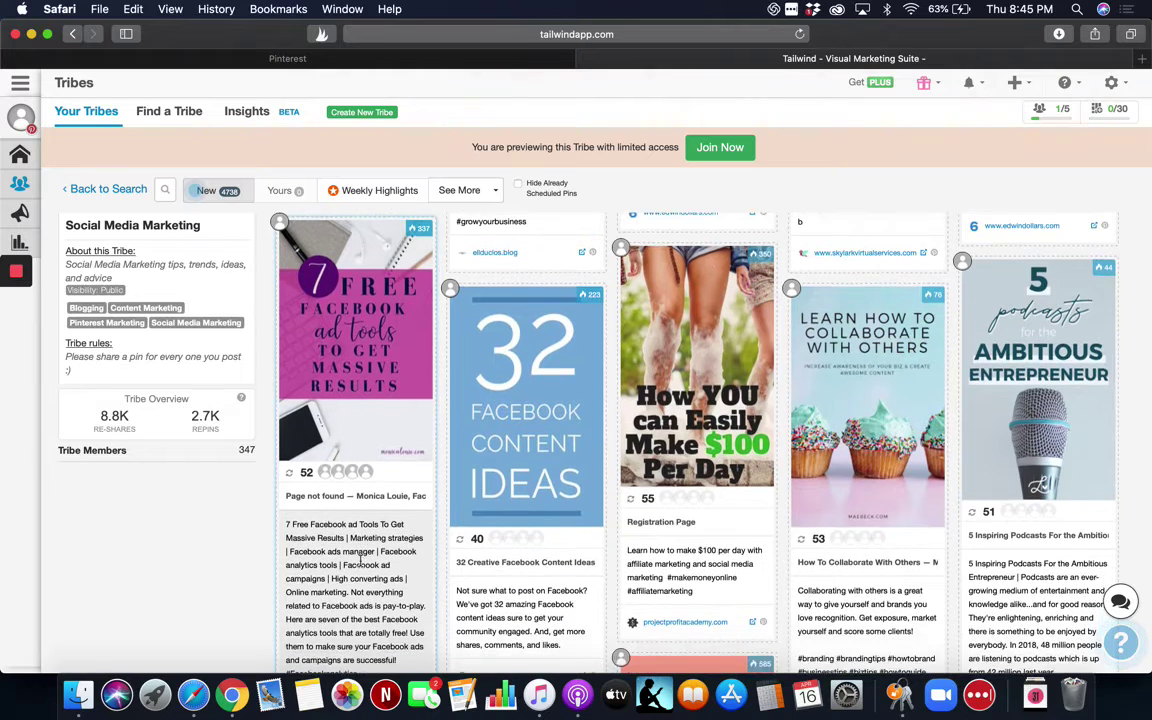
pyautogui.scroll(3, 361, 563)
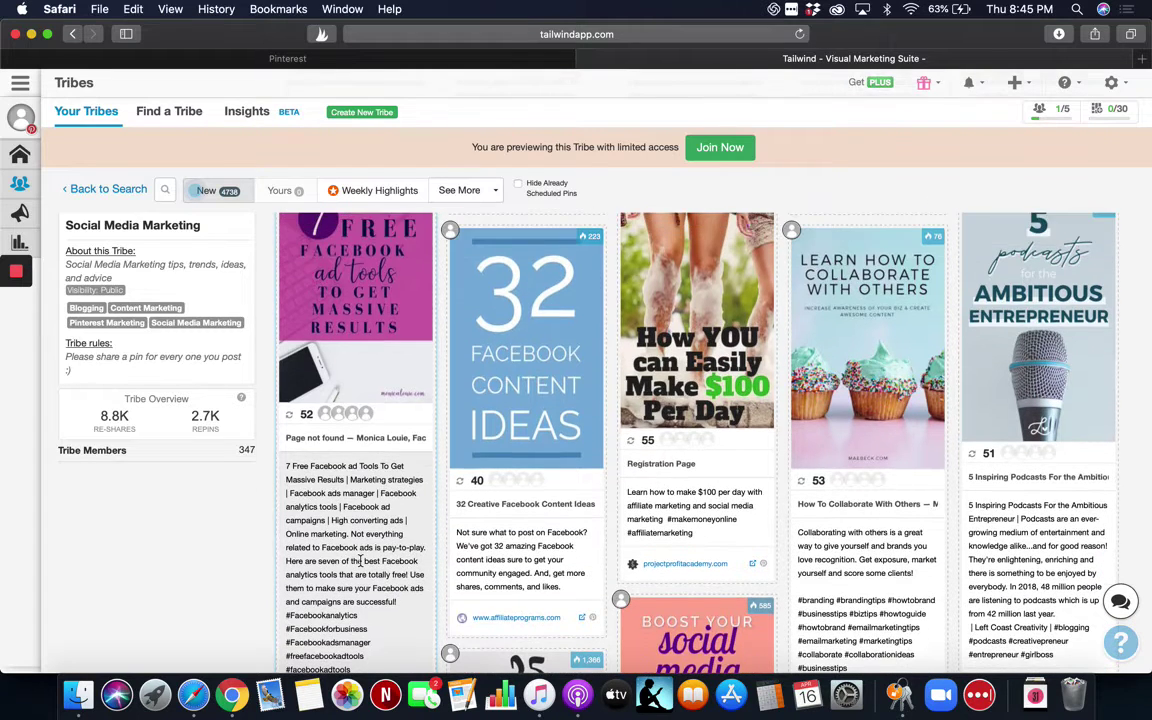
pyautogui.scroll(-1, 361, 562)
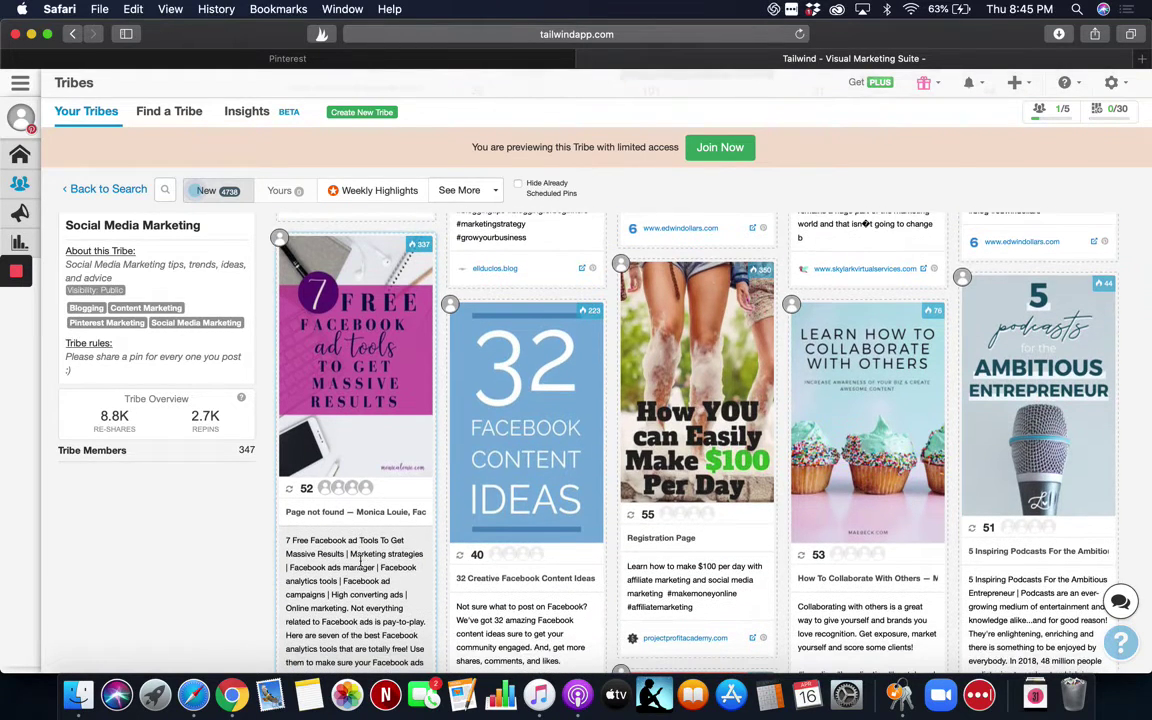
pyautogui.scroll(-10, 361, 563)
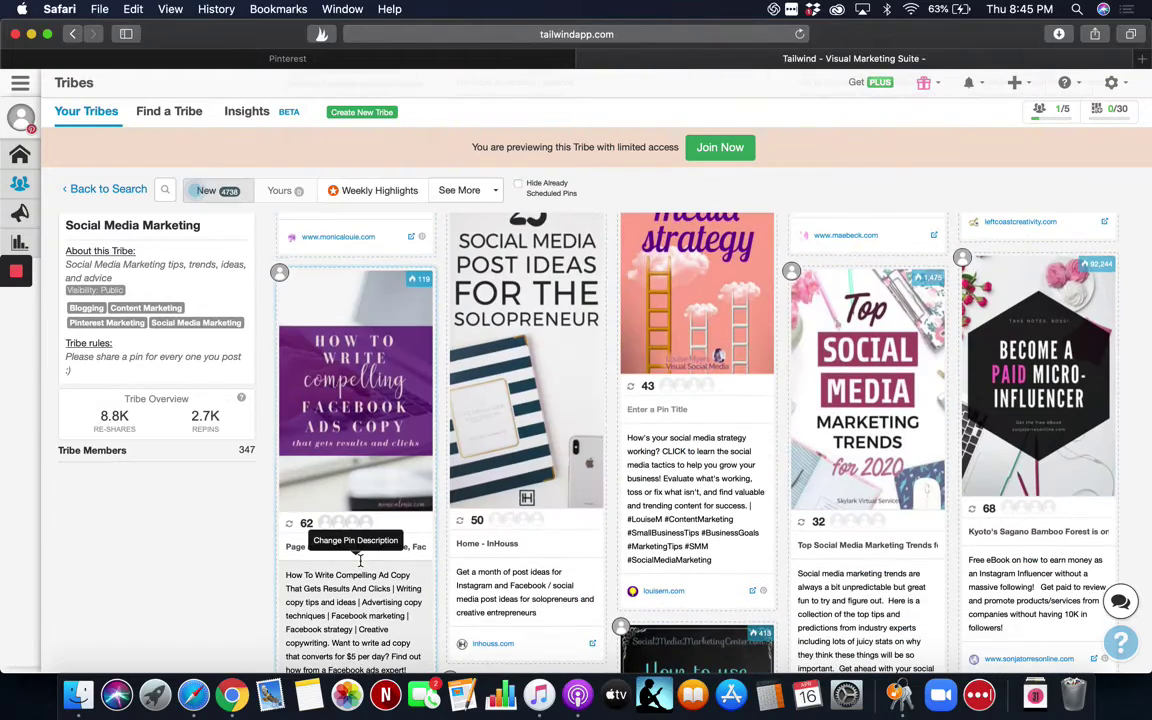
pyautogui.scroll(-6, 361, 563)
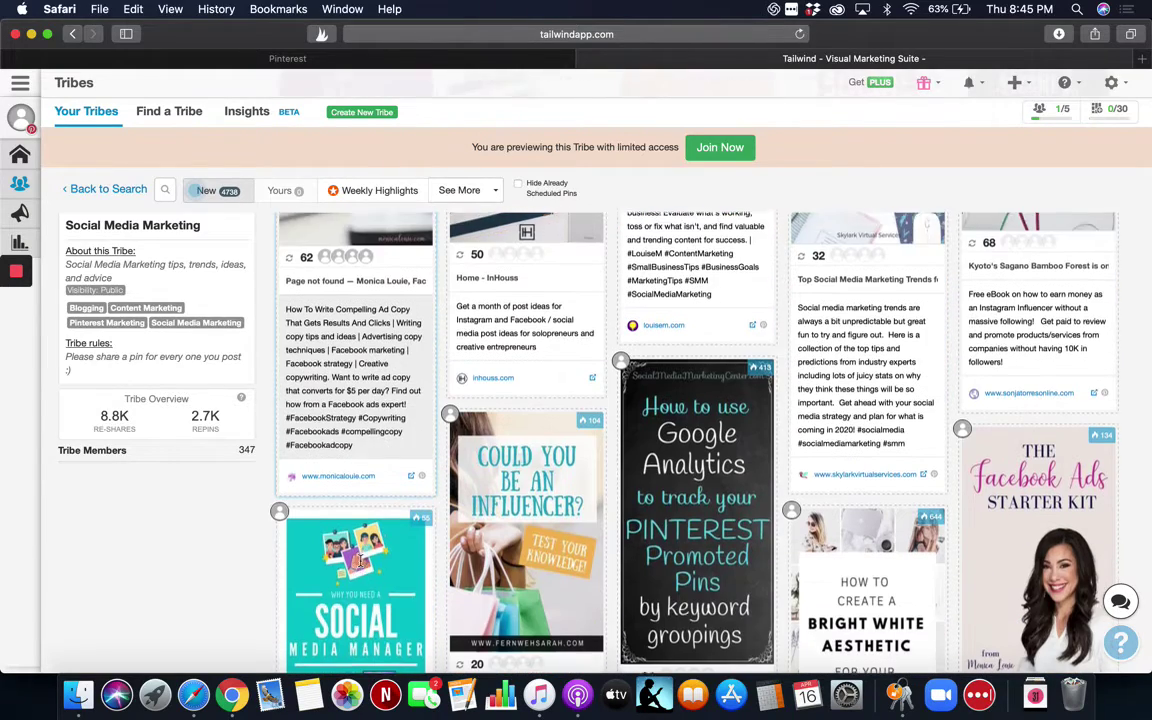
pyautogui.scroll(-9, 361, 563)
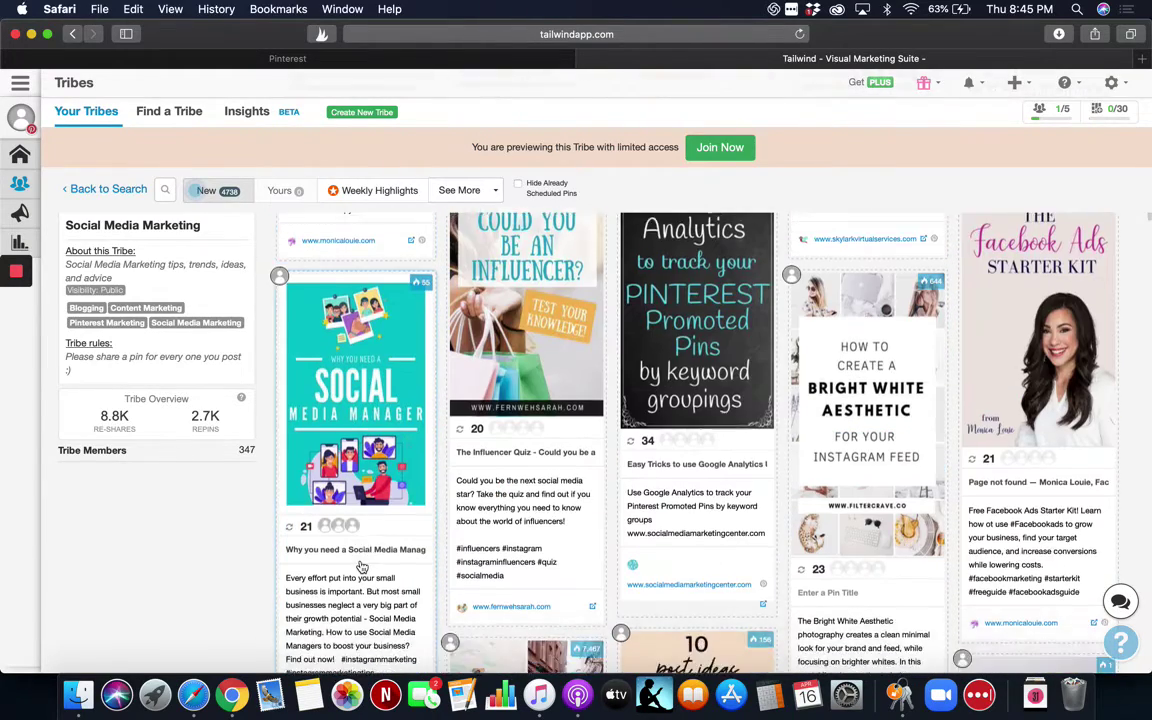
pyautogui.scroll(-1, 361, 563)
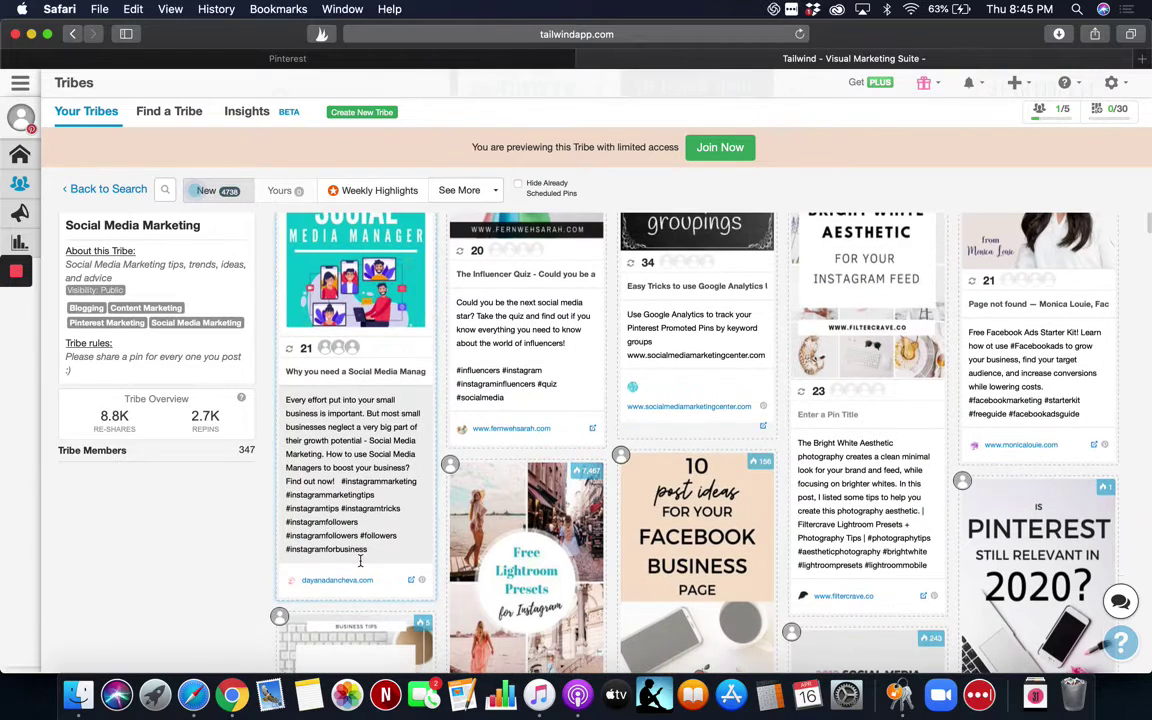
pyautogui.scroll(-4, 361, 563)
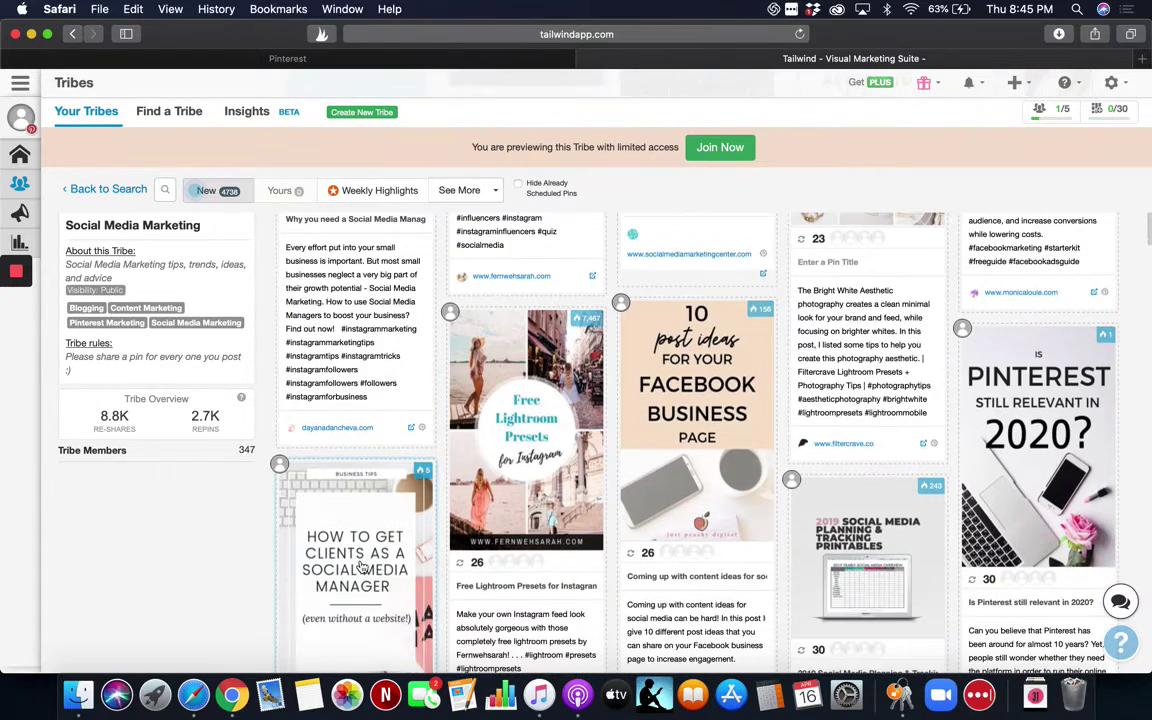
pyautogui.scroll(-5, 361, 565)
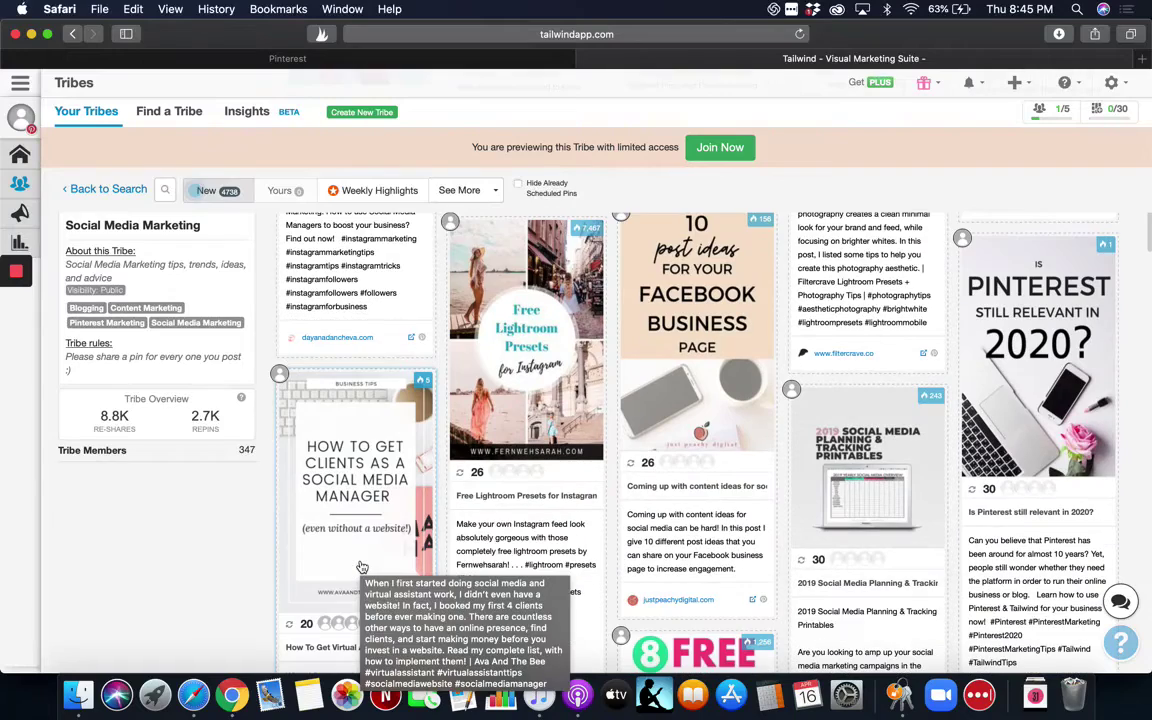
pyautogui.scroll(10, 361, 563)
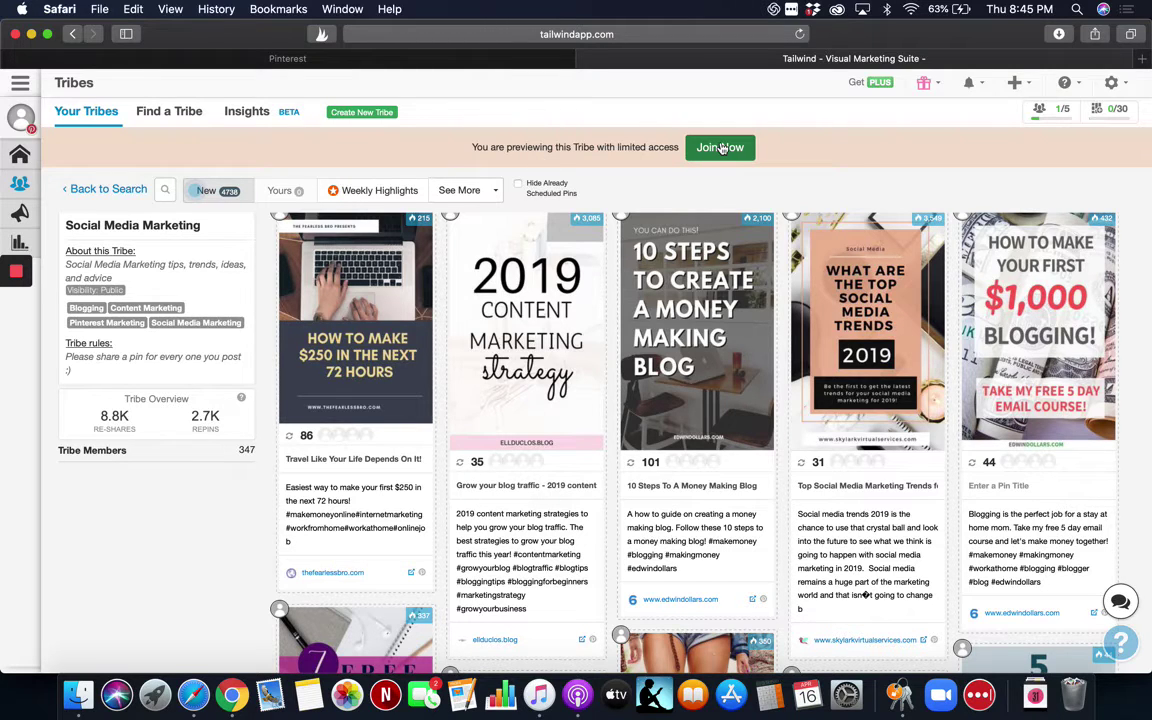
# Join the Social Media Marketing tribe, bringing usage to 2/5, and return to Find a Tribe.
pyautogui.click(721, 147)
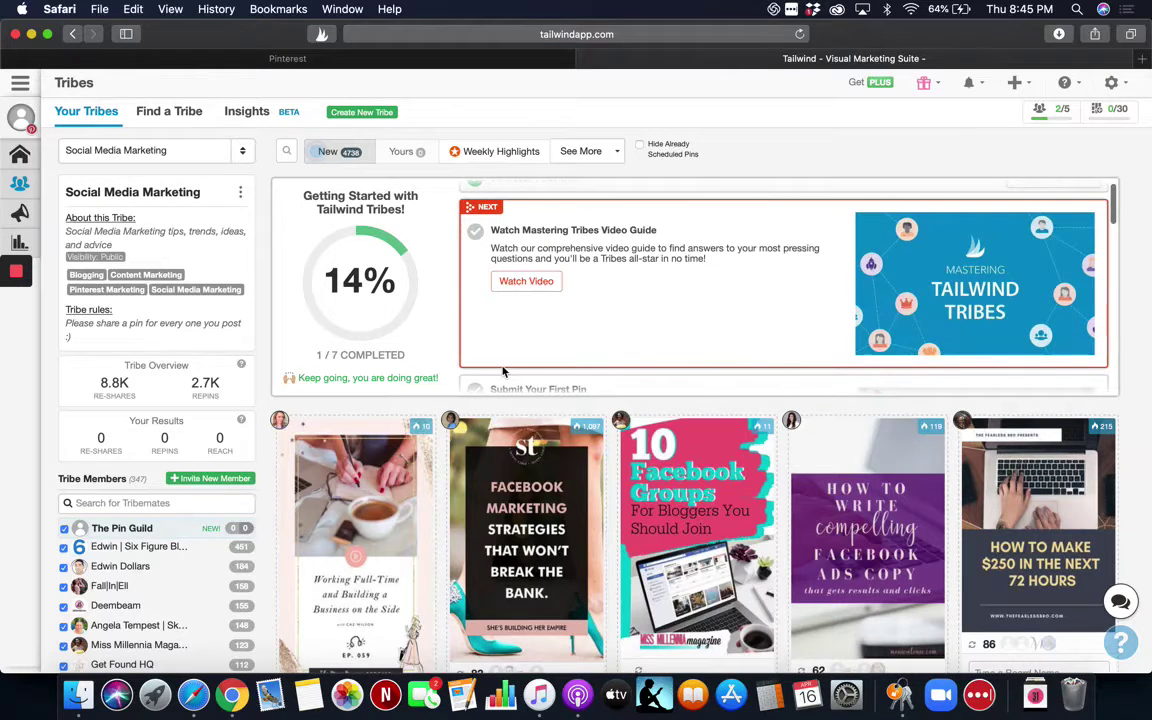
pyautogui.scroll(-3, 503, 371)
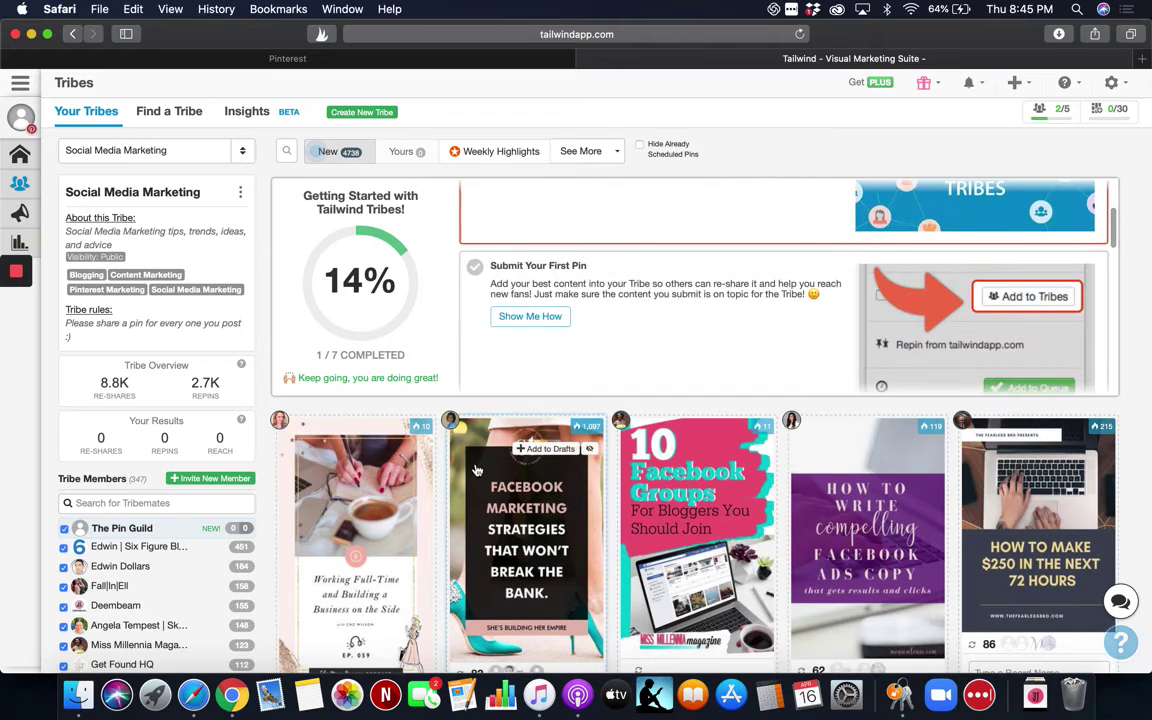
pyautogui.scroll(-3, 476, 470)
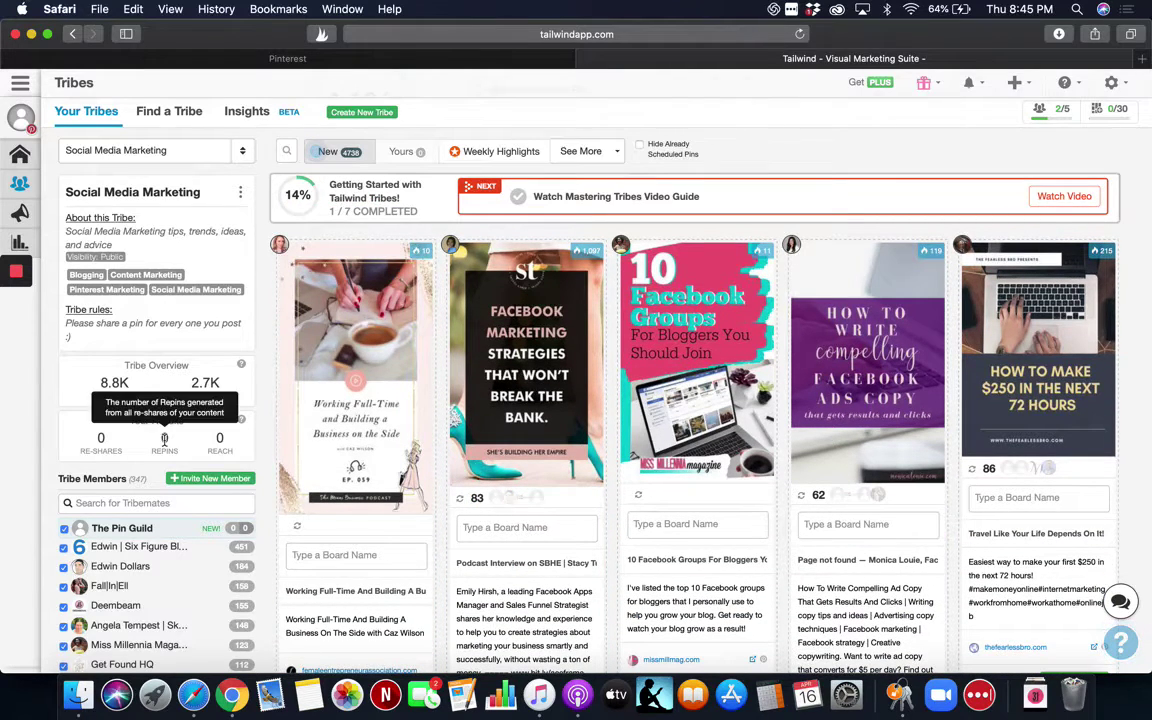
pyautogui.scroll(-1, 165, 440)
pyautogui.scroll(-3, 165, 440)
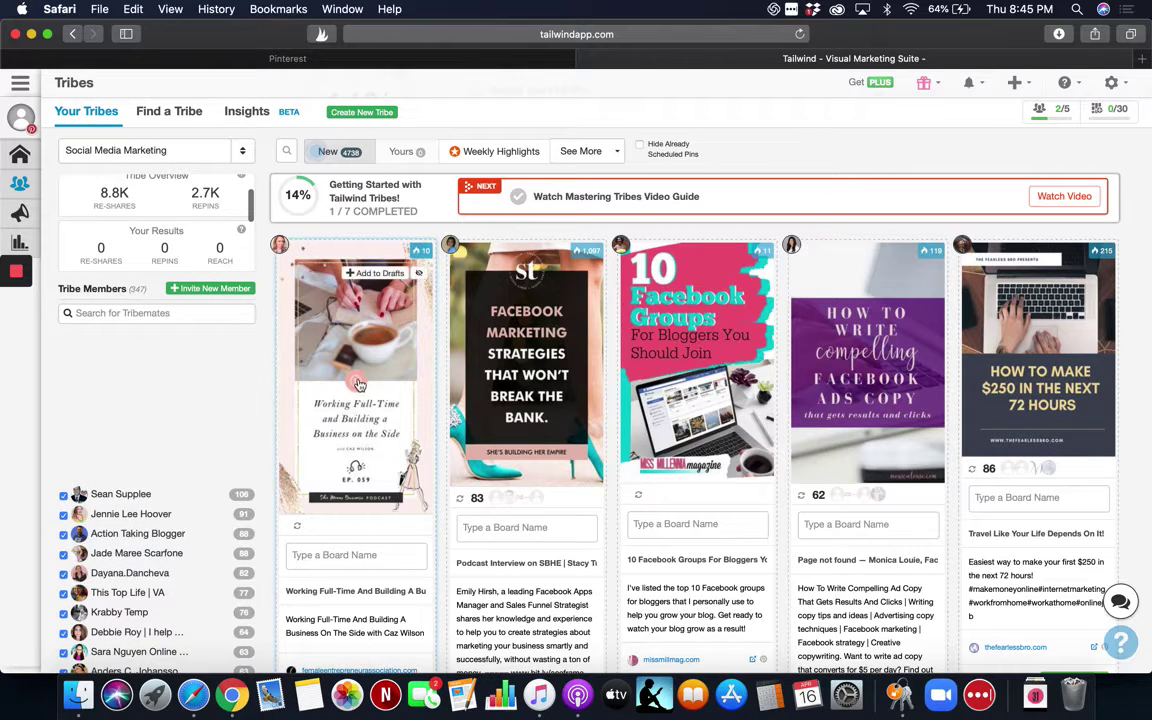
pyautogui.scroll(5, 252, 234)
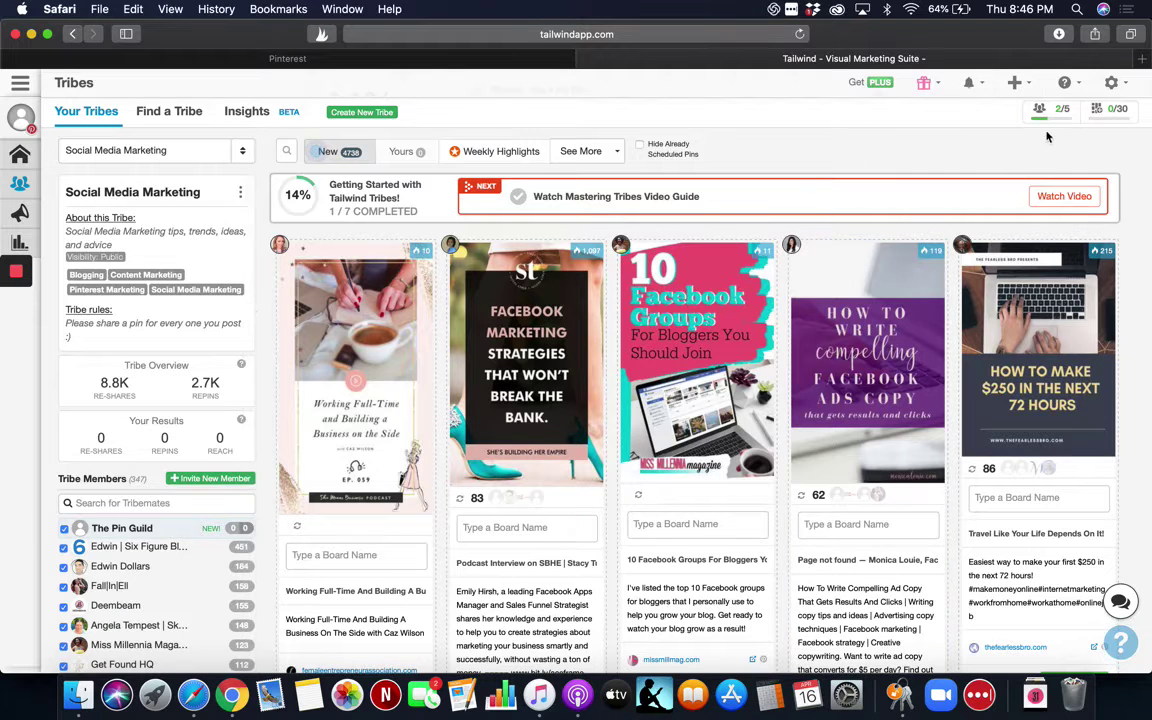
pyautogui.moveTo(1063, 130)
pyautogui.click(186, 113)
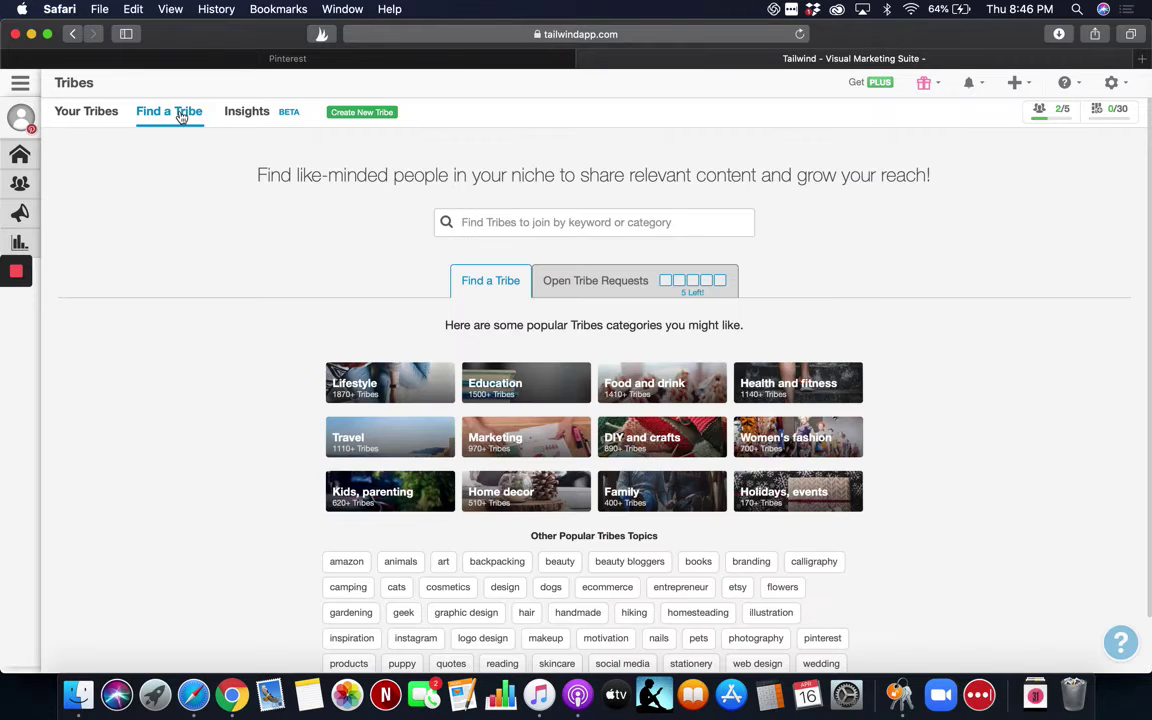
pyautogui.click(547, 445)
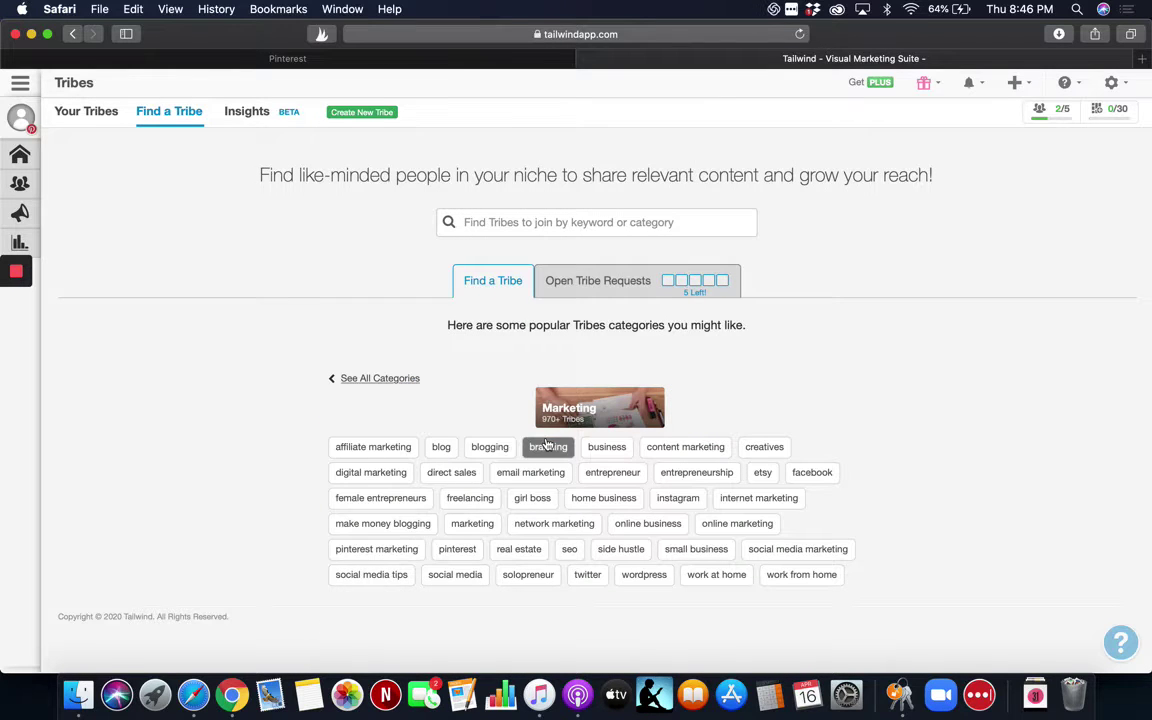
pyautogui.click(401, 553)
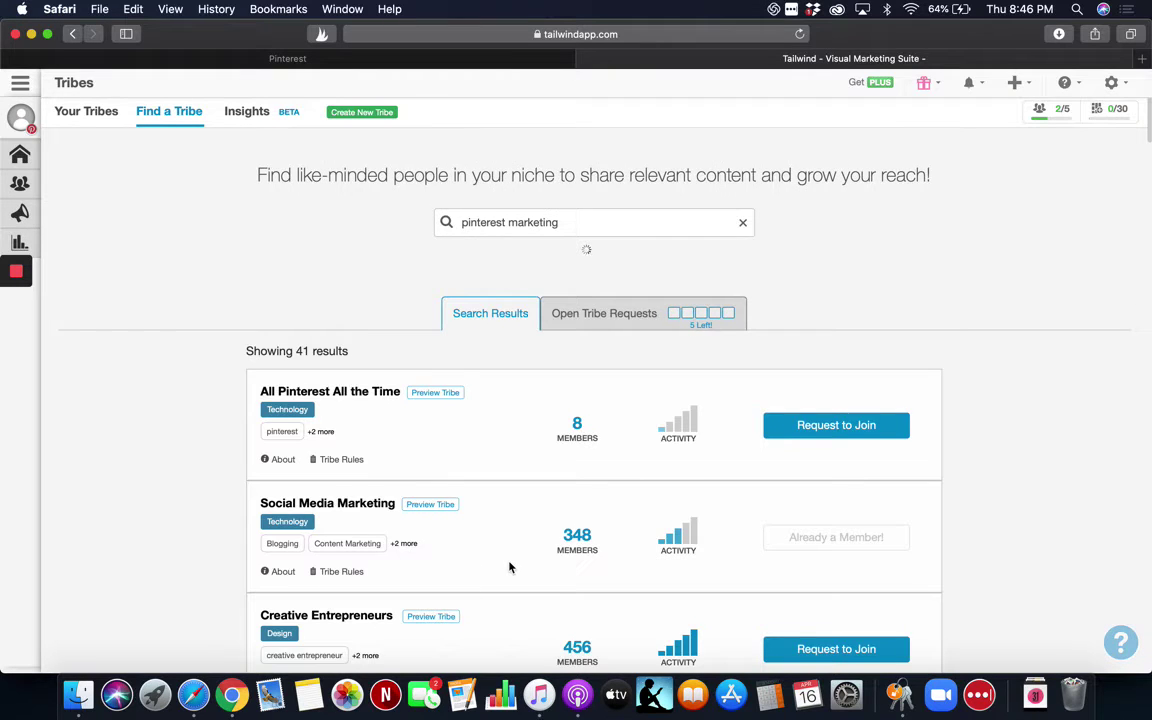
pyautogui.scroll(-3, 509, 567)
pyautogui.scroll(-1, 509, 567)
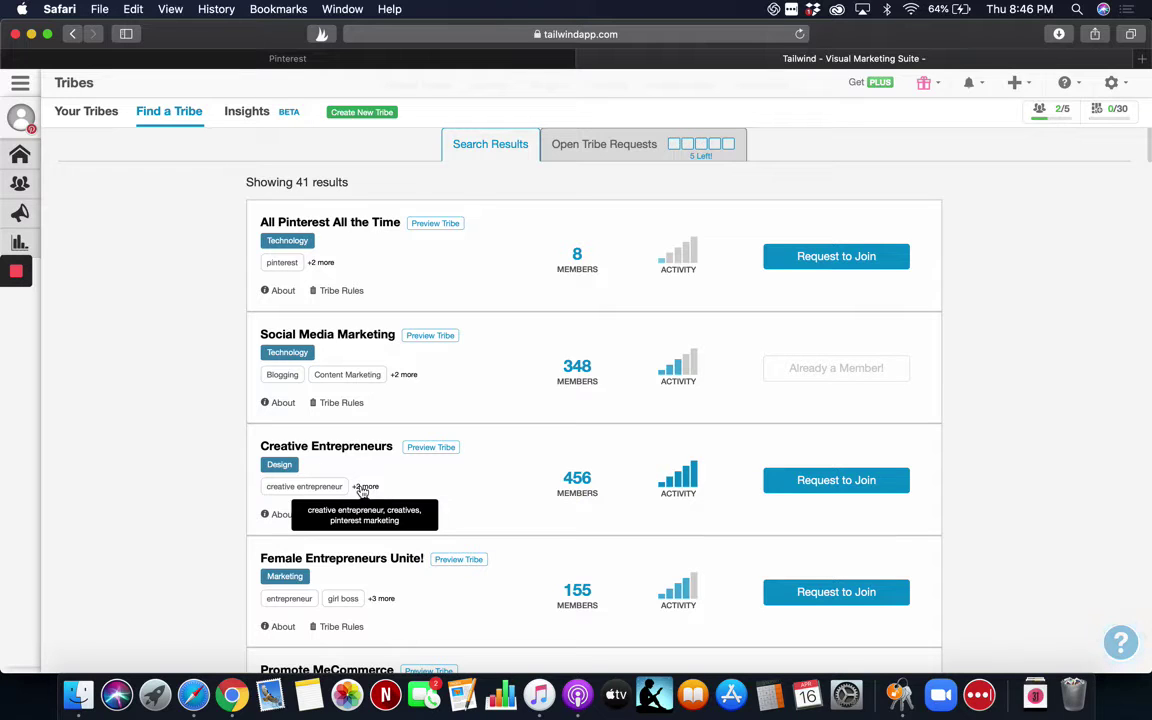
pyautogui.moveTo(287, 511)
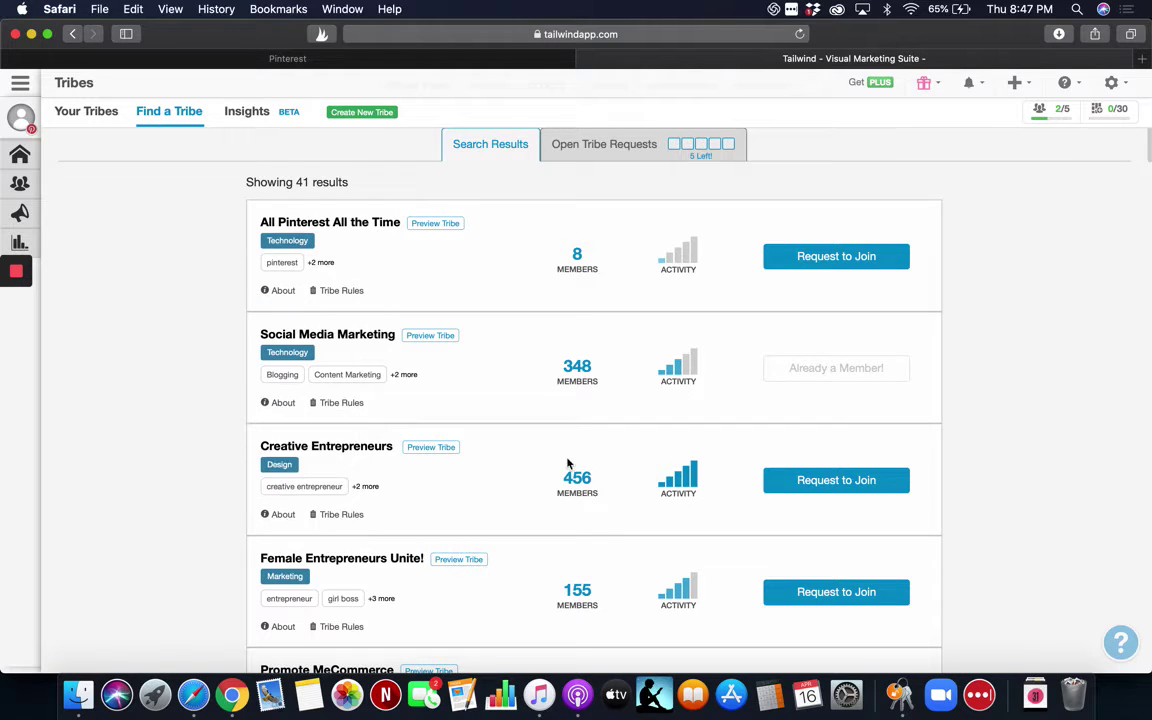
pyautogui.moveTo(691, 490)
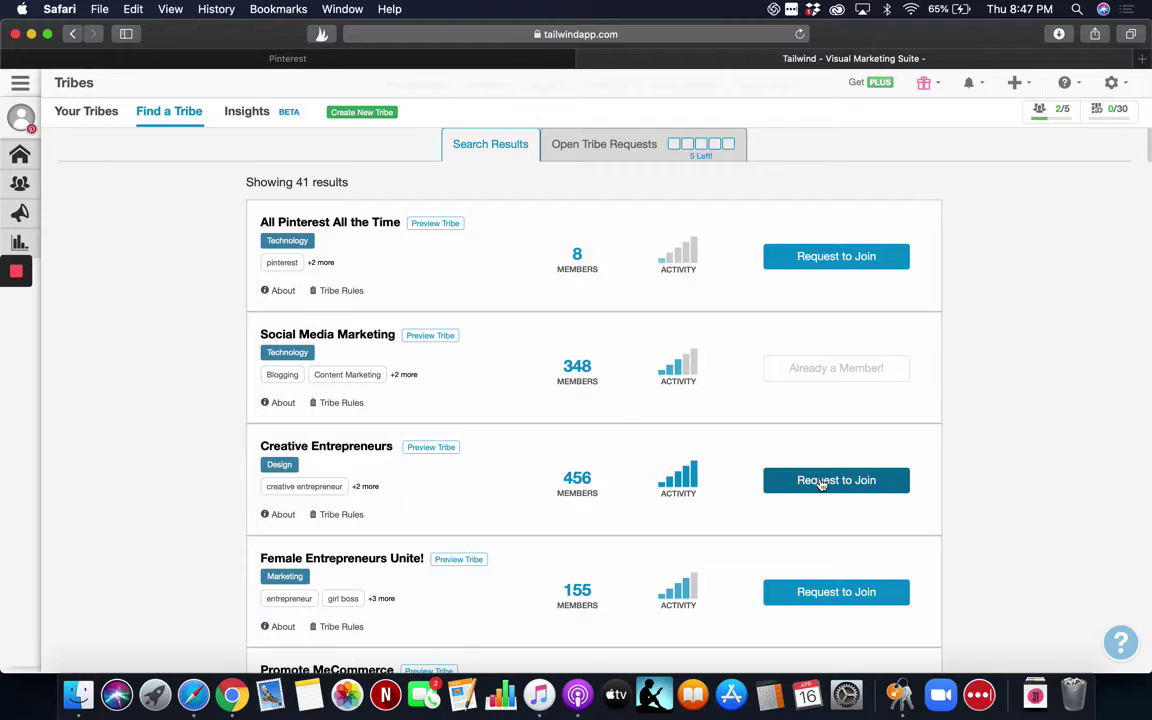
pyautogui.click(820, 482)
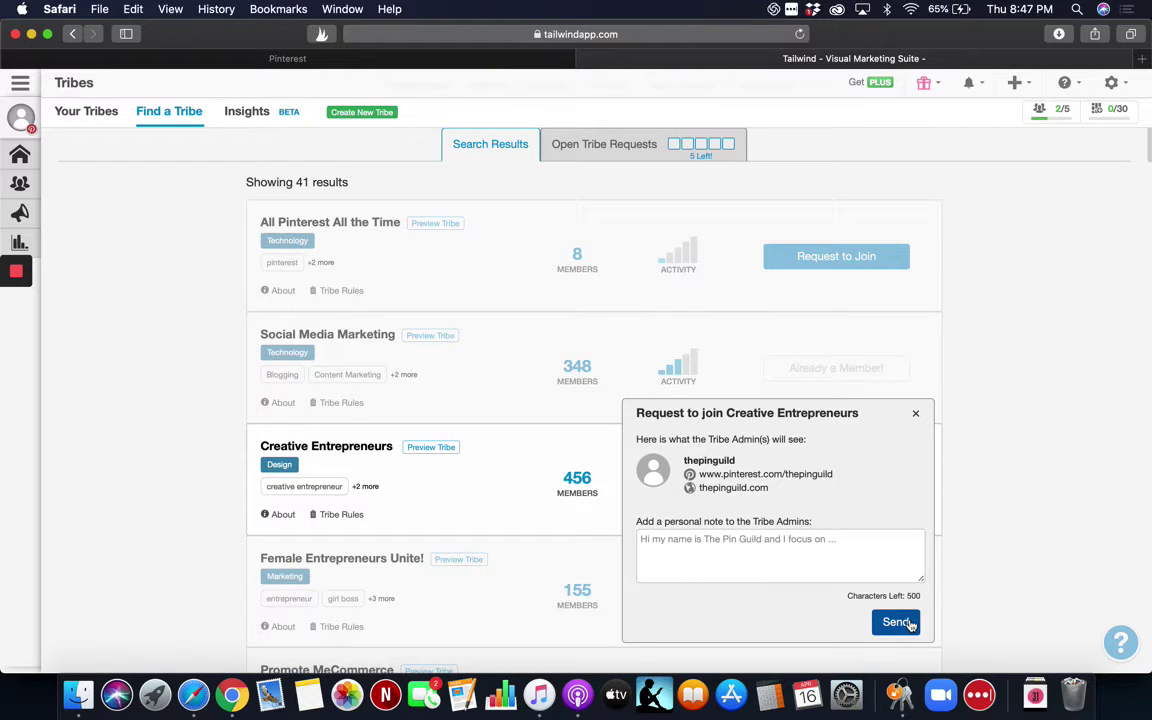
pyautogui.click(915, 417)
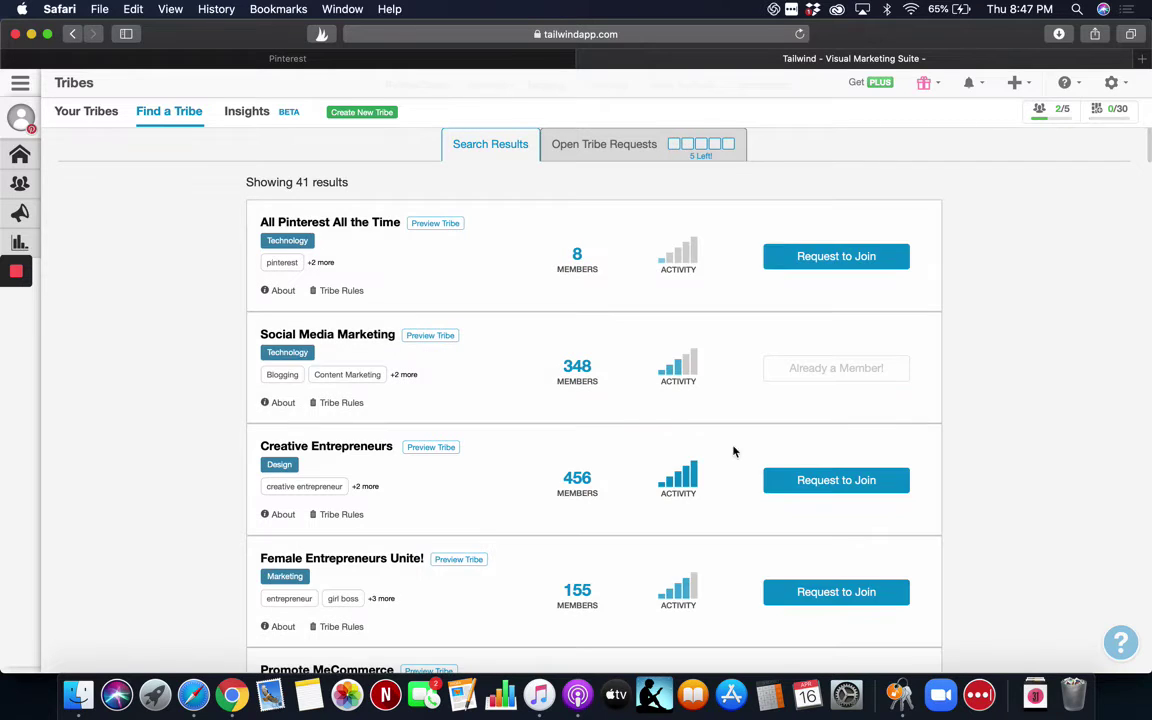
pyautogui.scroll(-1, 717, 460)
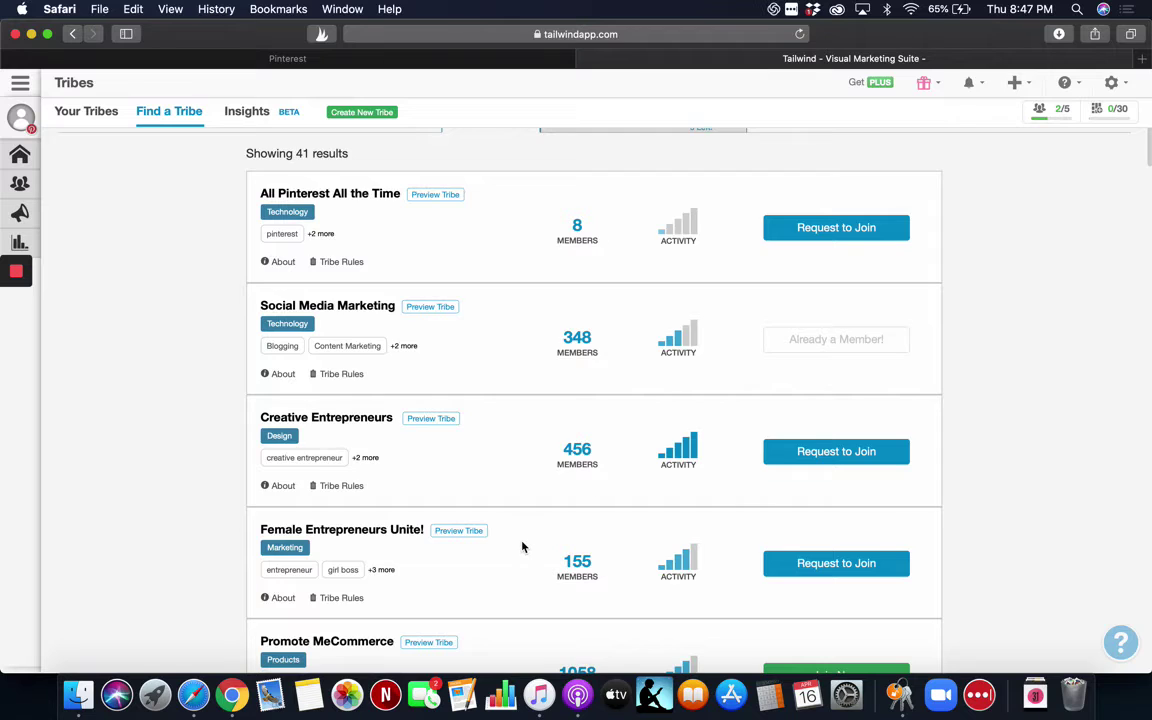
pyautogui.scroll(-5, 522, 546)
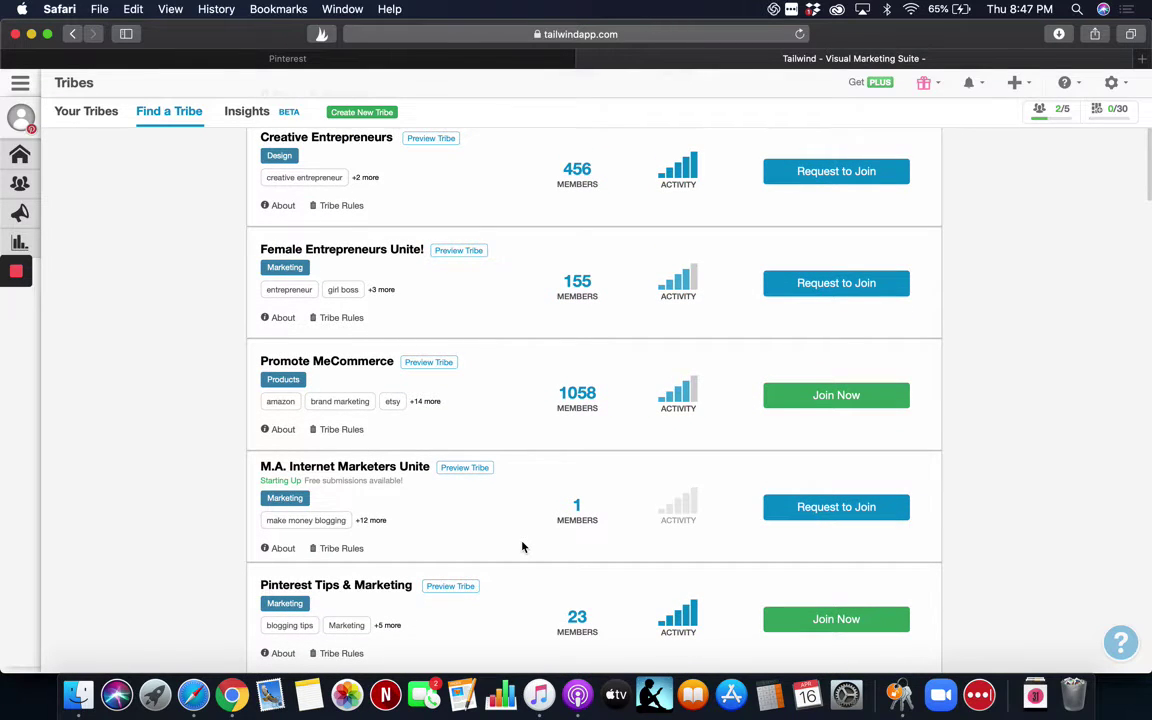
pyautogui.scroll(-4, 522, 546)
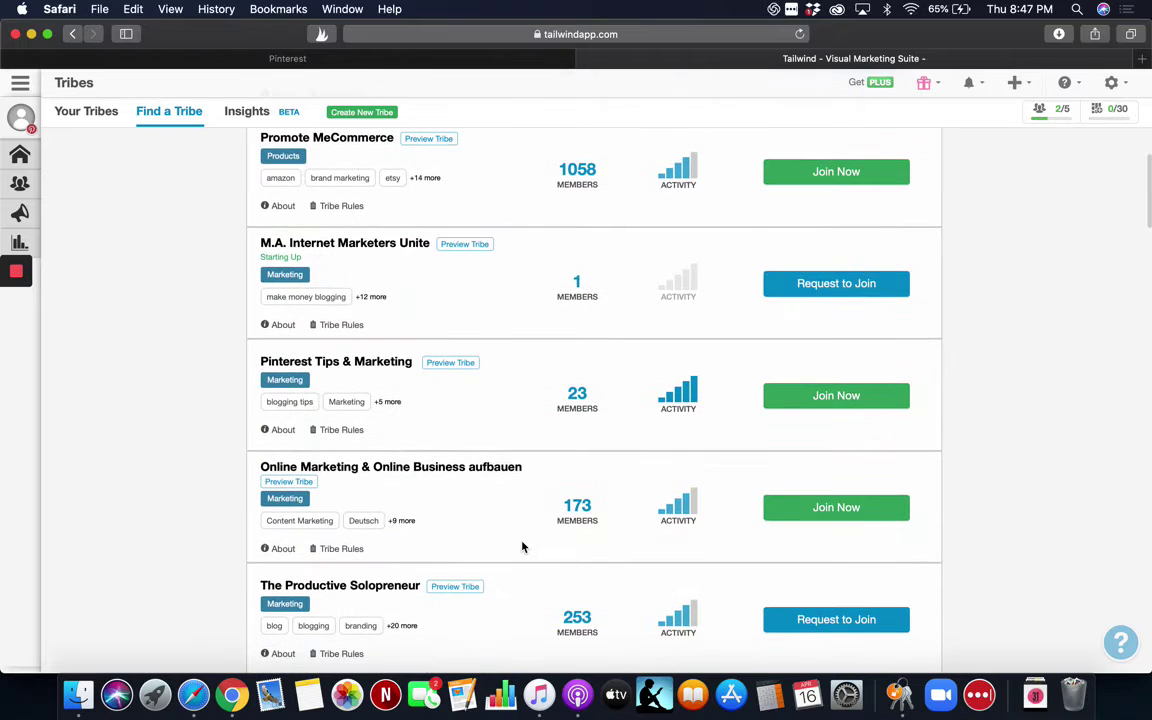
pyautogui.scroll(-5, 522, 546)
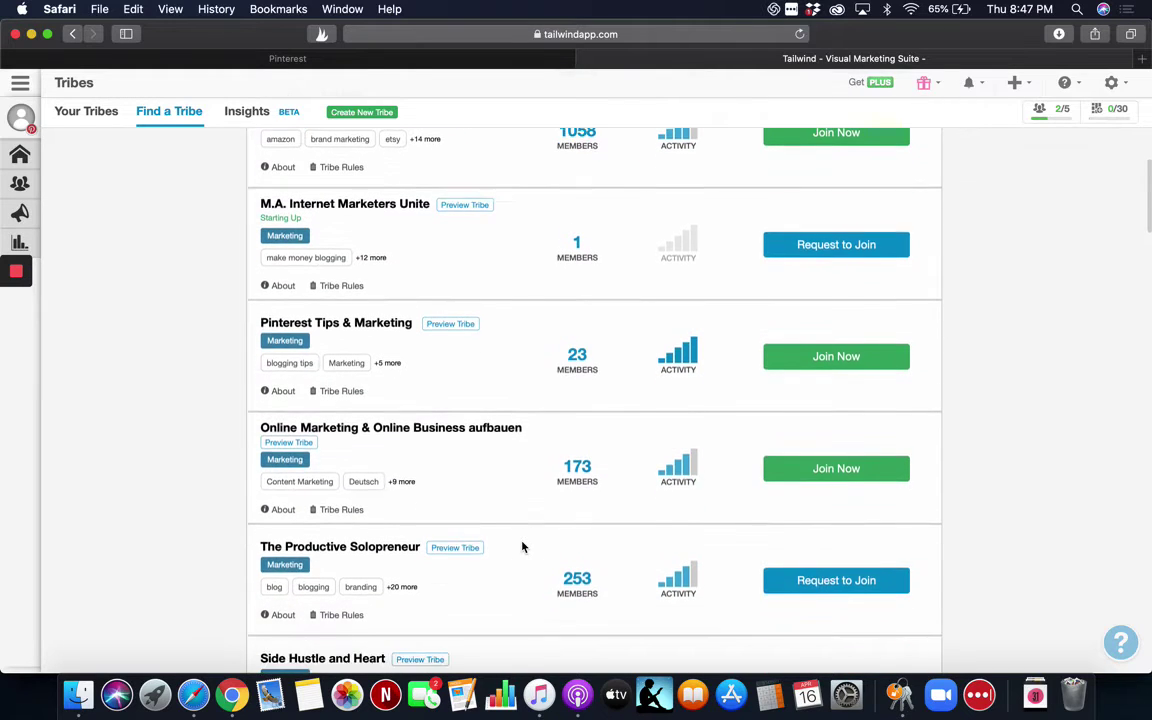
pyautogui.scroll(-4, 522, 546)
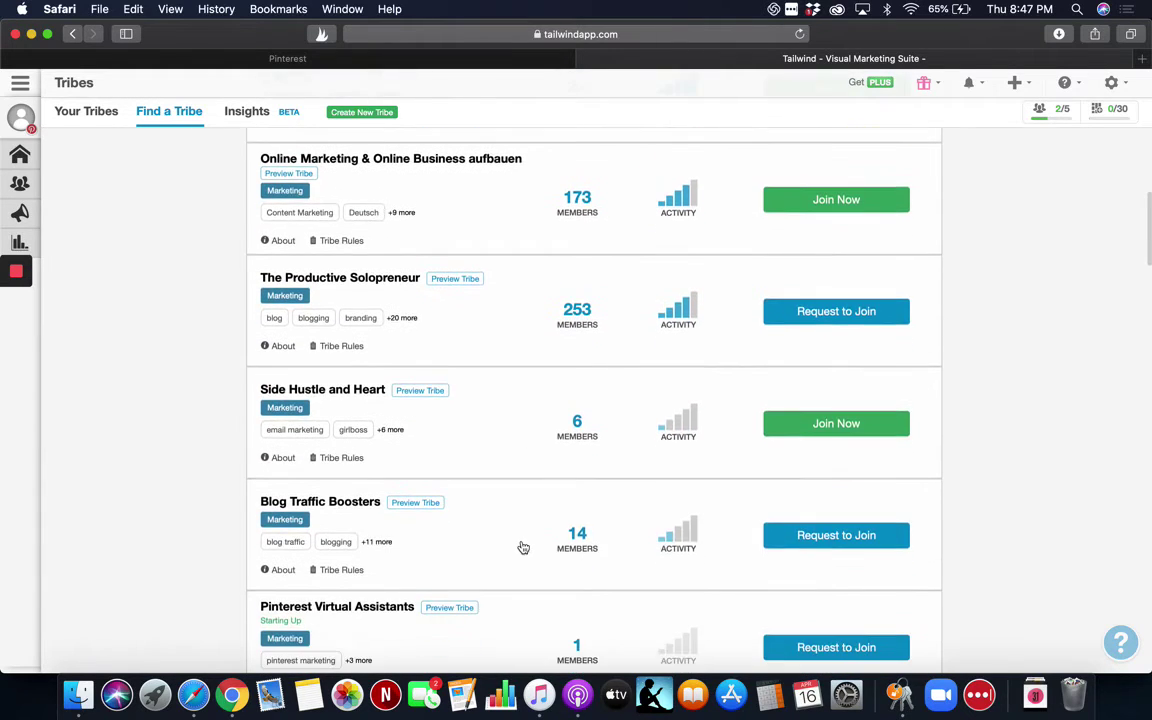
pyautogui.scroll(-4, 522, 546)
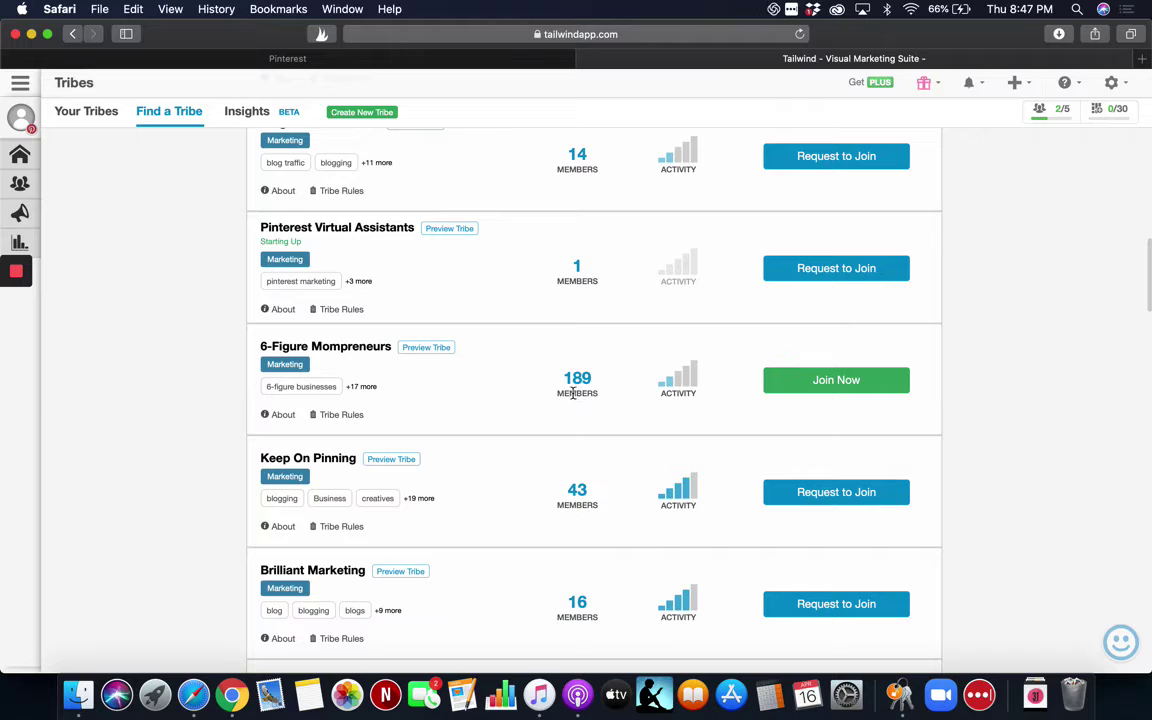
pyautogui.moveTo(672, 392)
pyautogui.moveTo(686, 500)
pyautogui.scroll(20, 460, 441)
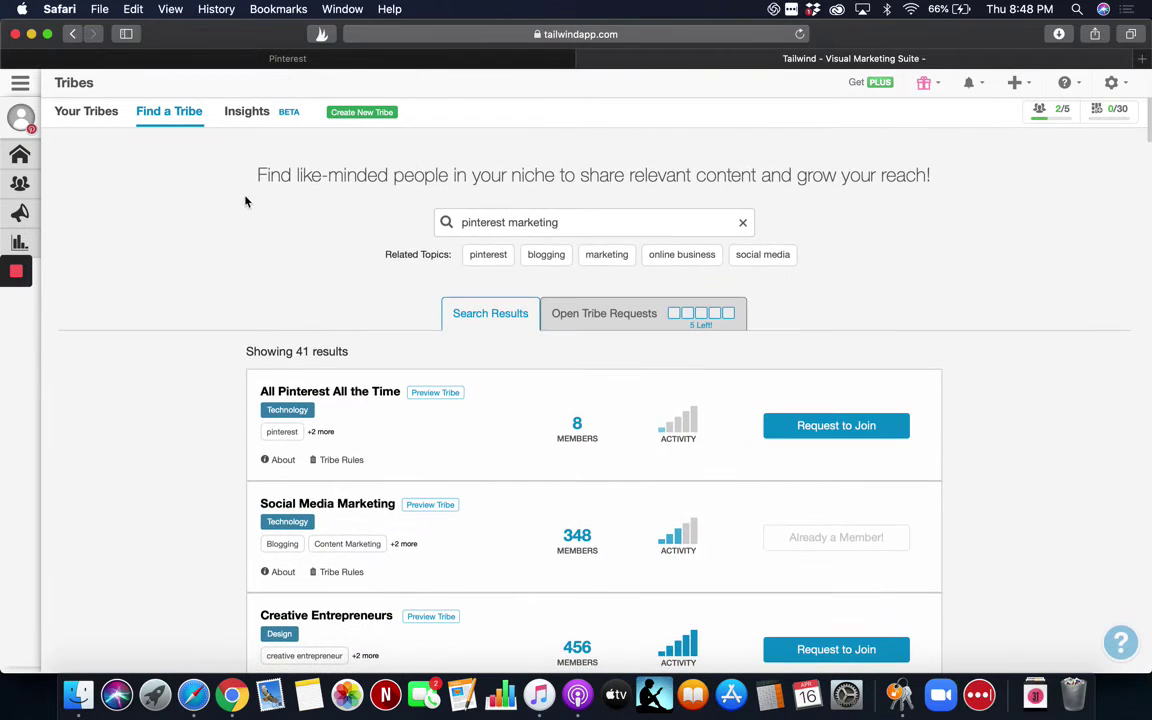
# Show the Your Tribes list with Coastal Bend Moms and expand the left sidebar.
pyautogui.click(88, 115)
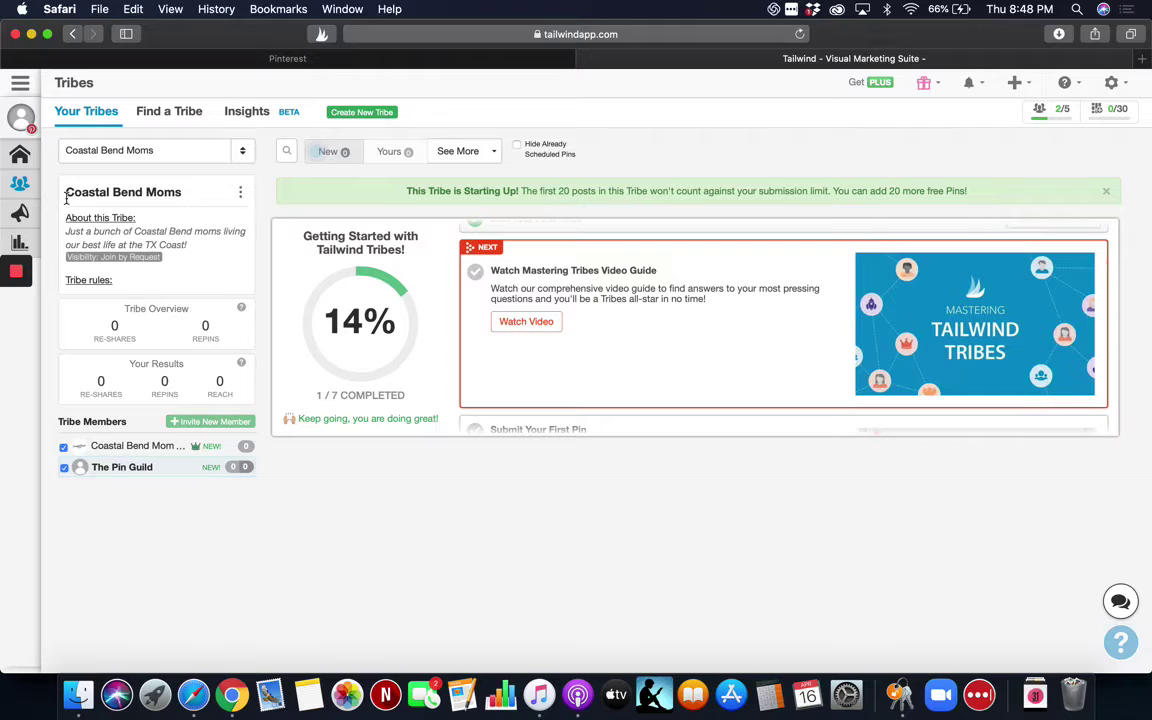
pyautogui.click(21, 117)
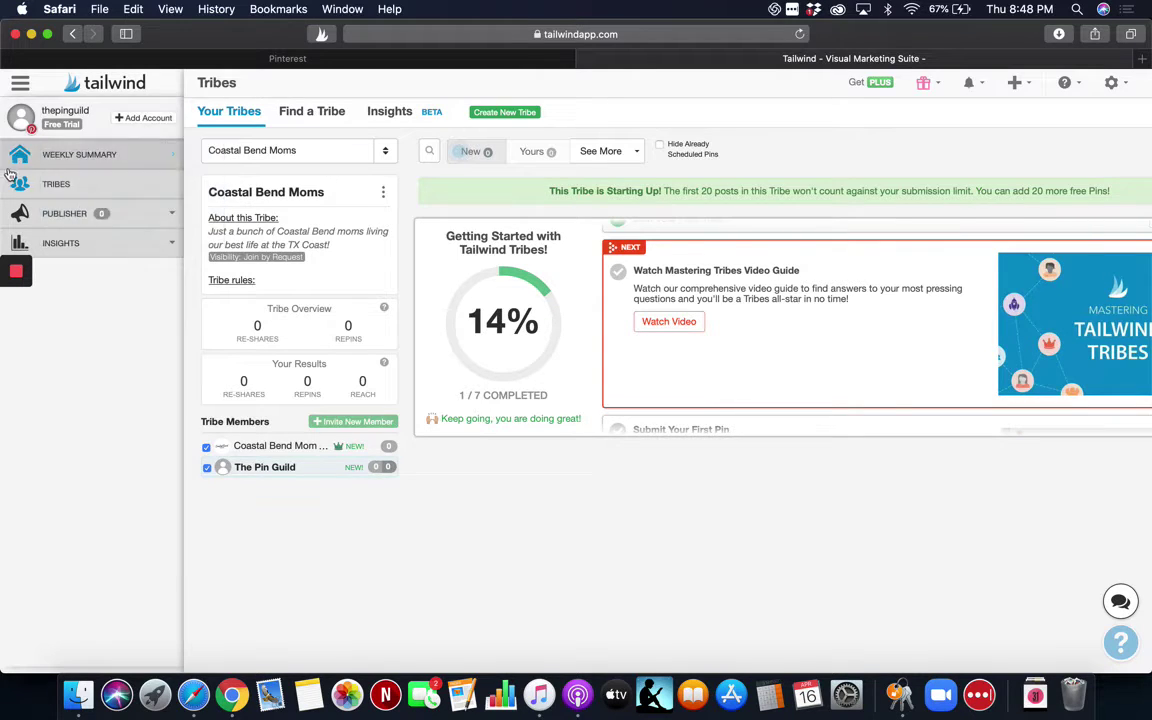
pyautogui.click(79, 157)
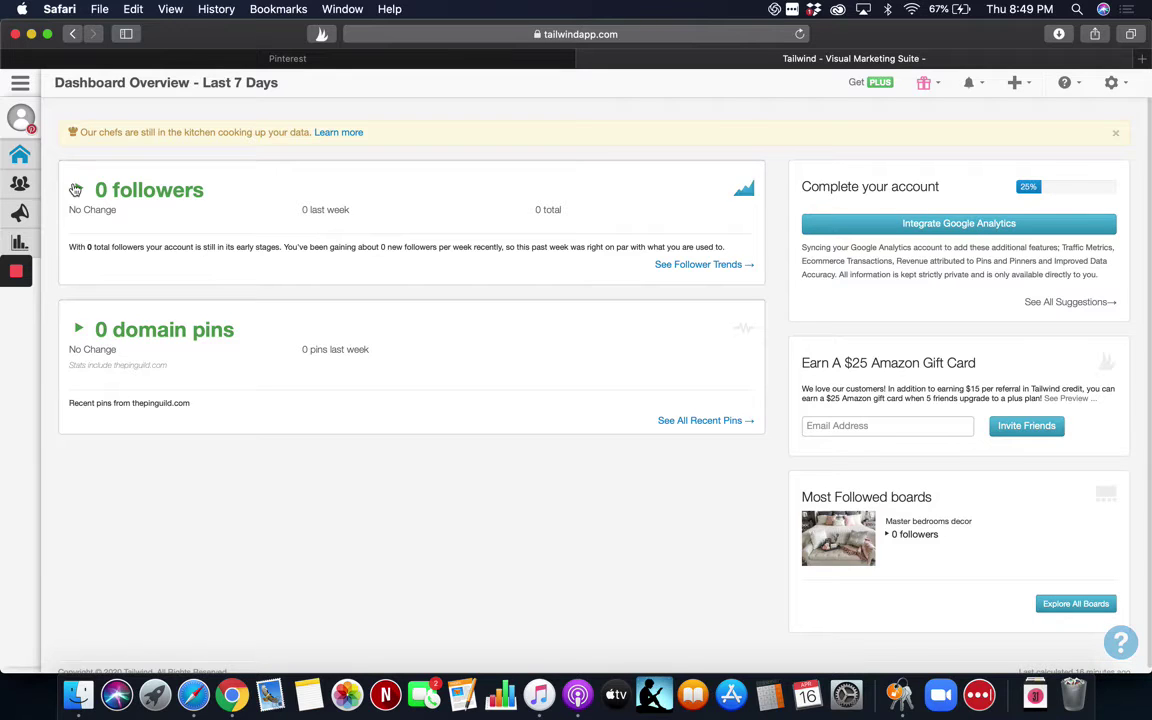
pyautogui.moveTo(25, 180)
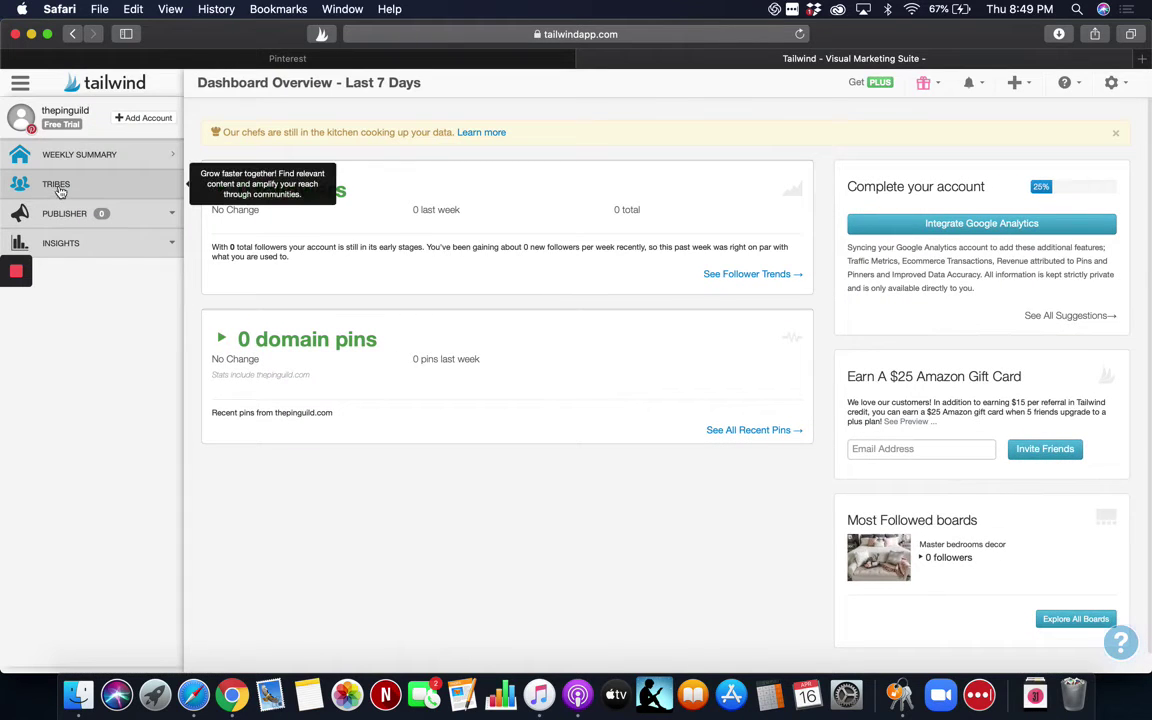
pyautogui.click(60, 189)
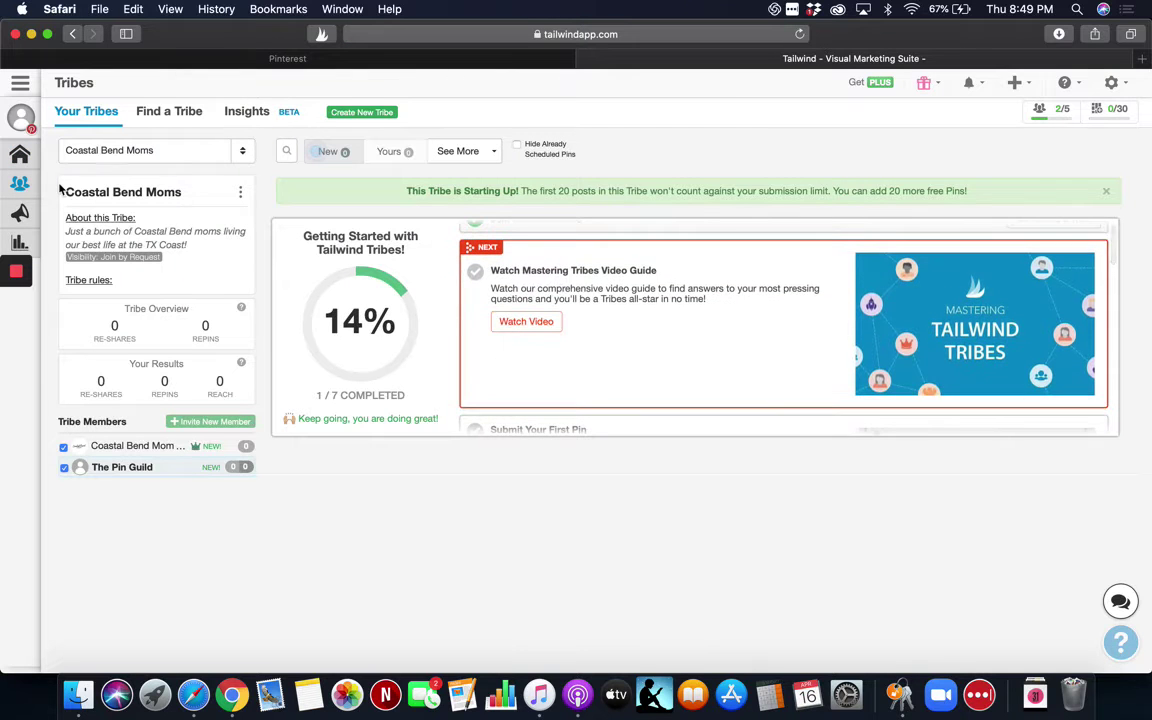
# Expand Publisher in the sidebar and go to Your Schedule.
pyautogui.moveTo(22, 190)
pyautogui.click(64, 214)
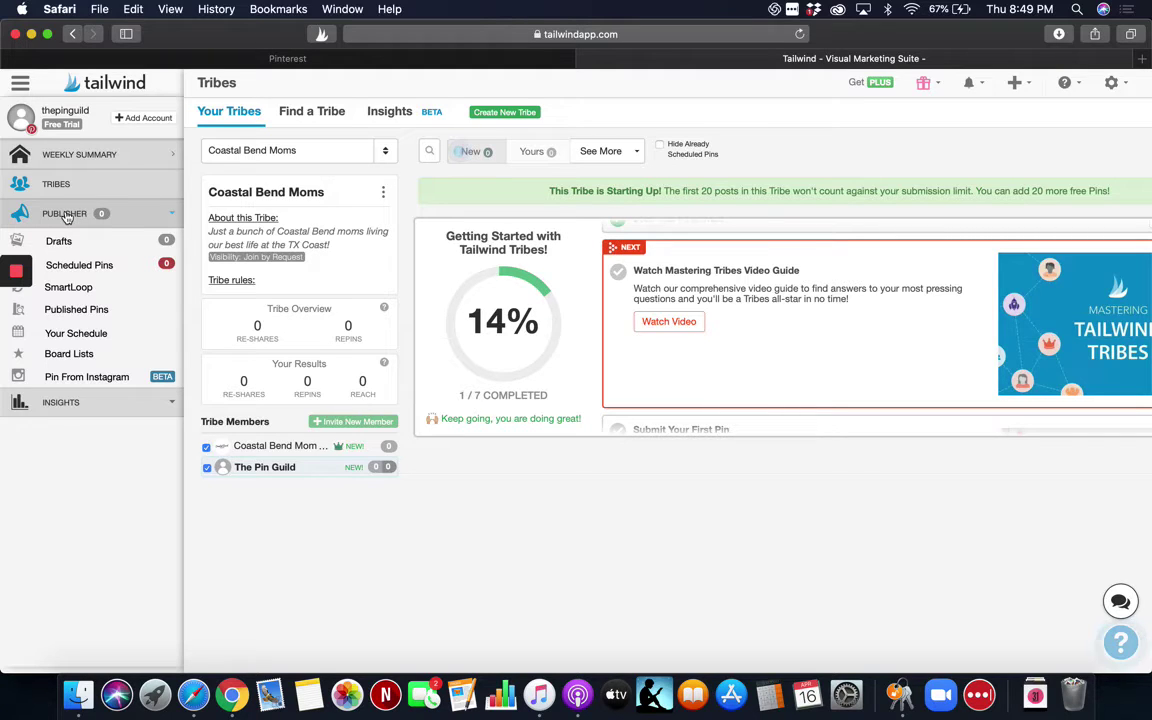
pyautogui.click(91, 336)
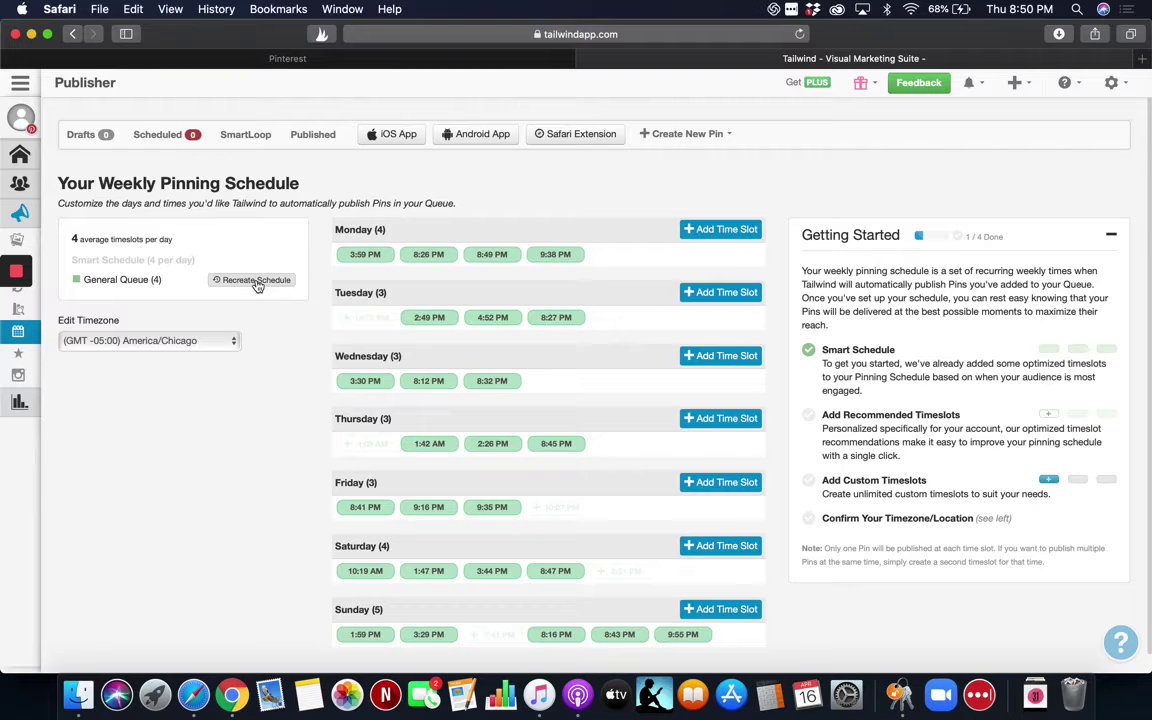
# Start recreating the General Queue's Smart Schedule.
pyautogui.click(255, 280)
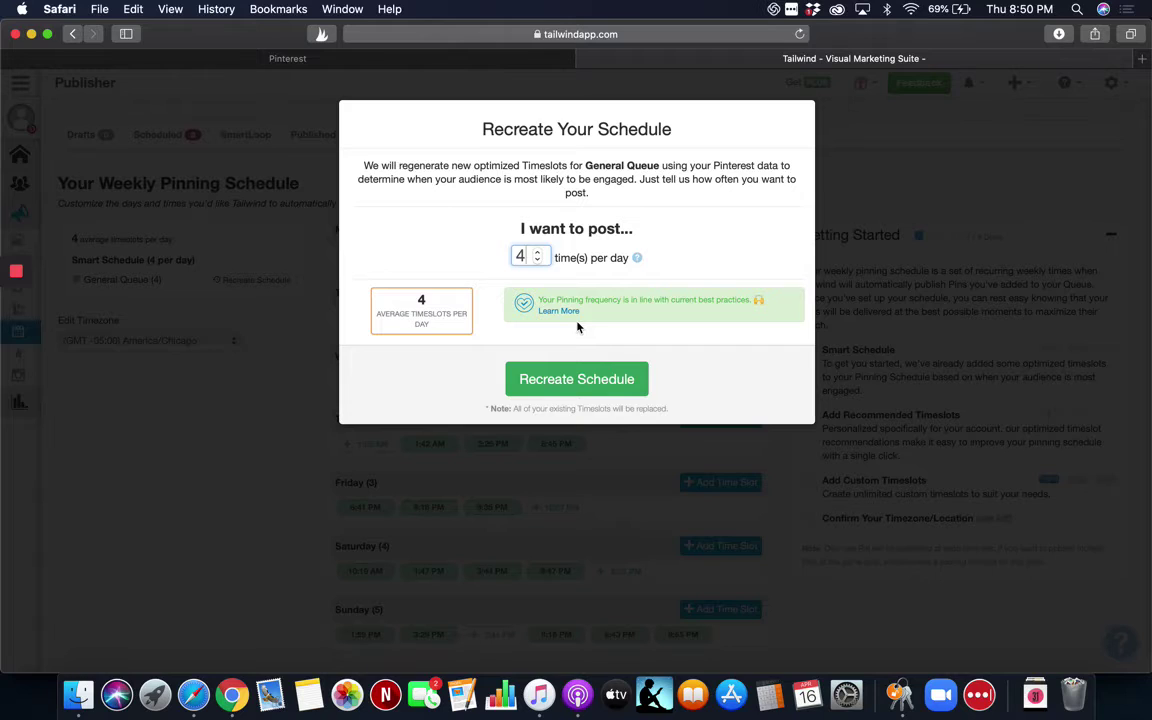
# Recreate the weekly schedule with times per day raised to 20.
pyautogui.click(539, 253)
pyautogui.click(539, 253)
pyautogui.click(539, 253)
pyautogui.click(539, 253)
pyautogui.click(539, 253)
pyautogui.click(539, 253)
pyautogui.click(539, 253)
pyautogui.click(539, 253)
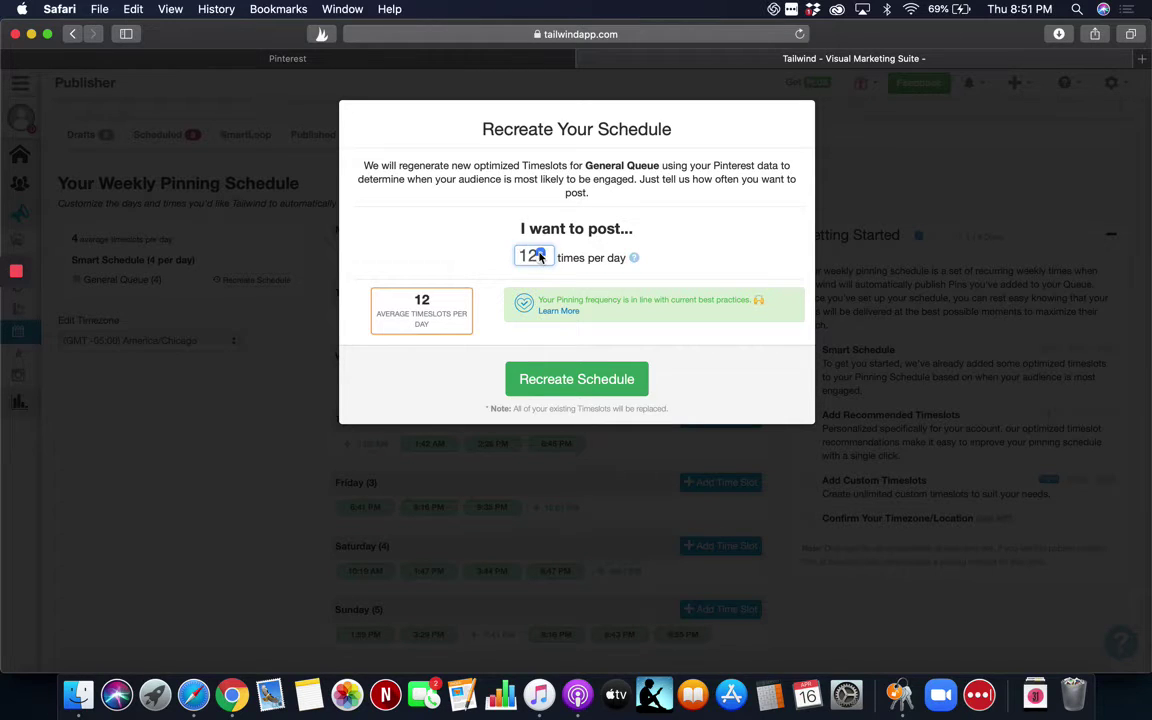
pyautogui.click(539, 253)
pyautogui.click(539, 253)
pyautogui.click(539, 253)
pyautogui.click(539, 253)
pyautogui.click(539, 253)
pyautogui.click(539, 253)
pyautogui.click(539, 253)
pyautogui.click(539, 253)
pyautogui.click(562, 380)
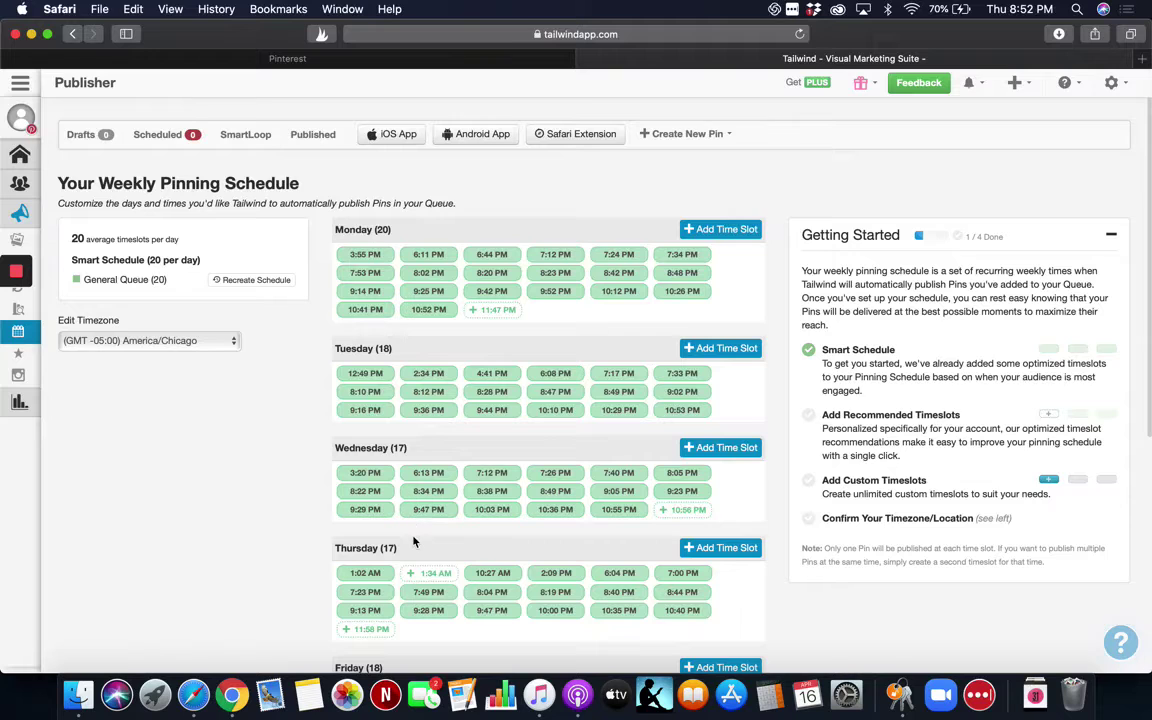
pyautogui.scroll(-3, 414, 544)
pyautogui.scroll(-5, 414, 544)
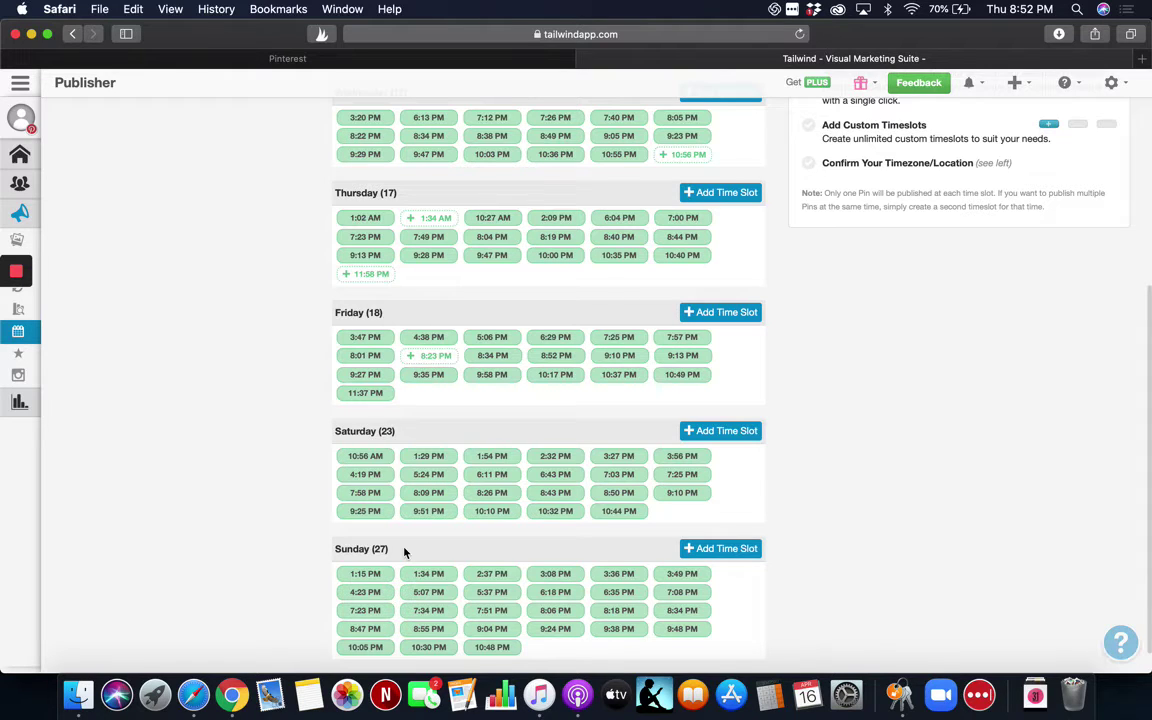
pyautogui.scroll(5, 404, 552)
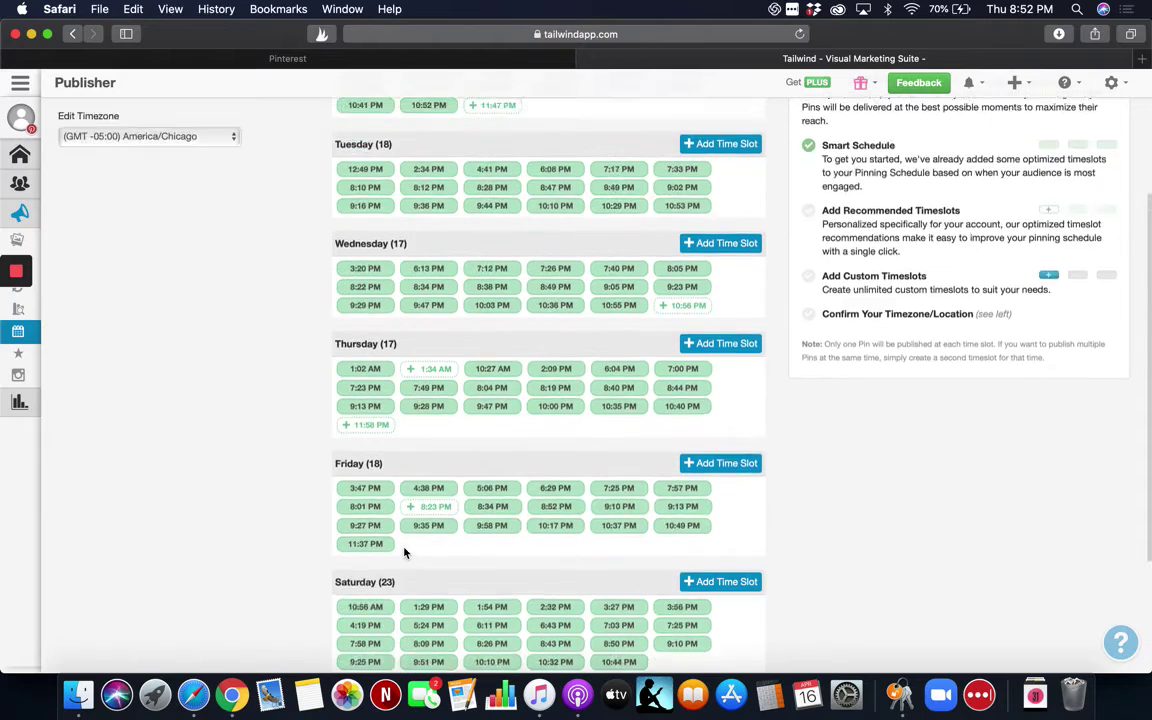
pyautogui.scroll(1, 404, 552)
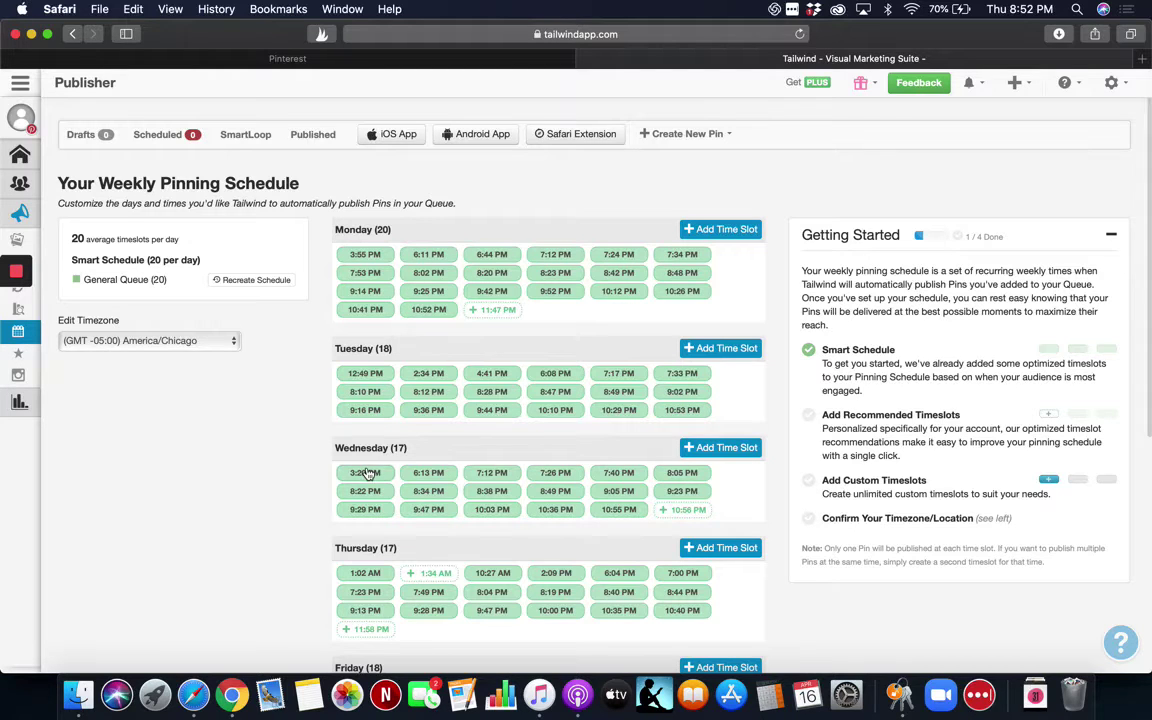
pyautogui.scroll(-3, 366, 473)
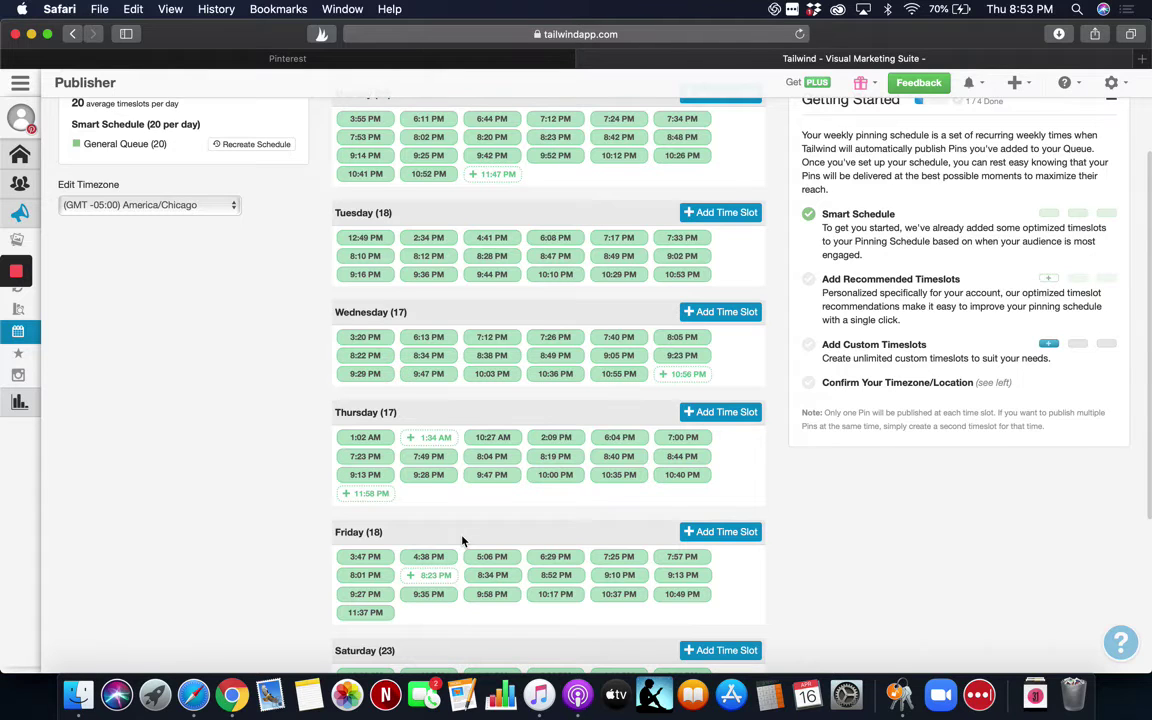
pyautogui.scroll(-5, 462, 541)
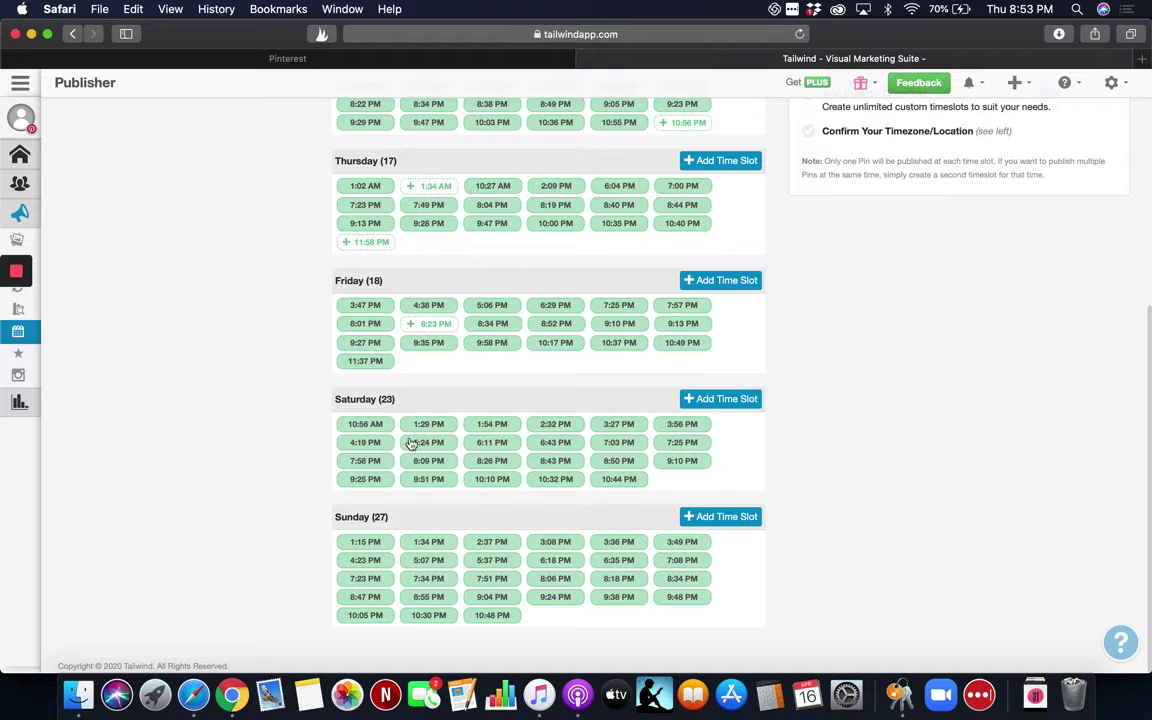
pyautogui.scroll(1, 393, 477)
pyautogui.scroll(8, 393, 477)
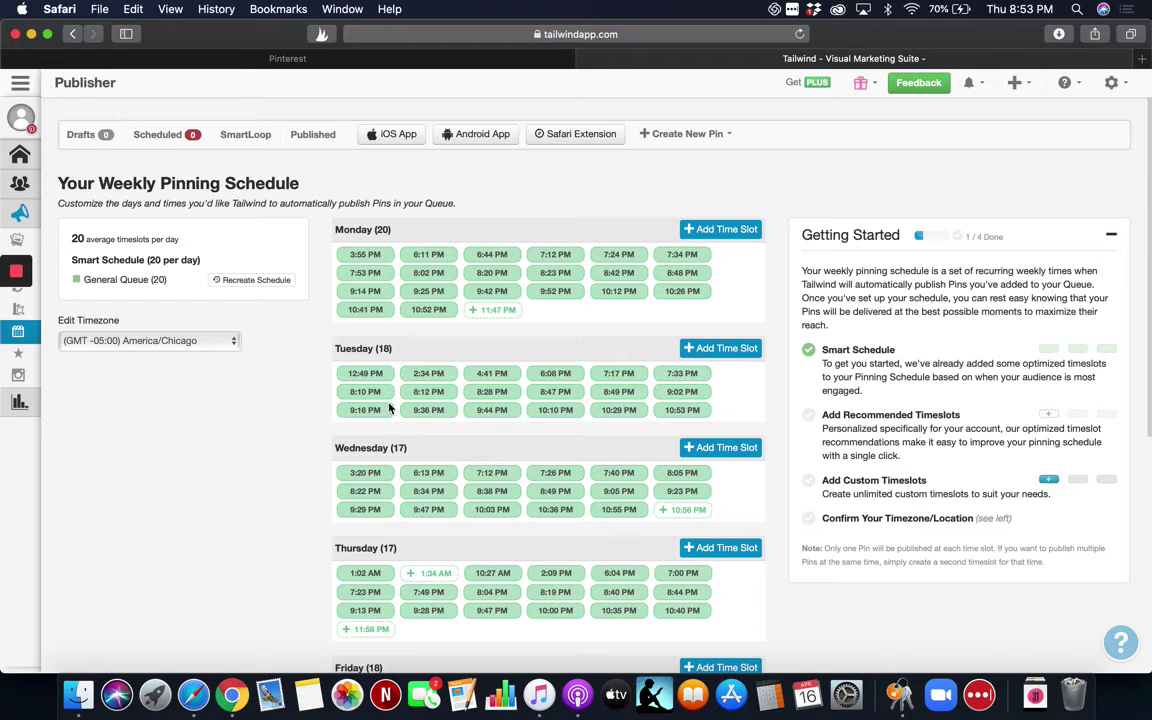
# Keep America/Chicago as the timezone and add the suggested 11:47 PM slot to Monday.
pyautogui.click(186, 342)
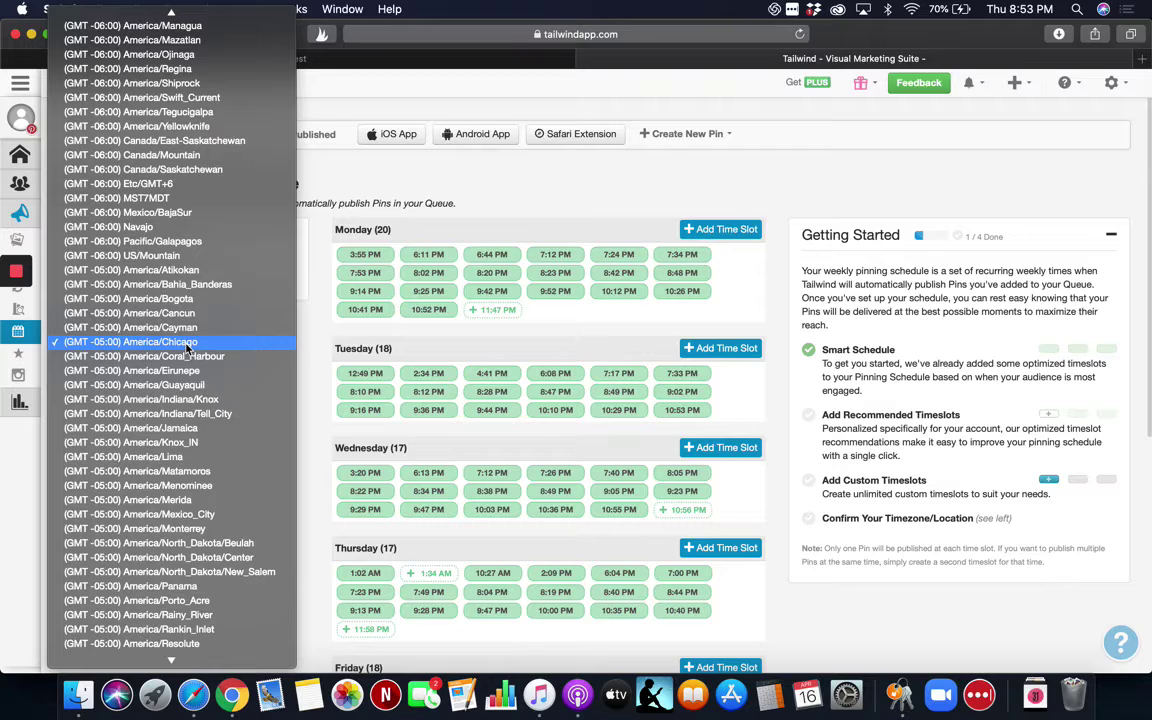
pyautogui.click(186, 343)
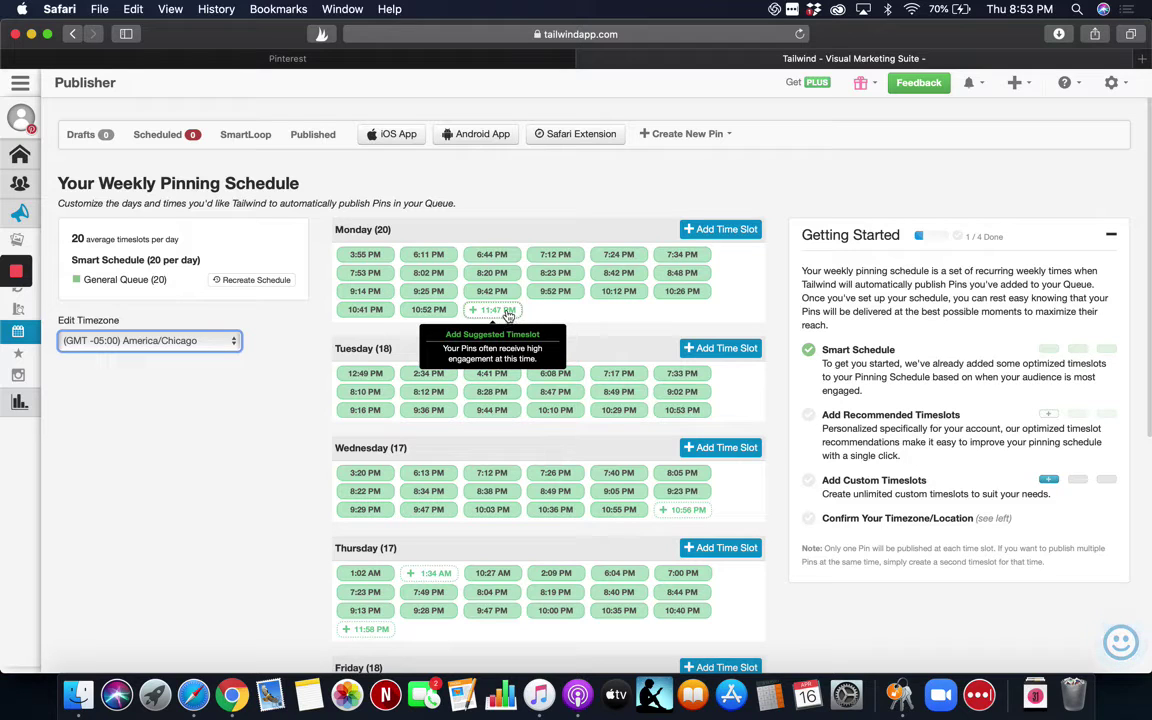
pyautogui.click(492, 310)
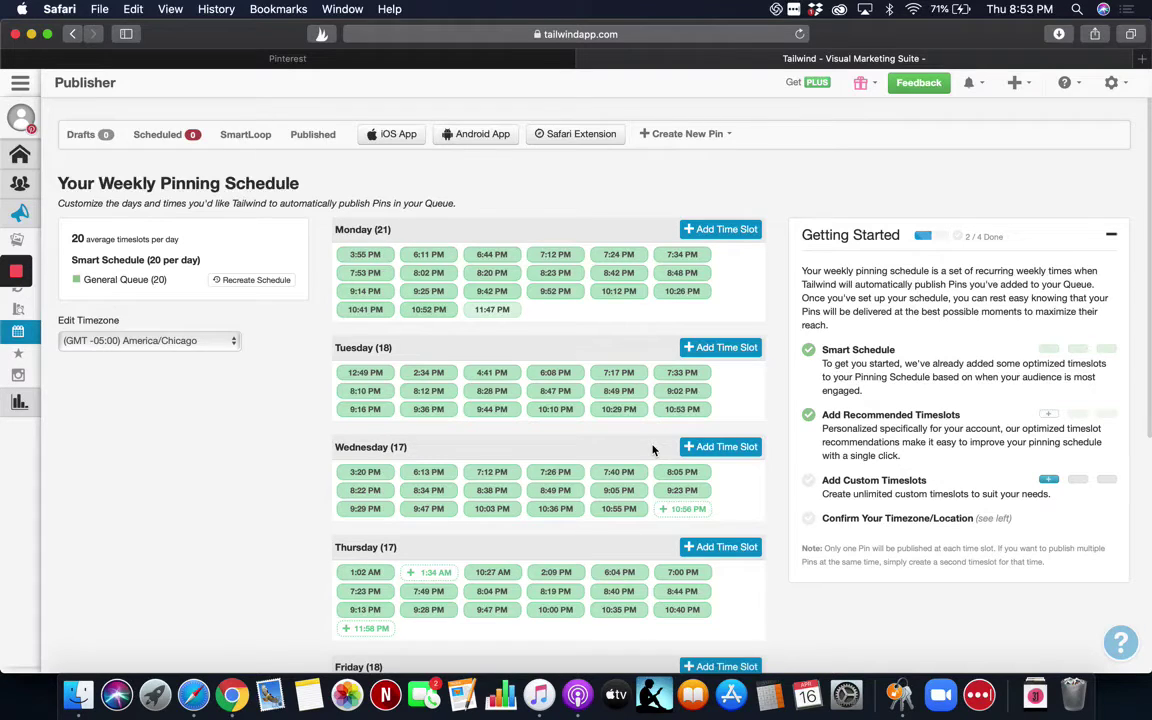
pyautogui.scroll(-5, 652, 450)
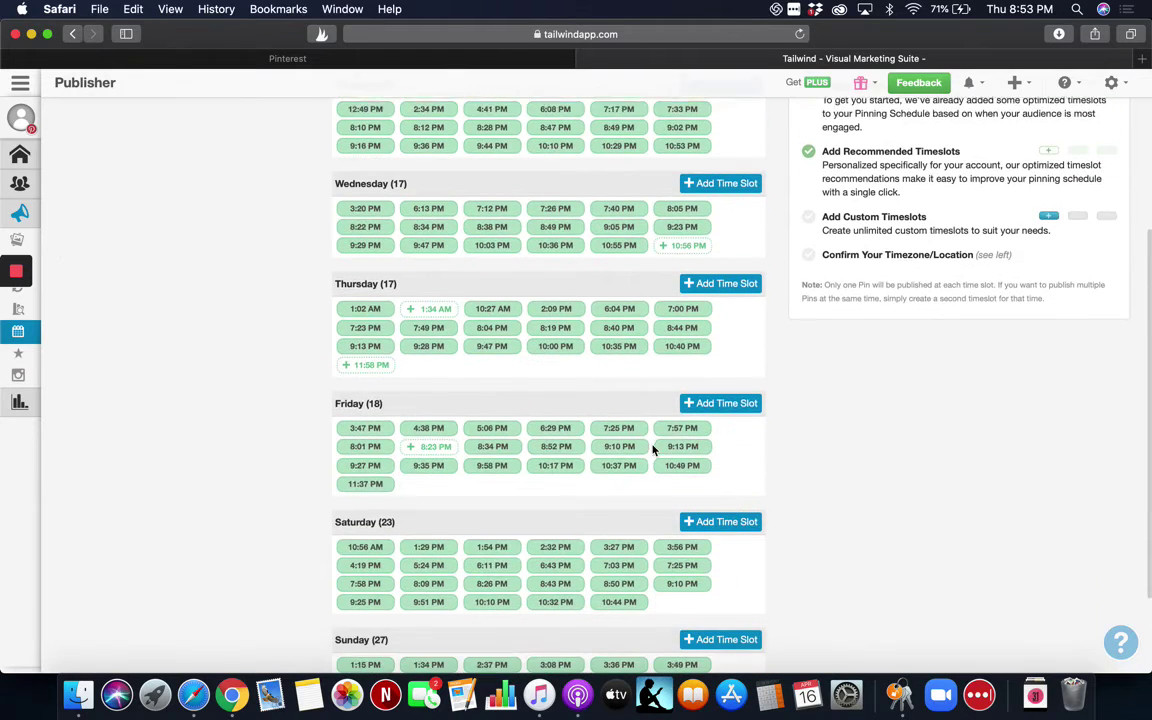
pyautogui.scroll(-1, 652, 450)
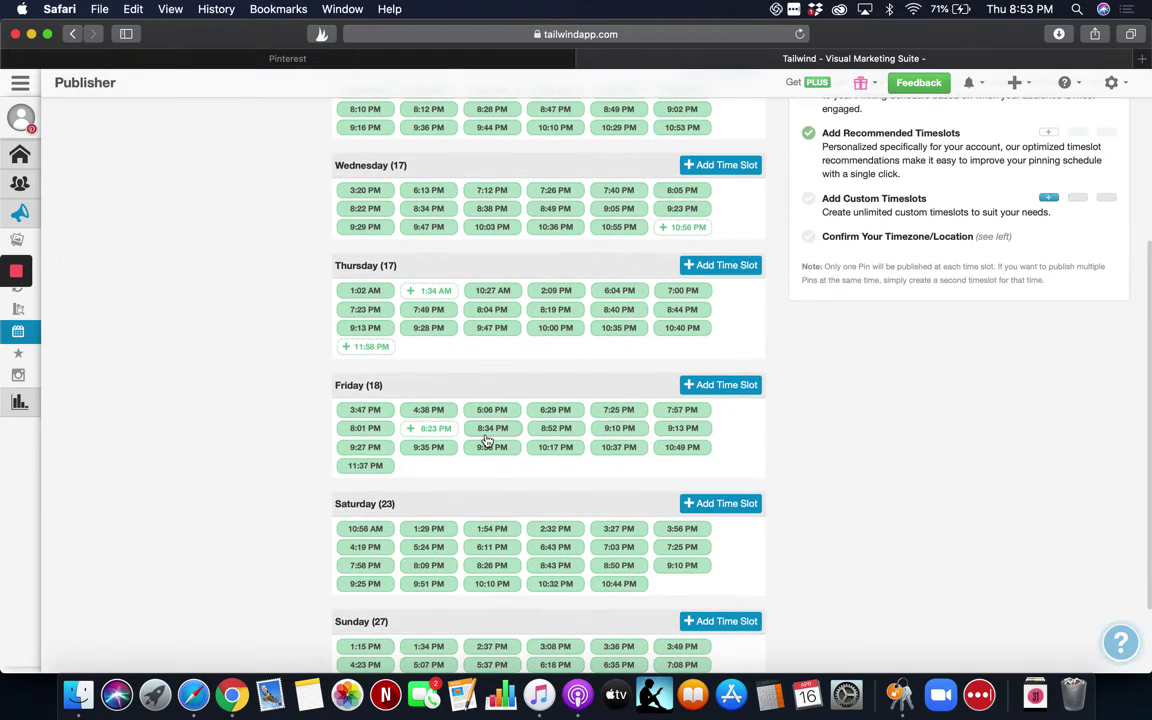
# Add a 12:02 PM slot to Friday, bringing it to 19 slots, and return to the top.
pyautogui.click(738, 387)
pyautogui.moveTo(711, 437)
pyautogui.mouseDown()
pyautogui.moveTo(742, 438)
pyautogui.moveTo(725, 447)
pyautogui.mouseUp()
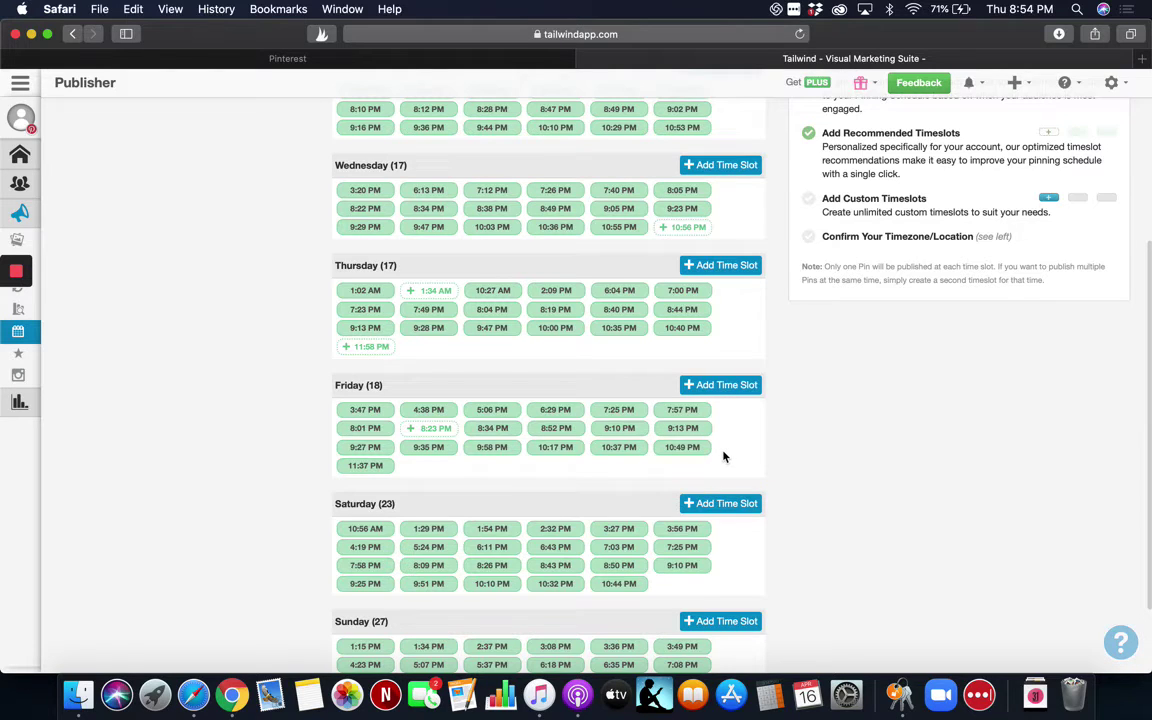
pyautogui.click(727, 388)
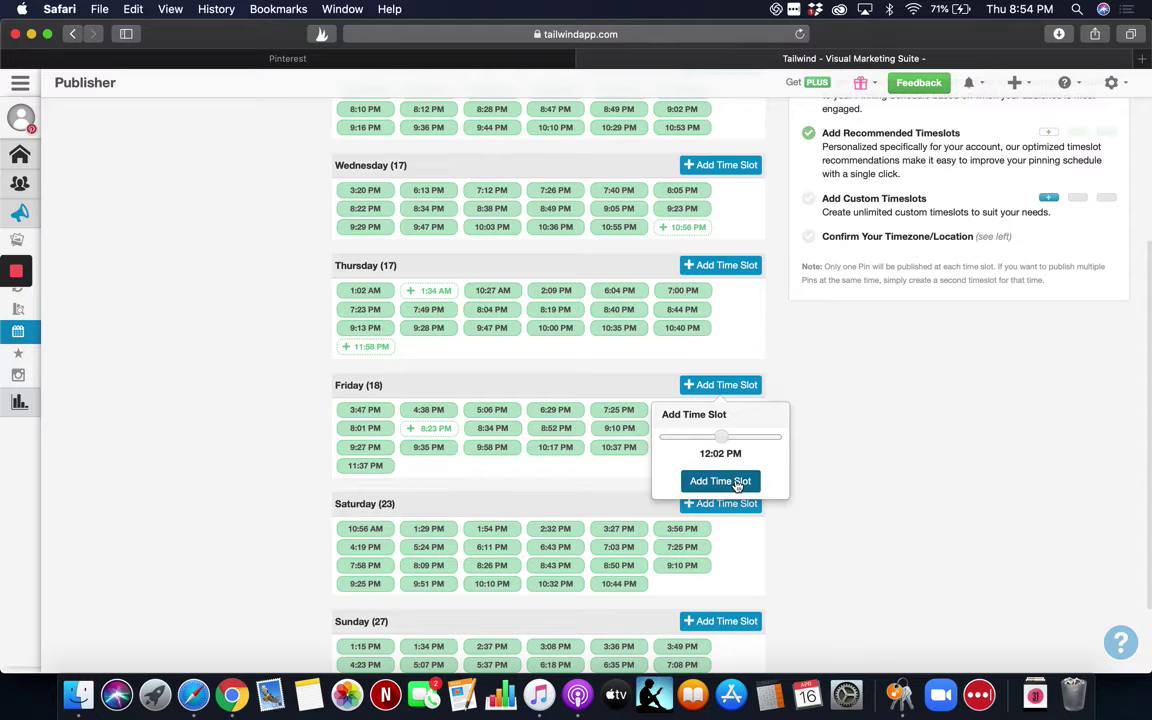
pyautogui.click(737, 483)
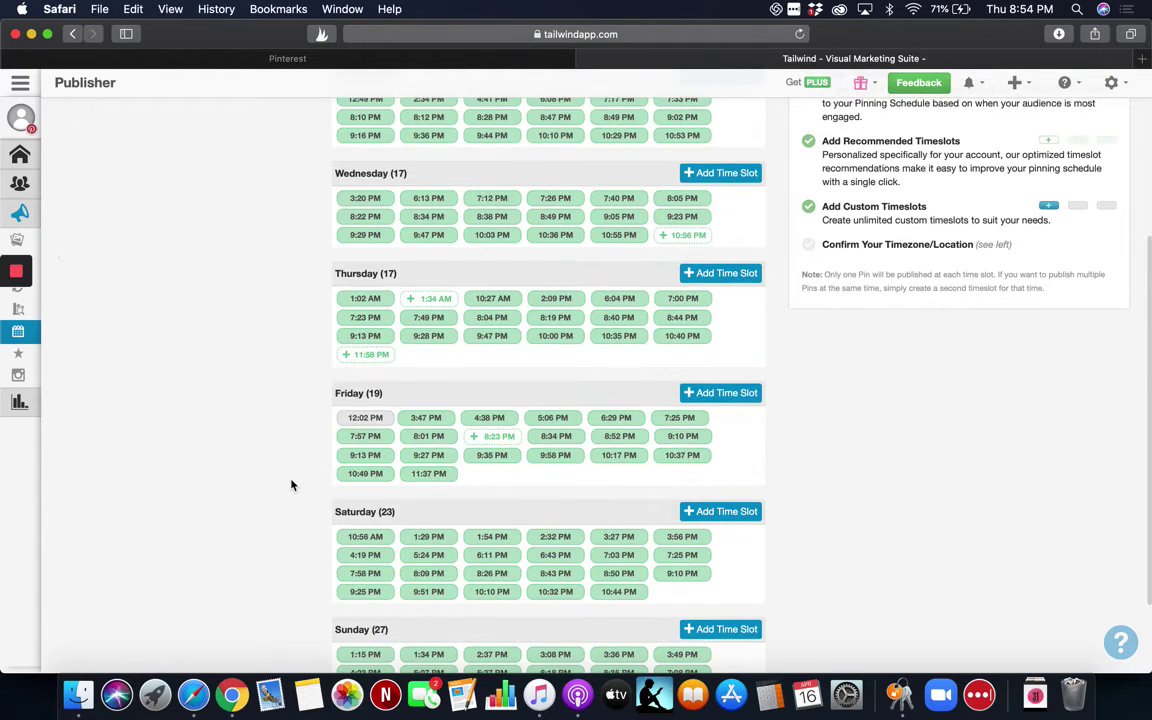
pyautogui.scroll(-1, 498, 579)
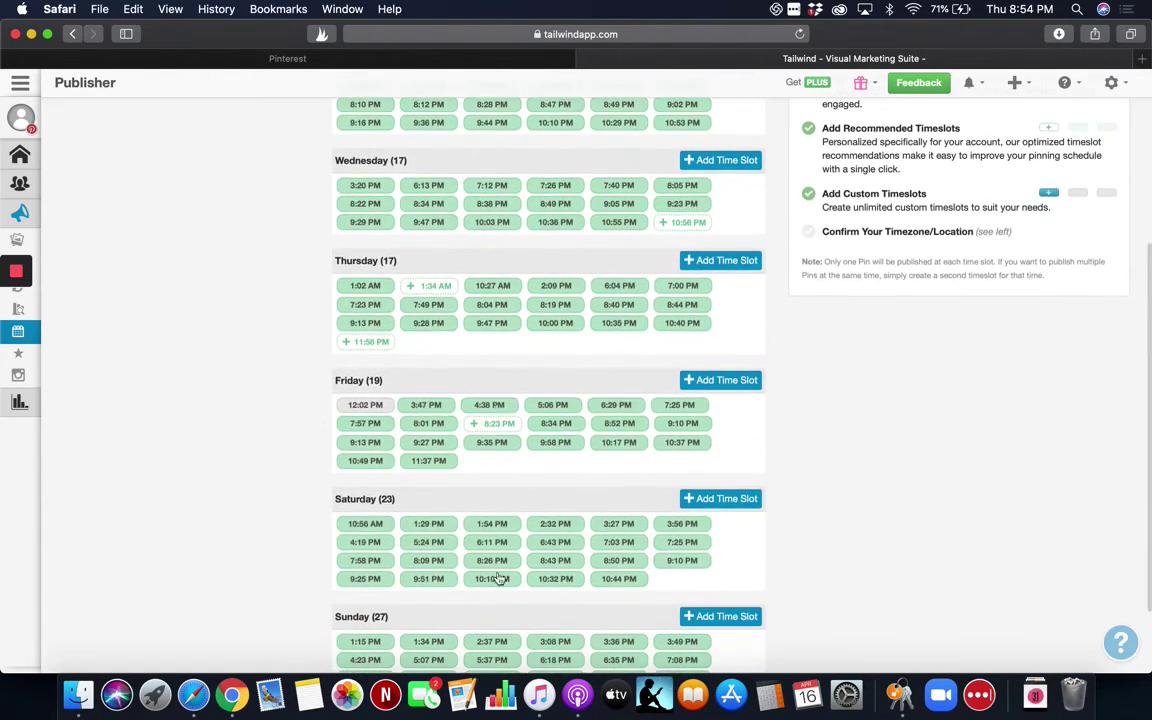
pyautogui.scroll(-2, 491, 618)
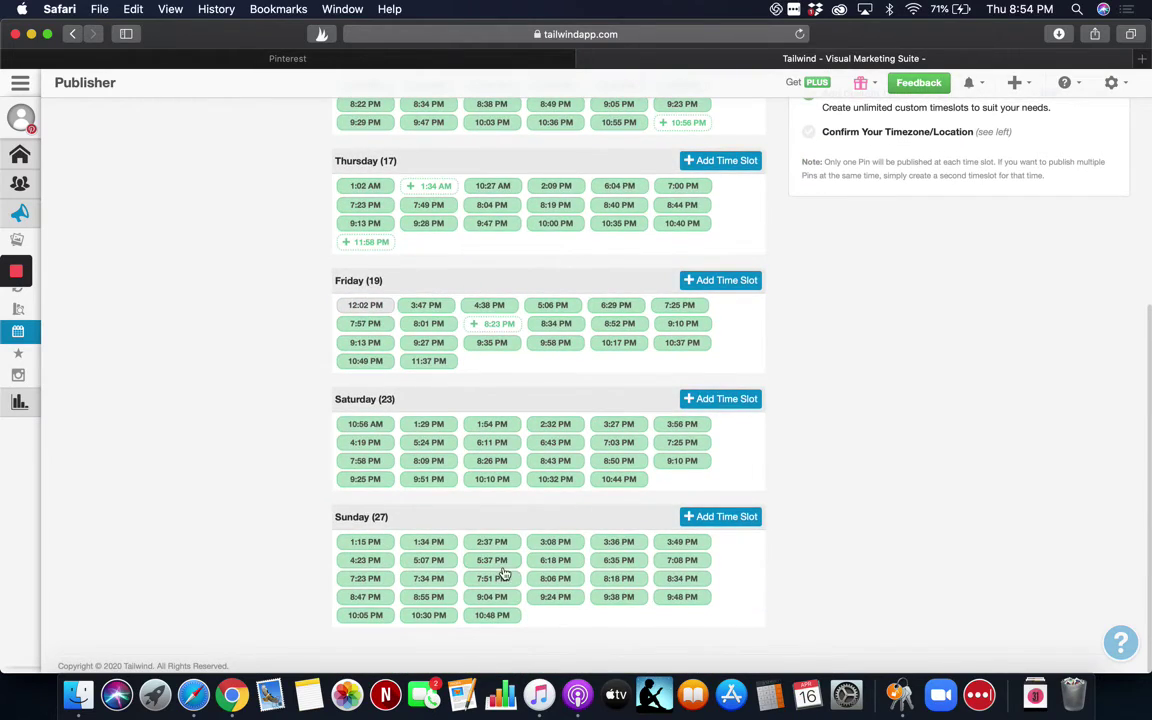
pyautogui.scroll(5, 480, 545)
pyautogui.scroll(3, 505, 573)
pyautogui.scroll(2, 282, 412)
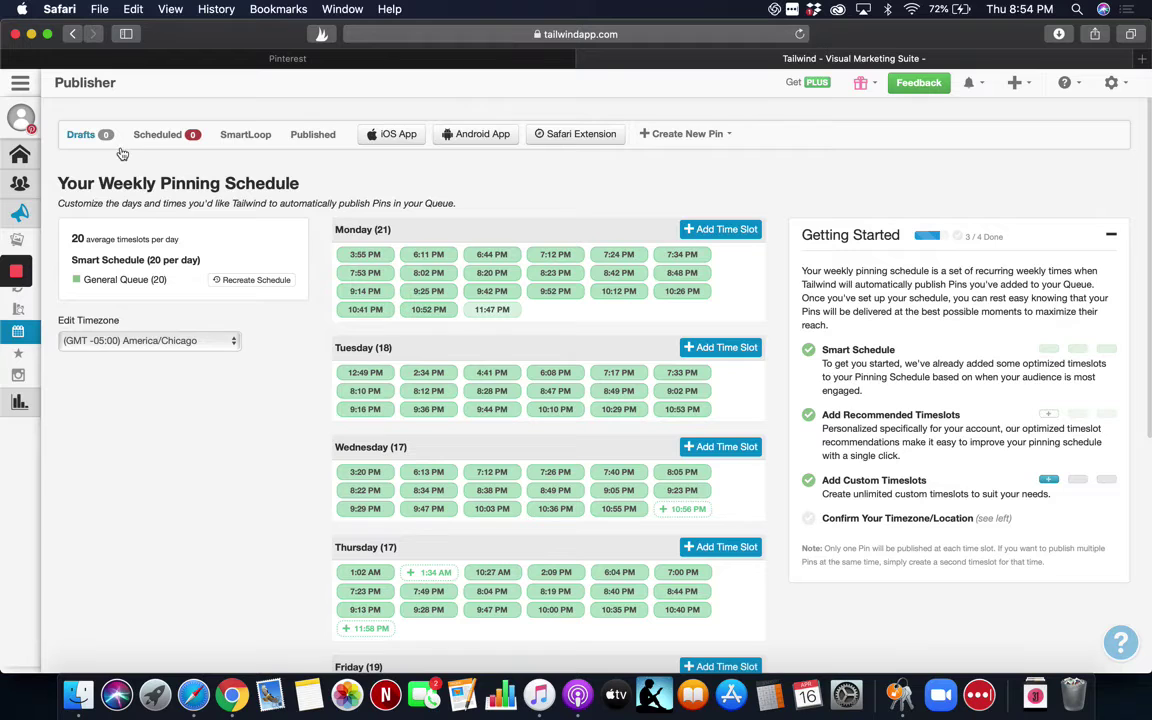
# Go to SmartLoop under Publisher and look over its create-a-loop page.
pyautogui.moveTo(28, 298)
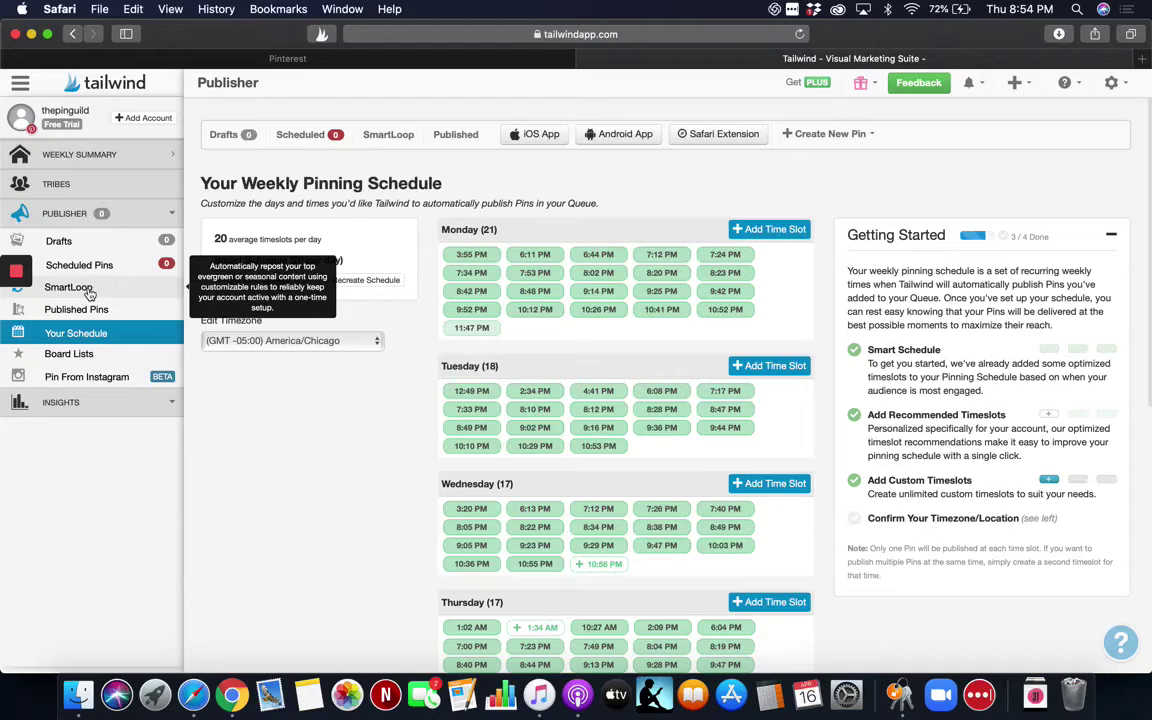
pyautogui.click(89, 292)
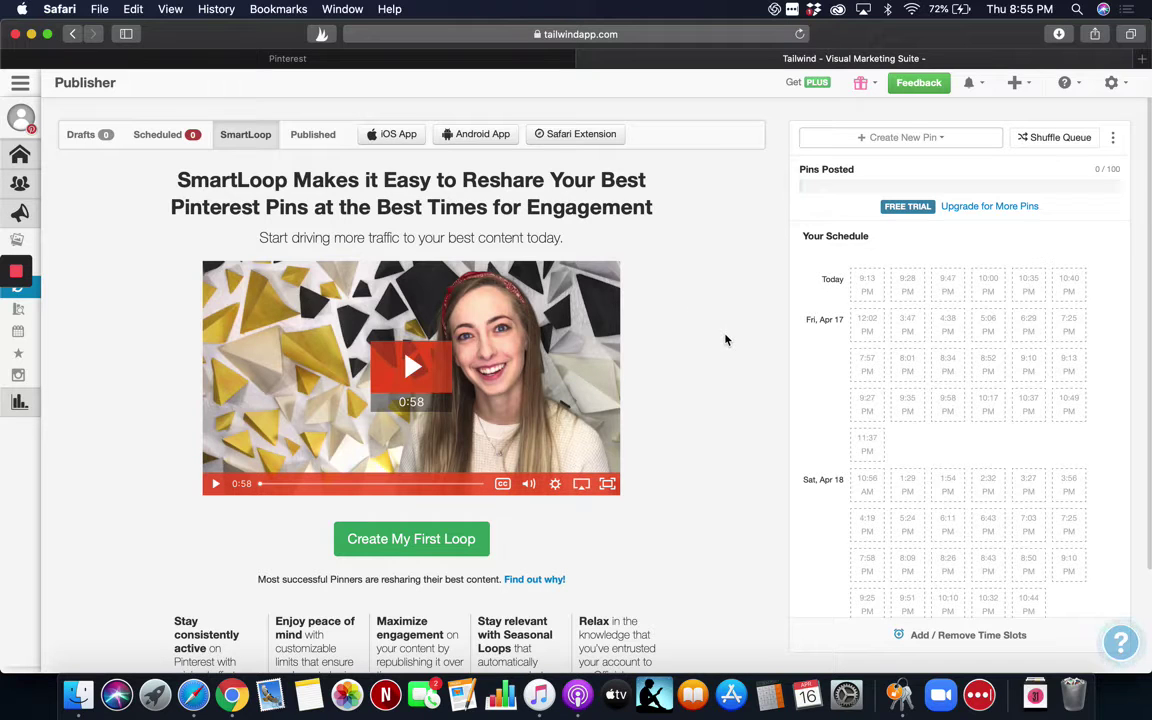
pyautogui.scroll(-3, 751, 524)
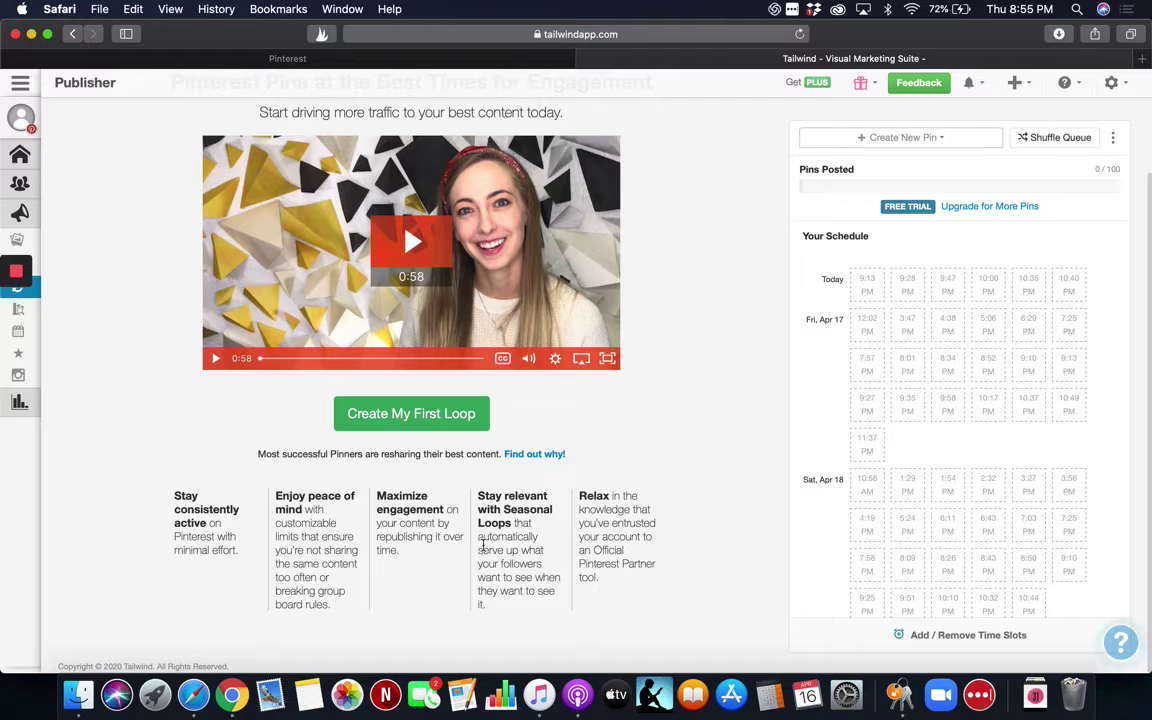
pyautogui.scroll(3, 483, 545)
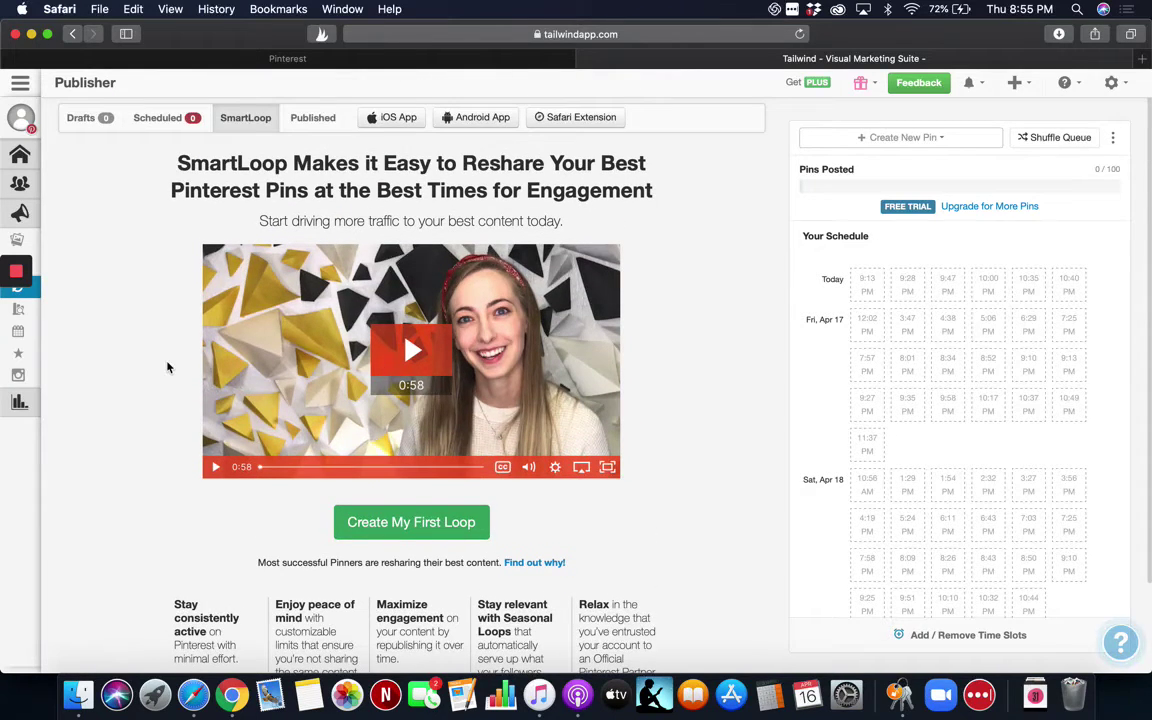
pyautogui.scroll(1, 108, 330)
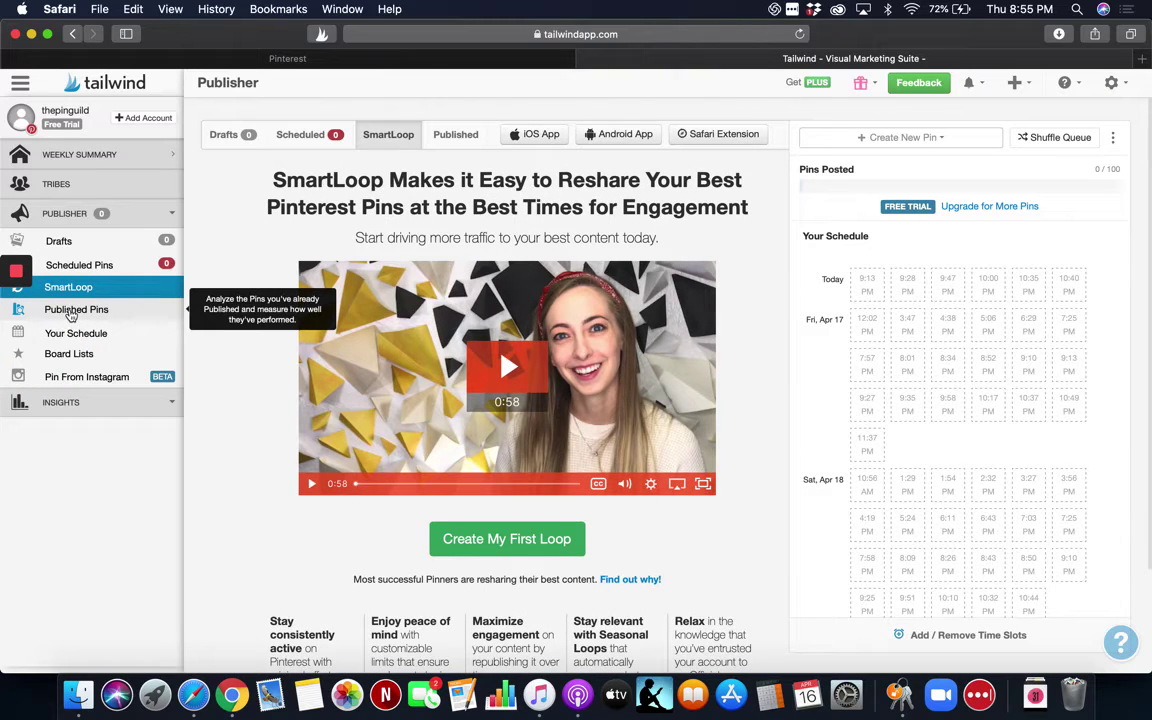
# Open the Published Pins page from the sidebar.
pyautogui.click(72, 310)
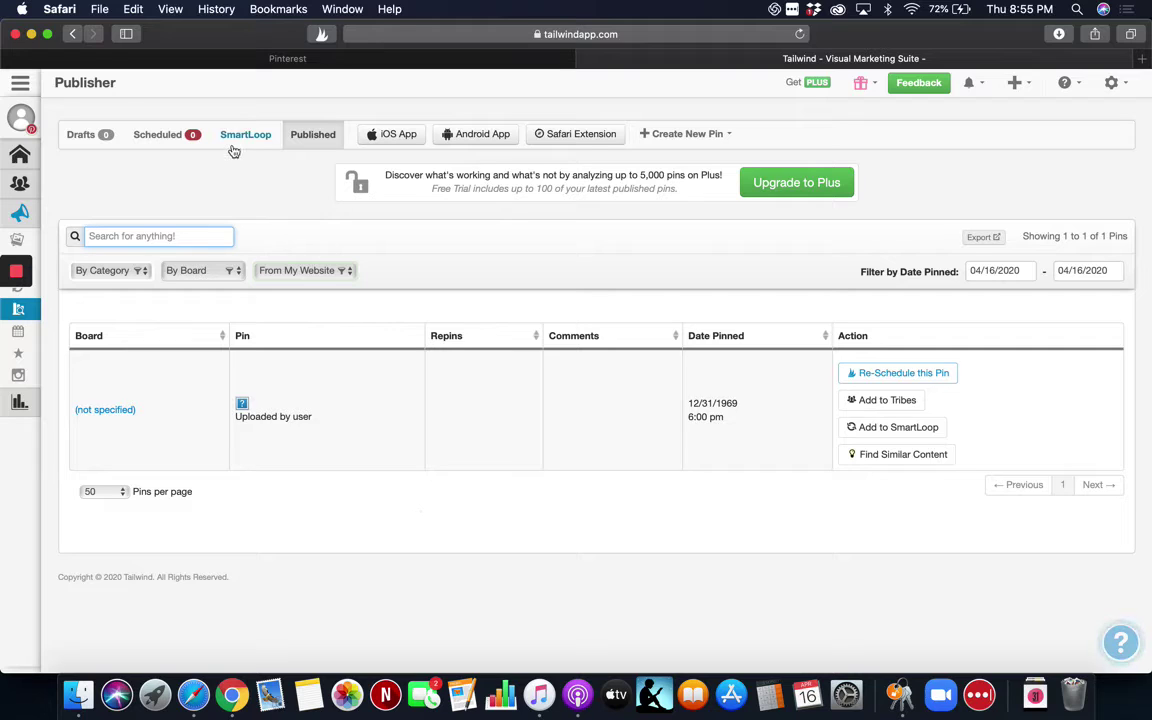
pyautogui.moveTo(22, 338)
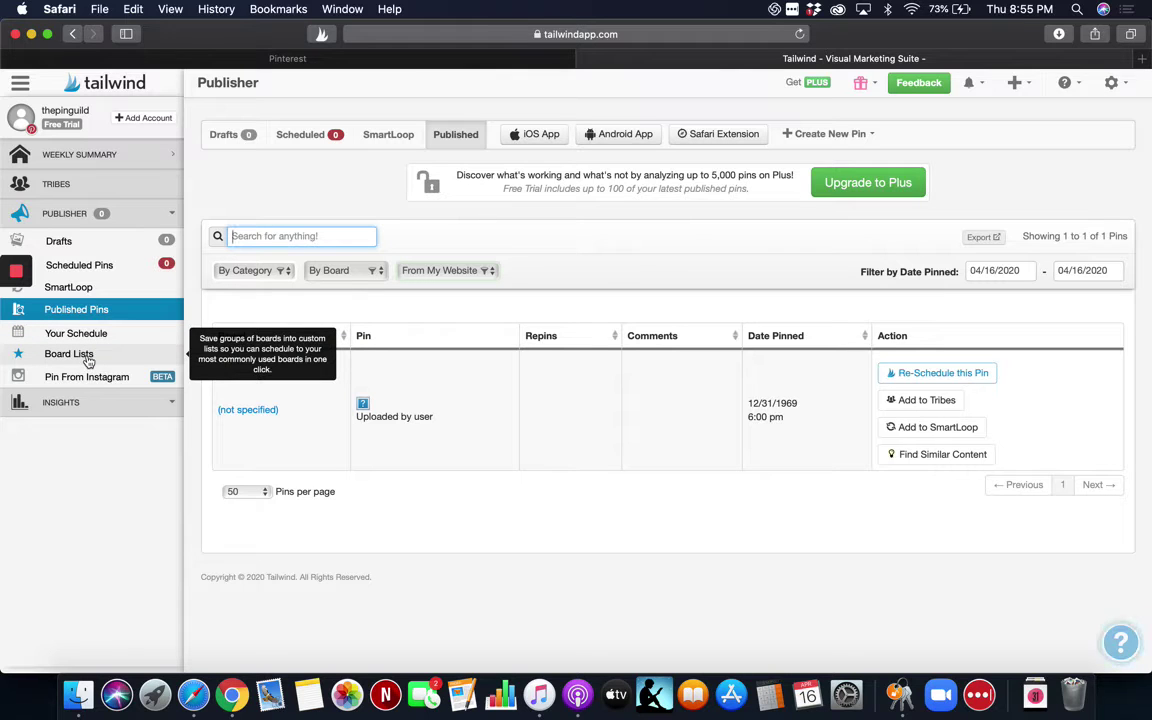
# Open the empty Scheduled Pins queue (0 pins) and browse its suggested pins.
pyautogui.click(97, 266)
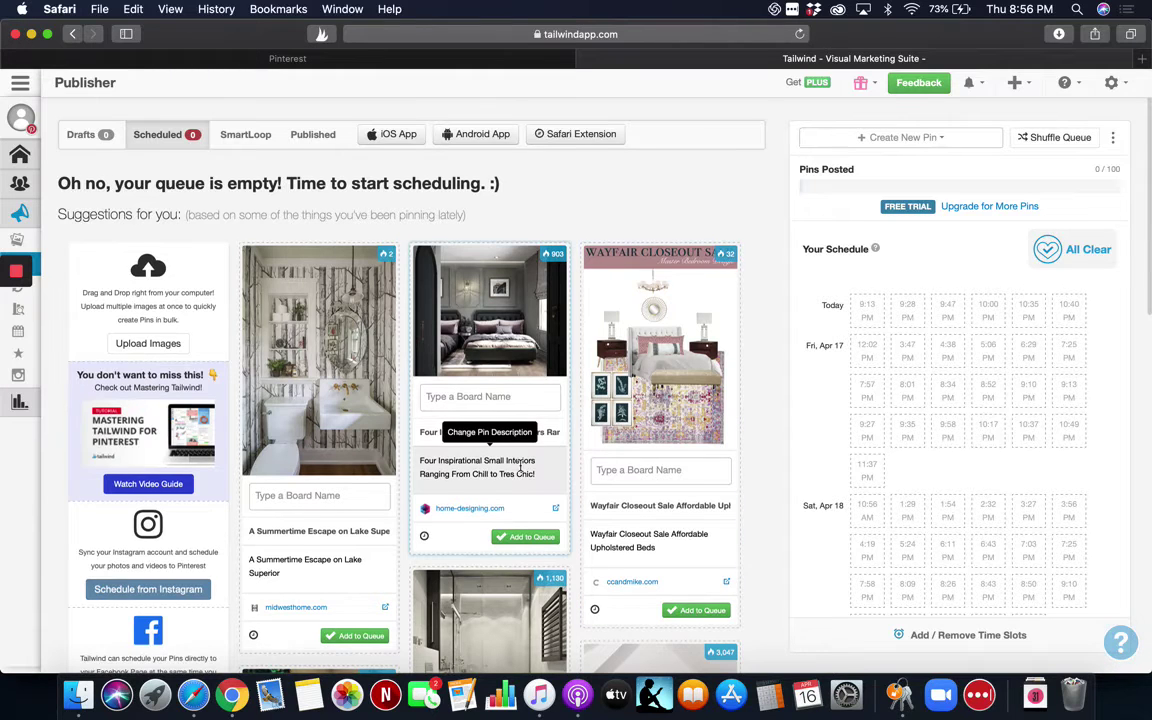
pyautogui.scroll(-1, 520, 465)
pyautogui.scroll(-10, 520, 465)
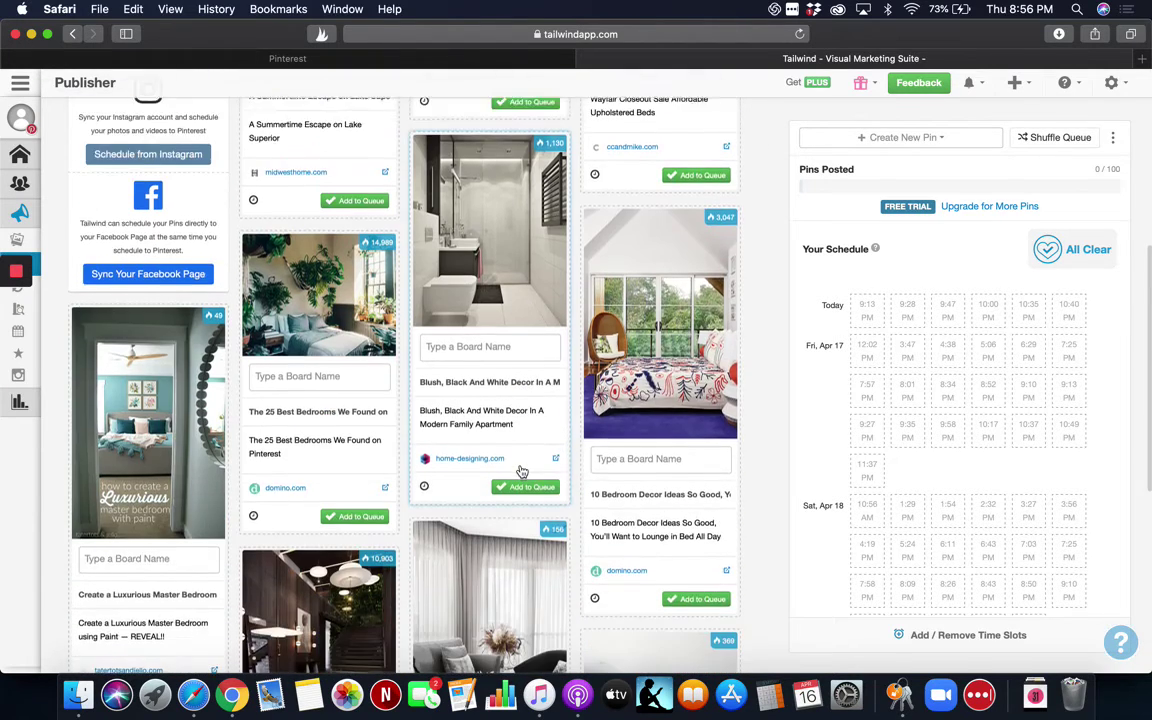
pyautogui.scroll(-11, 520, 470)
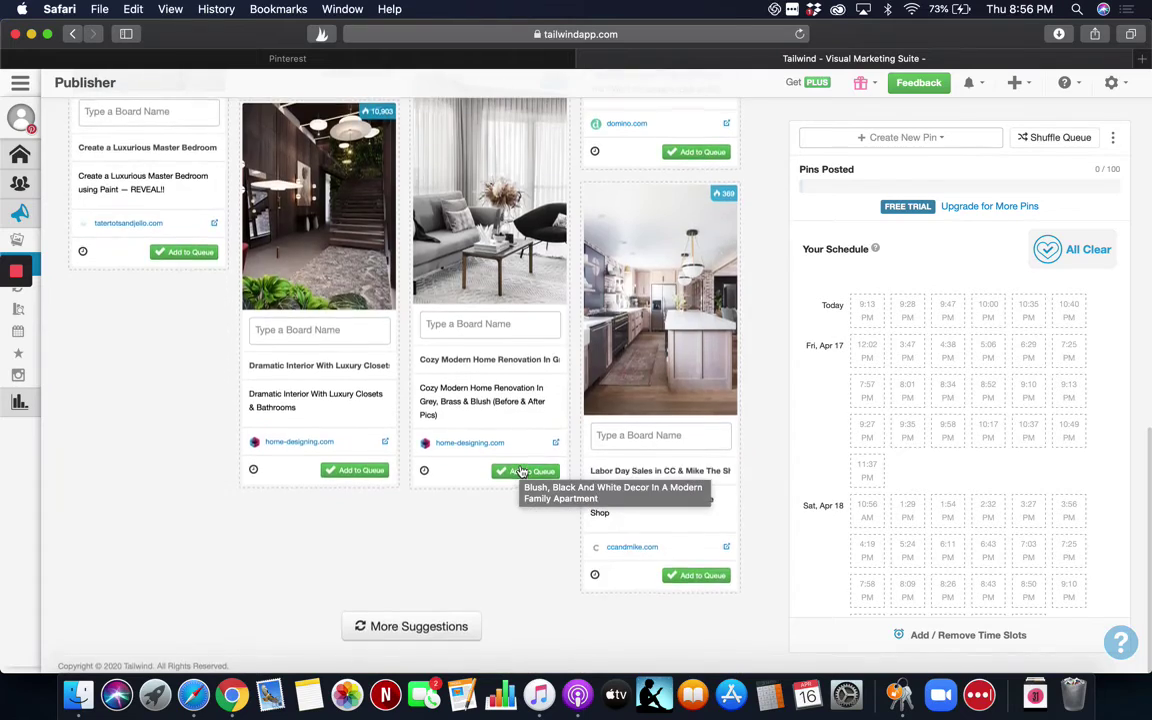
pyautogui.scroll(5, 520, 470)
pyautogui.scroll(15, 520, 470)
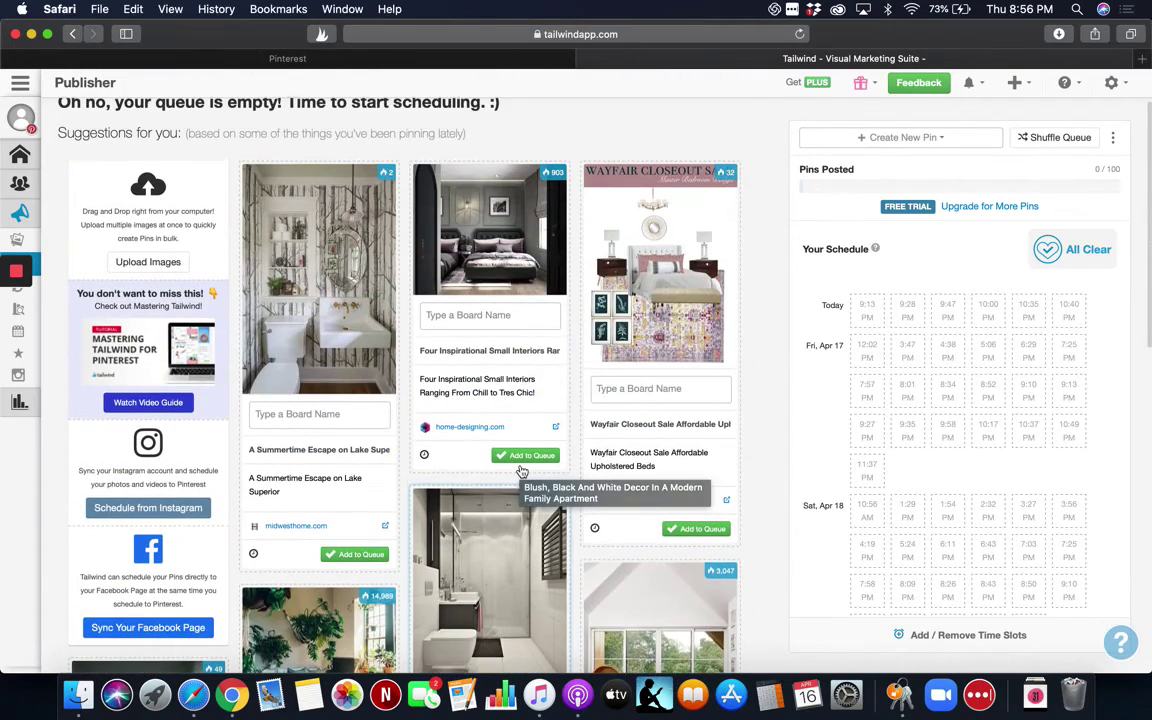
pyautogui.scroll(2, 520, 465)
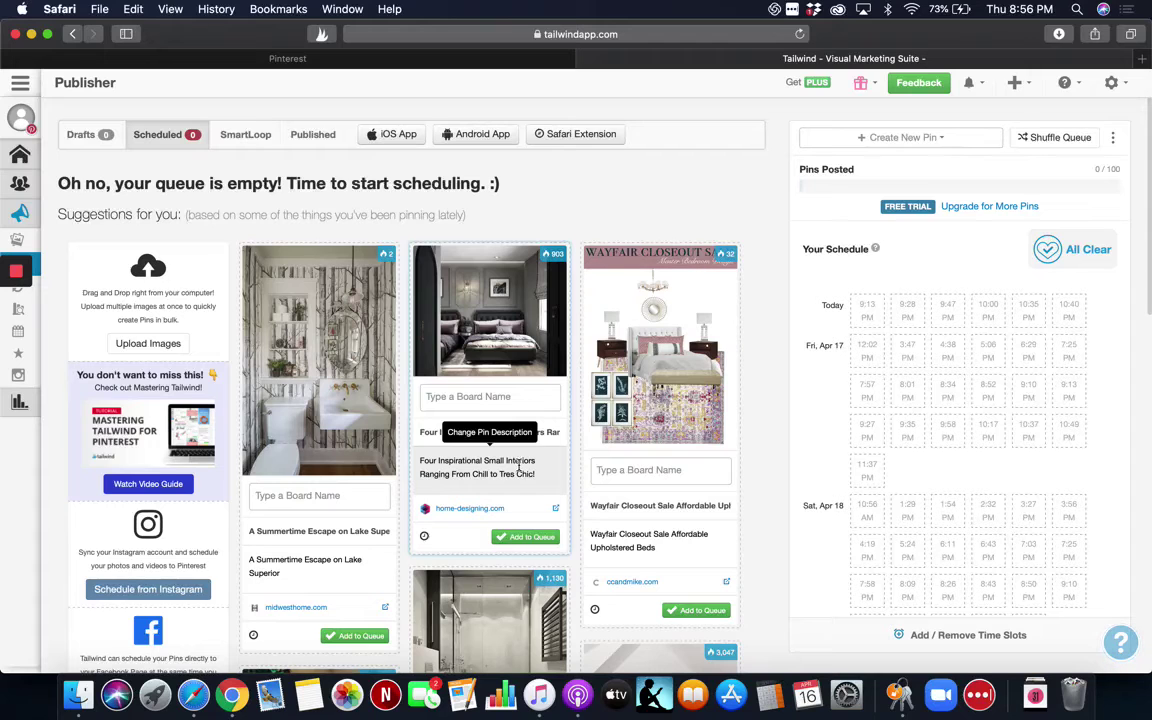
pyautogui.scroll(-3, 435, 459)
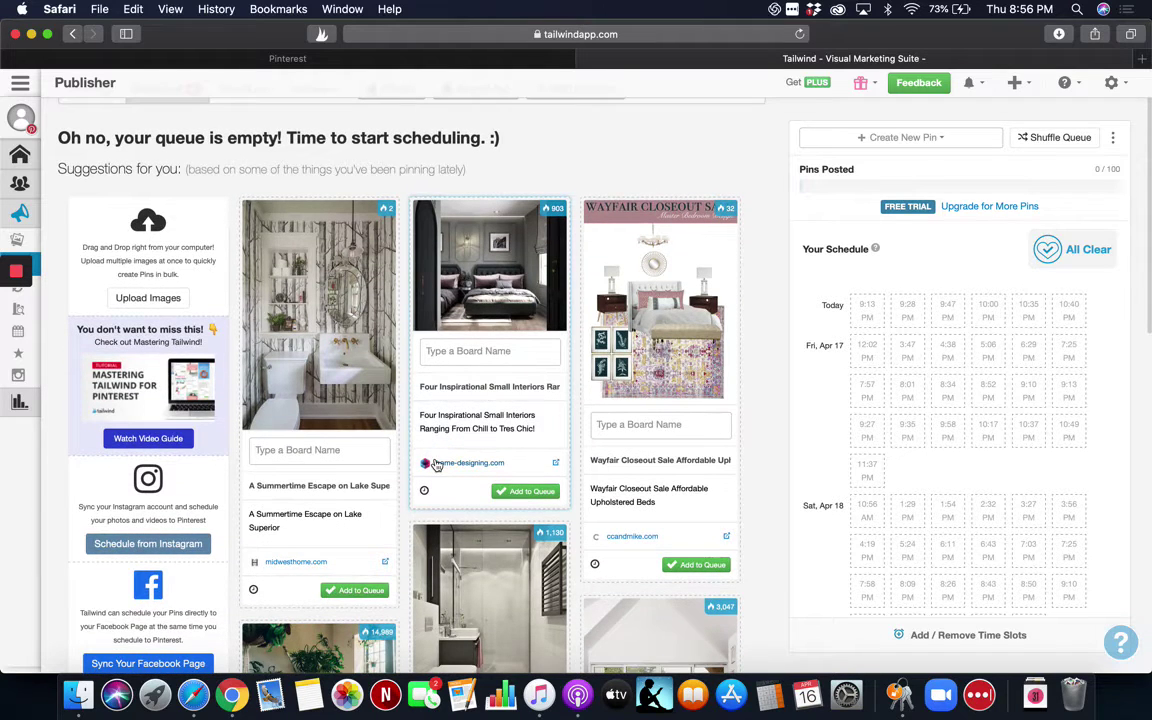
pyautogui.scroll(3, 435, 462)
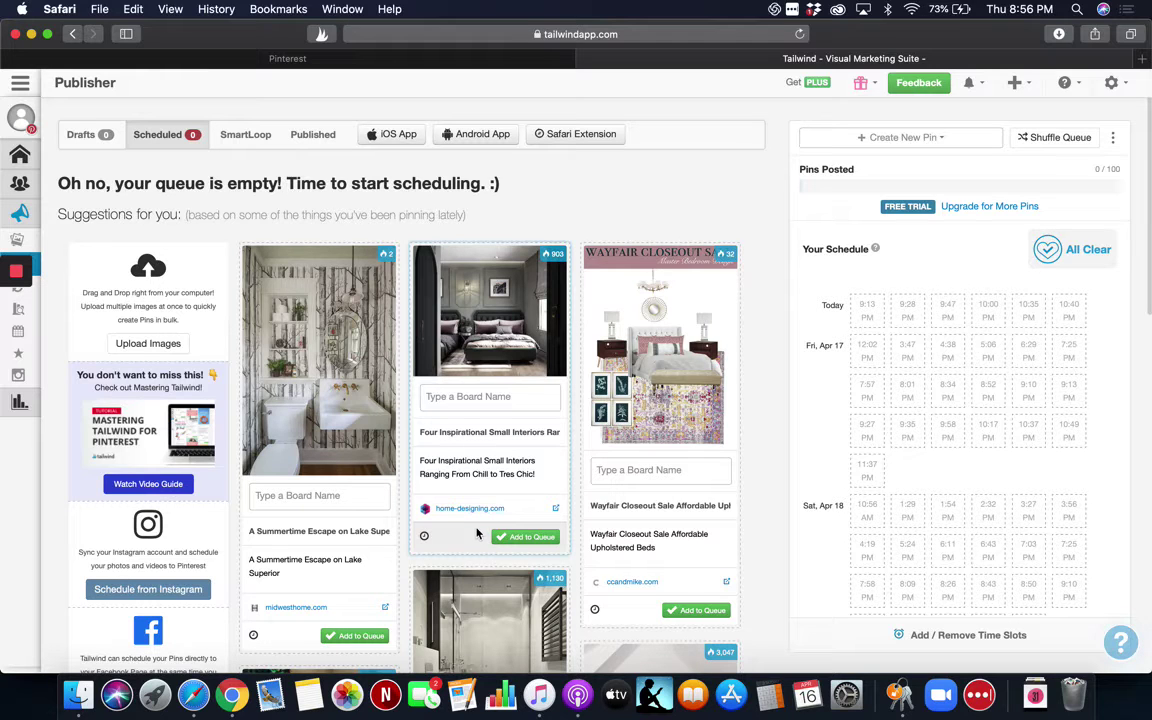
# Search Pinterest for 'social media marketing' and bring up Tailwind's Select Pins to Schedule overlay.
pyautogui.click(341, 62)
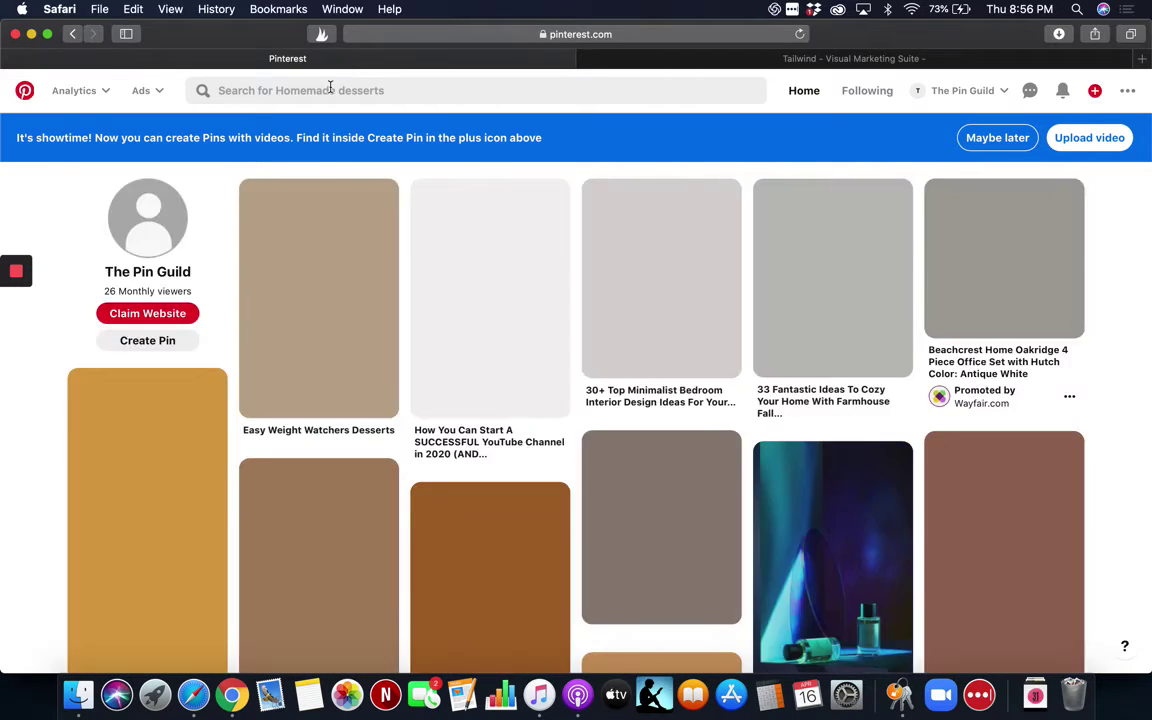
pyautogui.click(328, 88)
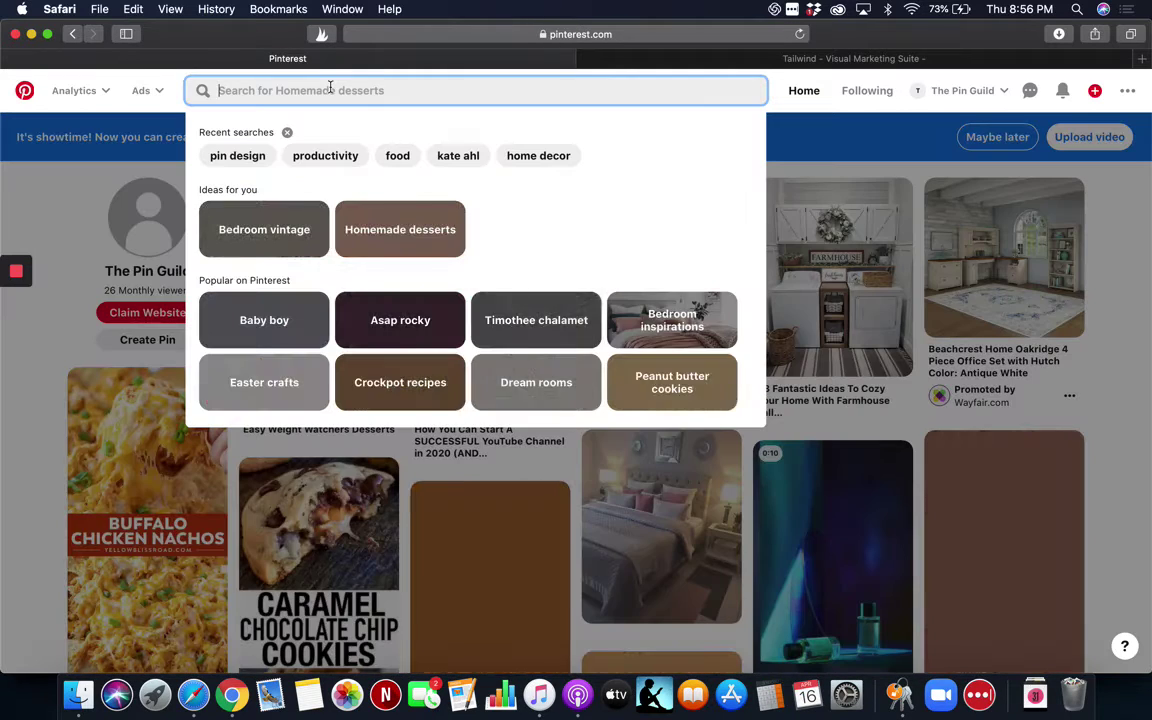
pyautogui.write('soci')
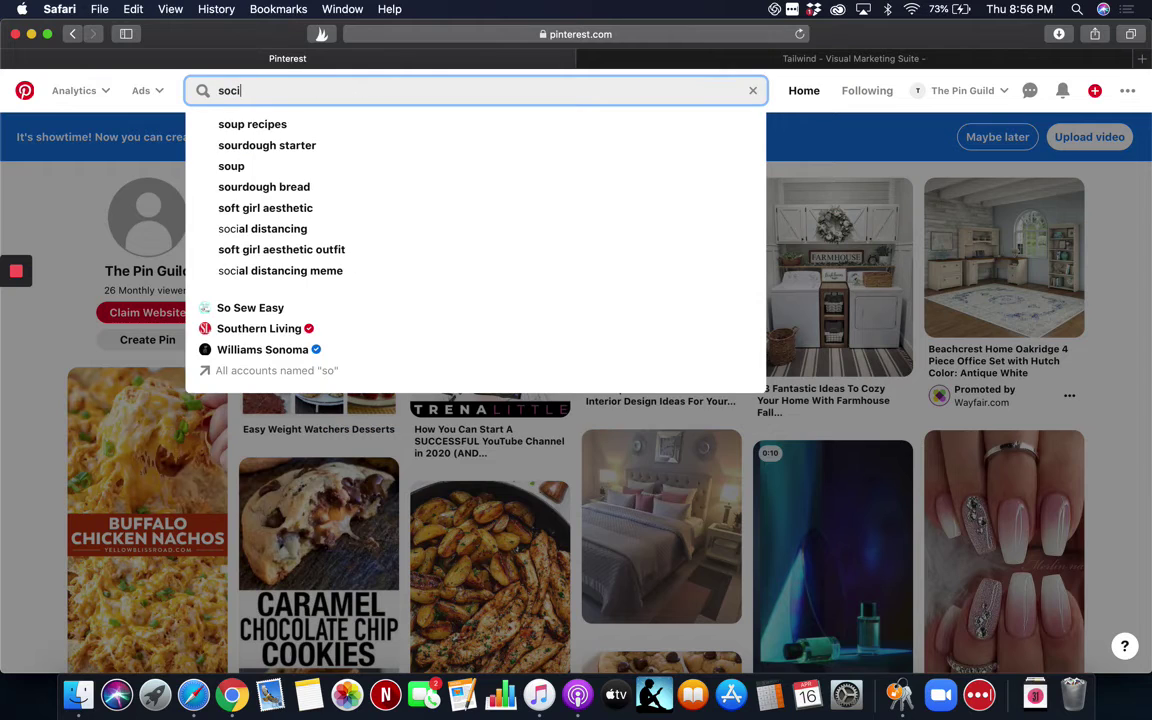
pyautogui.write('al me')
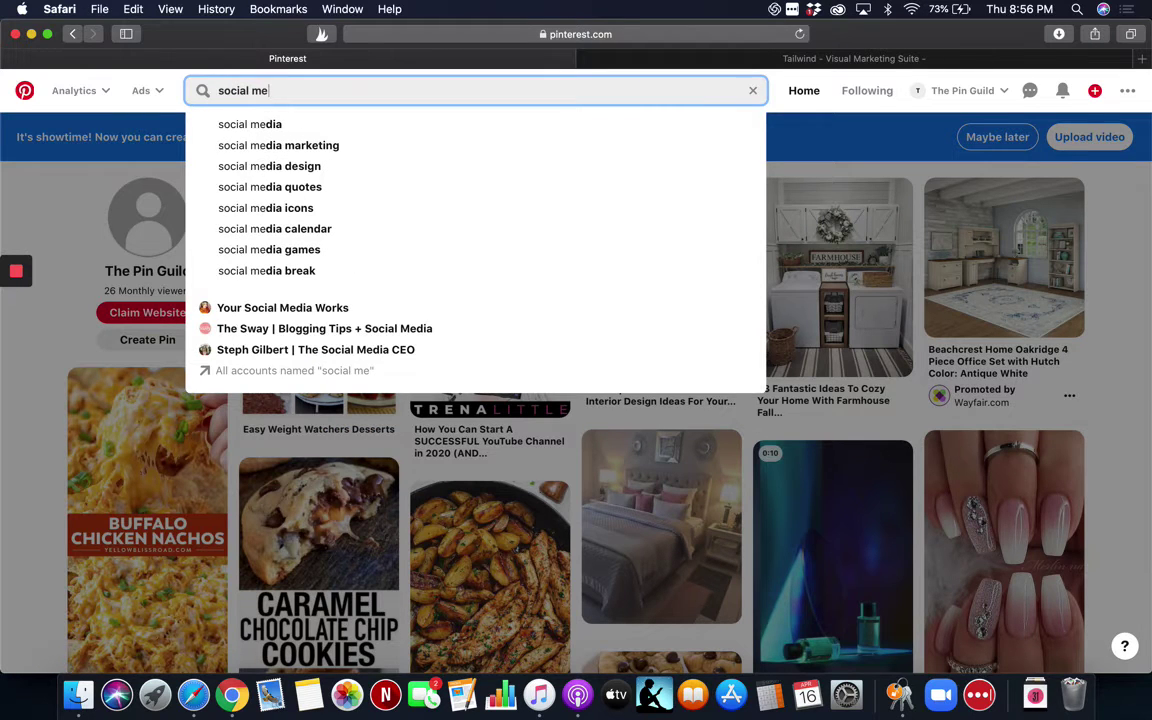
pyautogui.click(329, 146)
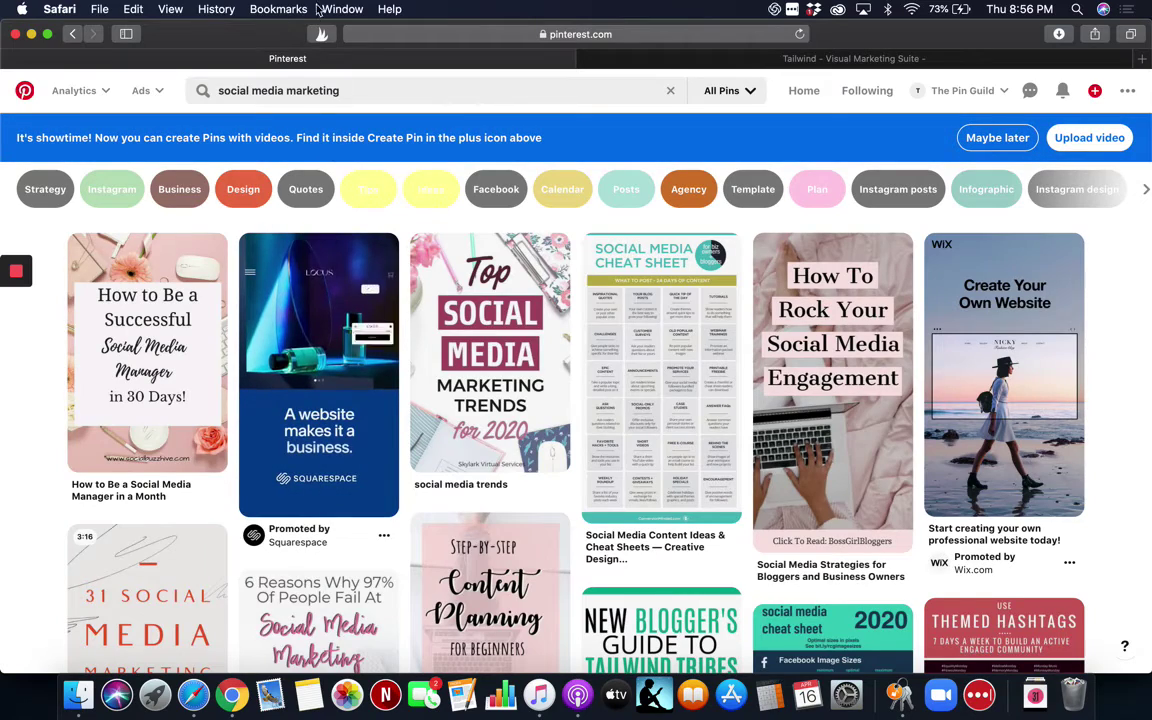
pyautogui.click(322, 37)
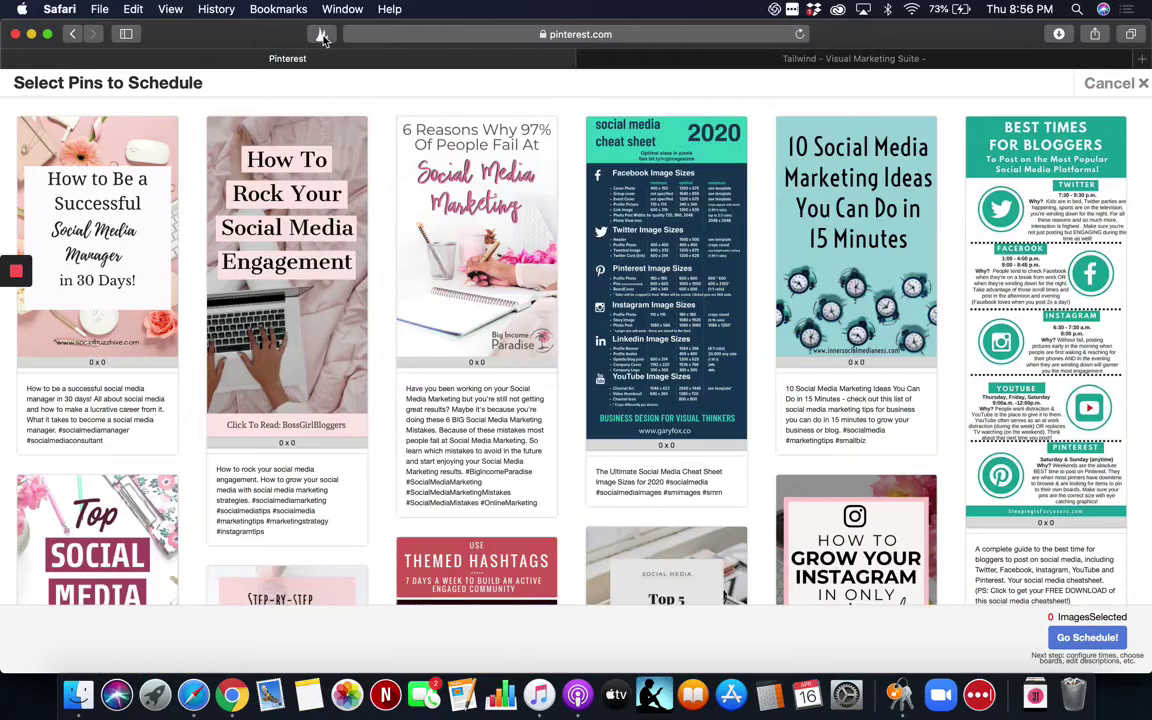
# Select six pins, from Successful Social Media Manager and Cheat Sheet 2020 through Themed Hashtags.
pyautogui.scroll(-10, 399, 329)
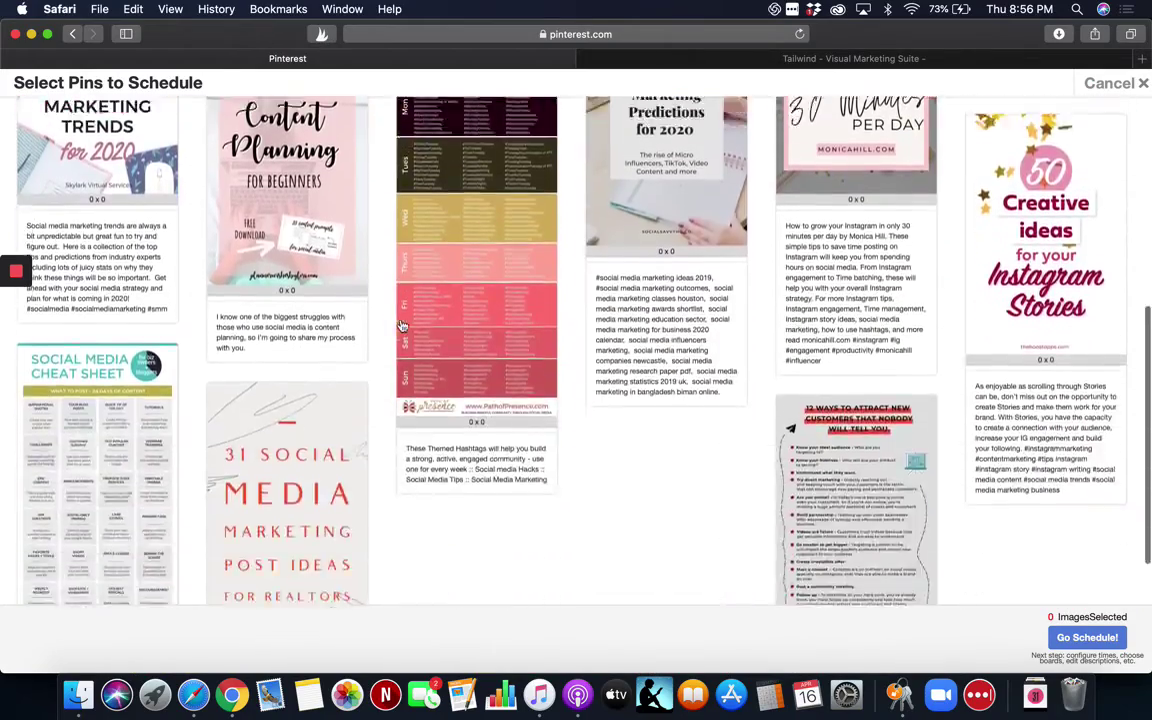
pyautogui.scroll(-3, 400, 326)
pyautogui.scroll(12, 400, 326)
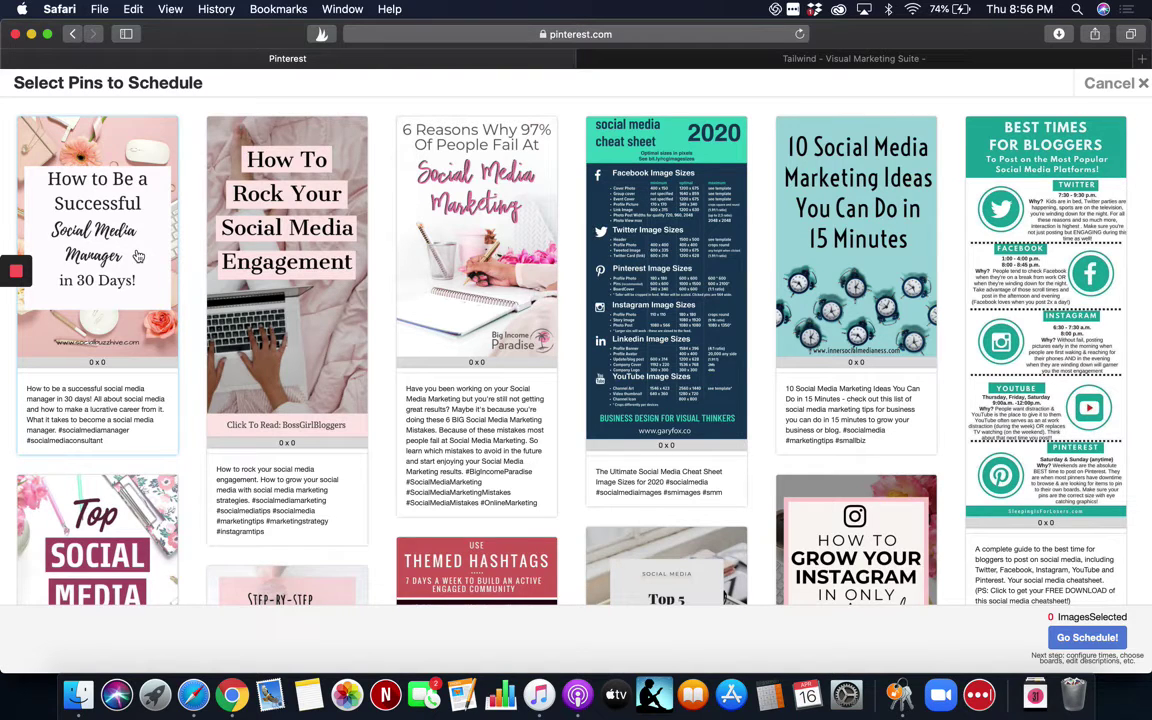
pyautogui.click(138, 257)
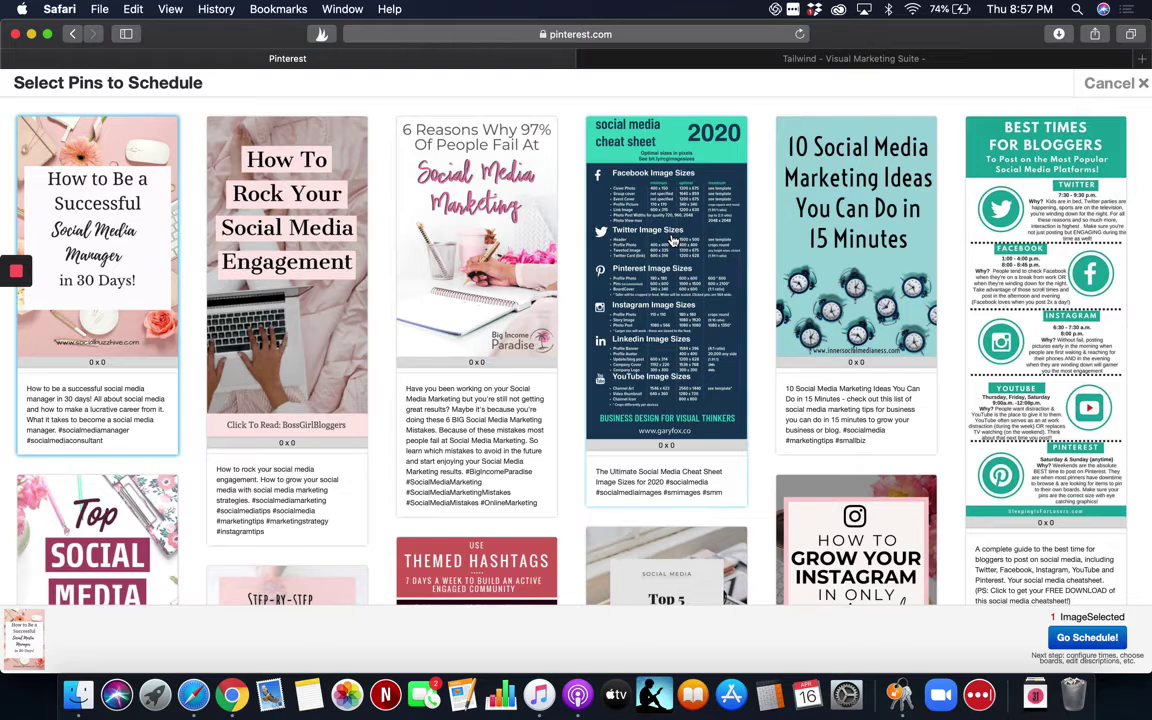
pyautogui.click(676, 270)
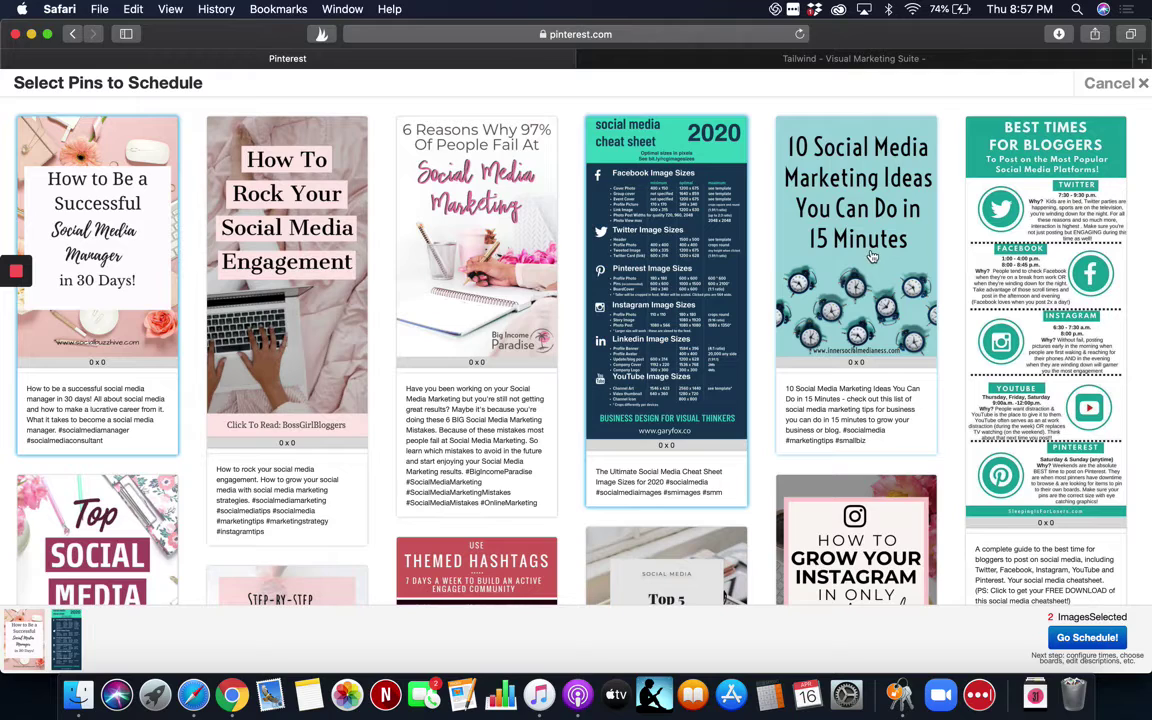
pyautogui.click(787, 230)
pyautogui.click(1062, 327)
pyautogui.click(840, 530)
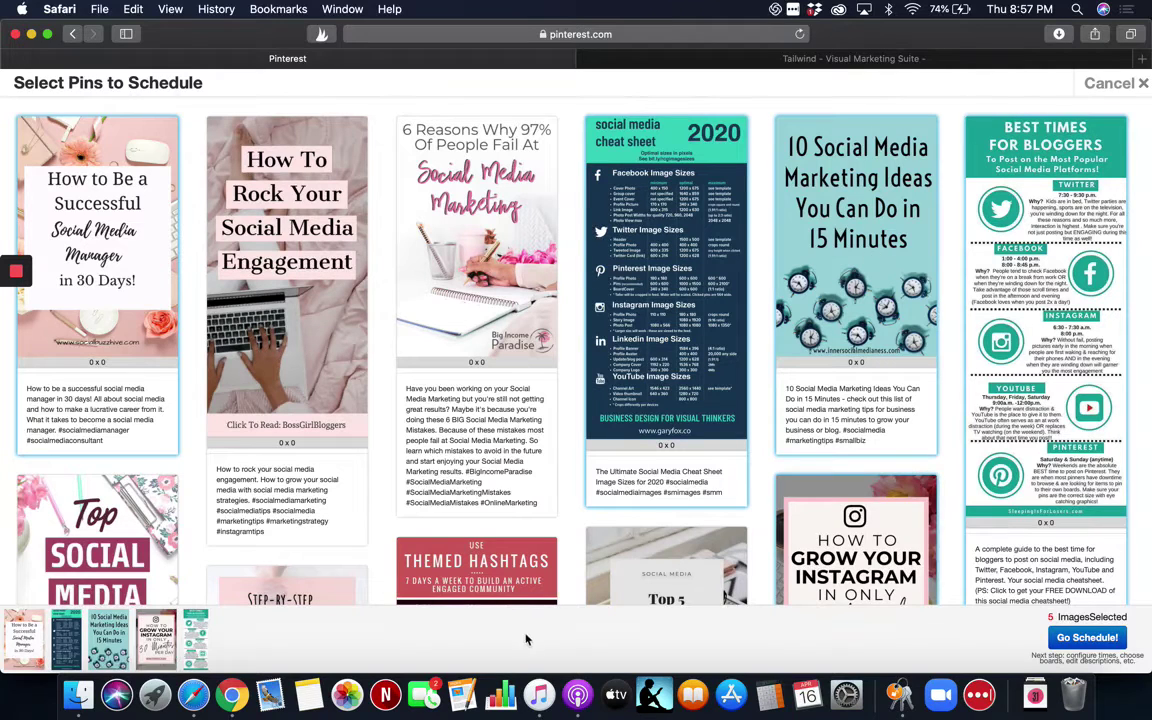
pyautogui.click(520, 570)
# Select Content Planning, Marketing Predictions, 31 Post Ideas and Cheat Sheet, then send all ten onward.
pyautogui.scroll(-1, 520, 570)
pyautogui.scroll(-5, 520, 570)
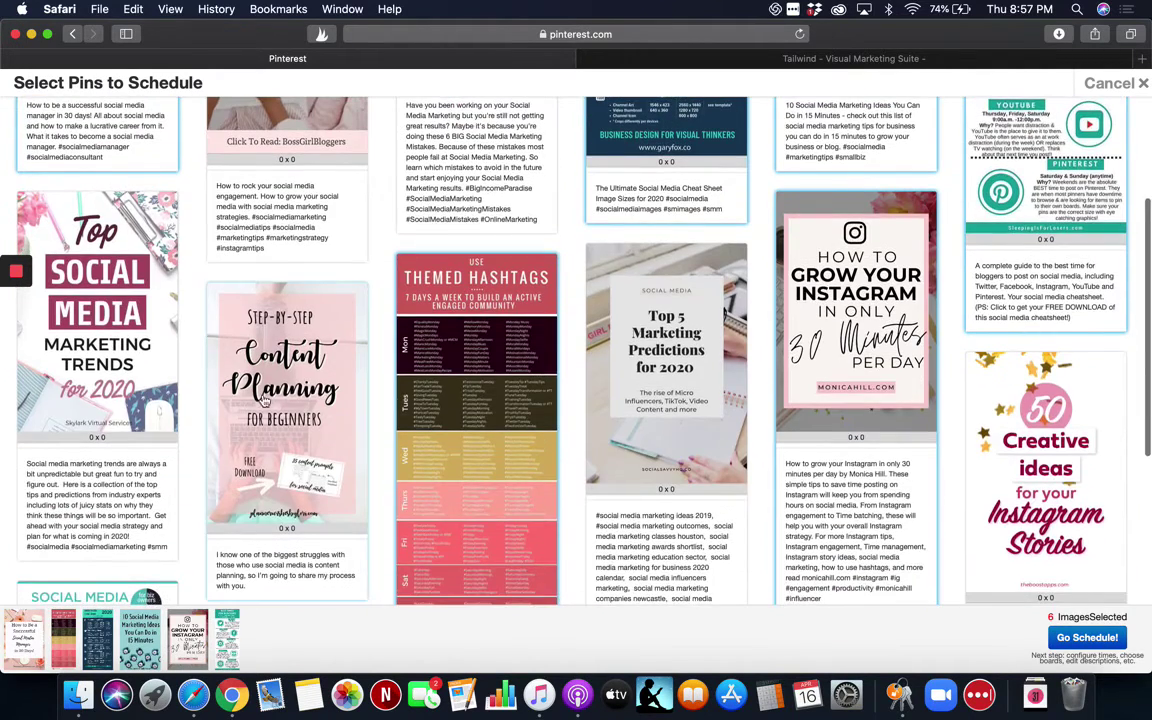
pyautogui.click(240, 365)
pyautogui.click(702, 399)
pyautogui.scroll(-6, 700, 400)
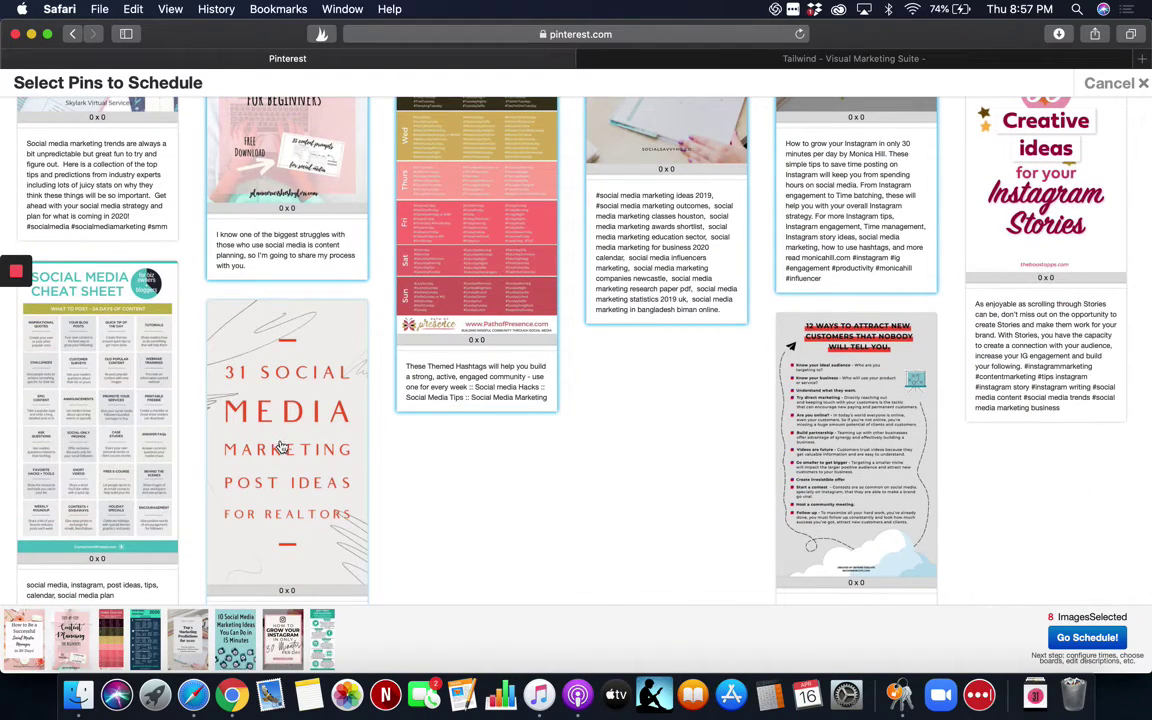
pyautogui.click(283, 447)
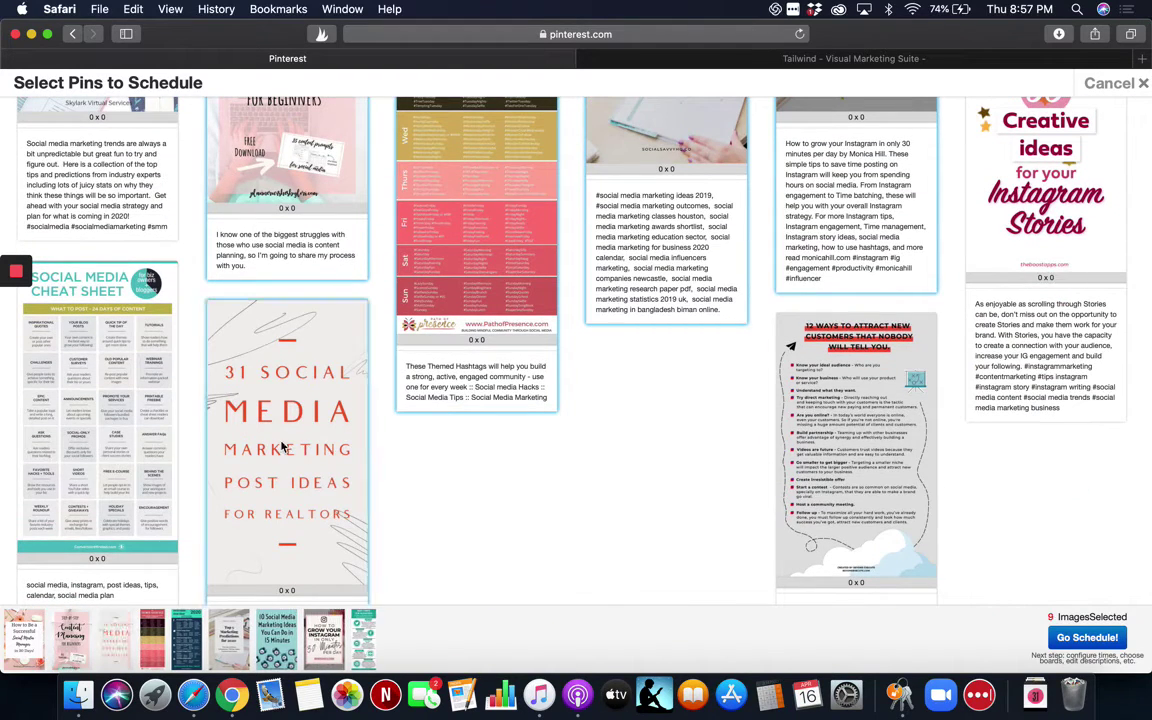
pyautogui.click(68, 398)
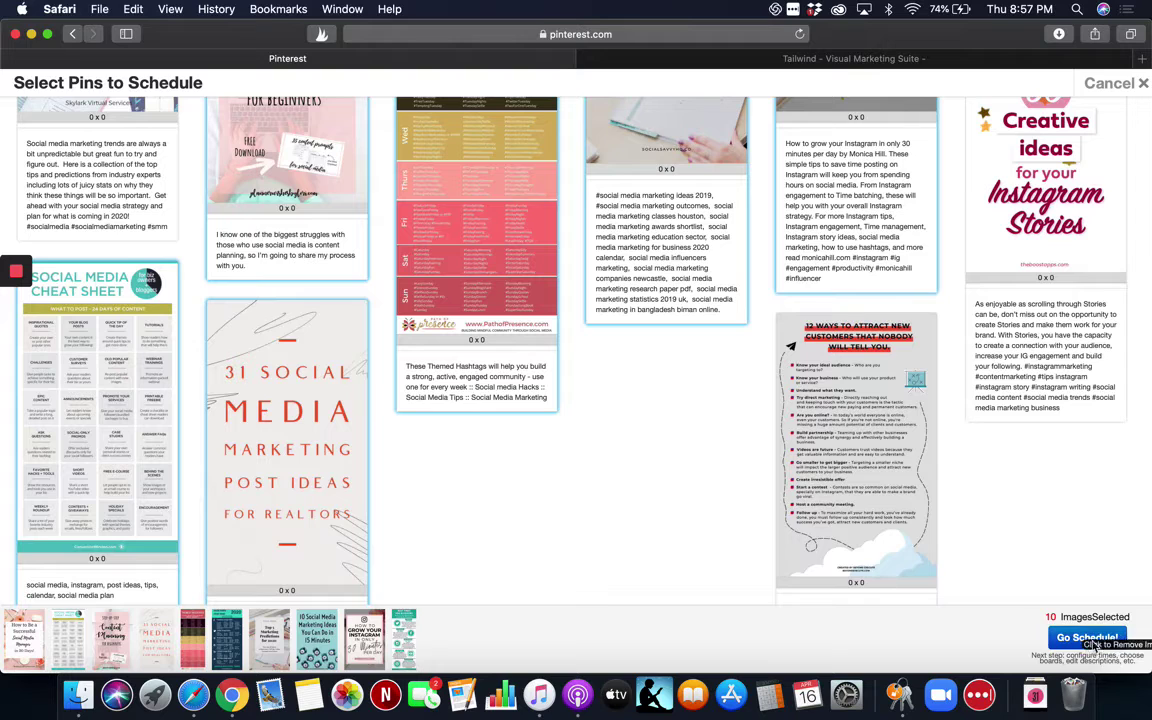
pyautogui.click(1118, 638)
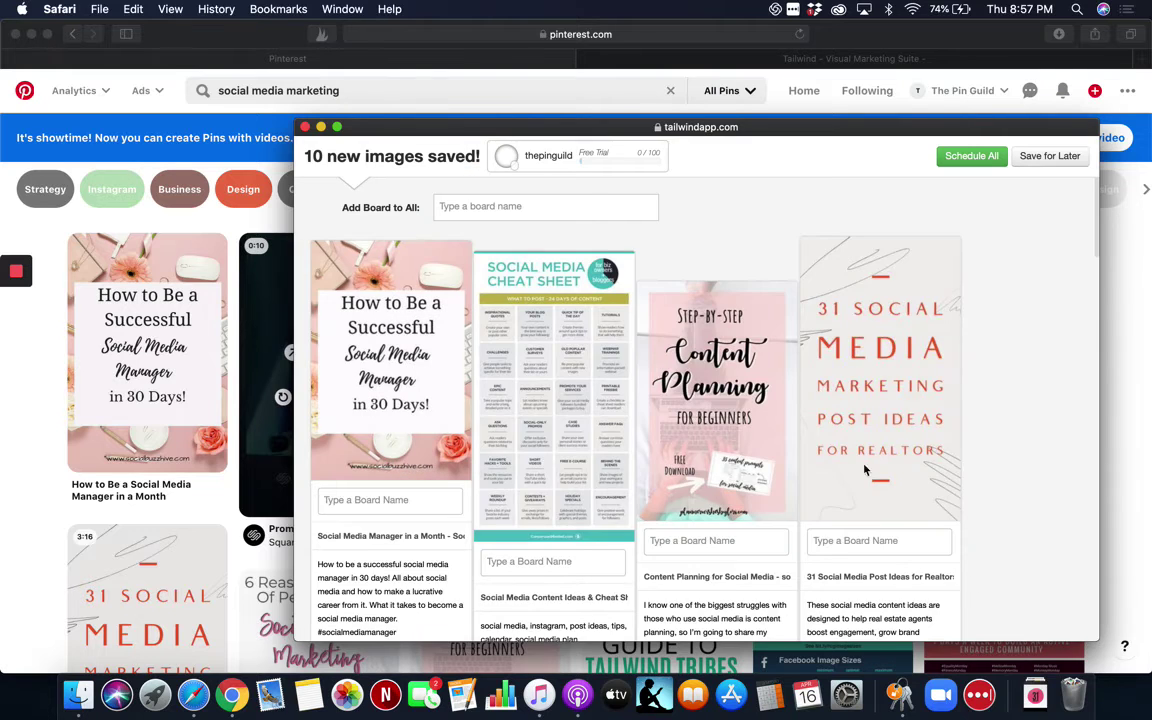
# Review the ten saved pins and show the Add Board to All board suggestions.
pyautogui.scroll(-5, 612, 442)
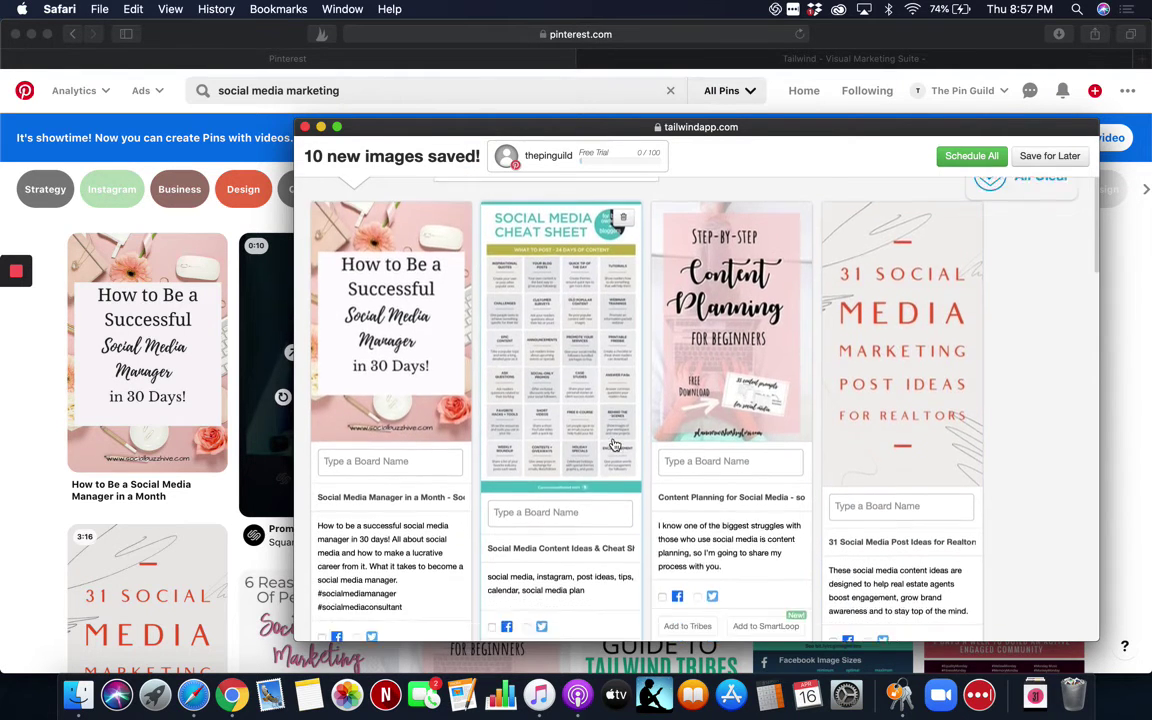
pyautogui.scroll(-10, 614, 444)
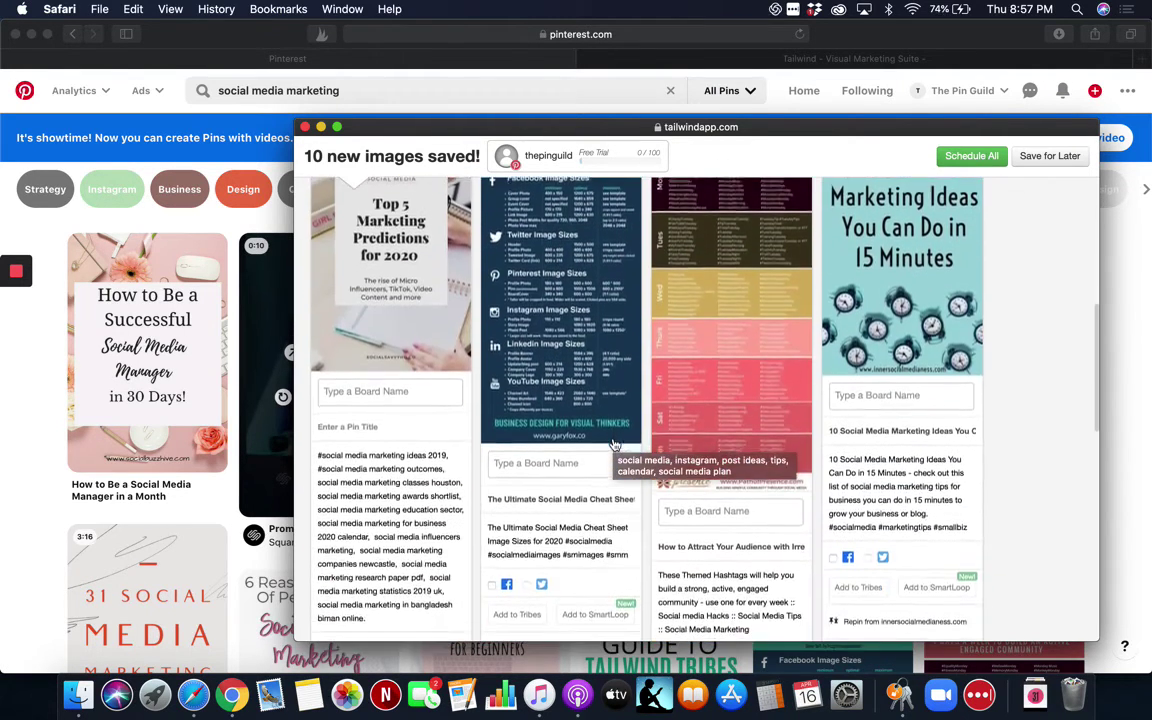
pyautogui.scroll(-8, 614, 444)
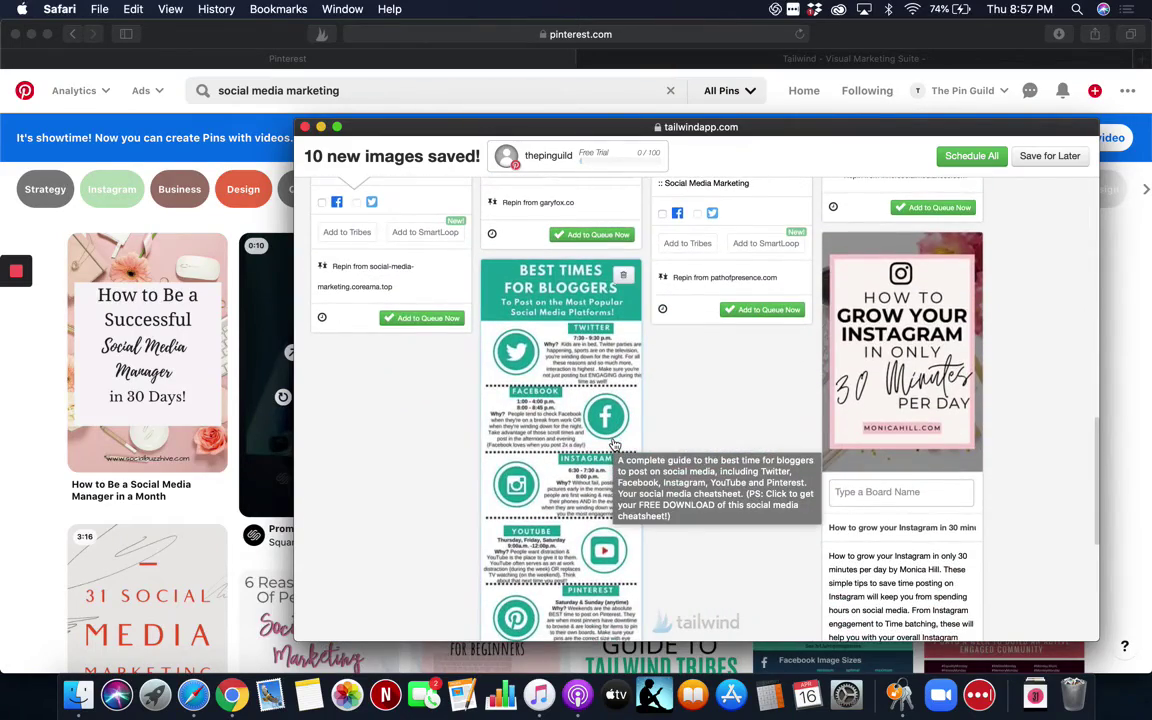
pyautogui.scroll(15, 614, 444)
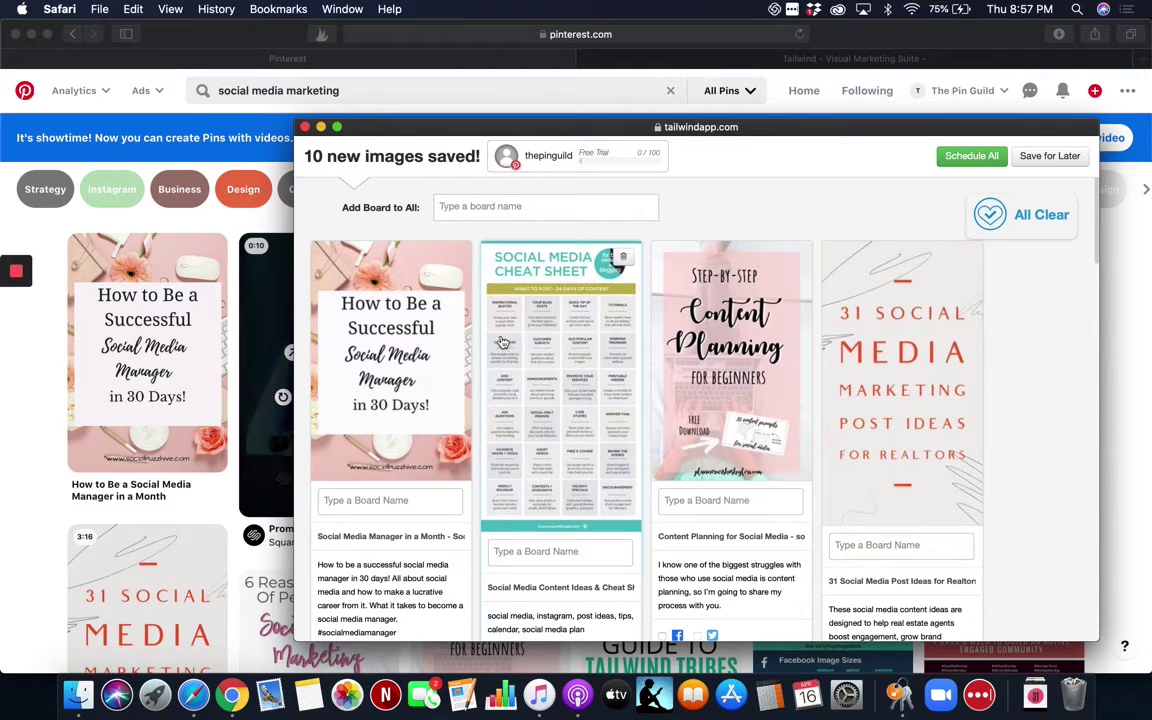
pyautogui.click(478, 206)
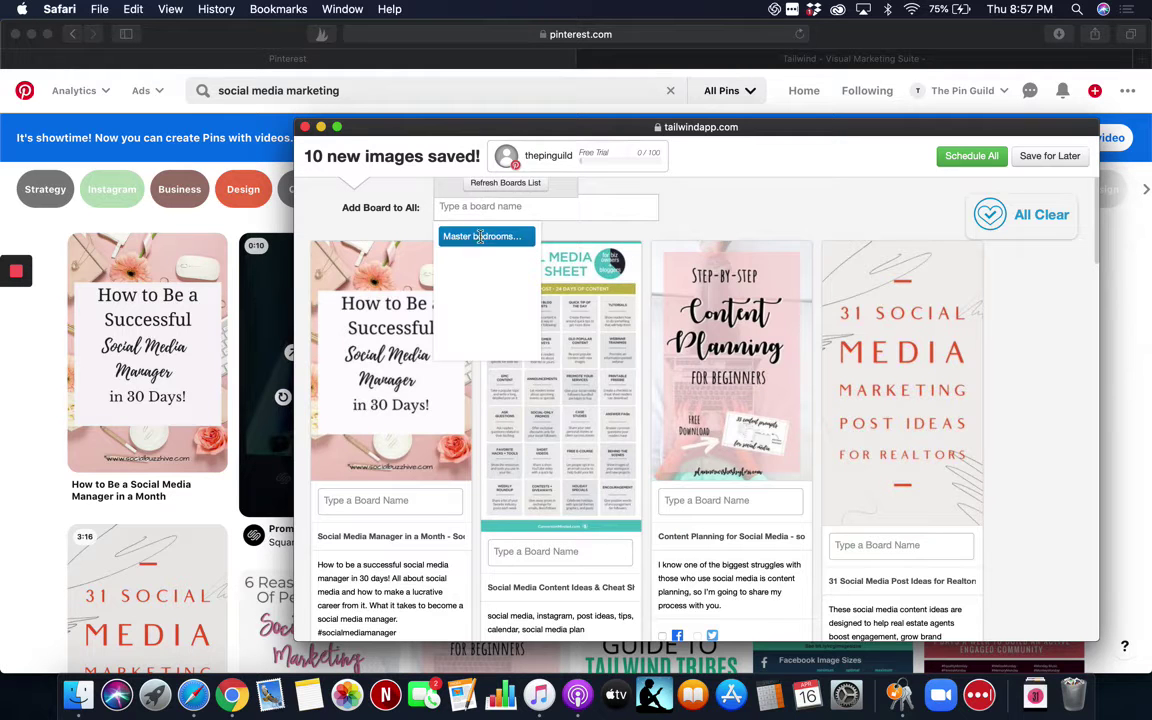
# Assign the Master bedrooms decor board to all ten pins.
pyautogui.click(481, 236)
pyautogui.scroll(-3, 476, 352)
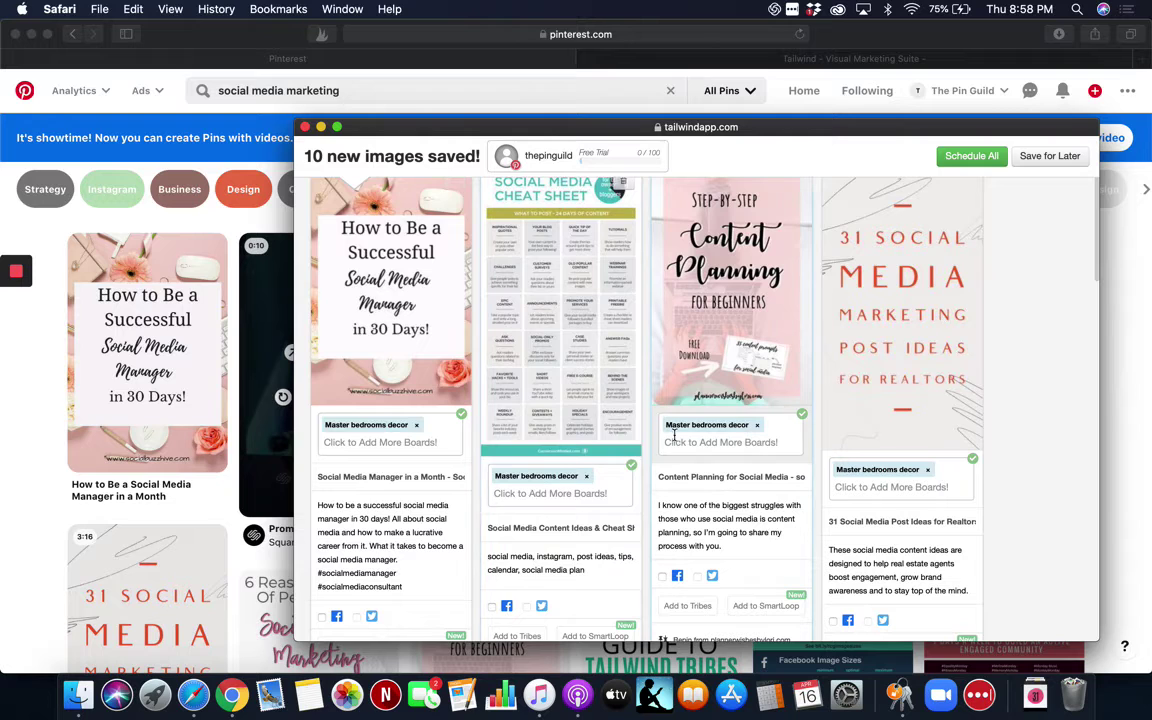
pyautogui.click(827, 527)
pyautogui.scroll(-10, 827, 527)
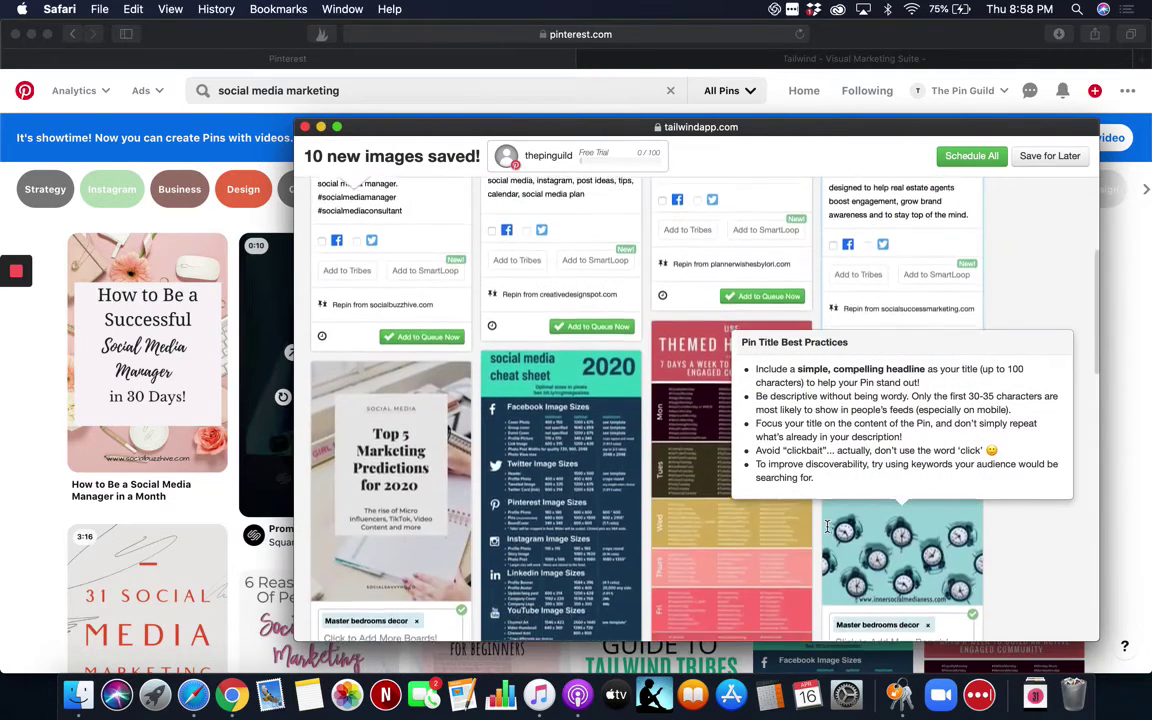
pyautogui.scroll(-10, 827, 527)
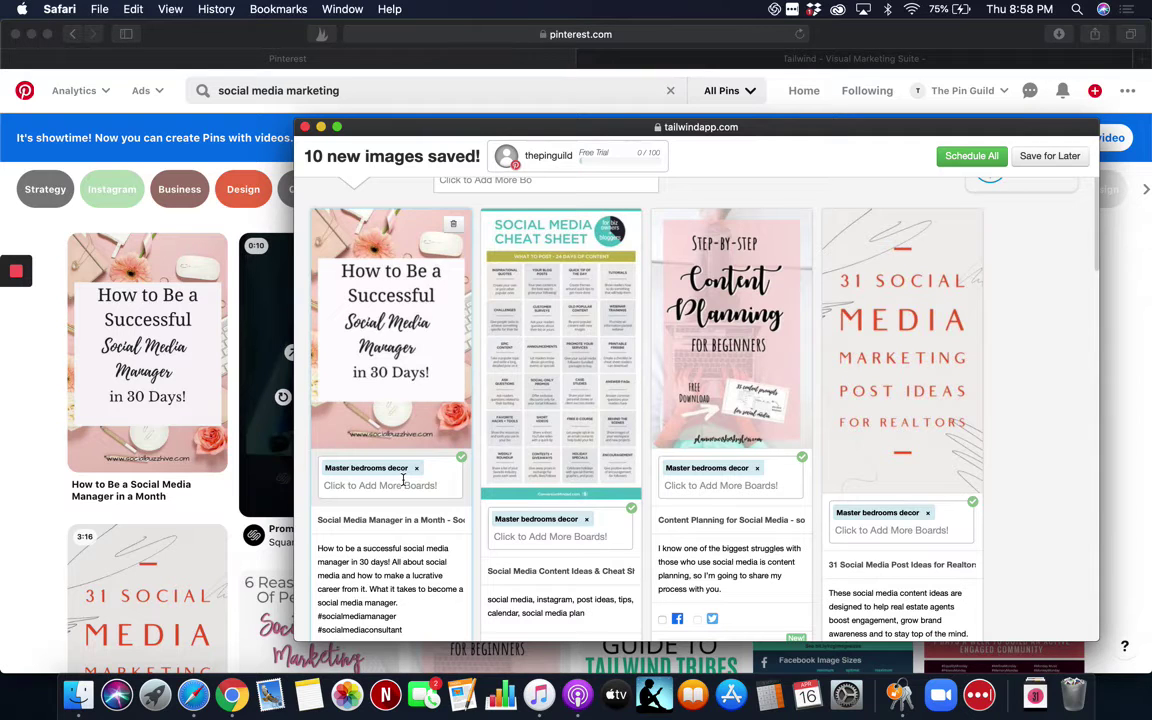
# Remove the board from the Successful Social Media Manager pin and enlarge its image.
pyautogui.click(416, 468)
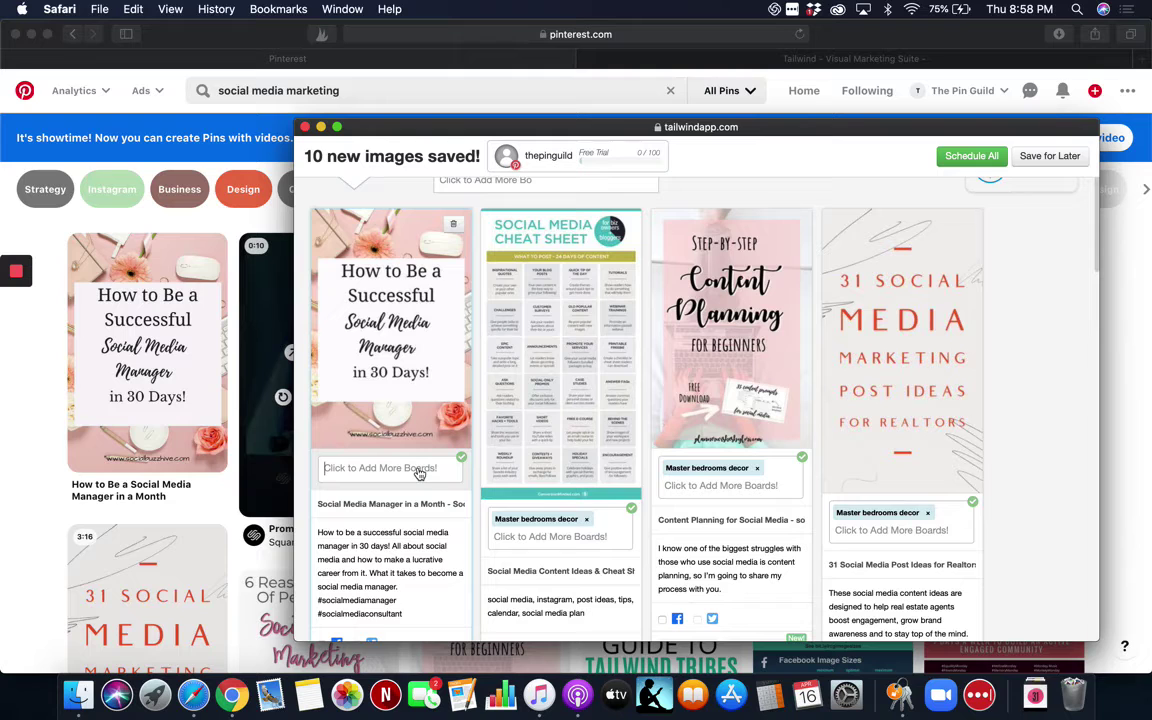
pyautogui.click(394, 468)
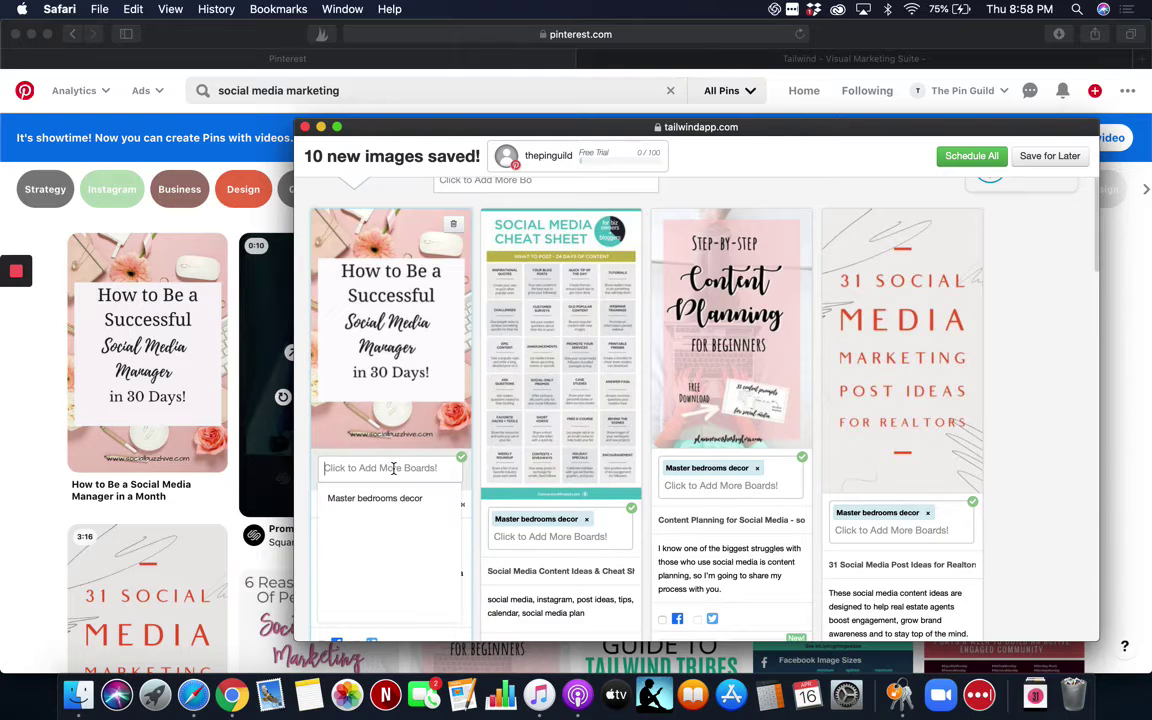
pyautogui.scroll(-1, 394, 468)
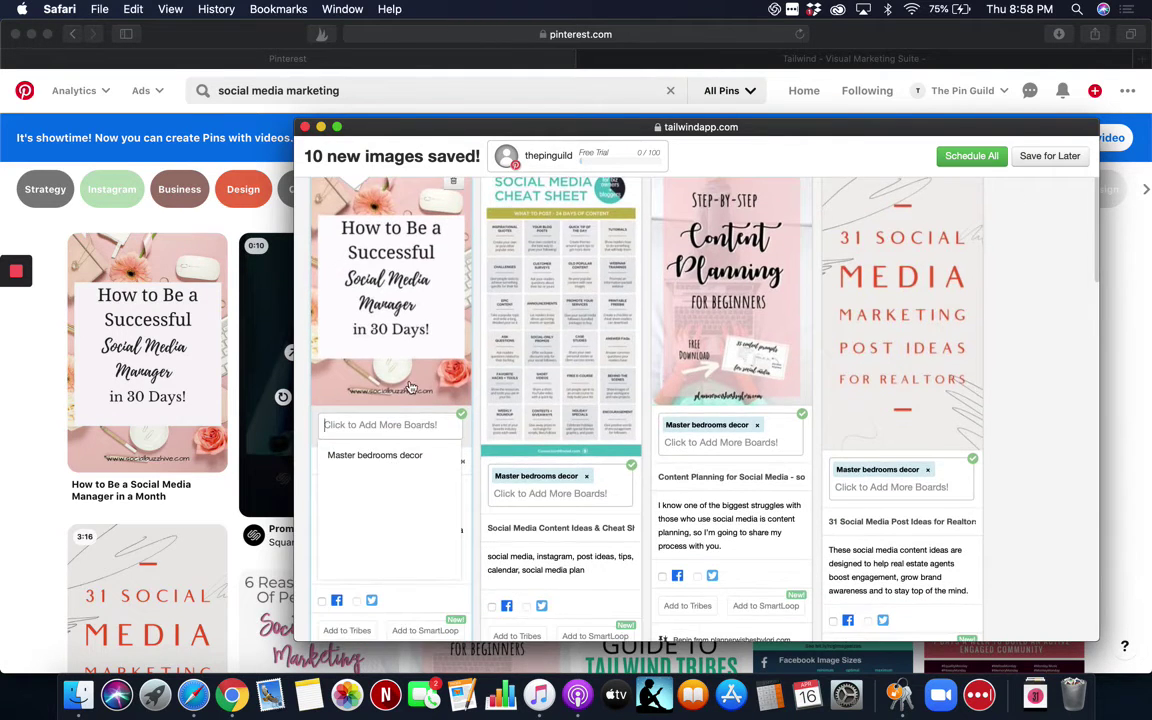
pyautogui.click(411, 391)
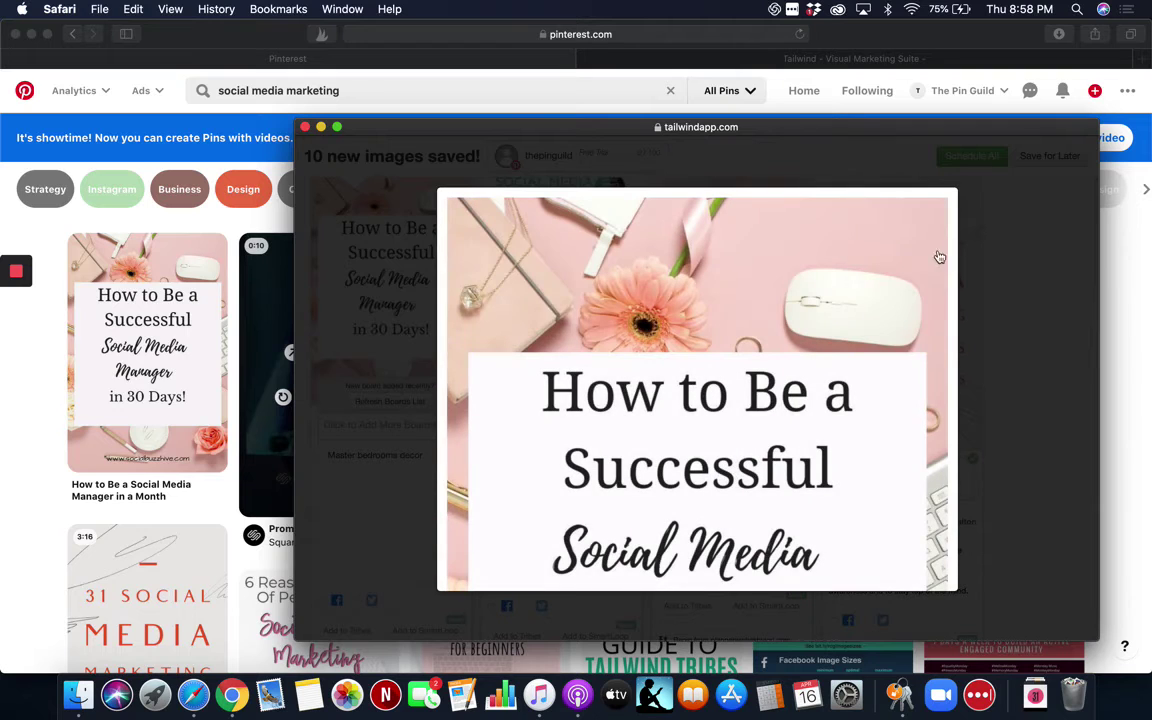
# Close the first pin's enlarged preview and scroll back to the top of the saved pins.
pyautogui.scroll(-6, 812, 345)
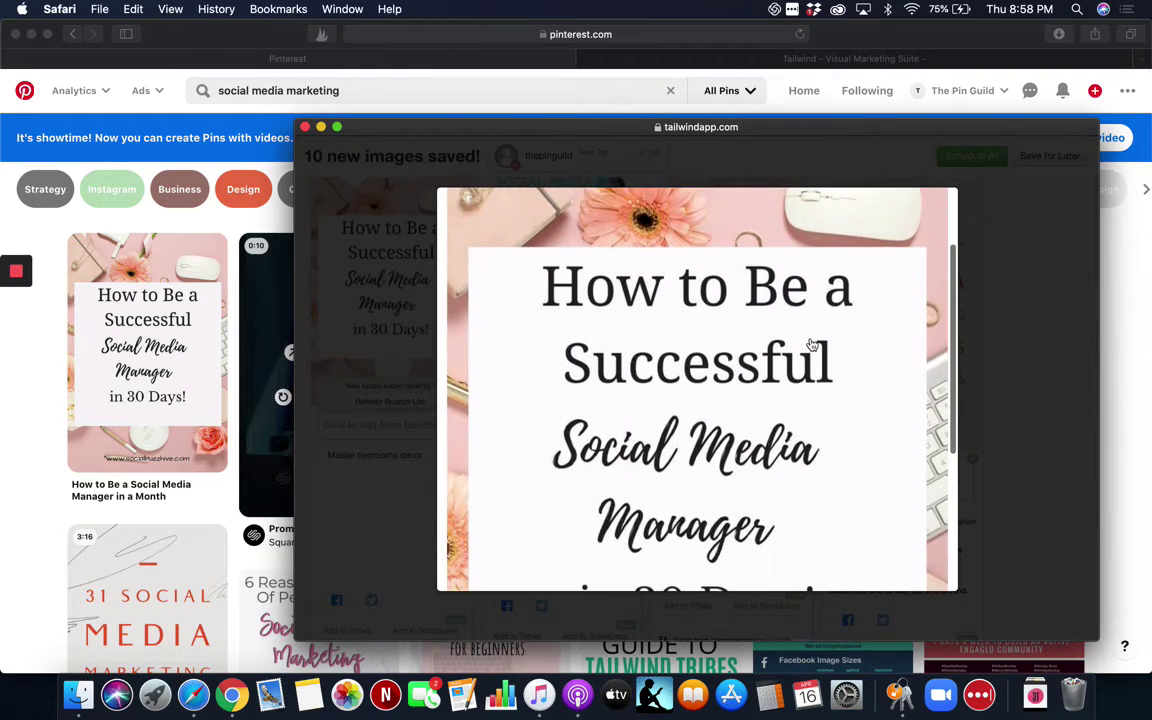
pyautogui.scroll(6, 812, 345)
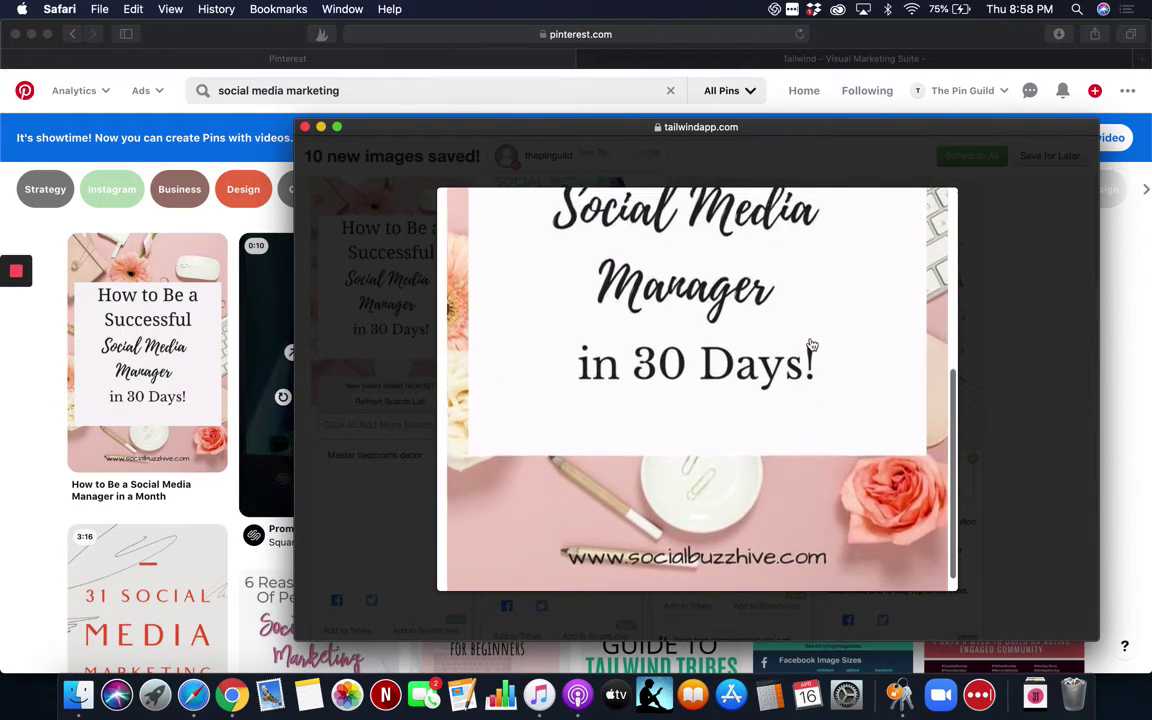
pyautogui.click(988, 296)
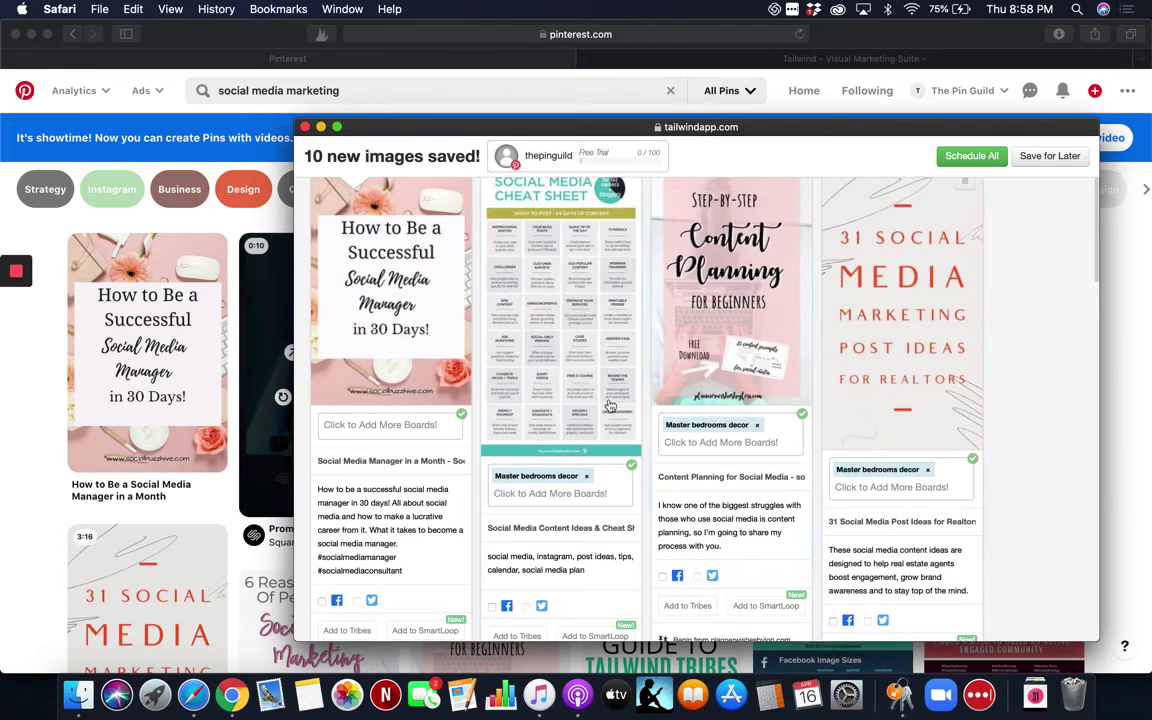
pyautogui.scroll(-3, 597, 424)
pyautogui.scroll(-3, 597, 424)
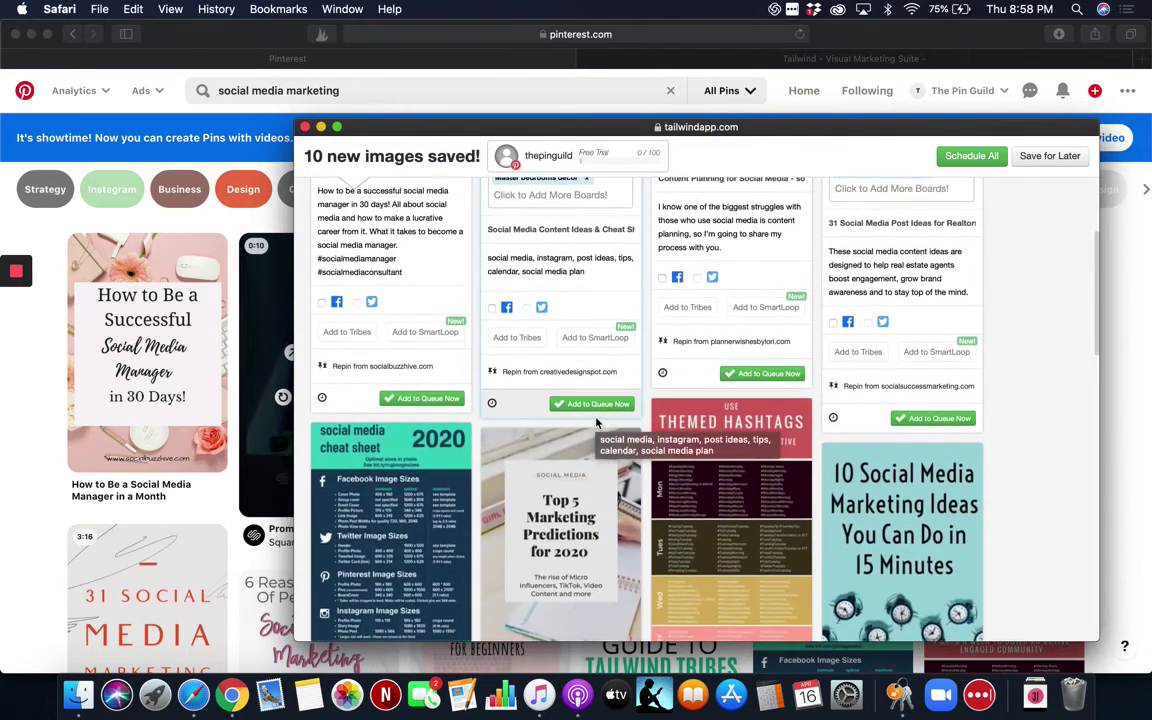
pyautogui.scroll(6, 597, 424)
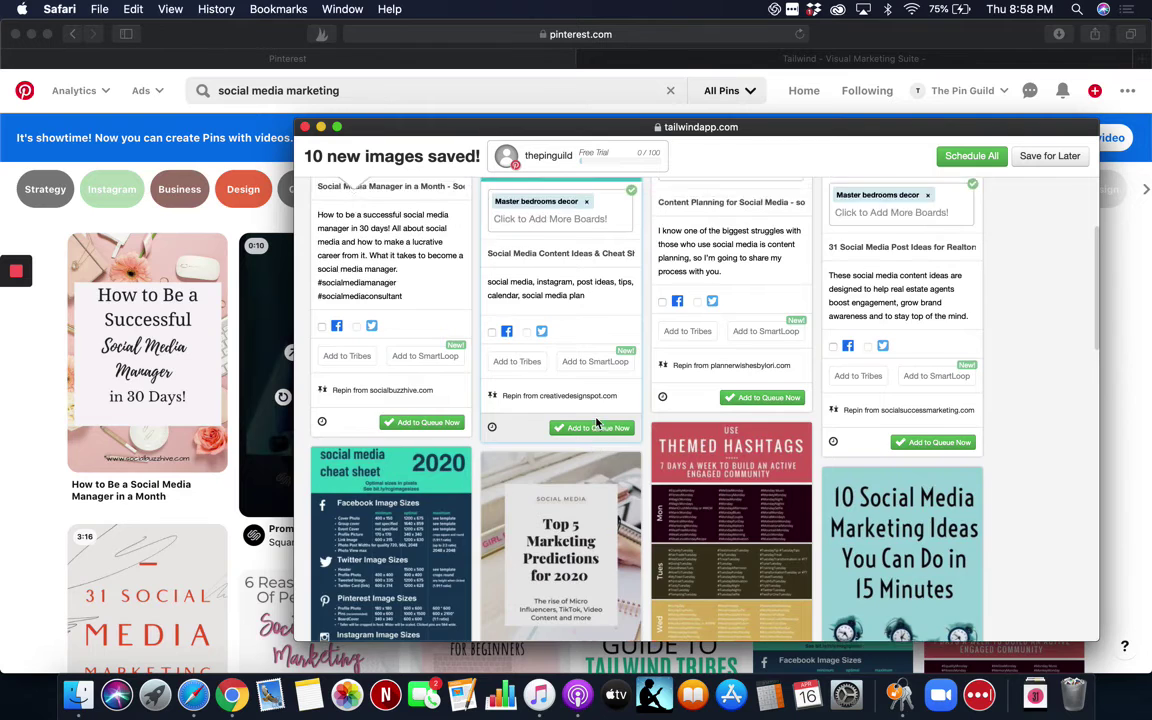
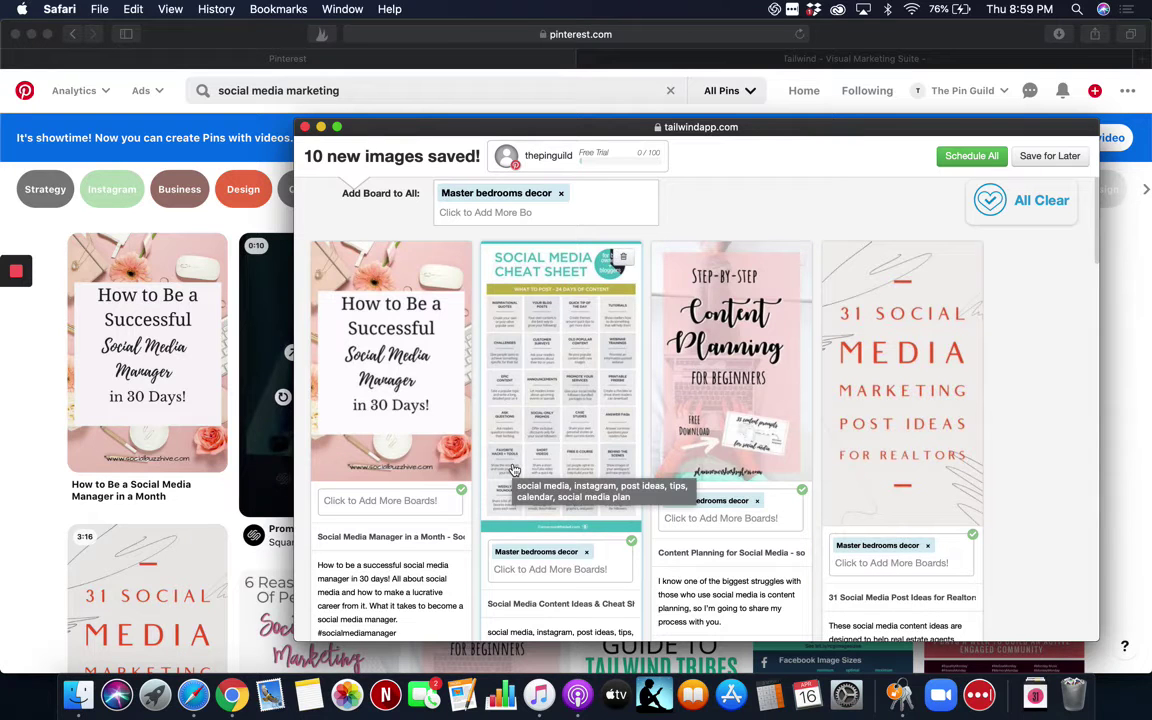
# Add a pin to the Social Media Marketing tribe, undo it, and dismiss without submitting.
pyautogui.scroll(-5, 537, 437)
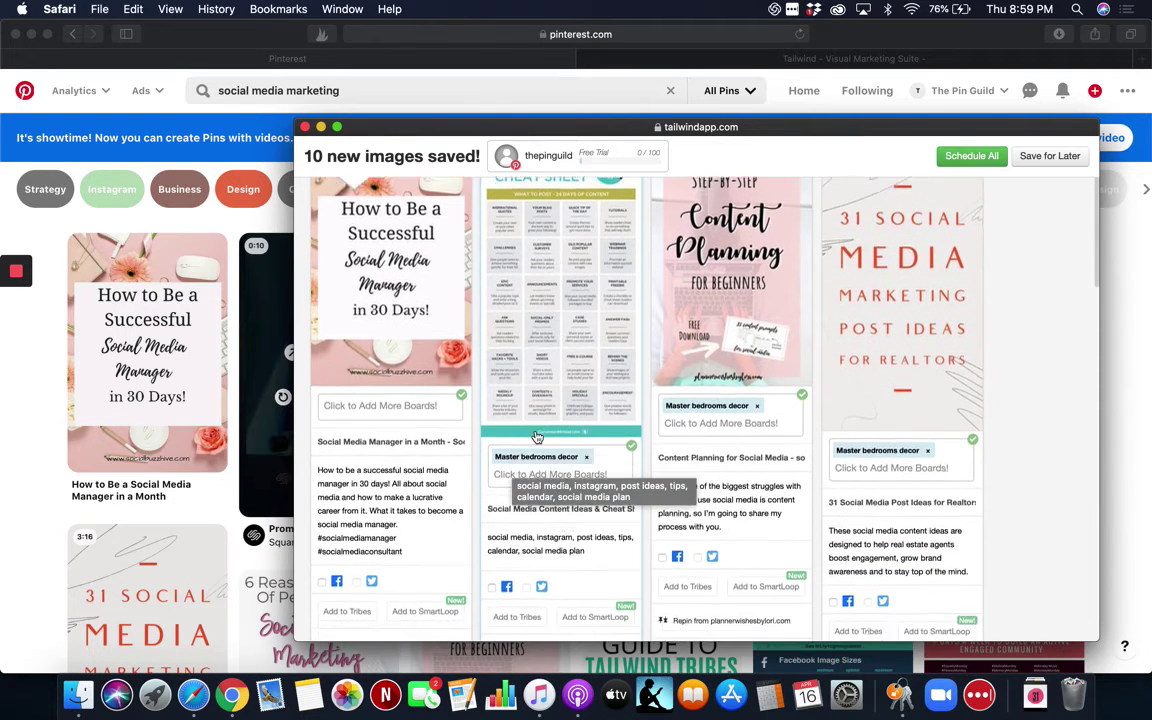
pyautogui.scroll(-3, 537, 437)
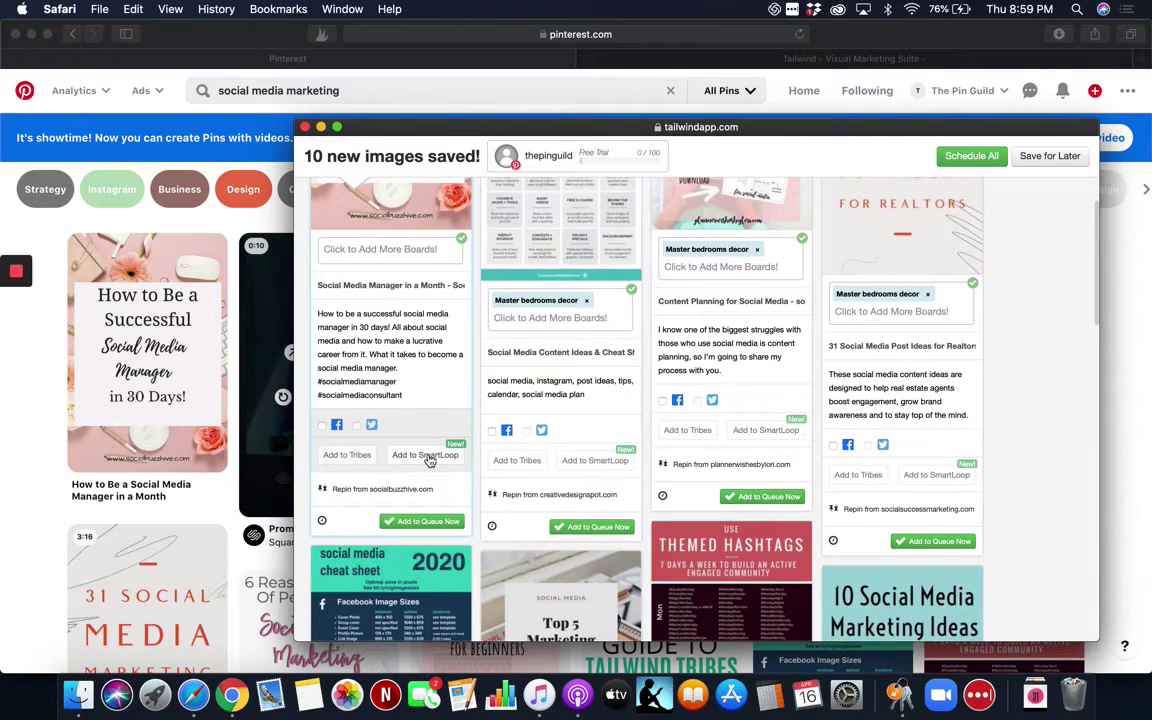
pyautogui.click(348, 456)
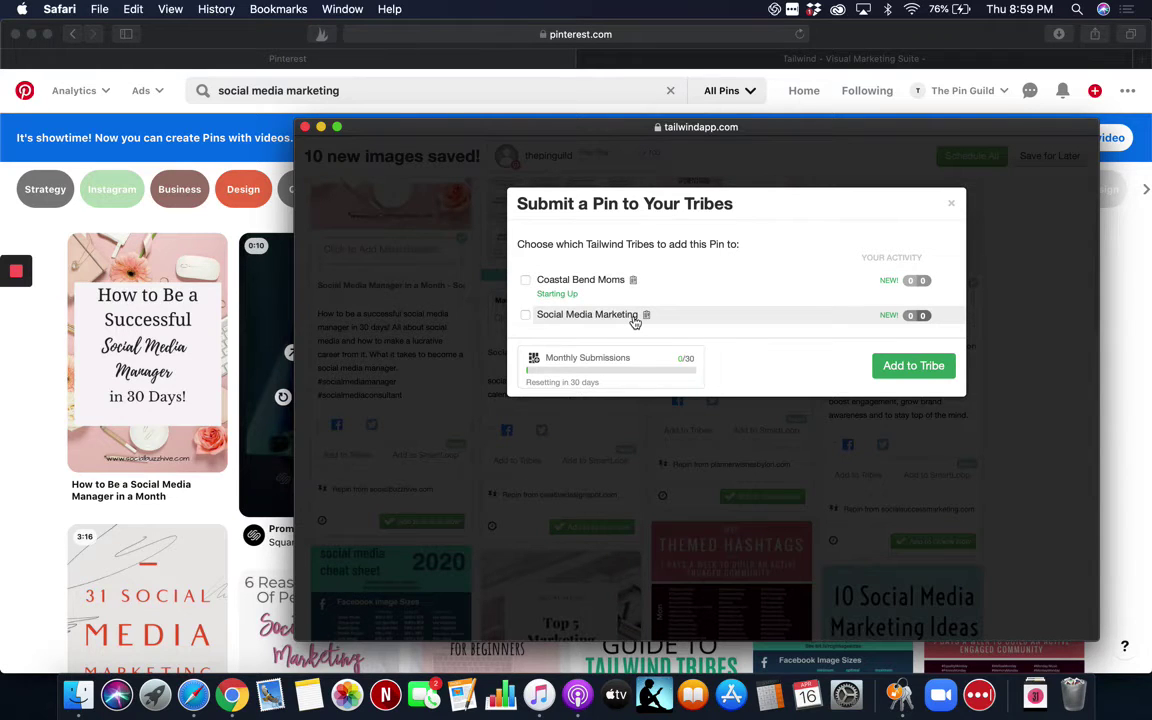
pyautogui.click(526, 316)
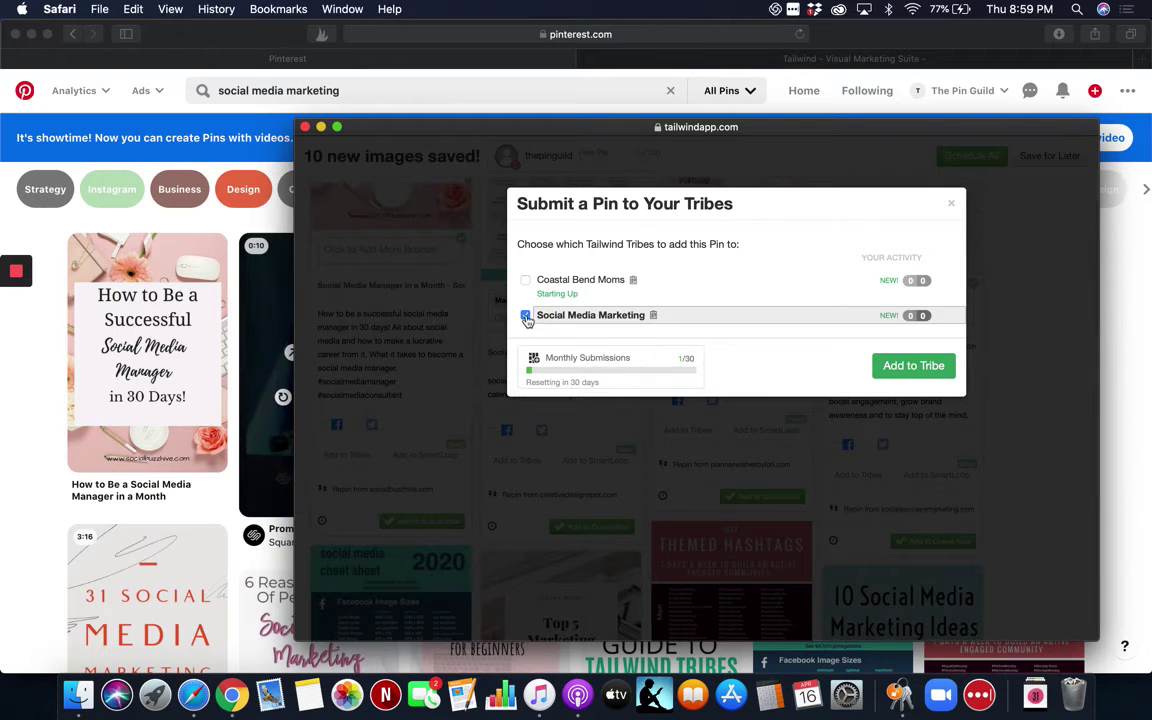
pyautogui.click(526, 316)
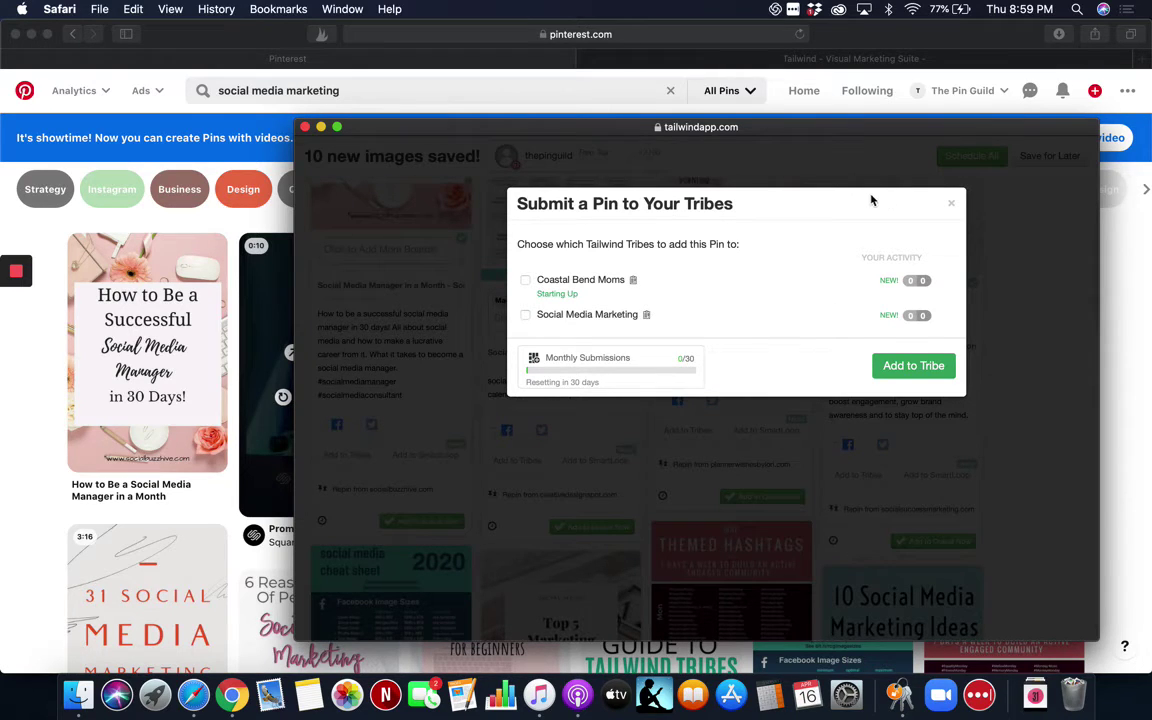
pyautogui.click(953, 208)
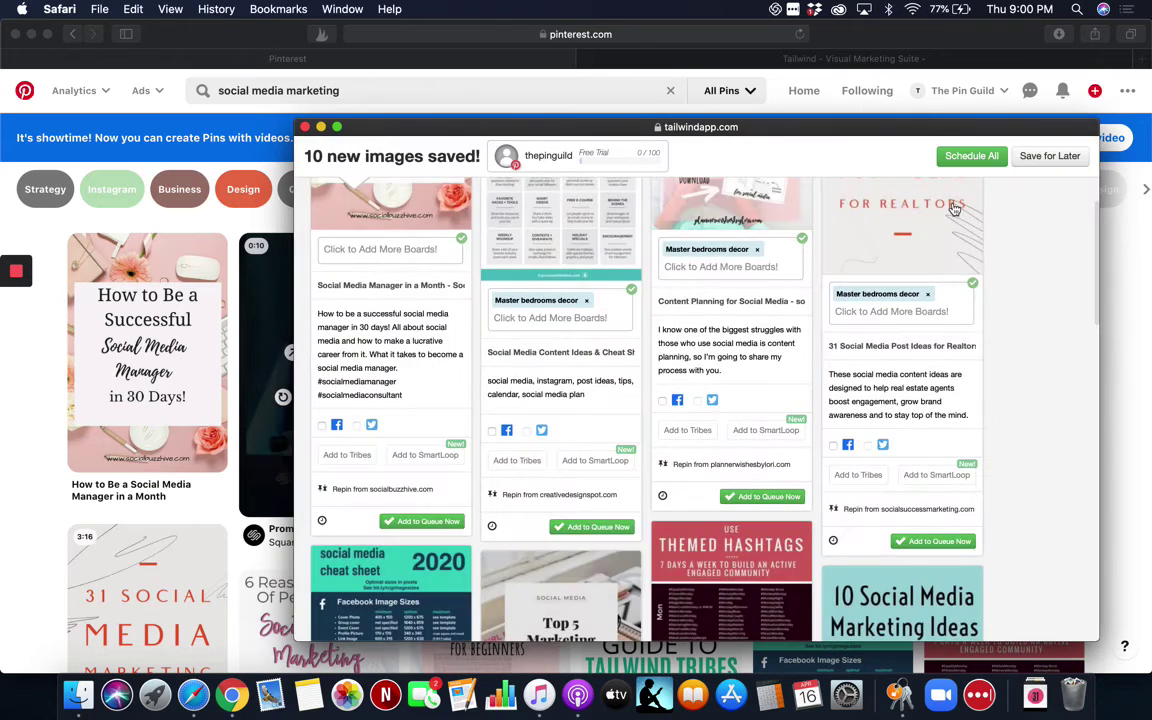
# Return to the top of the popup and save all ten pins for later.
pyautogui.scroll(-2, 743, 368)
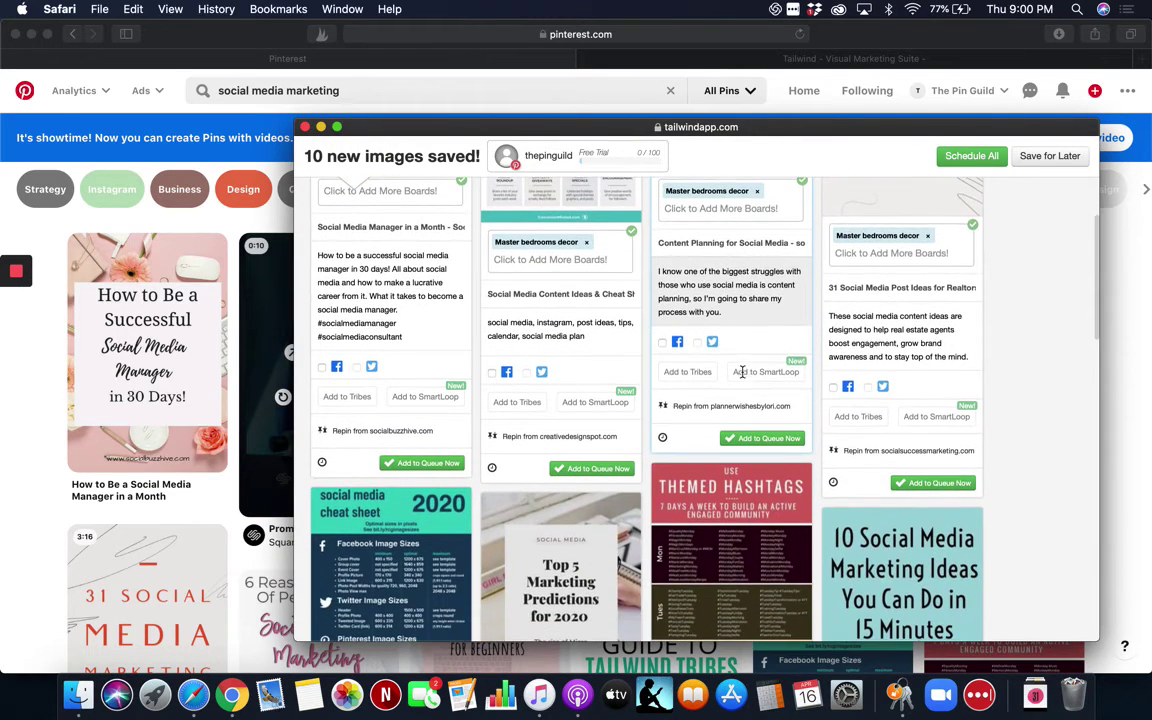
pyautogui.scroll(-5, 743, 378)
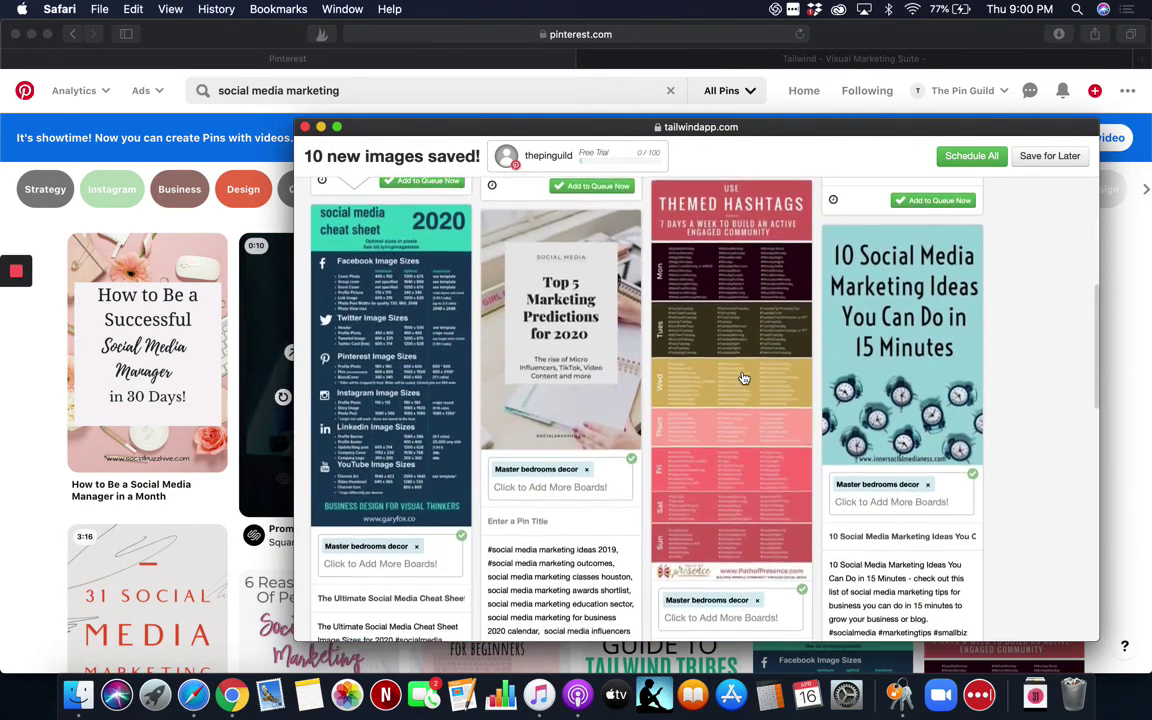
pyautogui.scroll(10, 743, 378)
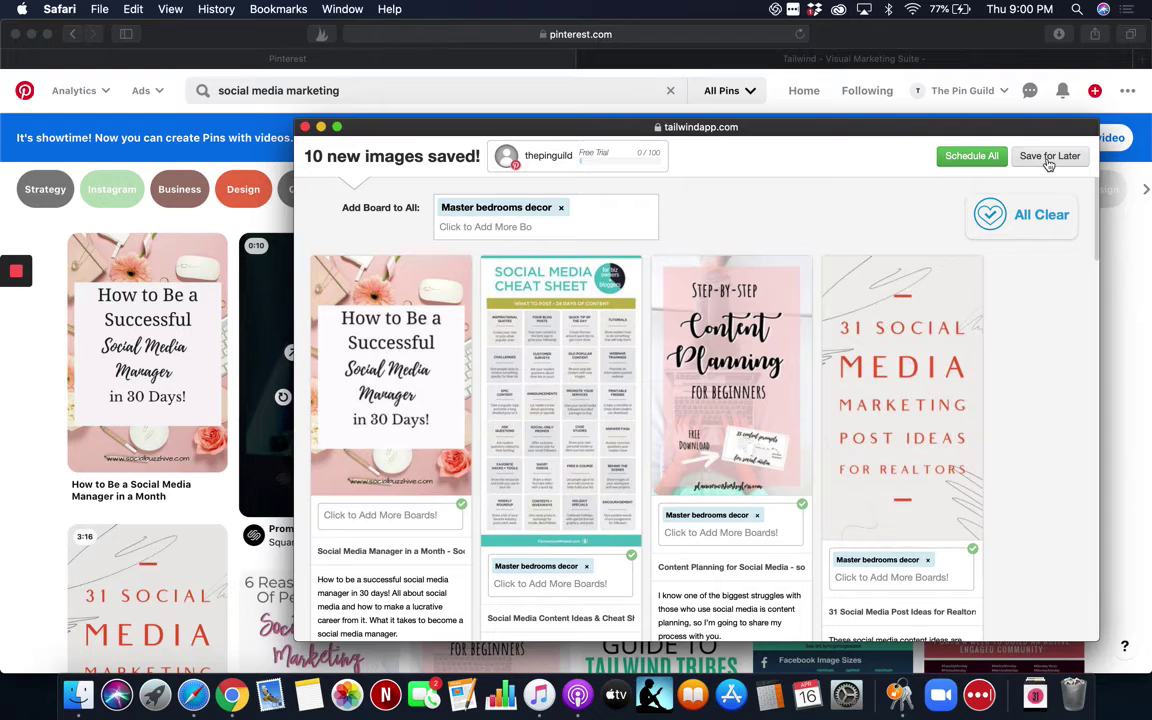
pyautogui.click(1048, 160)
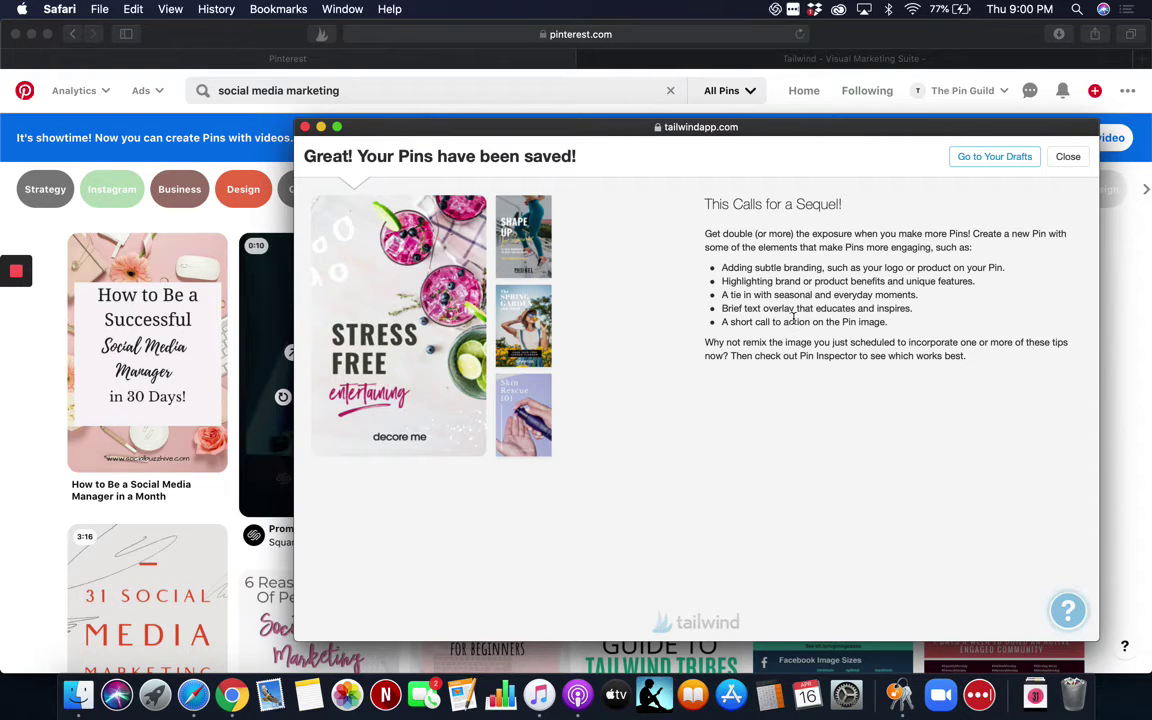
# Close the pins-saved confirmation popup and switch to the Tailwind Publisher tab.
pyautogui.scroll(-1, 631, 540)
pyautogui.click(306, 127)
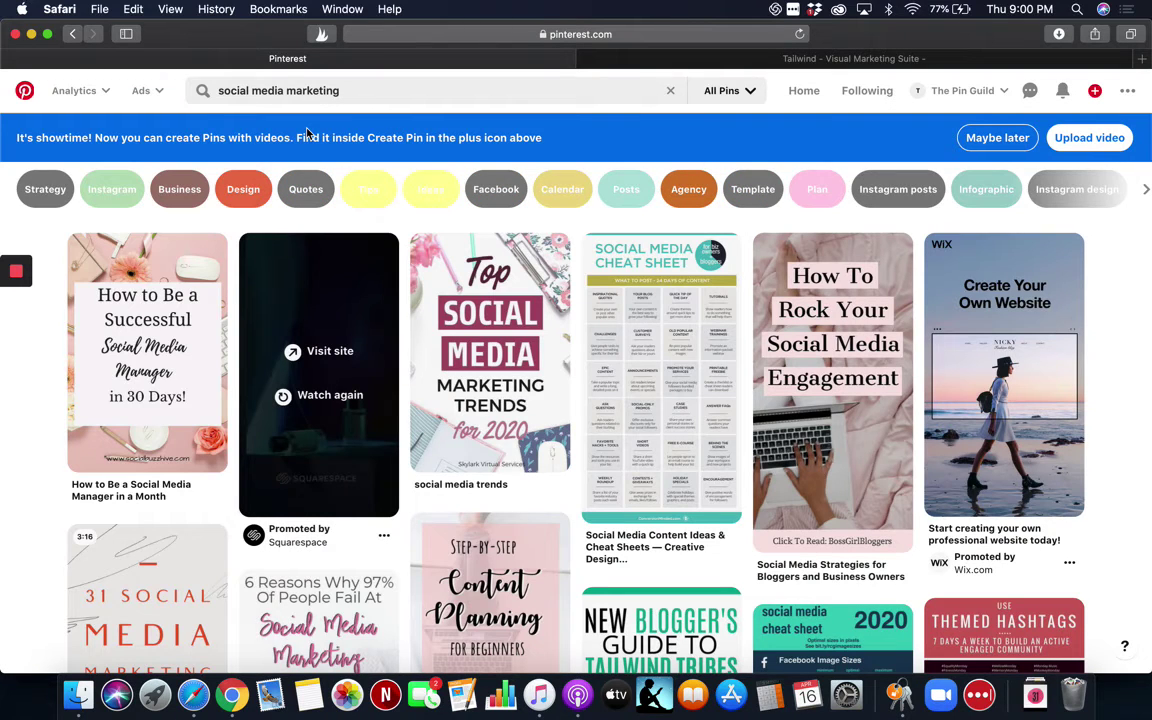
pyautogui.click(864, 59)
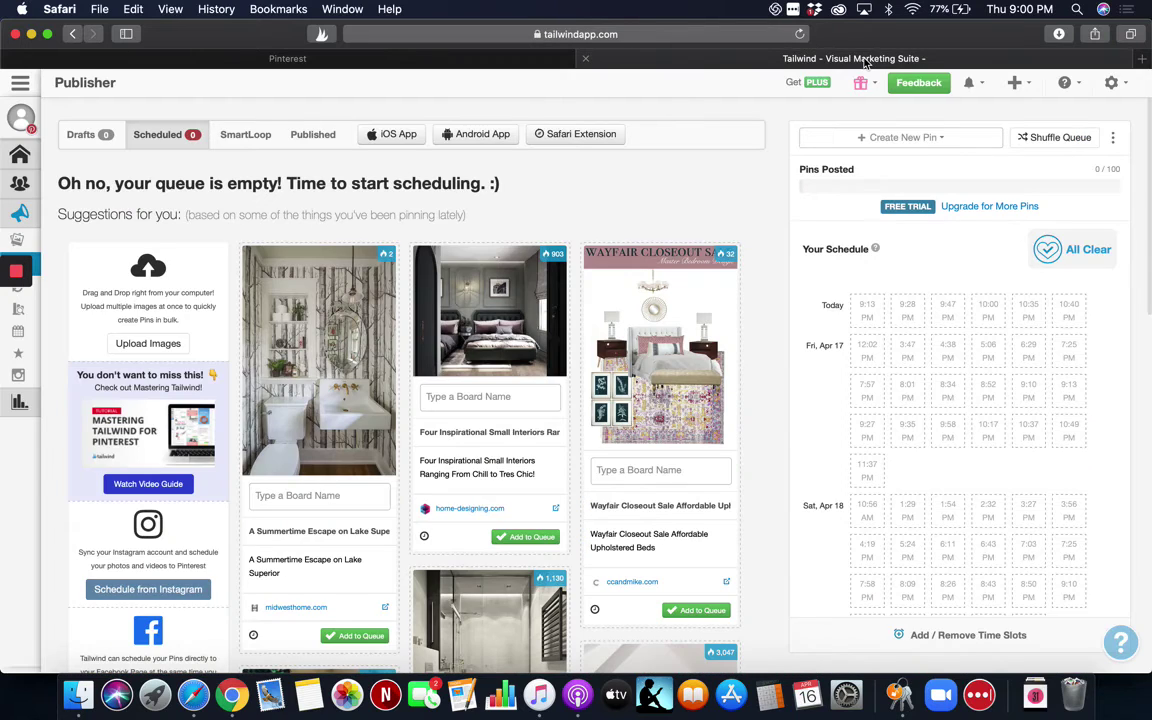
# Show Drafts and remove Master bedrooms decor from six pins, including Best Times and Instagram.
pyautogui.click(84, 137)
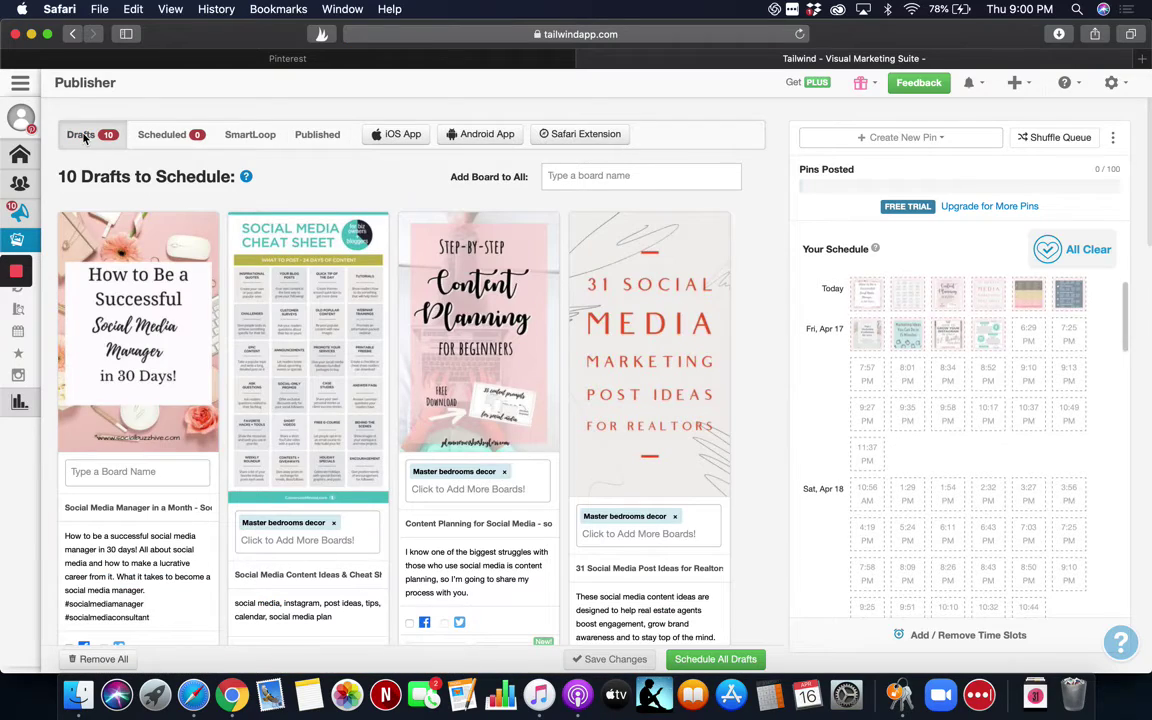
pyautogui.scroll(-10, 491, 508)
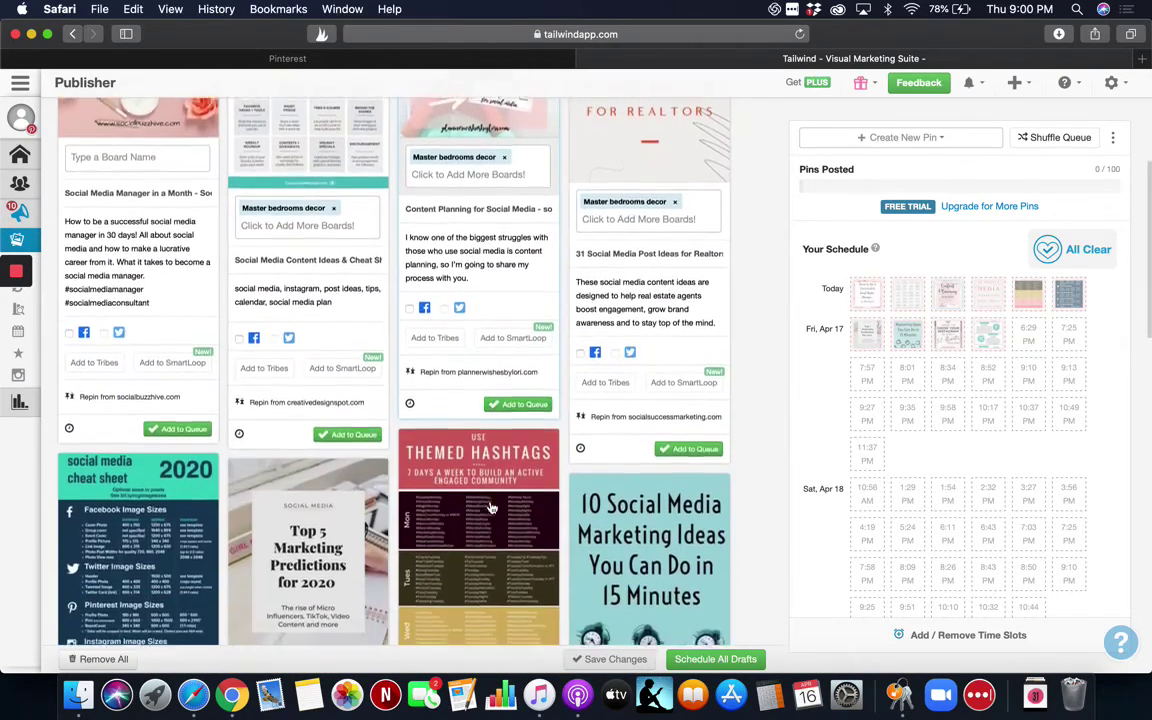
pyautogui.scroll(-15, 491, 508)
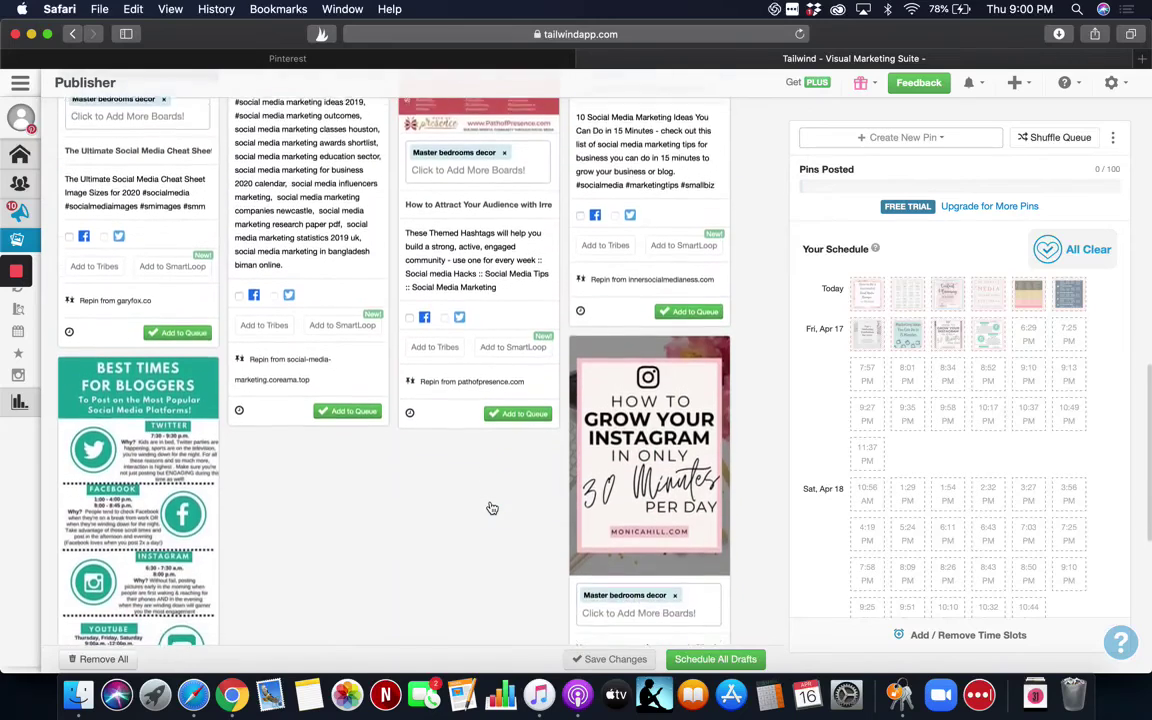
pyautogui.scroll(-2, 491, 508)
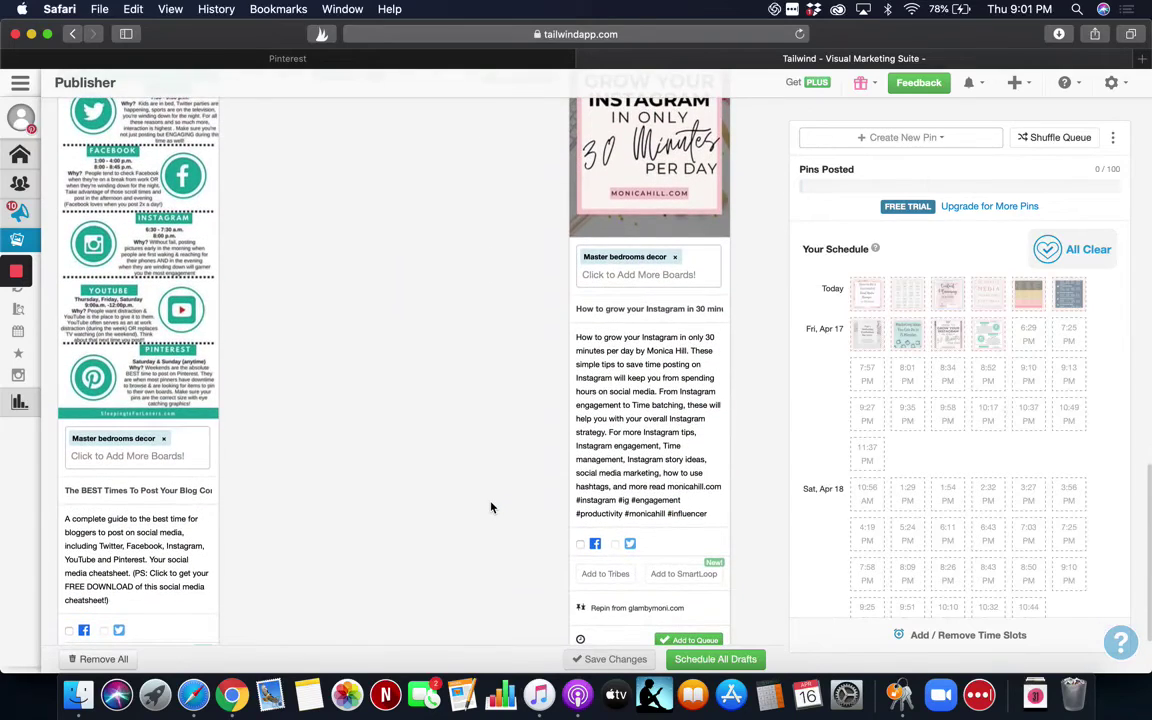
pyautogui.click(163, 438)
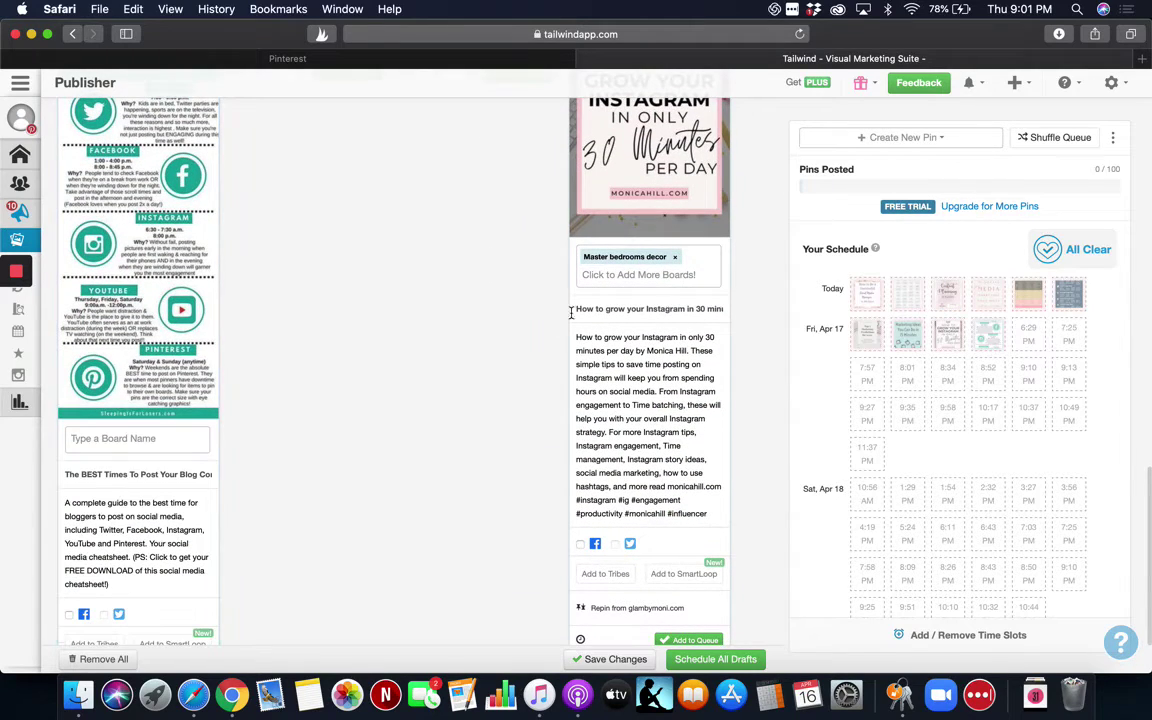
pyautogui.click(674, 257)
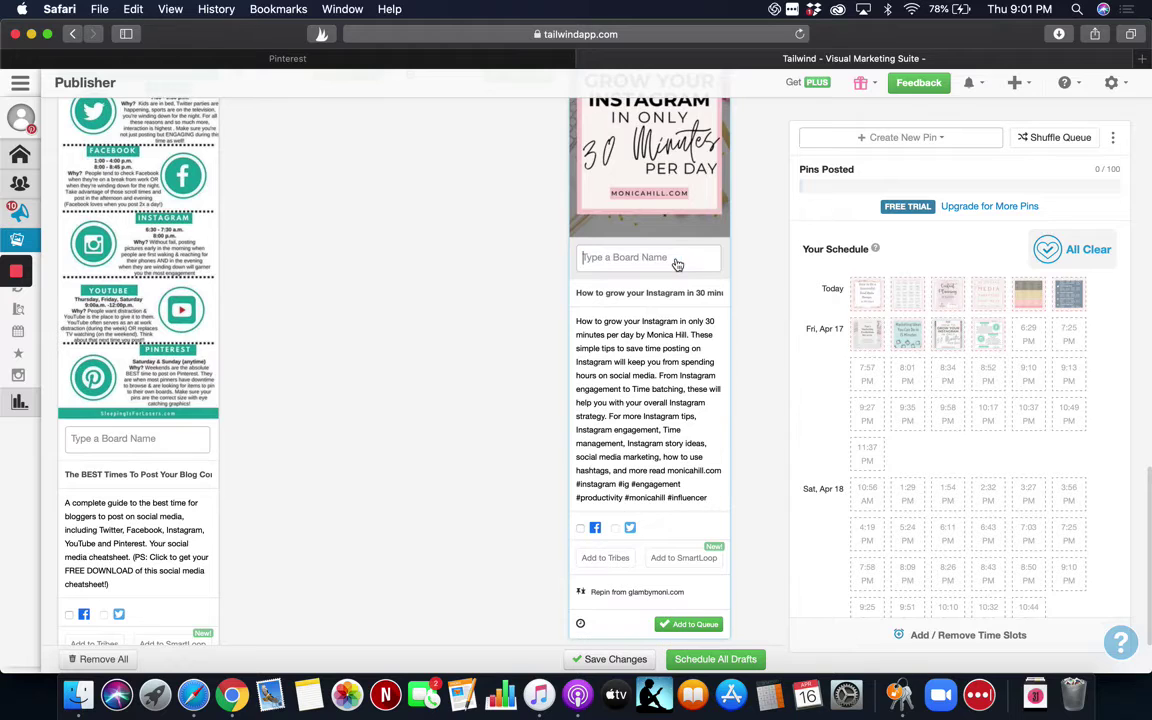
pyautogui.scroll(10, 357, 325)
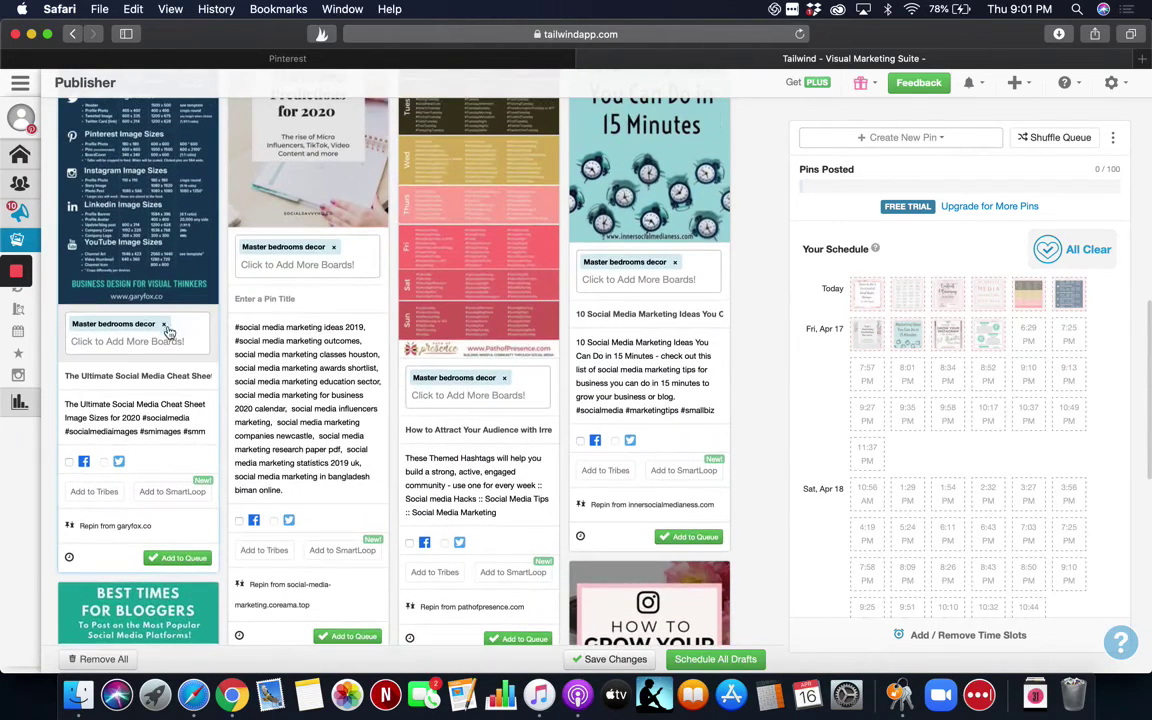
pyautogui.click(165, 325)
pyautogui.click(334, 259)
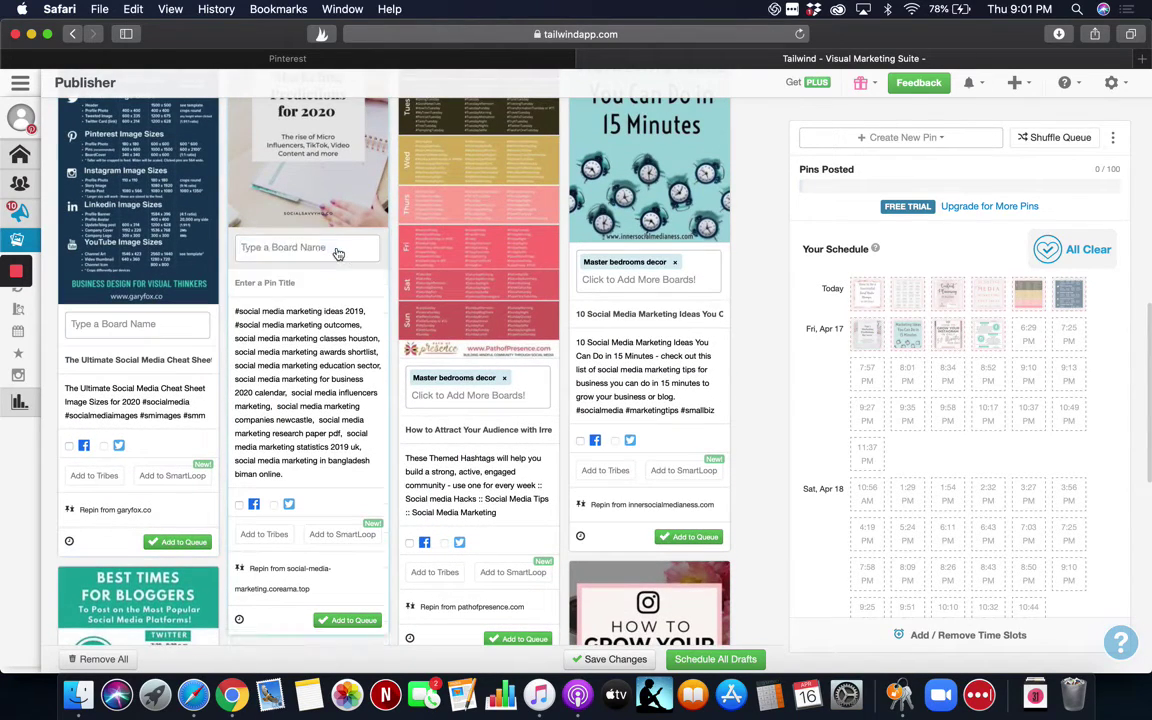
pyautogui.click(504, 377)
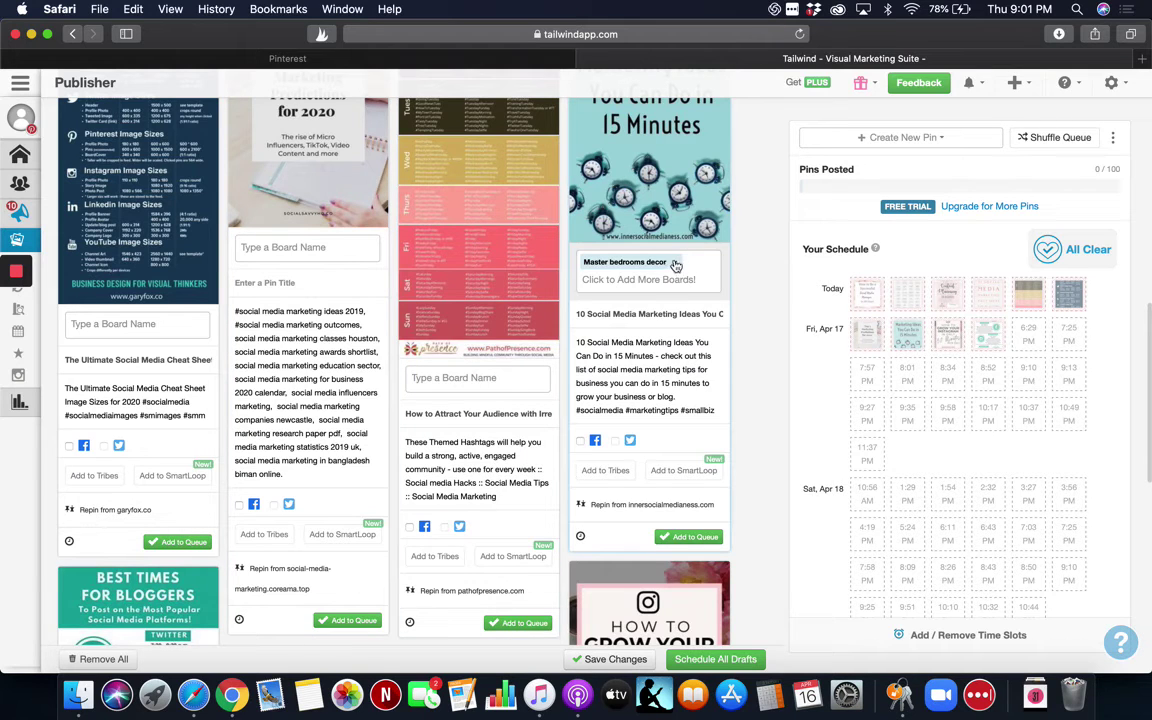
pyautogui.click(675, 264)
pyautogui.scroll(2, 450, 420)
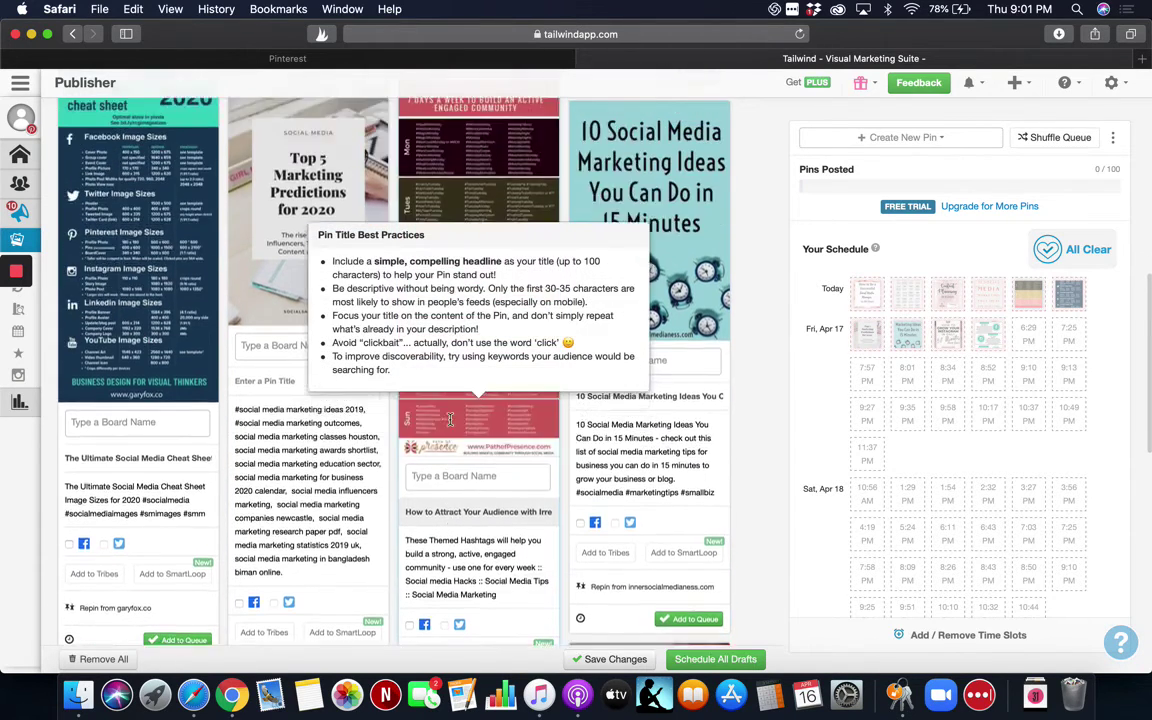
pyautogui.scroll(2, 450, 420)
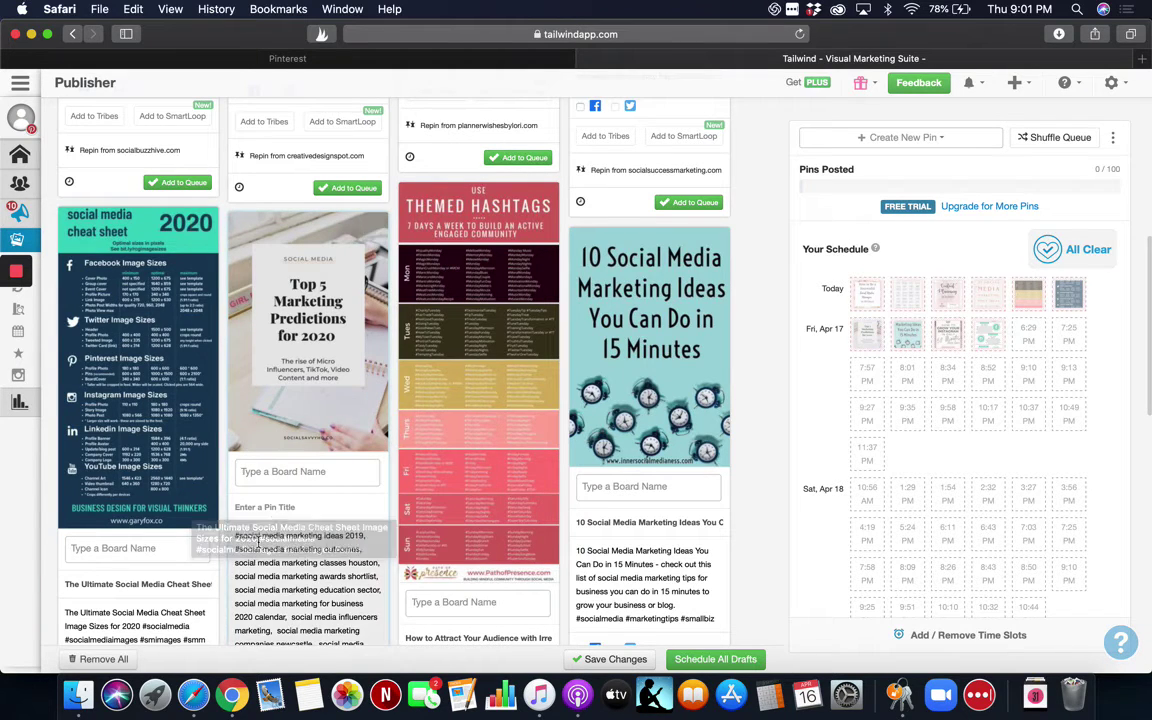
# Reassign Master bedrooms decor to the predictions pin, try queueing it, then remove the board again.
pyautogui.moveTo(241, 515)
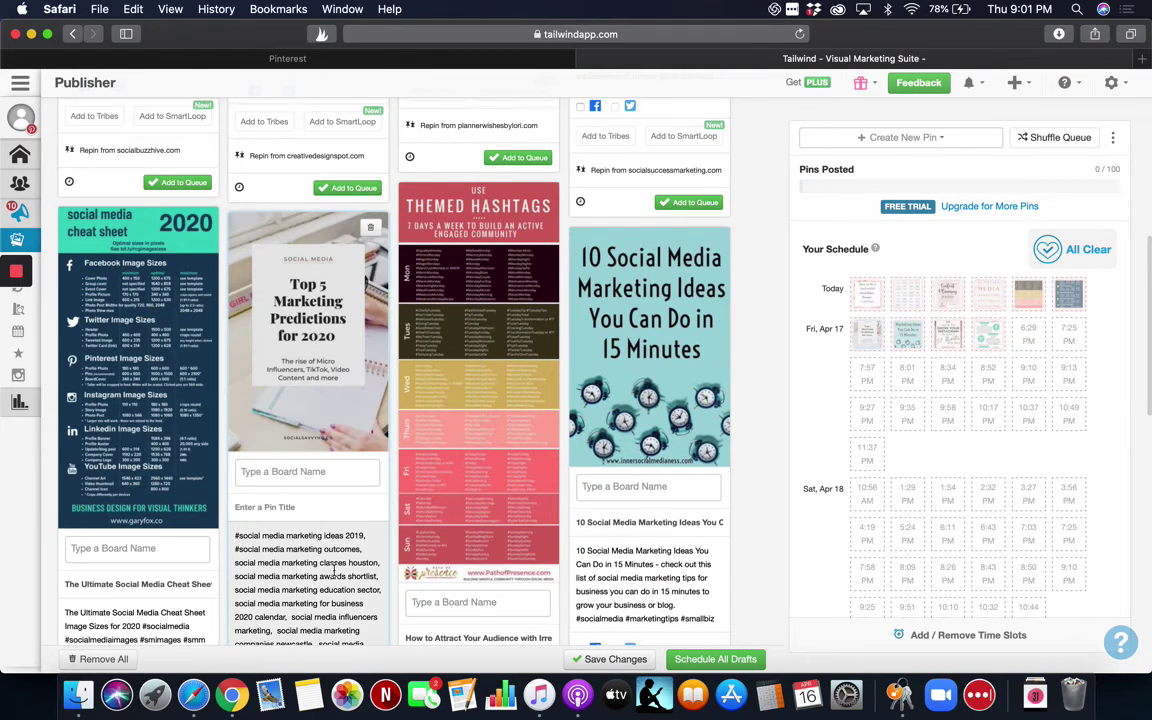
pyautogui.scroll(-3, 334, 569)
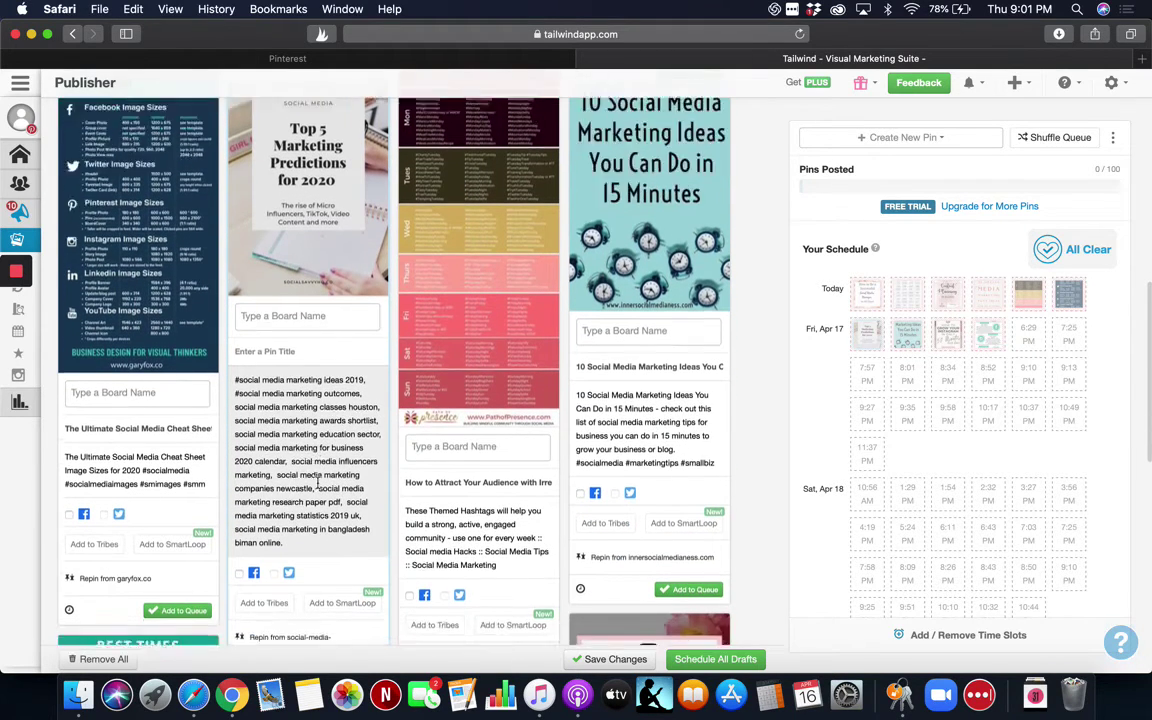
pyautogui.scroll(-3, 318, 482)
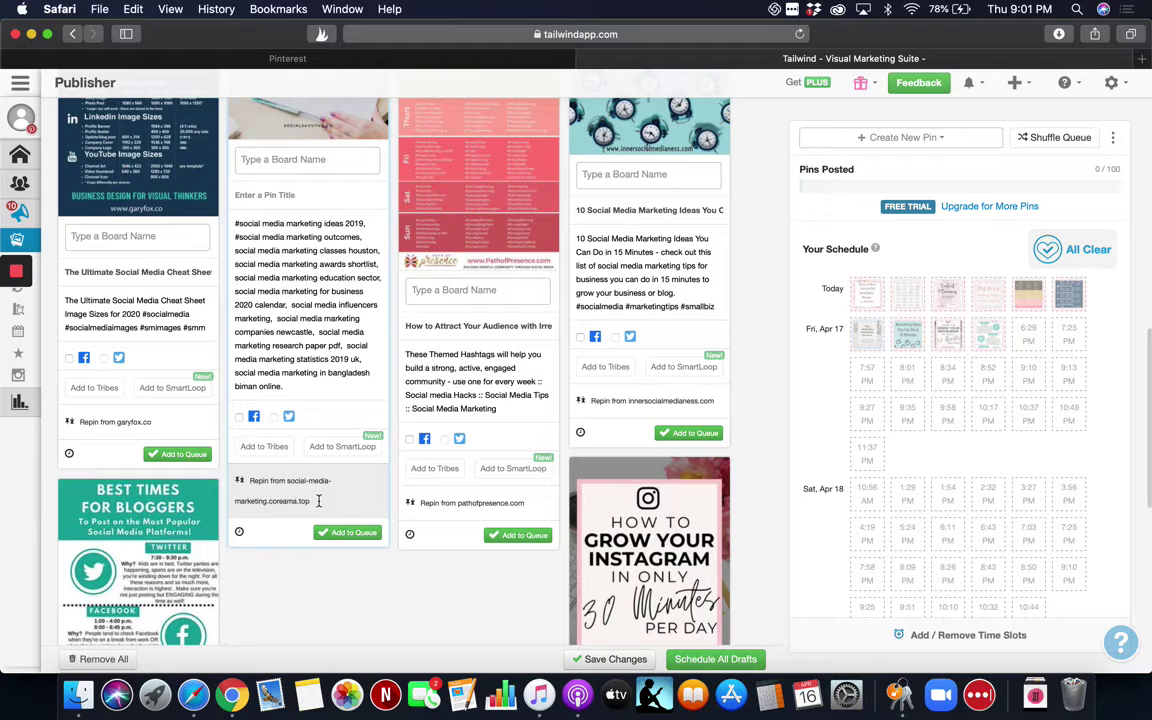
pyautogui.scroll(5, 318, 500)
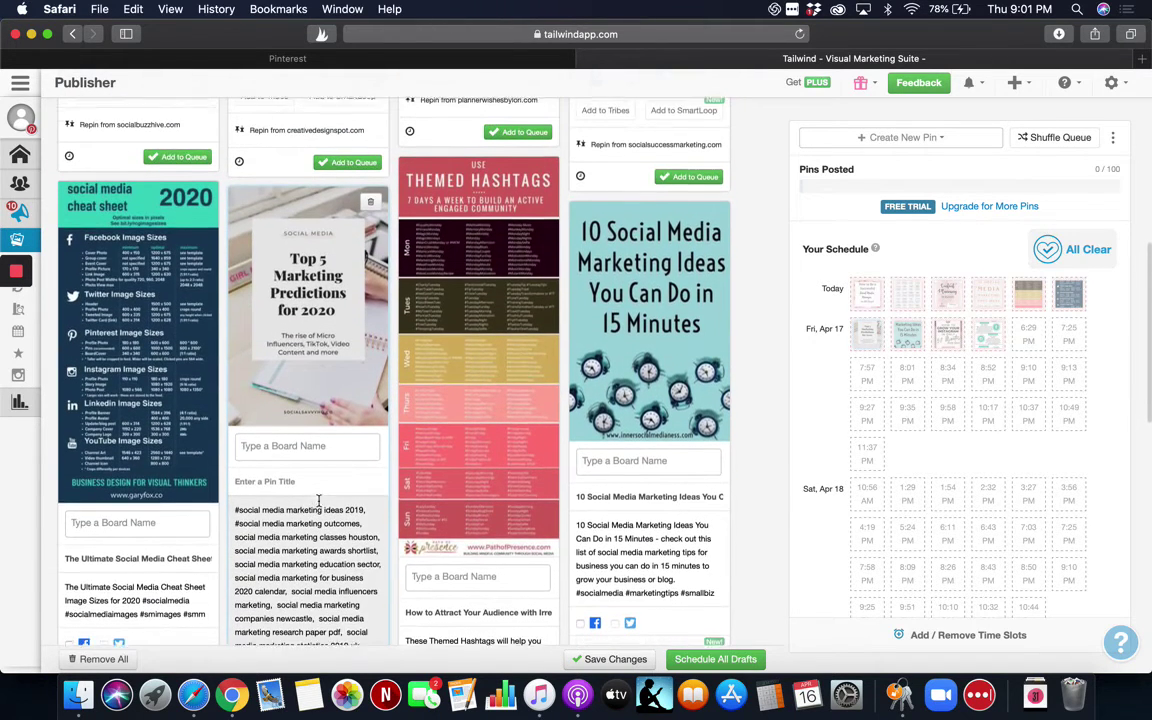
pyautogui.scroll(-5, 312, 505)
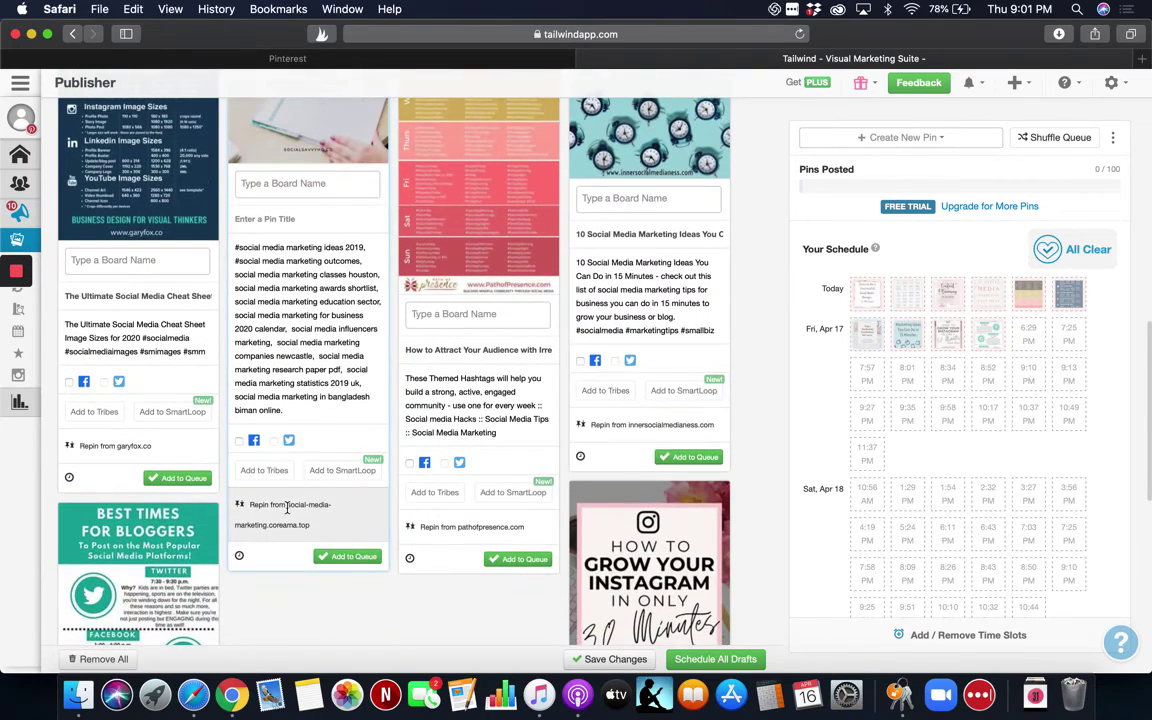
pyautogui.click(300, 183)
pyautogui.click(292, 207)
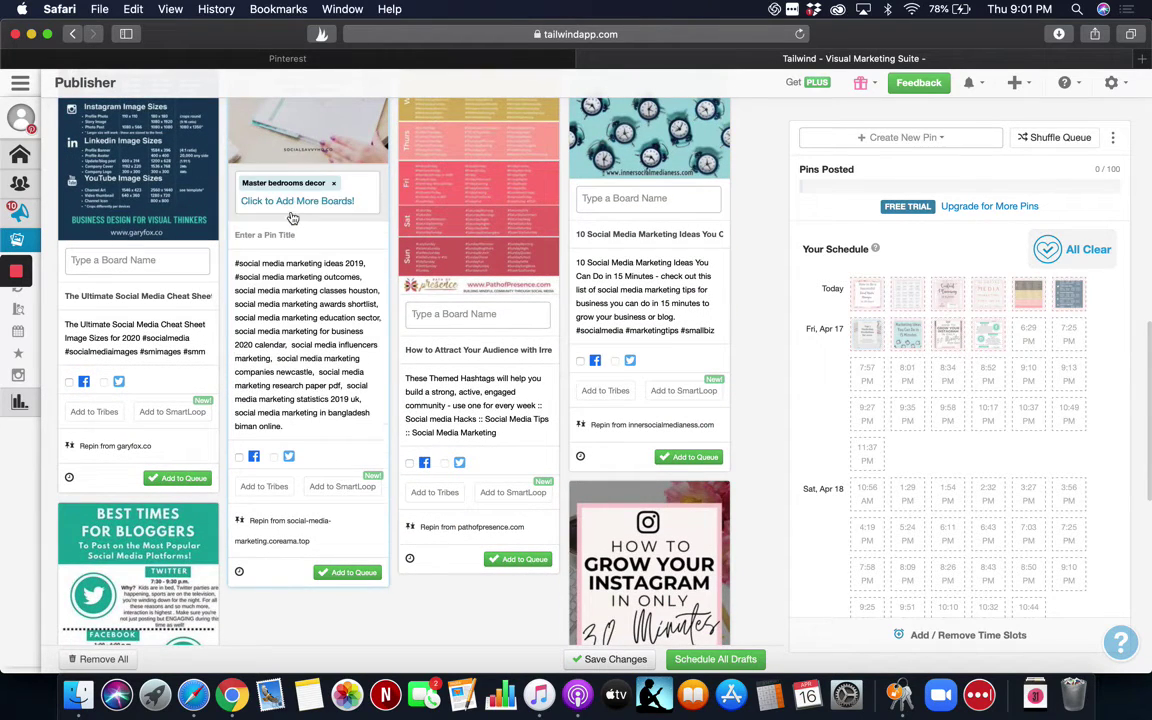
pyautogui.click(362, 577)
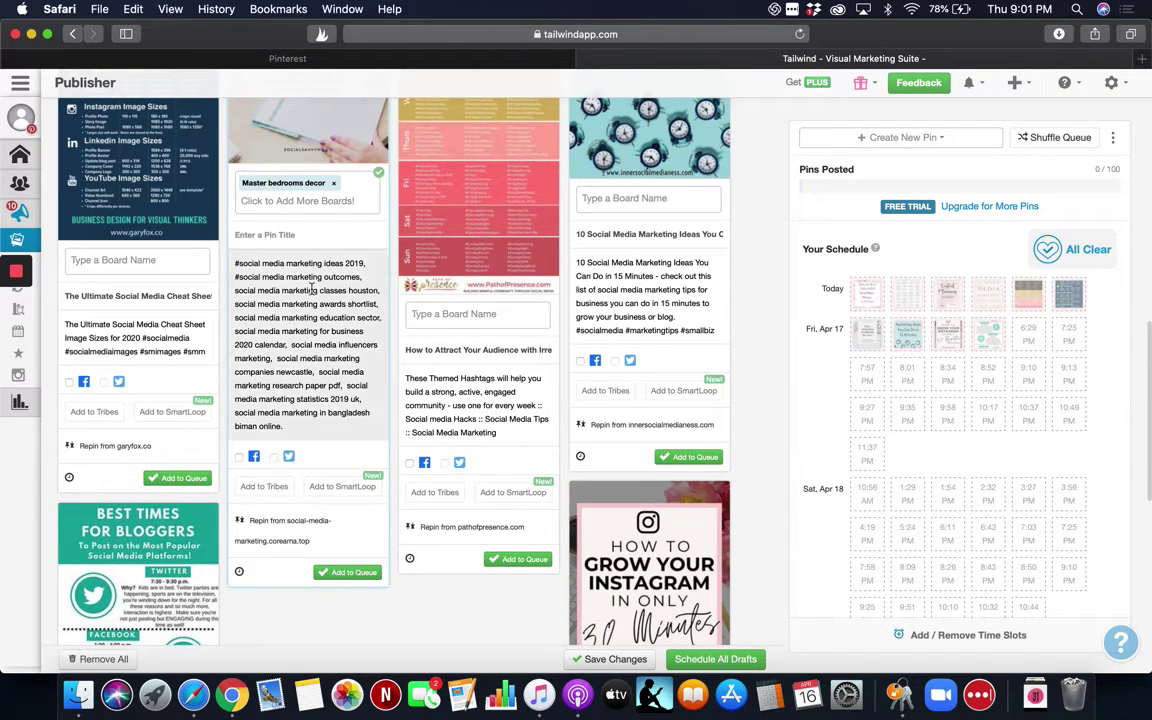
pyautogui.click(333, 183)
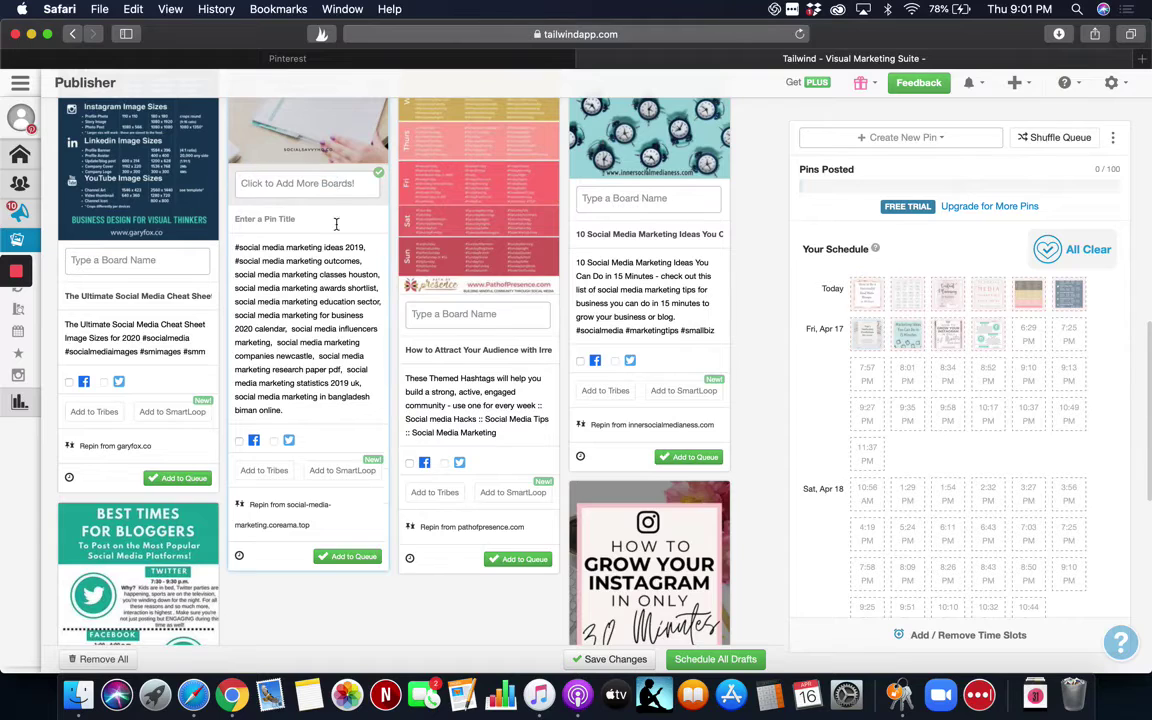
pyautogui.scroll(5, 339, 300)
pyautogui.scroll(5, 339, 311)
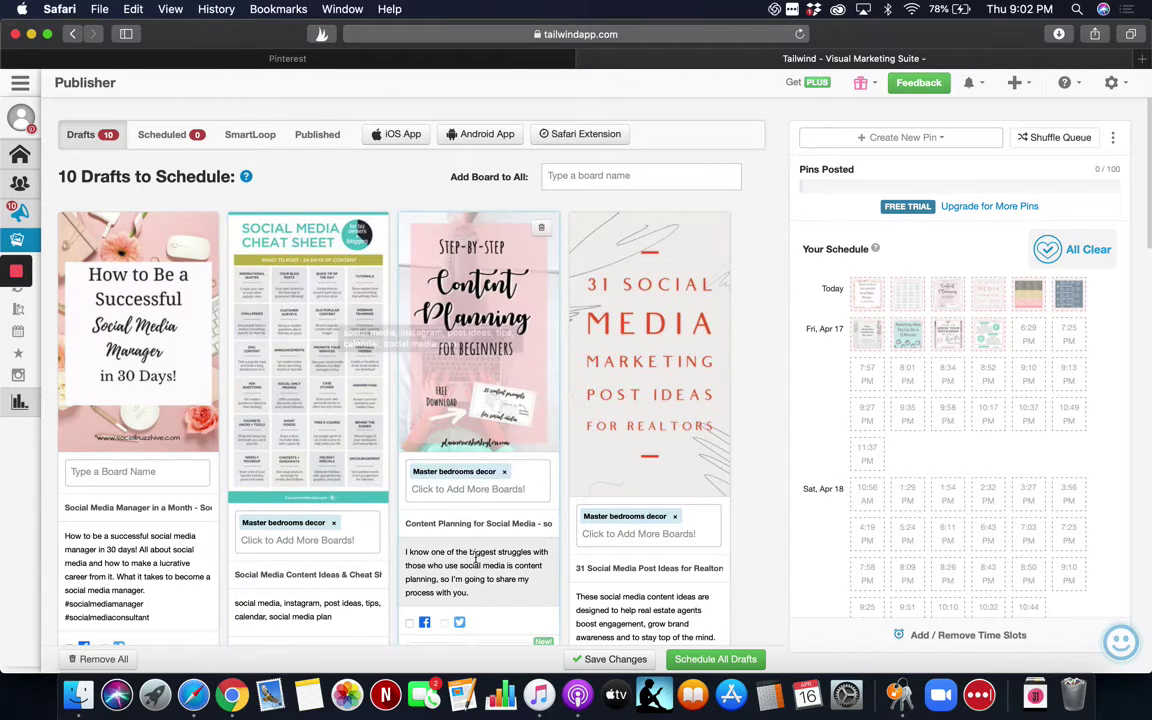
# Remove Master bedrooms decor from the second, third and fourth drafts, then review all drafts.
pyautogui.scroll(-3, 505, 470)
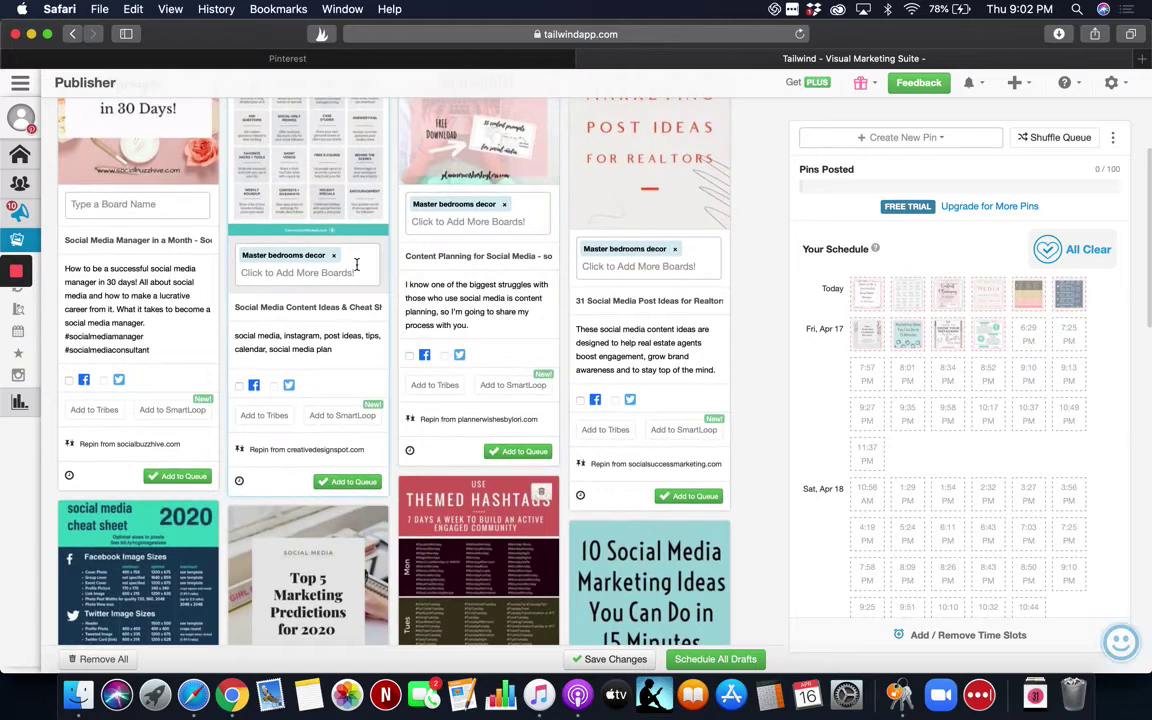
pyautogui.click(336, 257)
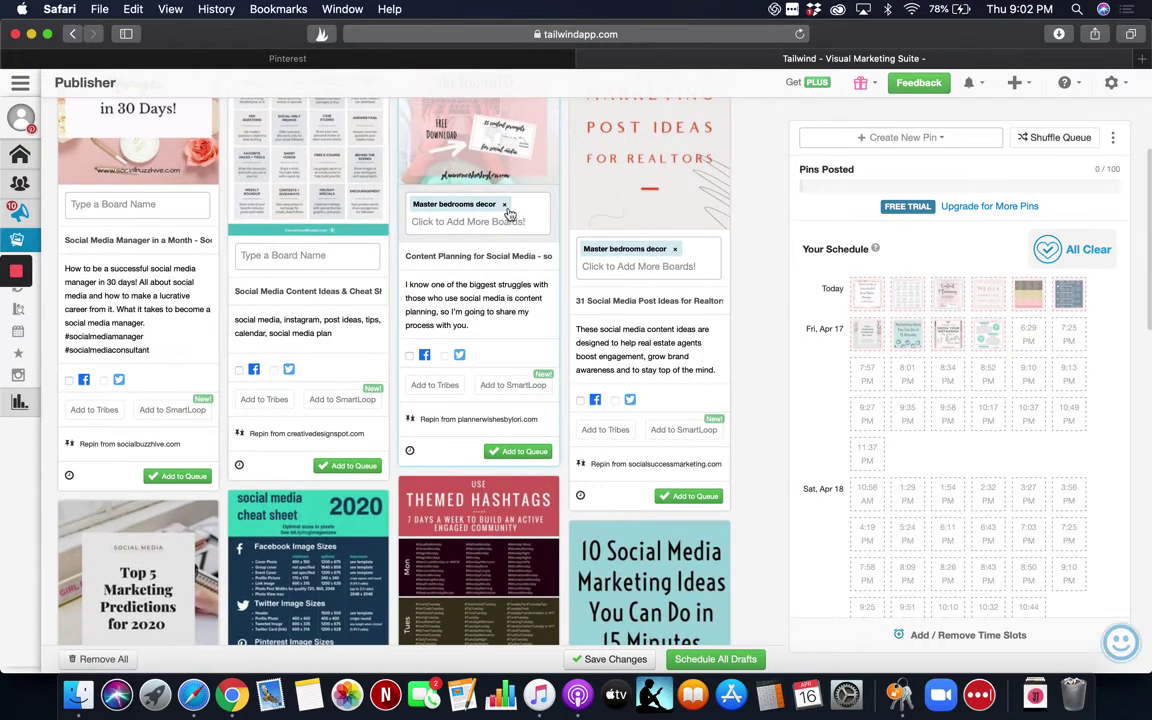
pyautogui.click(504, 204)
pyautogui.click(673, 249)
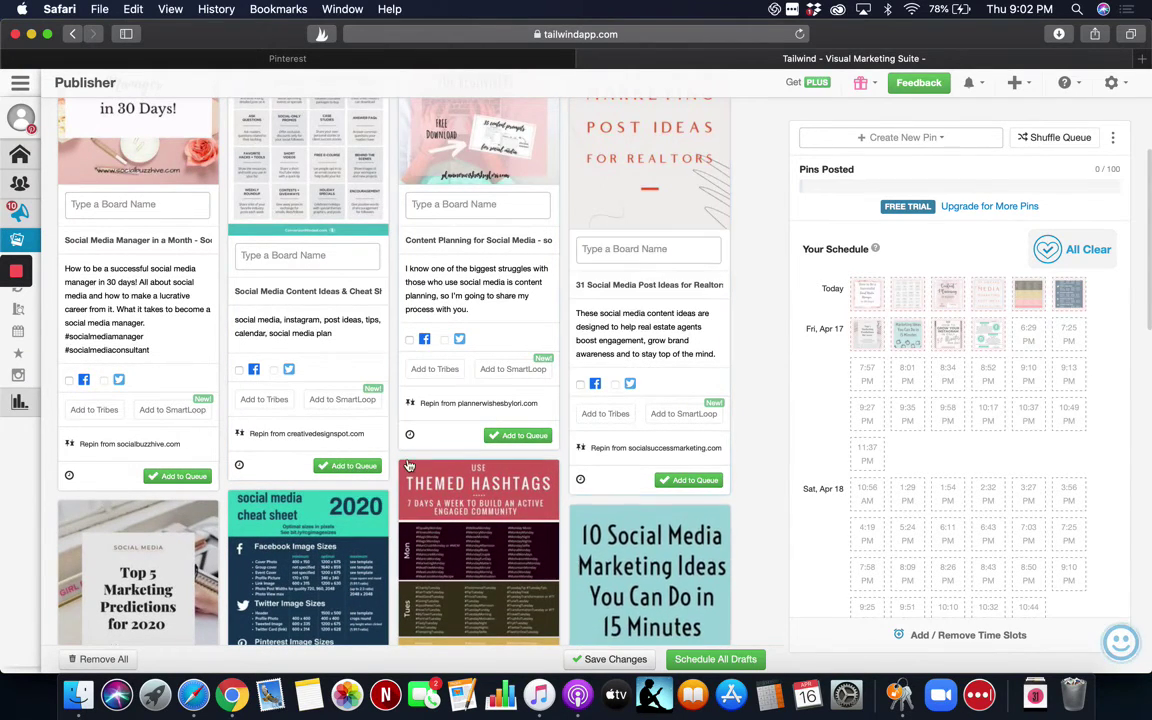
pyautogui.scroll(-6, 409, 466)
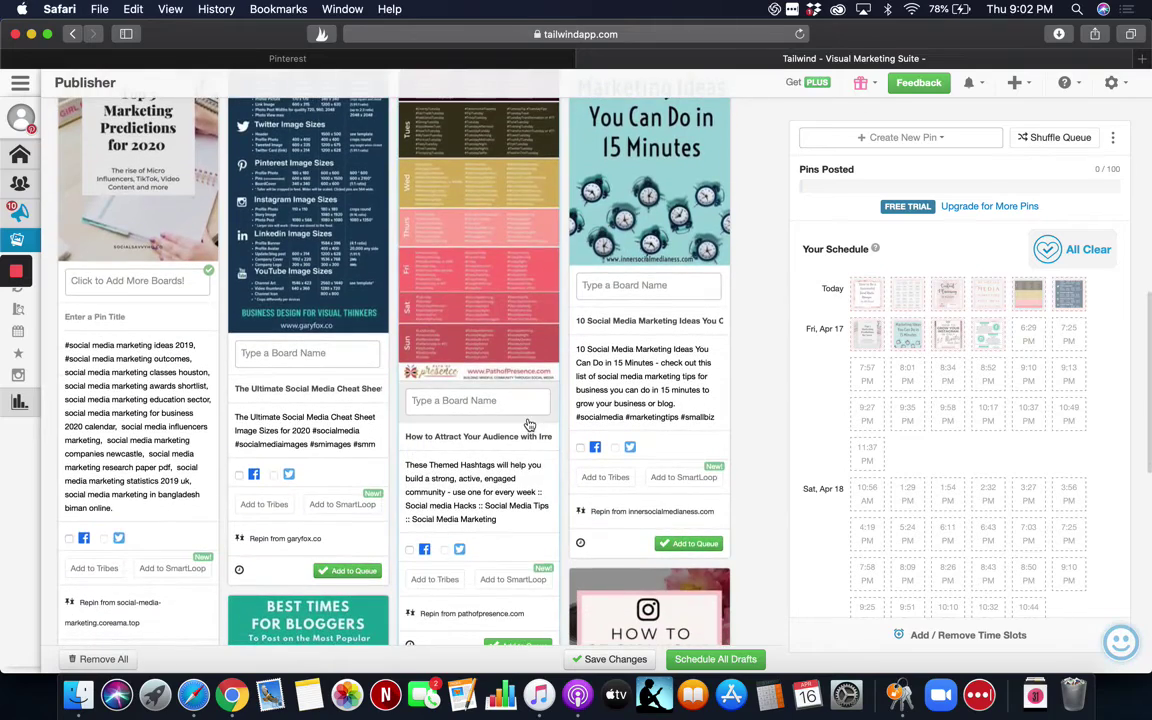
pyautogui.scroll(1, 527, 420)
pyautogui.scroll(-1, 528, 419)
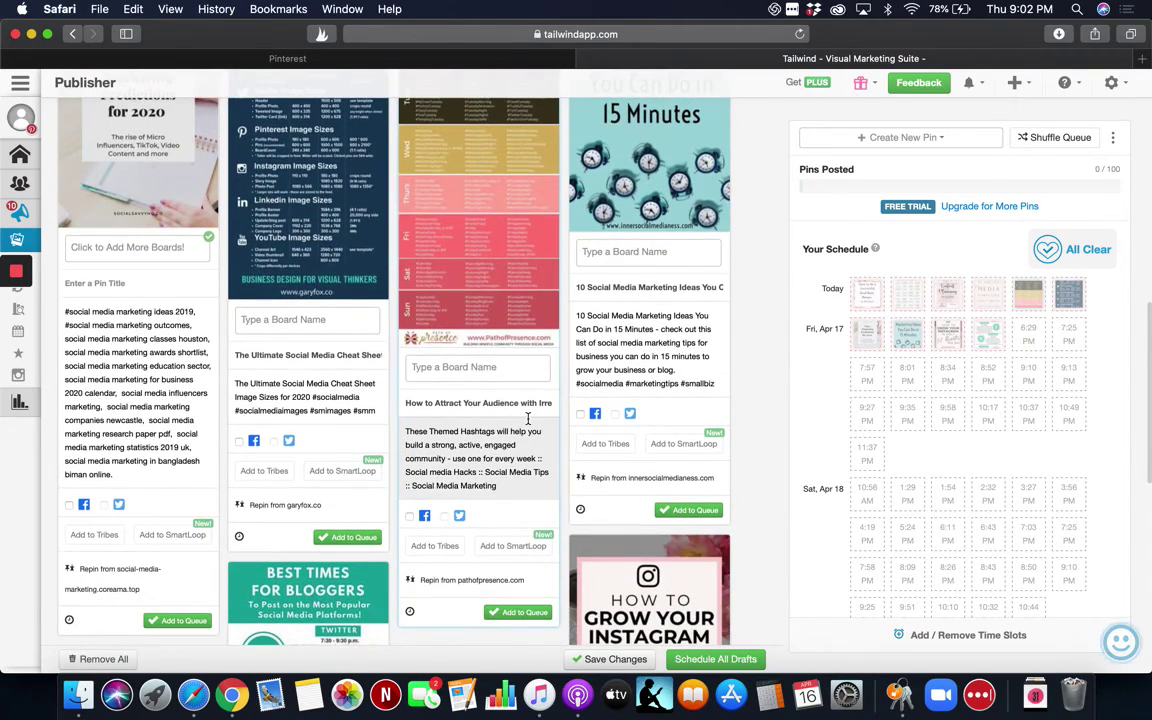
pyautogui.scroll(-4, 528, 419)
pyautogui.scroll(-5, 528, 419)
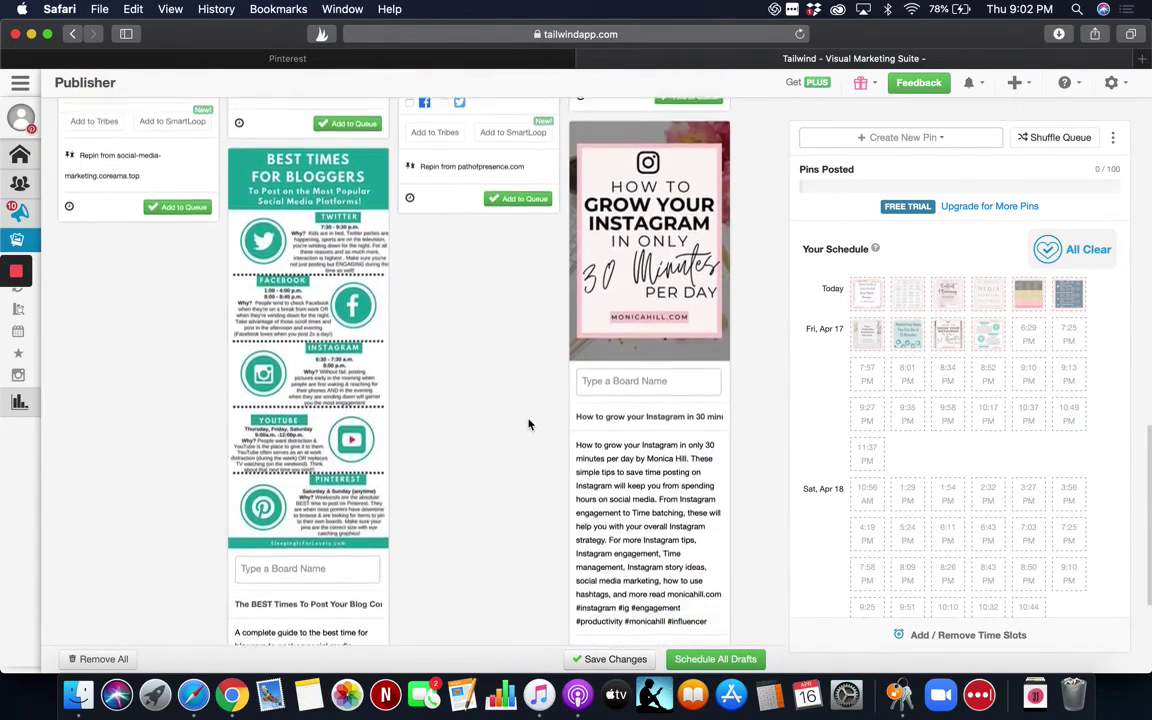
pyautogui.scroll(-2, 529, 424)
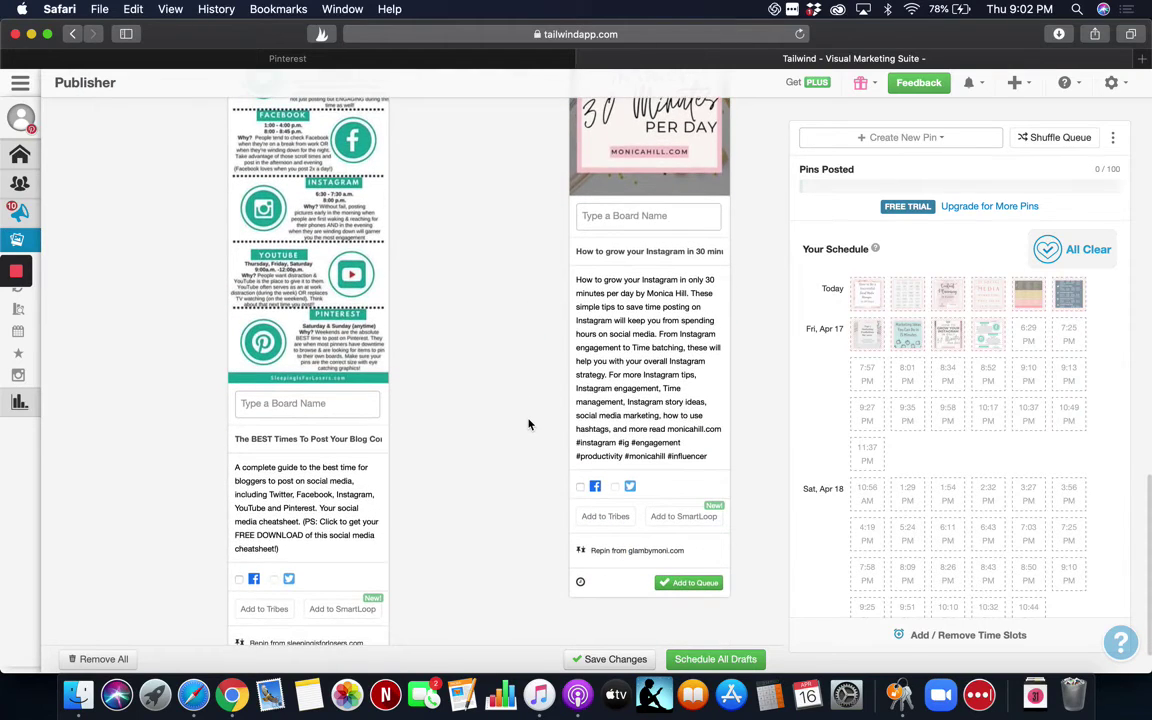
pyautogui.scroll(-1, 529, 424)
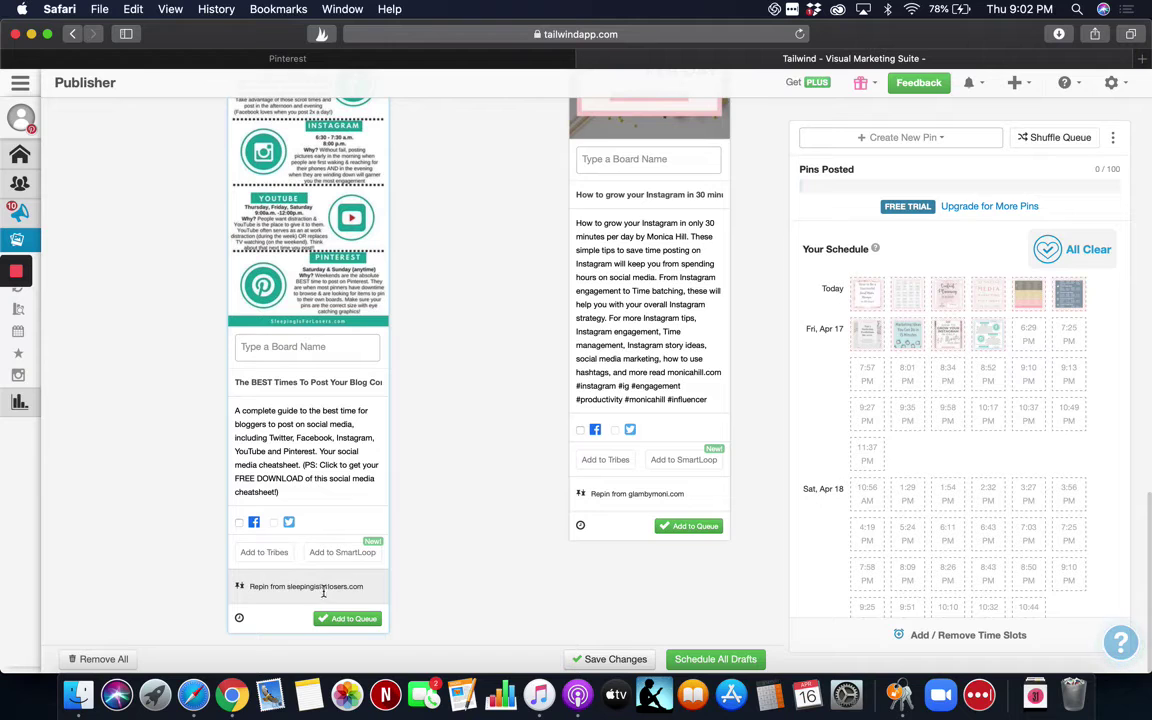
pyautogui.scroll(6, 471, 500)
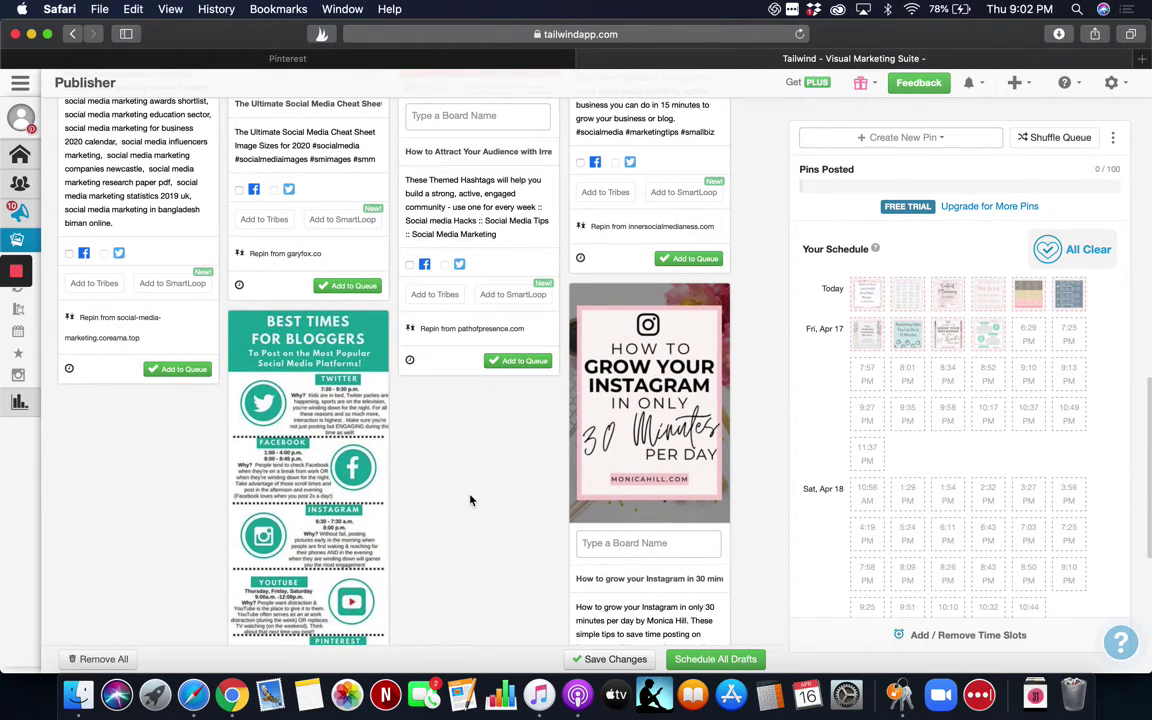
pyautogui.scroll(7, 471, 500)
pyautogui.scroll(10, 471, 500)
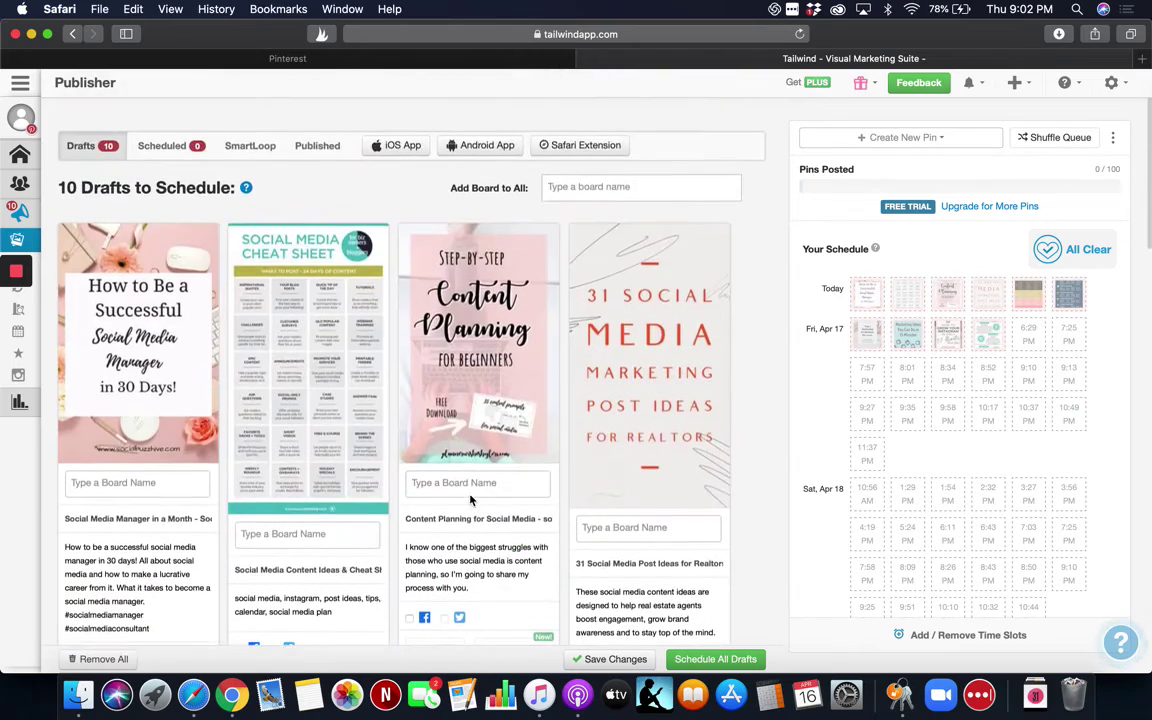
# Choose Pin from Instagram from the Create New Pin menu.
pyautogui.moveTo(469, 494)
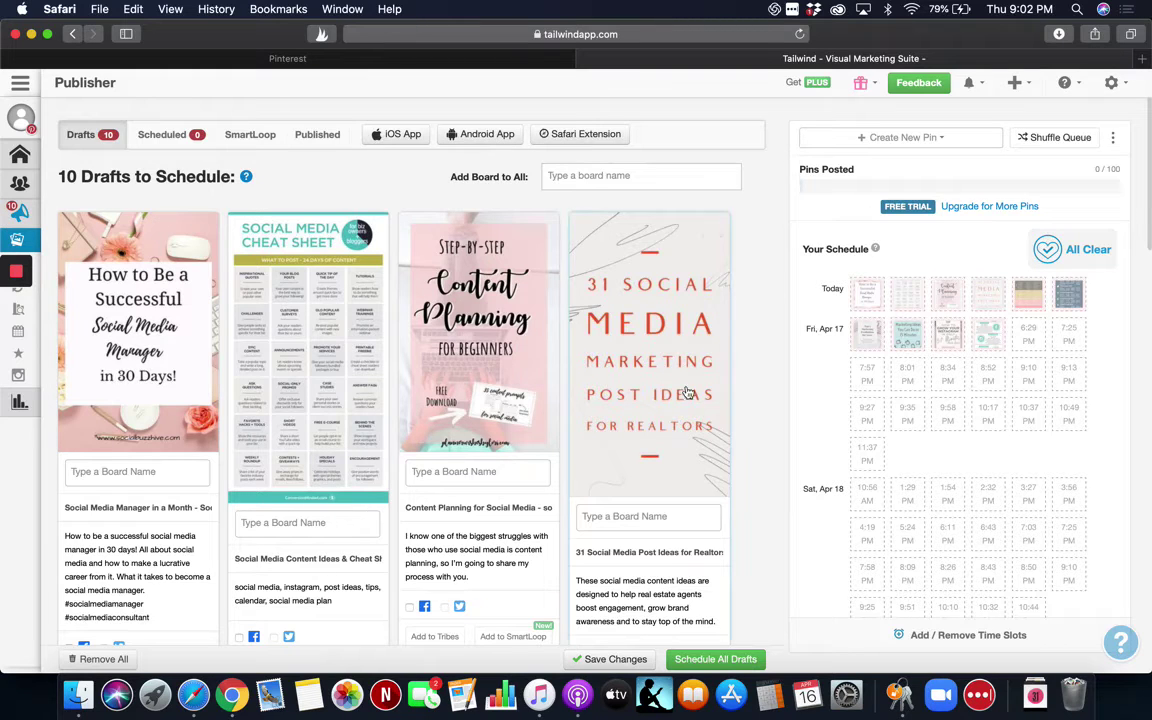
pyautogui.click(903, 141)
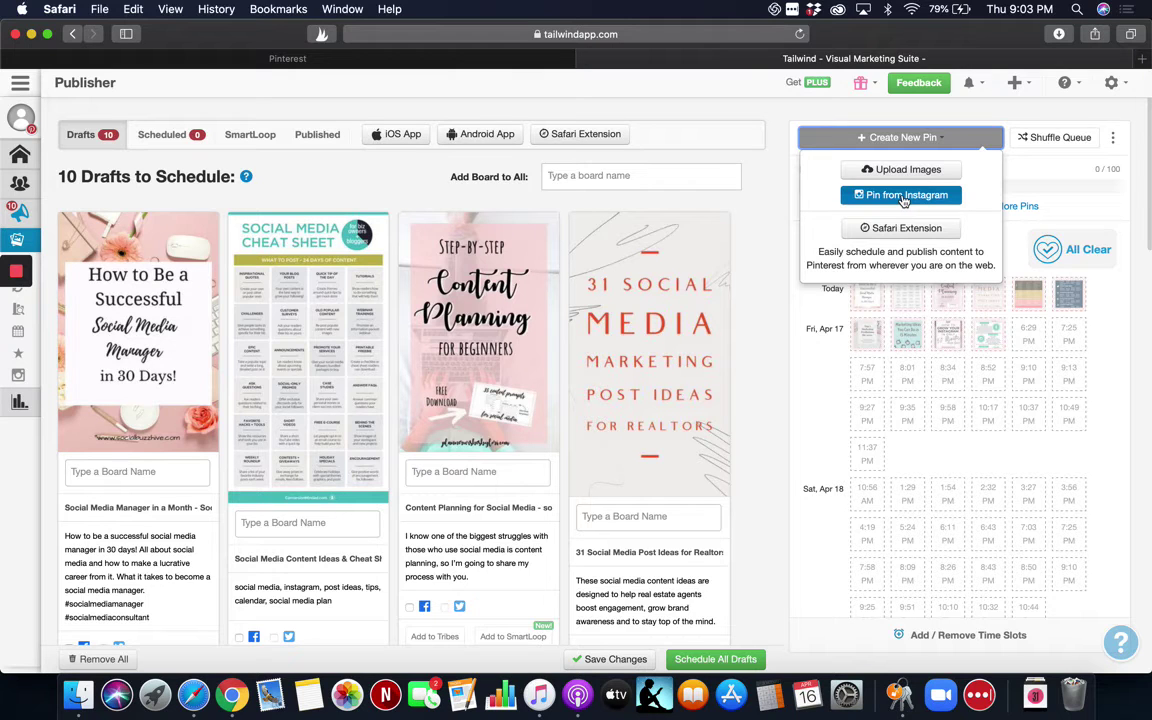
pyautogui.click(905, 196)
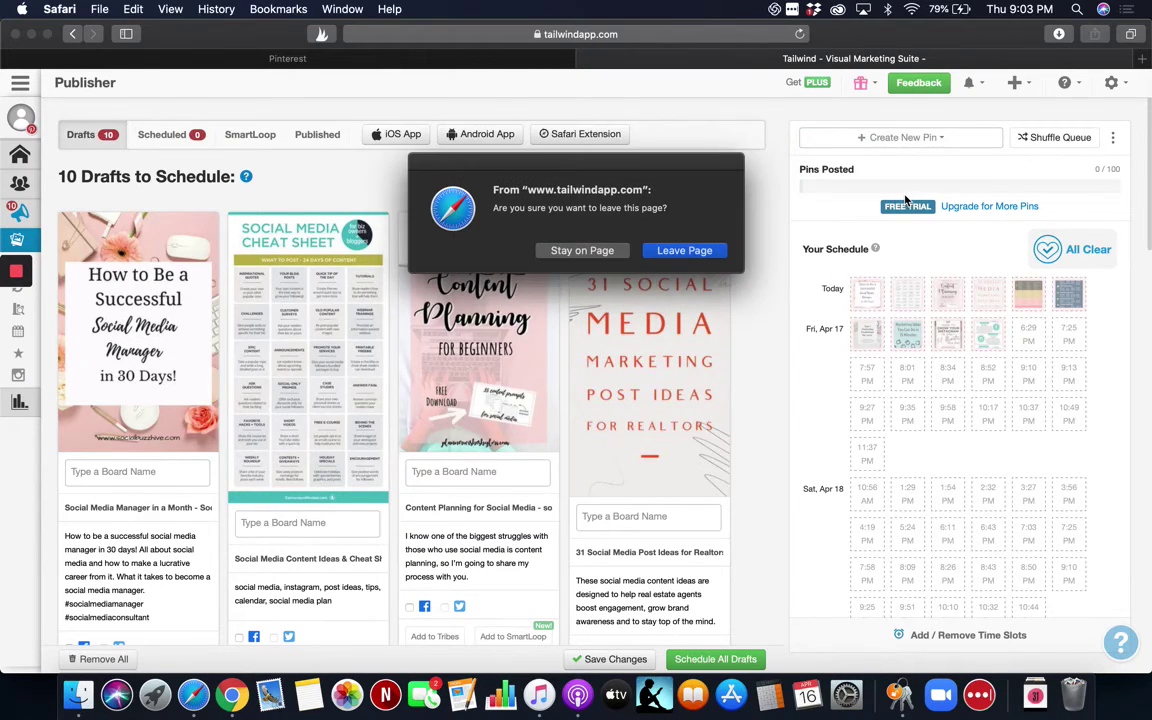
# Confirm leaving the drafts page and start Sign In with Instagram in Settings.
pyautogui.click(686, 251)
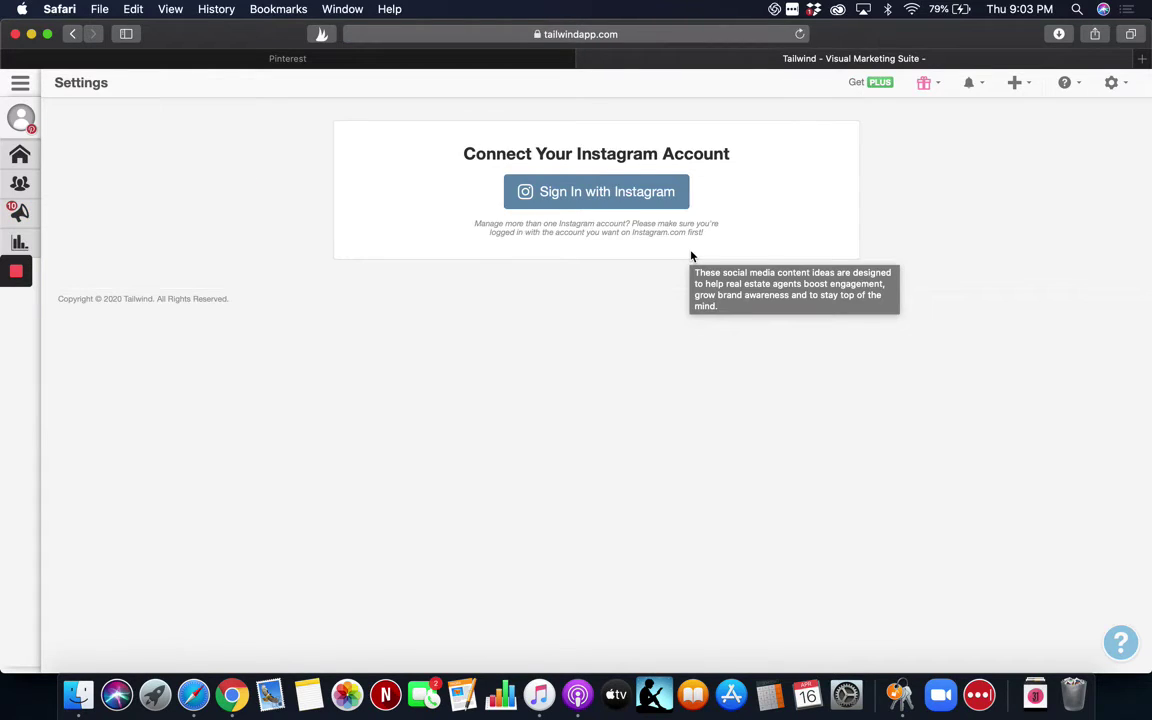
pyautogui.click(613, 195)
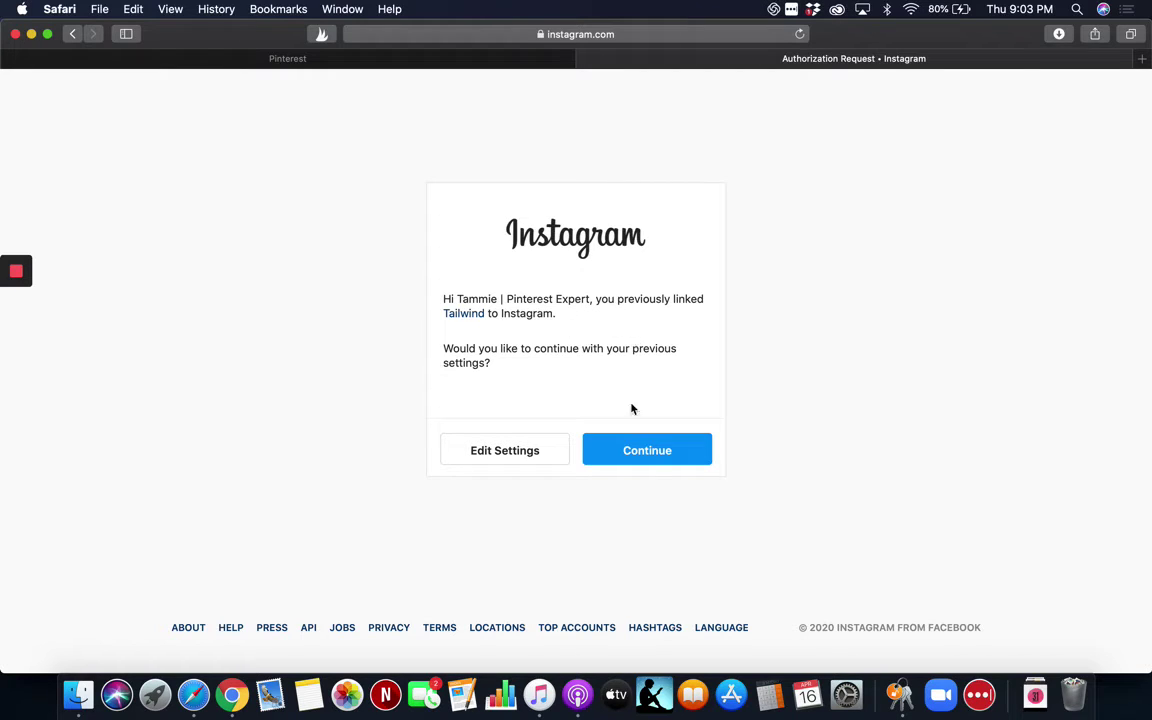
# Continue the Instagram authorization request using the previous settings.
pyautogui.click(652, 451)
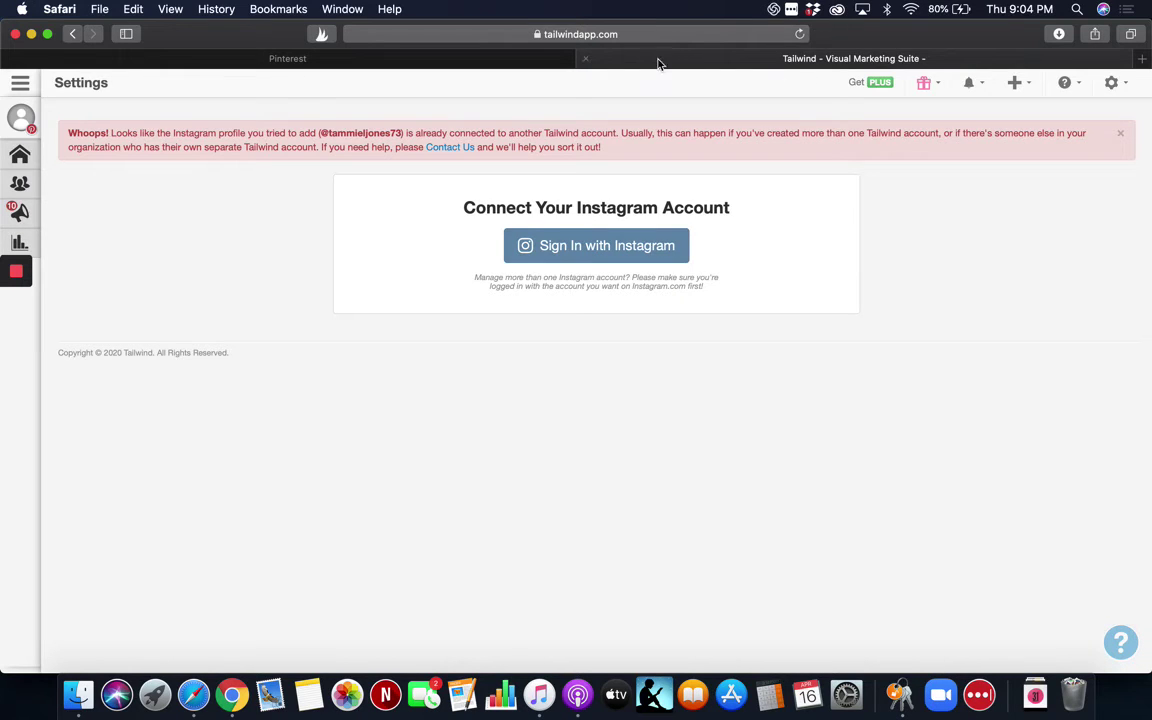
# Expand Publisher in the left sidebar and go to Scheduled Pins.
pyautogui.moveTo(20, 160)
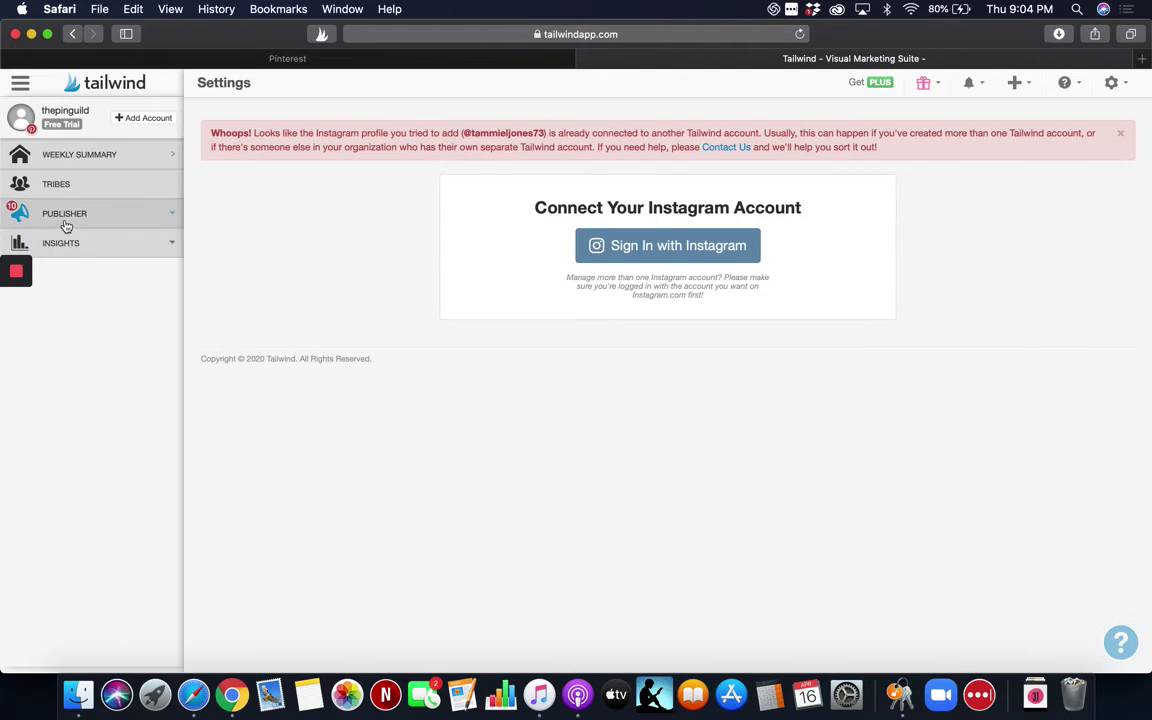
pyautogui.click(64, 218)
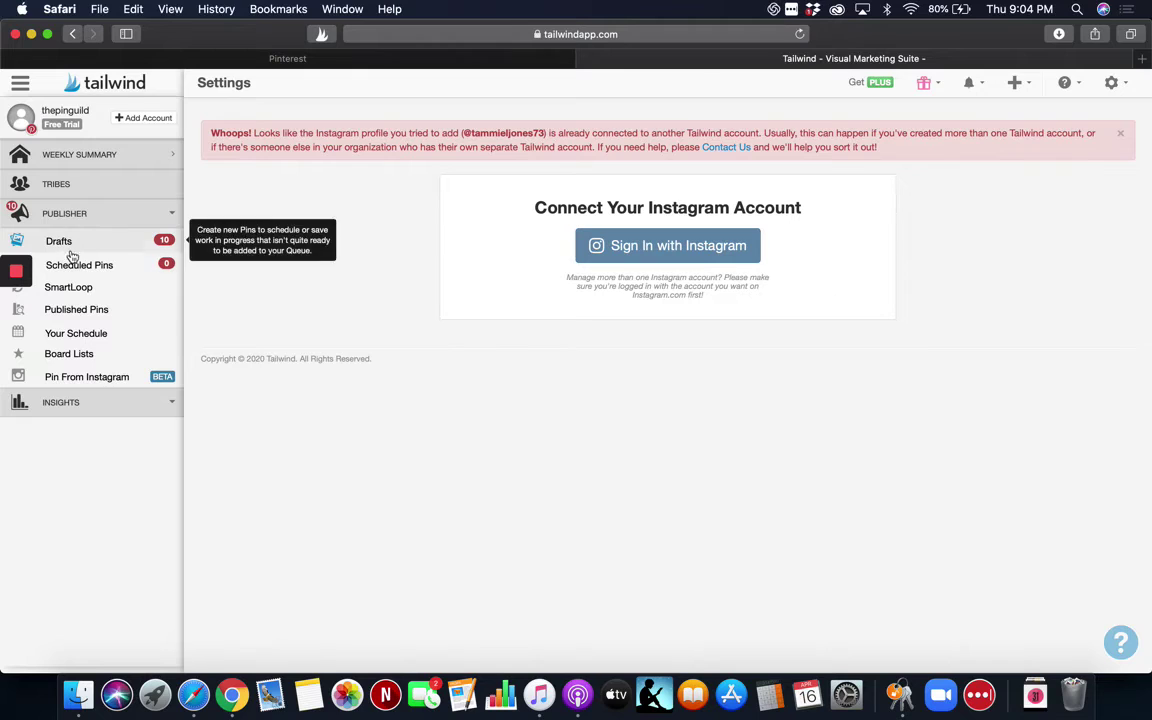
pyautogui.click(80, 266)
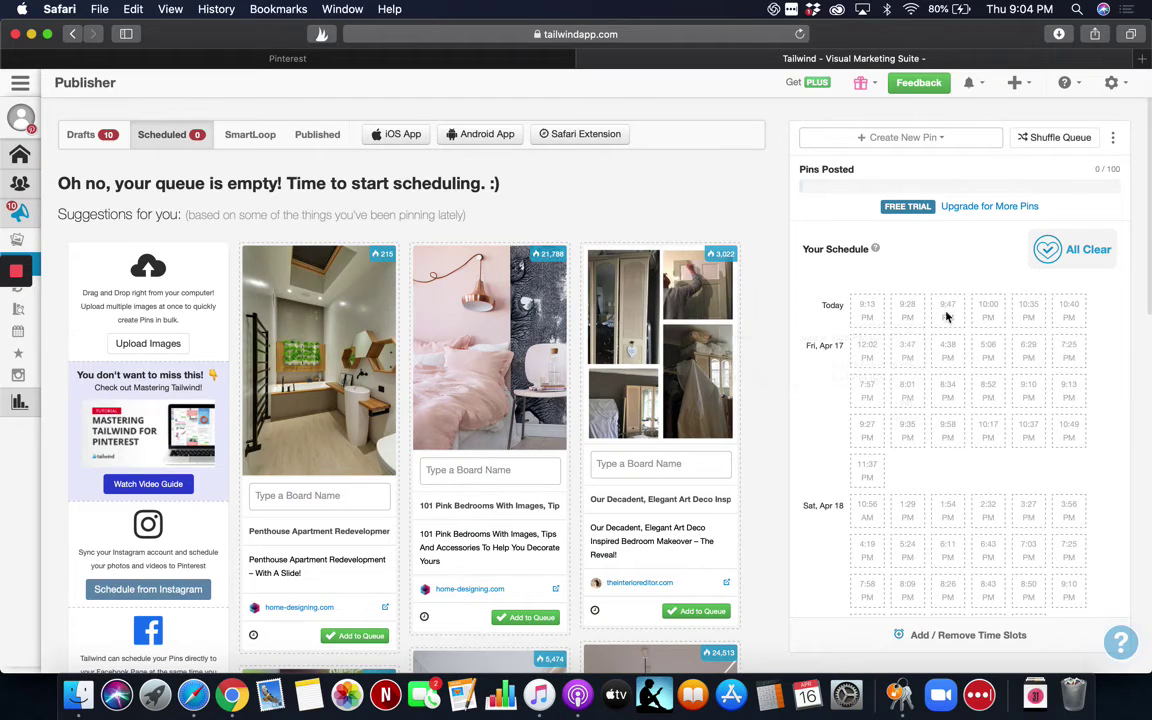
# Scroll through the suggested pins below the empty queue, then switch to Pinterest's results.
pyautogui.moveTo(934, 380)
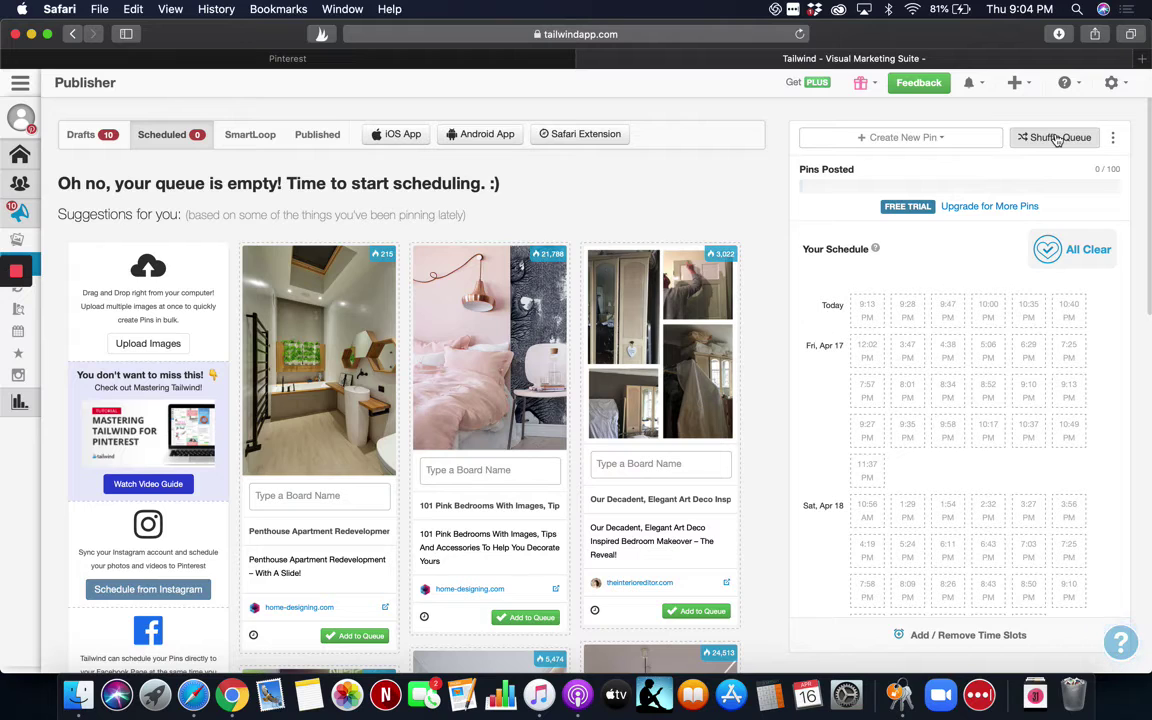
pyautogui.click(440, 510)
pyautogui.scroll(-4, 440, 512)
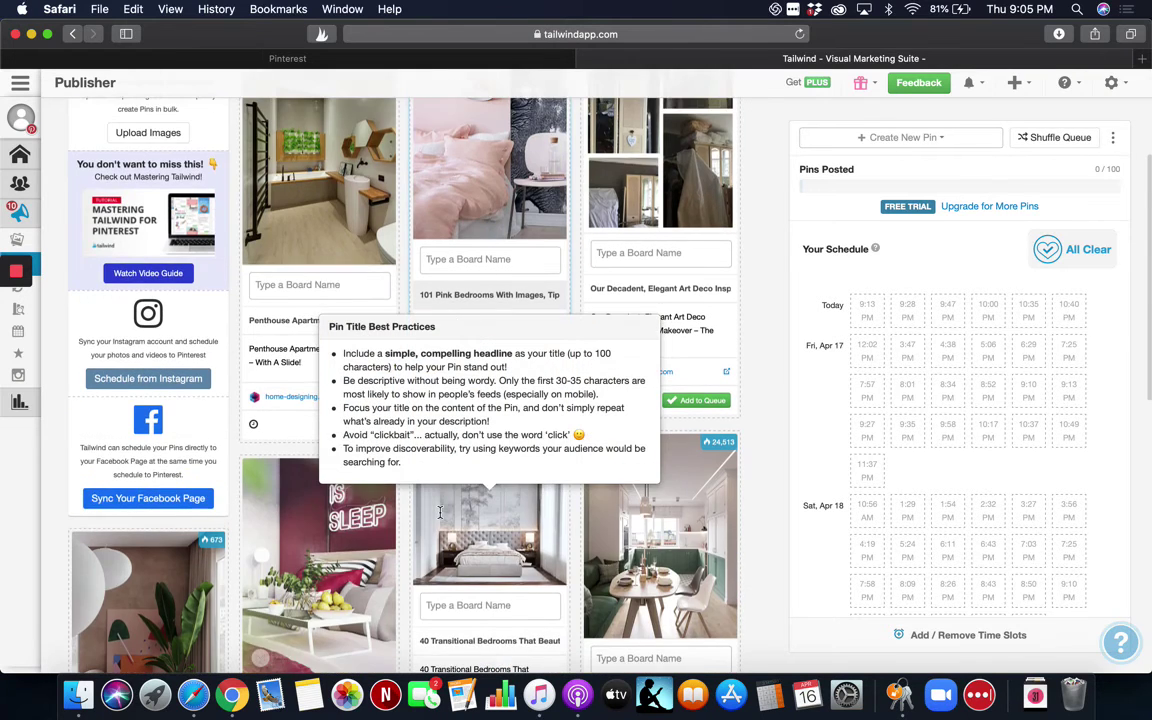
pyautogui.scroll(-7, 440, 512)
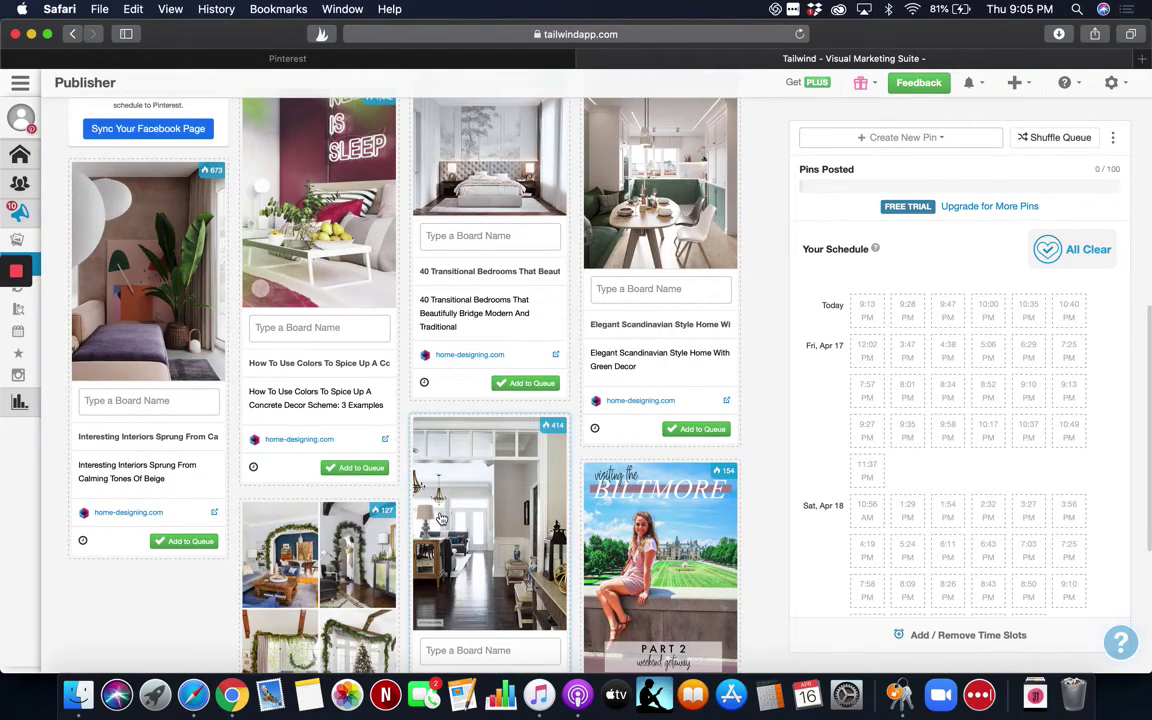
pyautogui.scroll(-1, 440, 518)
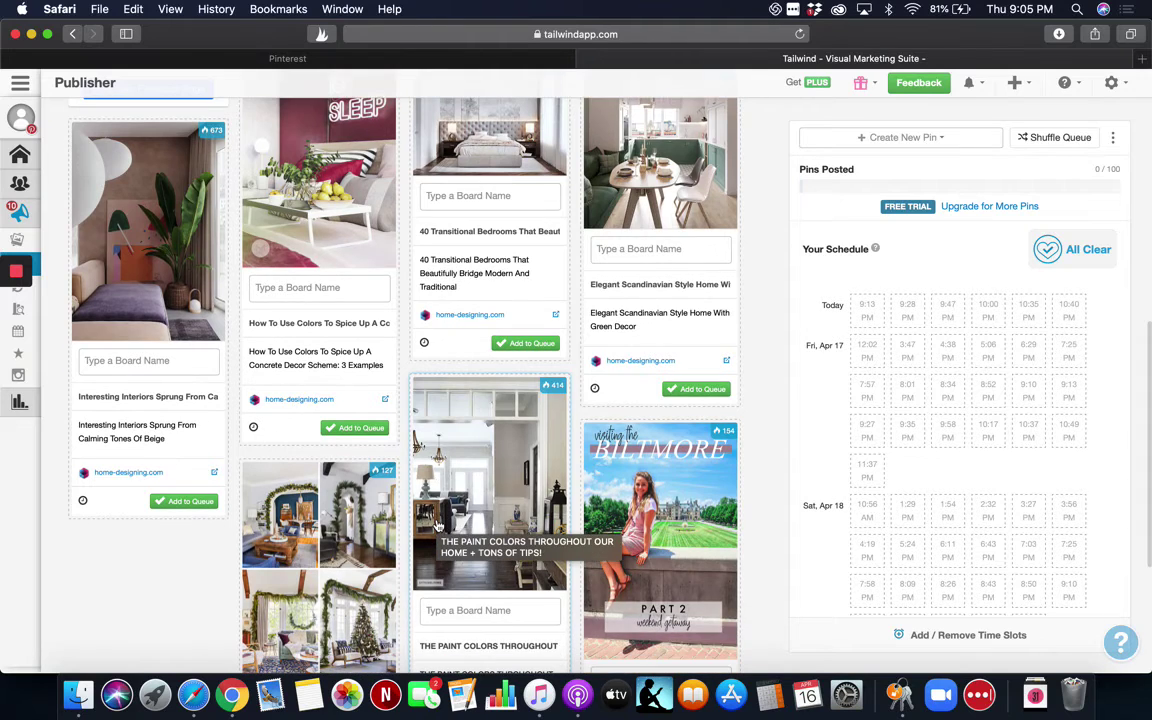
pyautogui.scroll(-5, 437, 525)
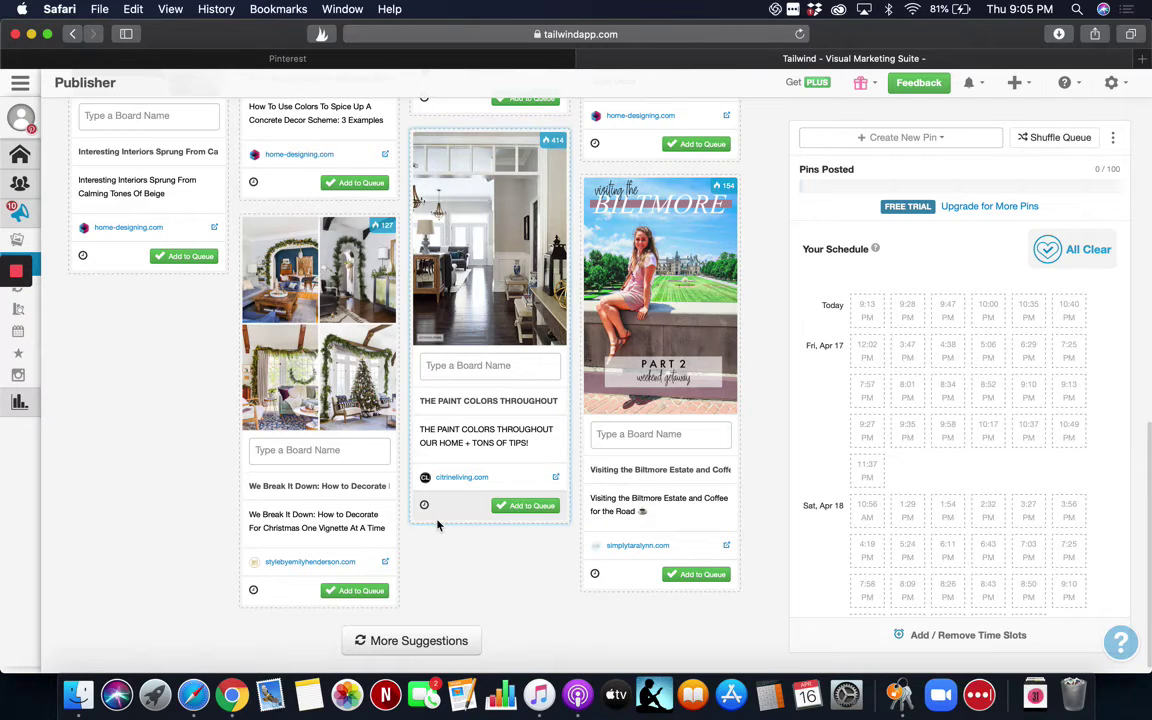
pyautogui.click(305, 62)
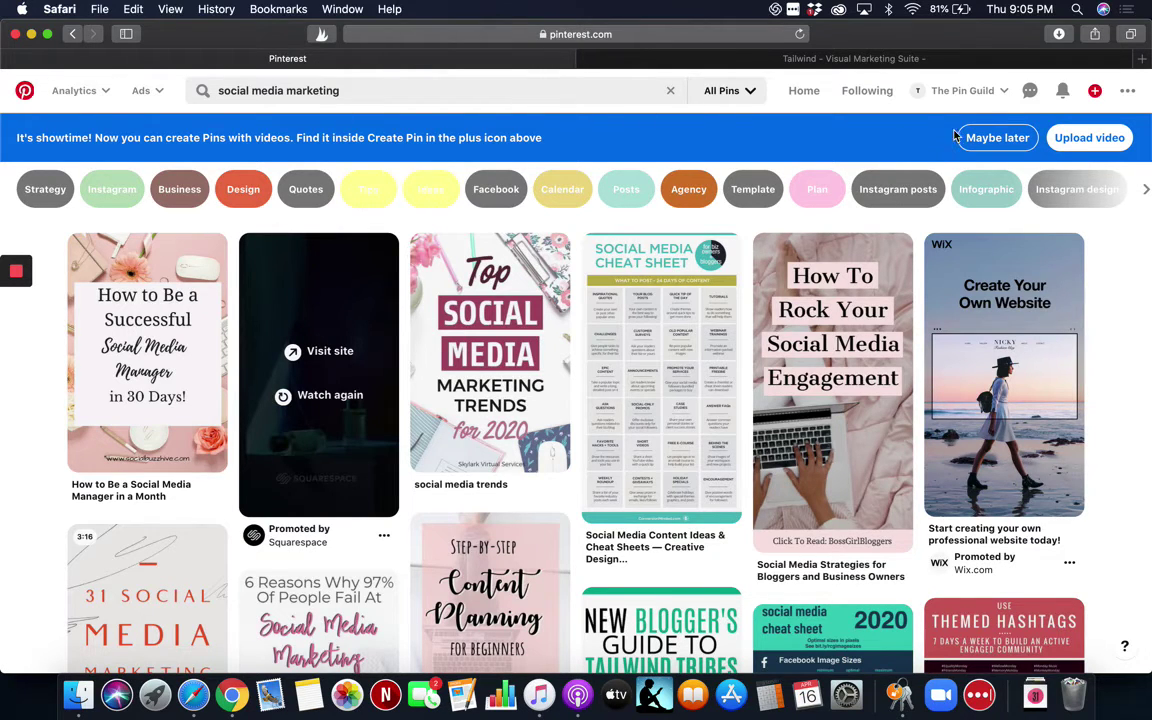
# Go to the Pinterest profile's boards list.
pyautogui.click(920, 91)
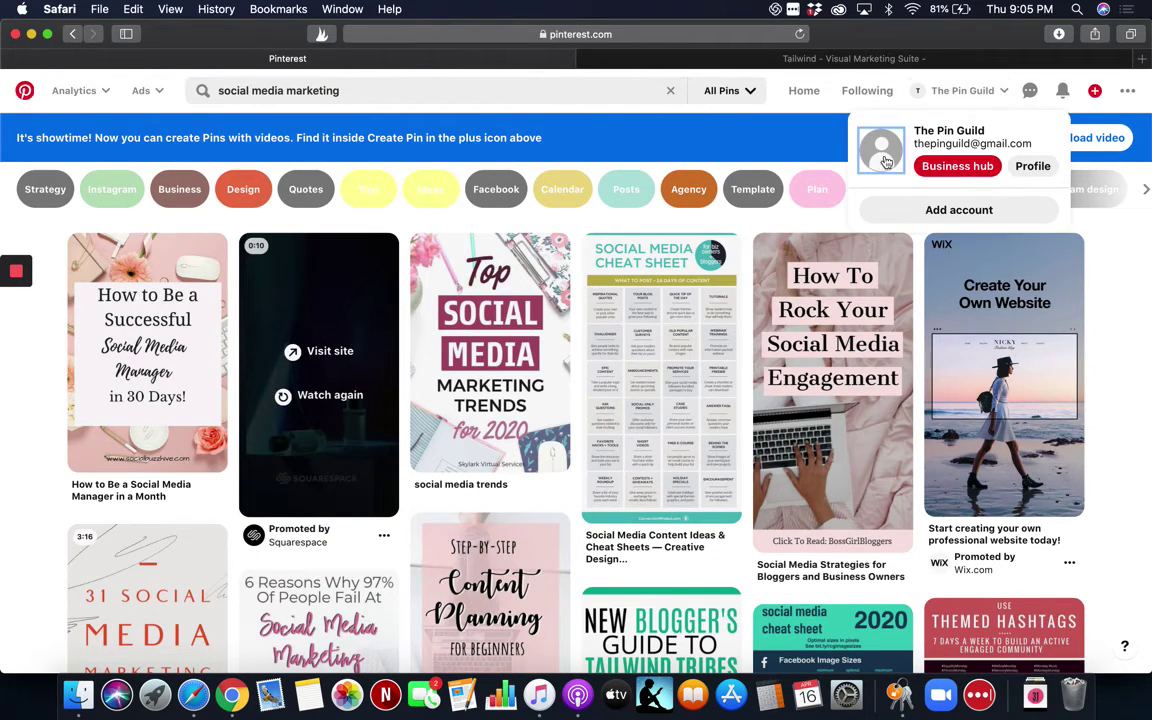
pyautogui.click(884, 160)
pyautogui.click(621, 478)
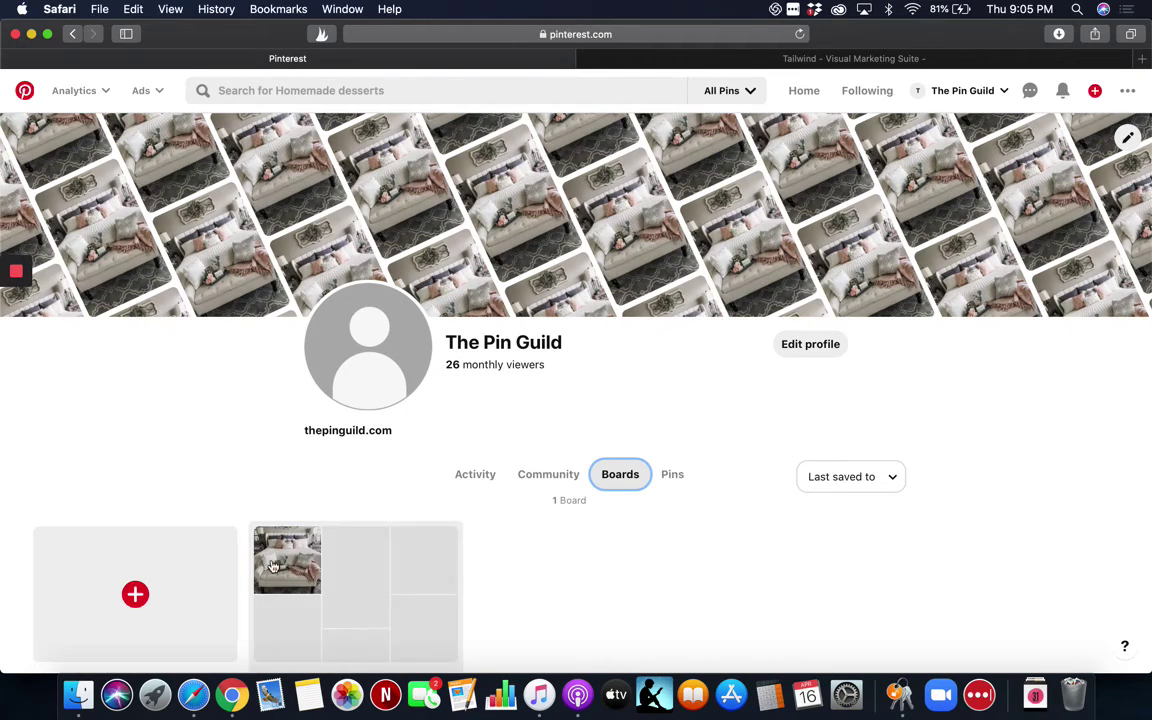
# Create a board named 'Social Media', skip suggested pins, and return to Tailwind.
pyautogui.click(140, 595)
pyautogui.click(551, 328)
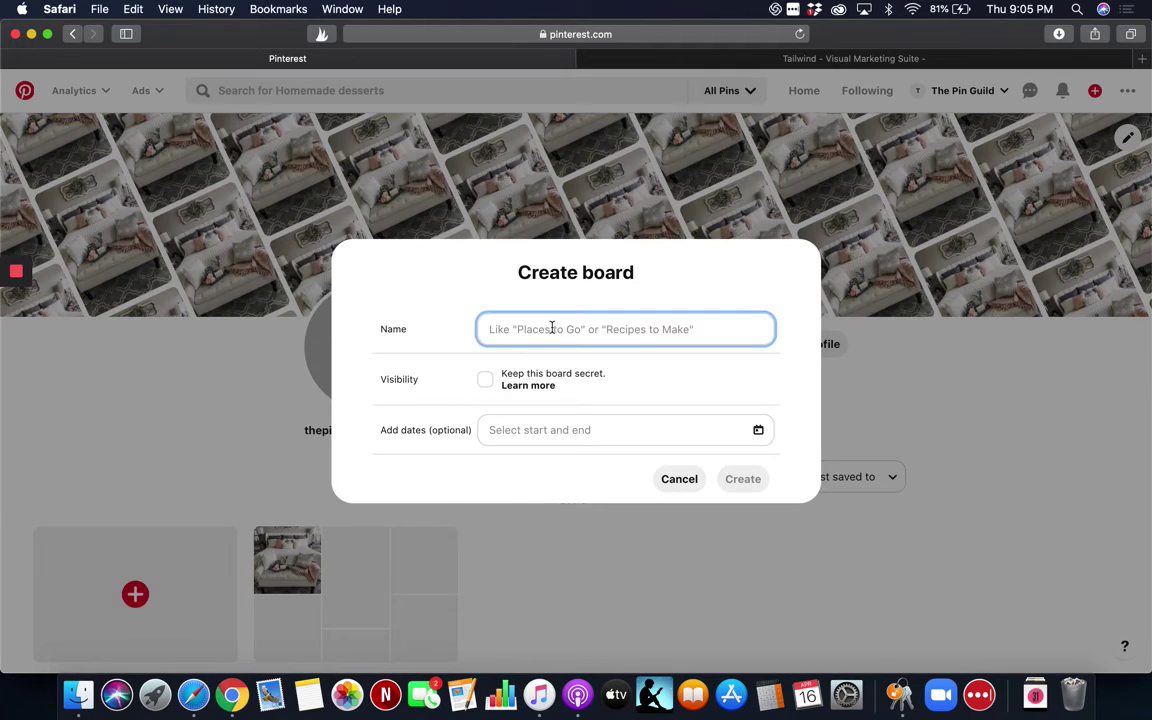
pyautogui.write('SM')
pyautogui.press('BackSpace')
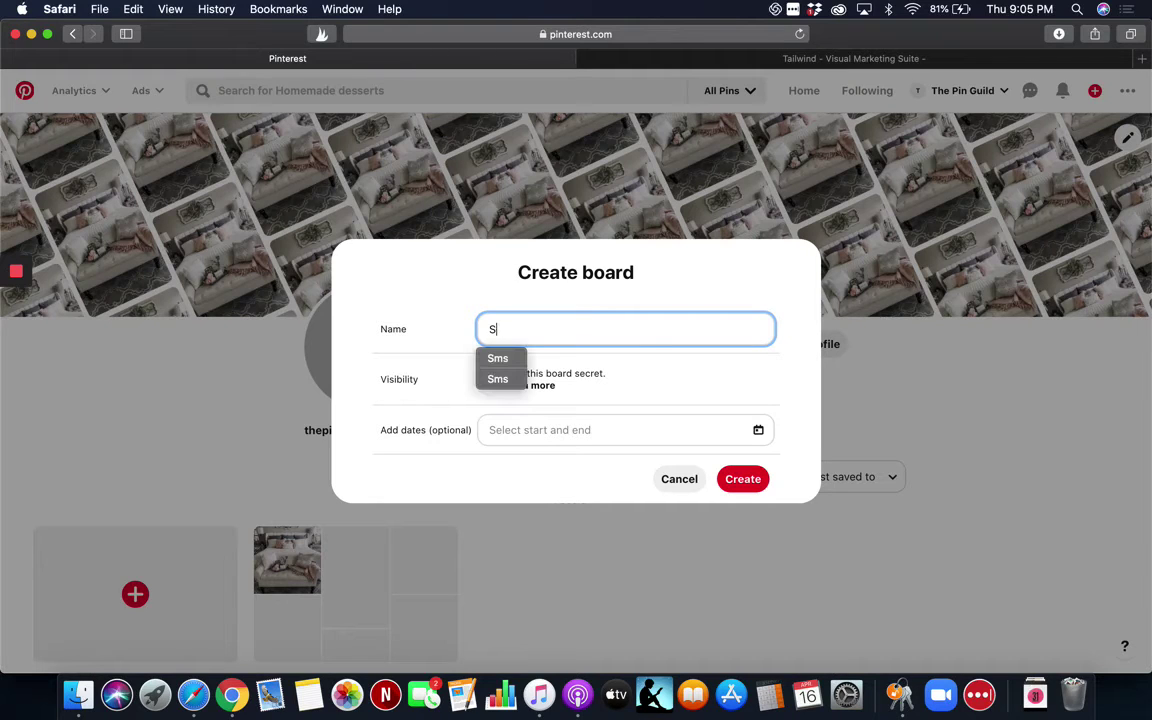
pyautogui.write('ocial Media')
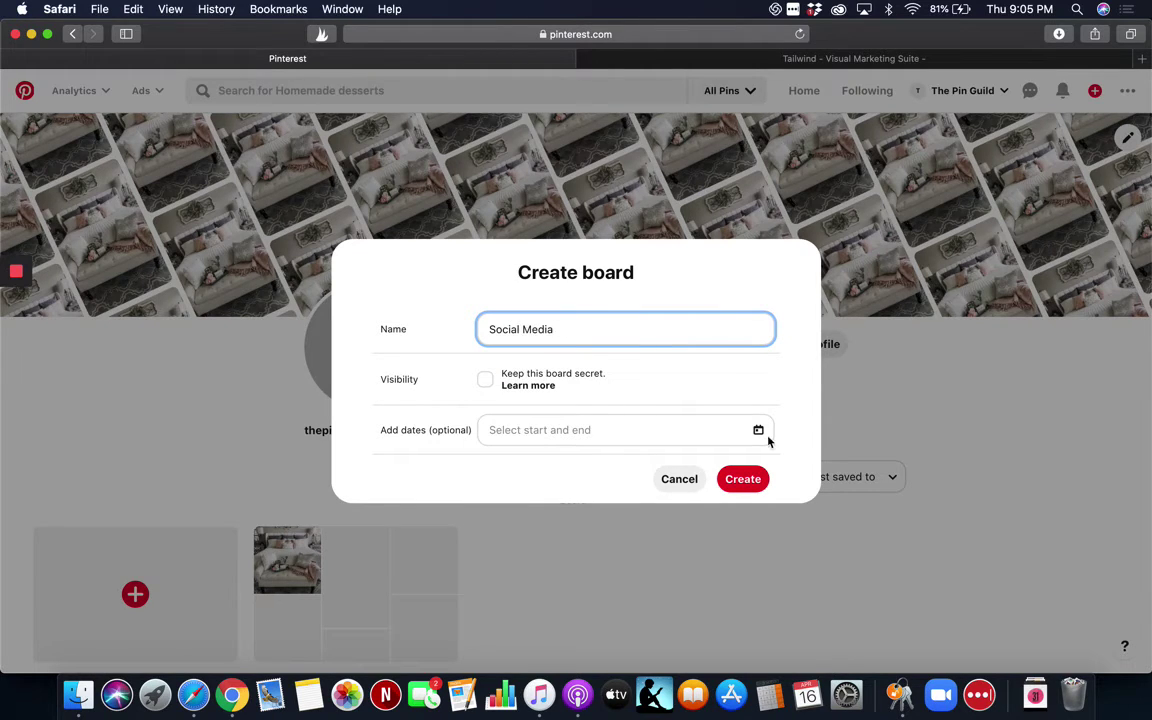
pyautogui.click(743, 480)
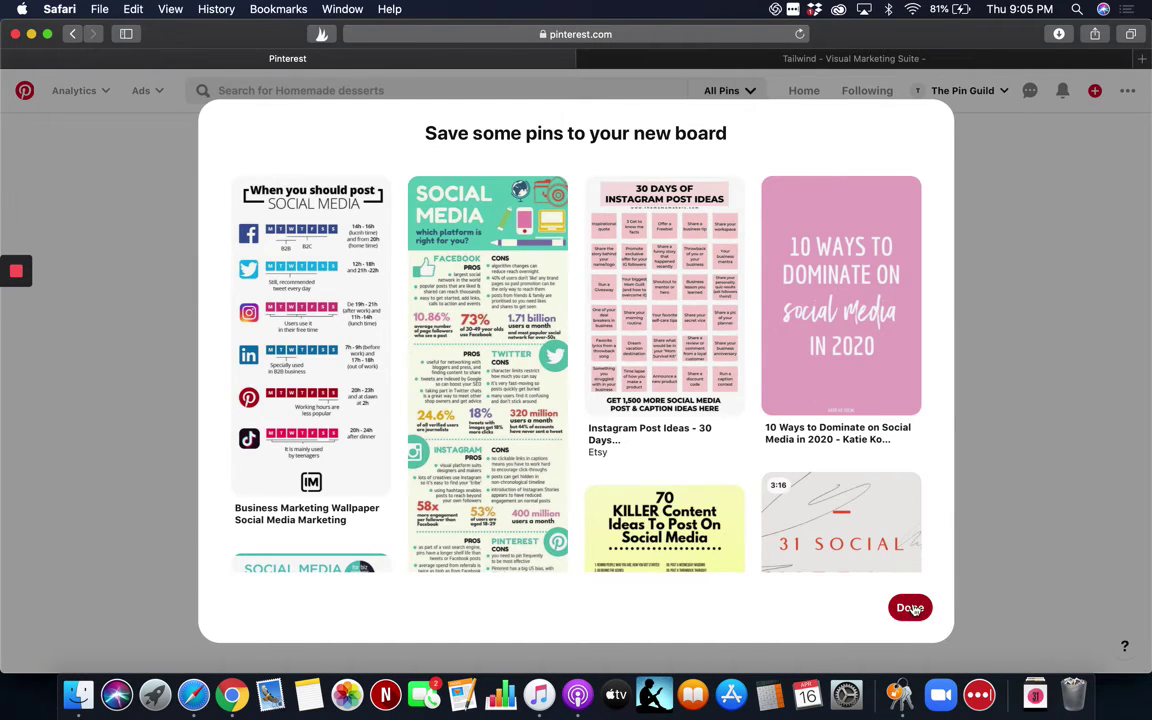
pyautogui.click(908, 607)
pyautogui.click(658, 60)
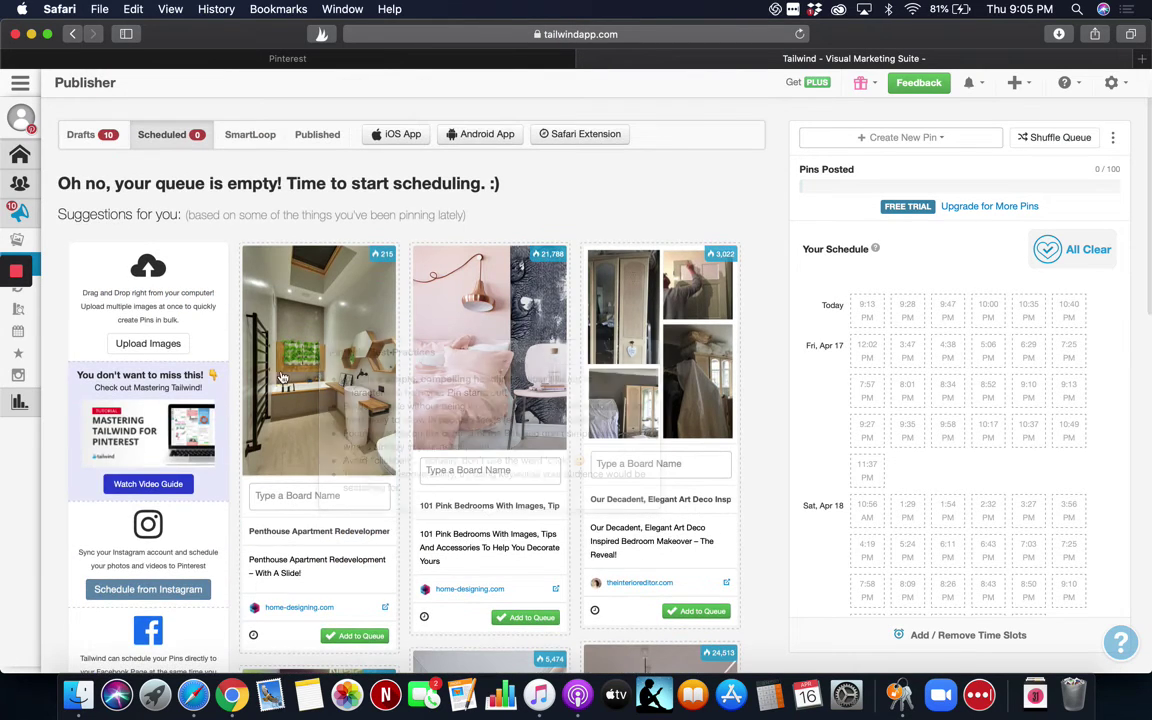
# Assign the blue-decor pin to Master bedrooms decor and look through its board list for more boards.
pyautogui.click(287, 498)
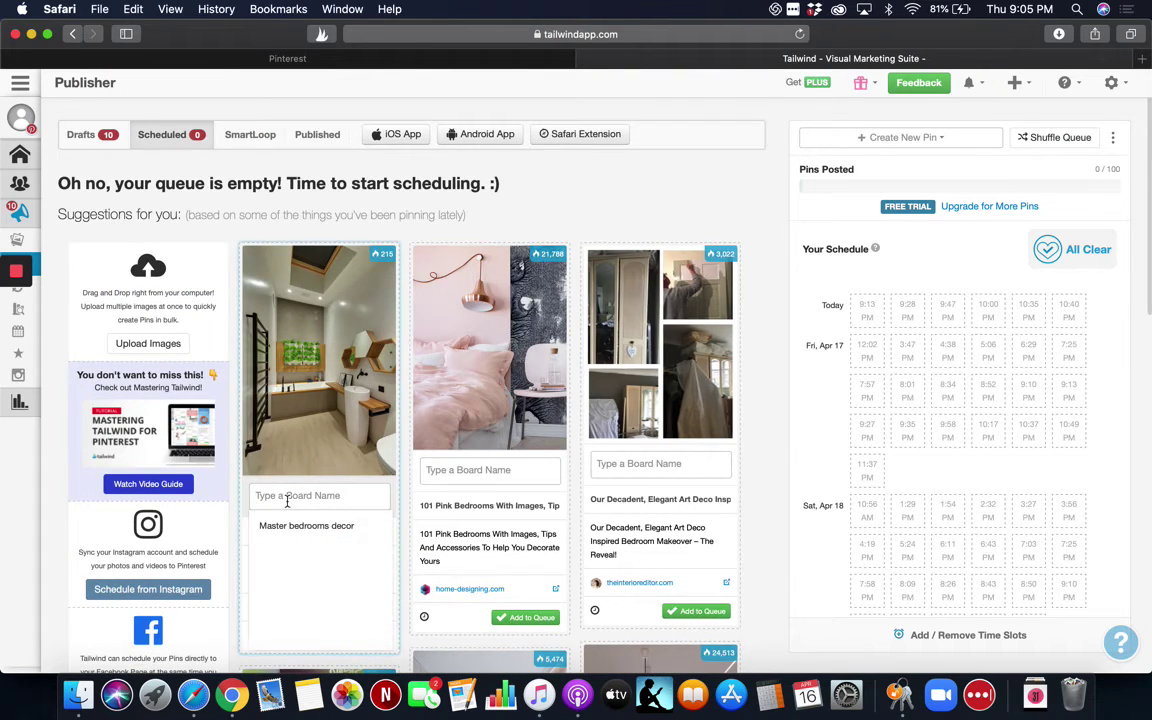
pyautogui.click(296, 528)
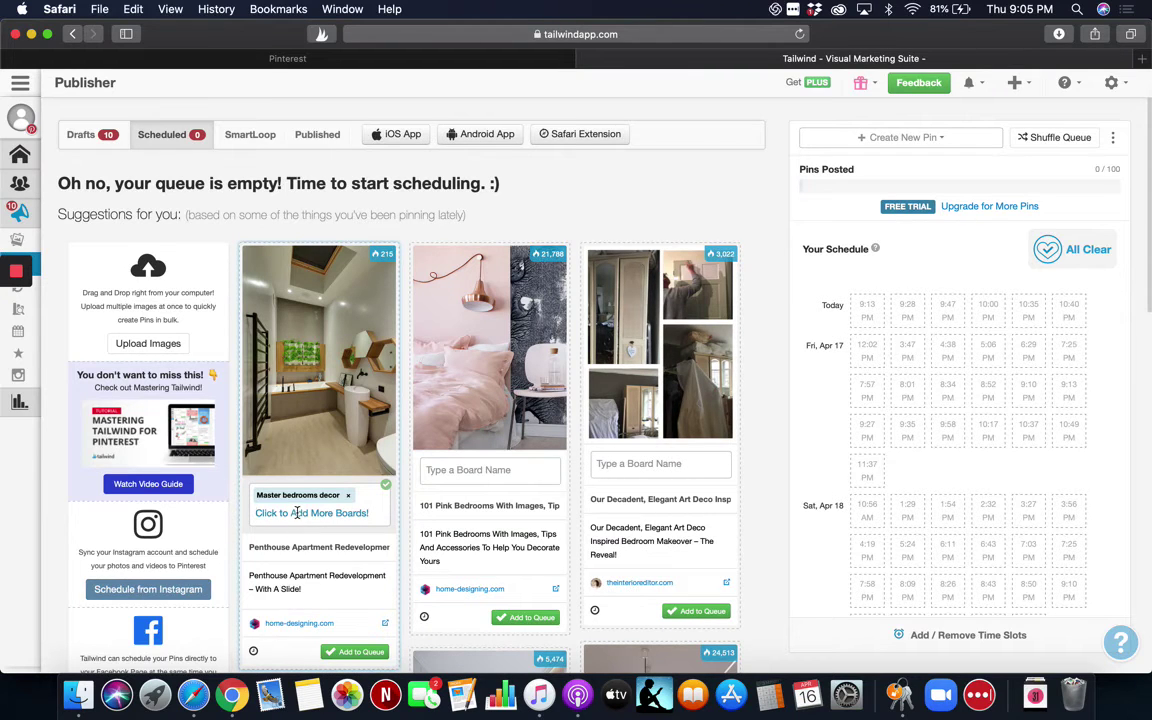
pyautogui.click(298, 512)
pyautogui.scroll(-3, 300, 591)
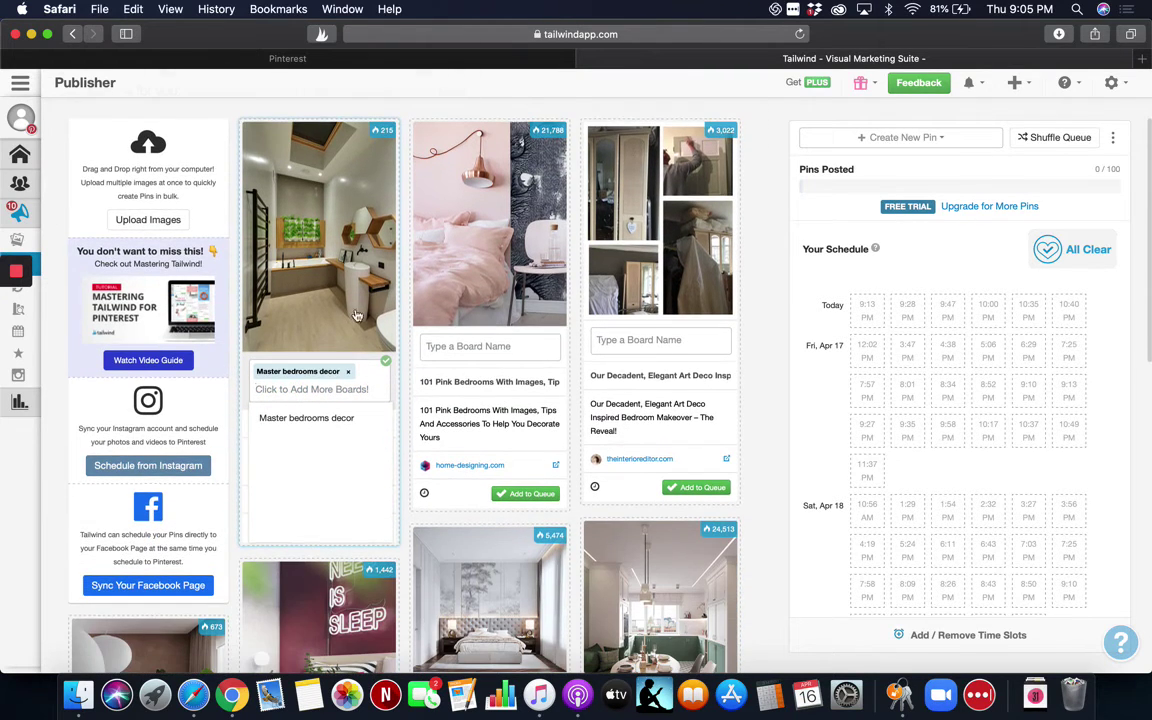
pyautogui.scroll(2, 361, 313)
pyautogui.scroll(2, 361, 313)
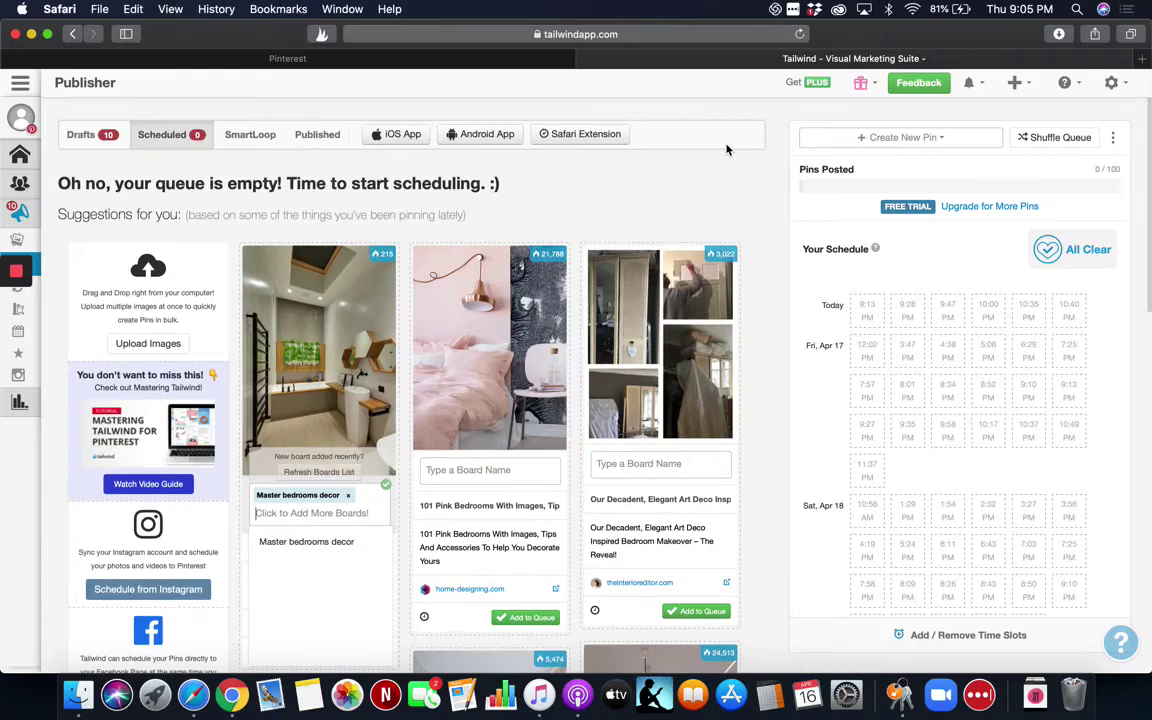
# Reload the page and assign the blue-decor pin to Master bedrooms decor again.
pyautogui.click(799, 35)
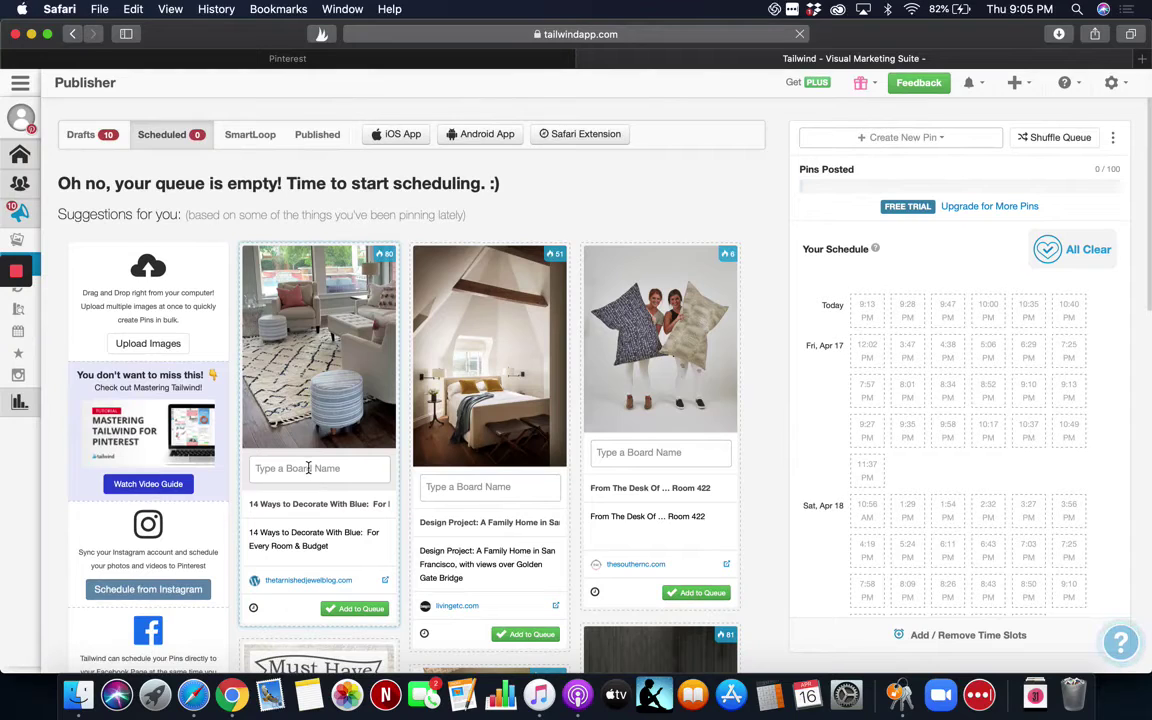
pyautogui.click(309, 468)
pyautogui.click(313, 500)
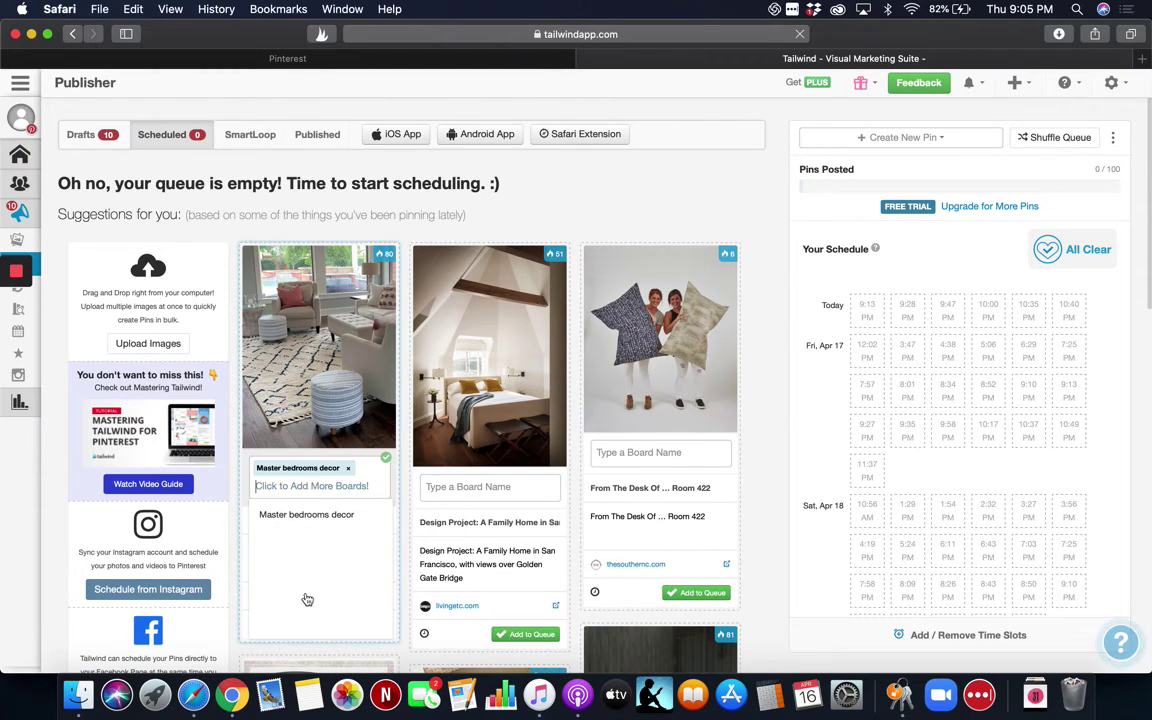
pyautogui.click(277, 537)
# Refresh the boards list and add the Social Media board to the pin.
pyautogui.click(305, 481)
pyautogui.moveTo(355, 483)
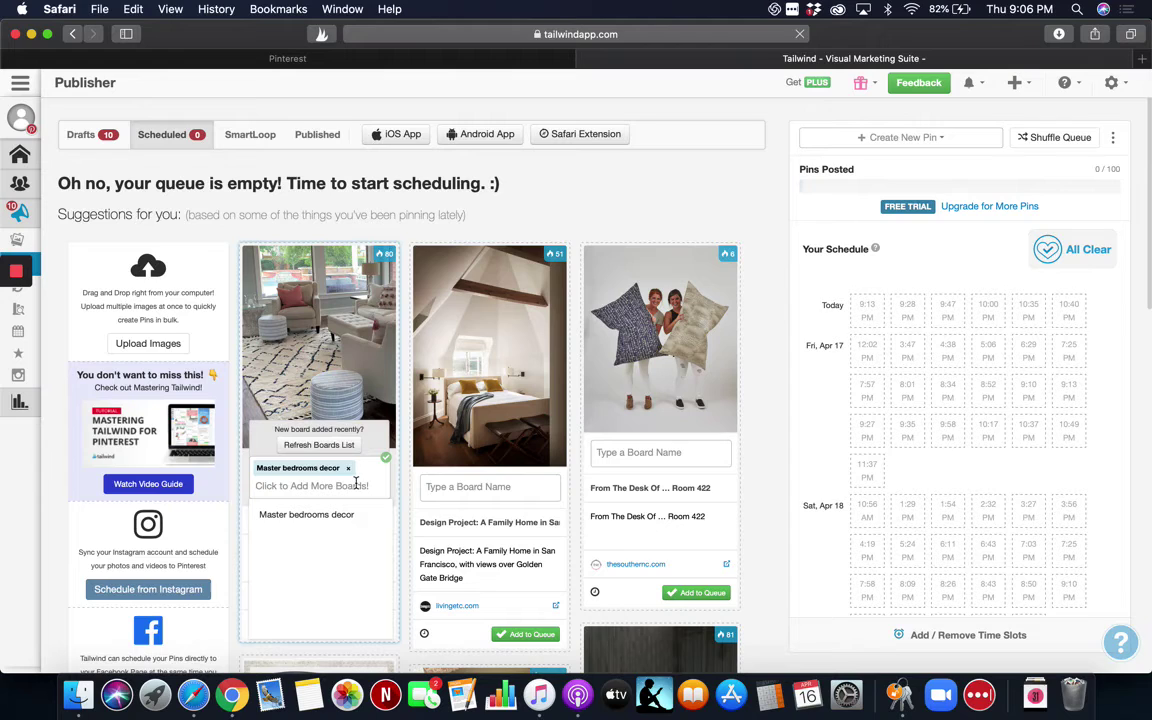
pyautogui.click(318, 445)
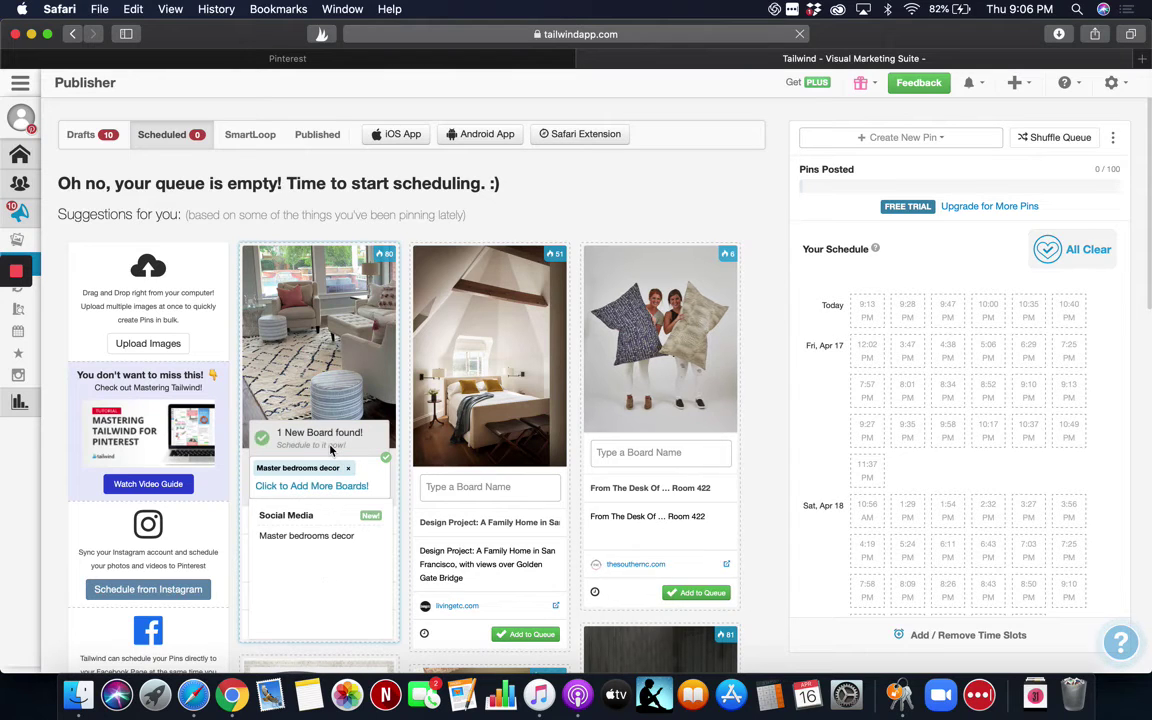
pyautogui.click(299, 518)
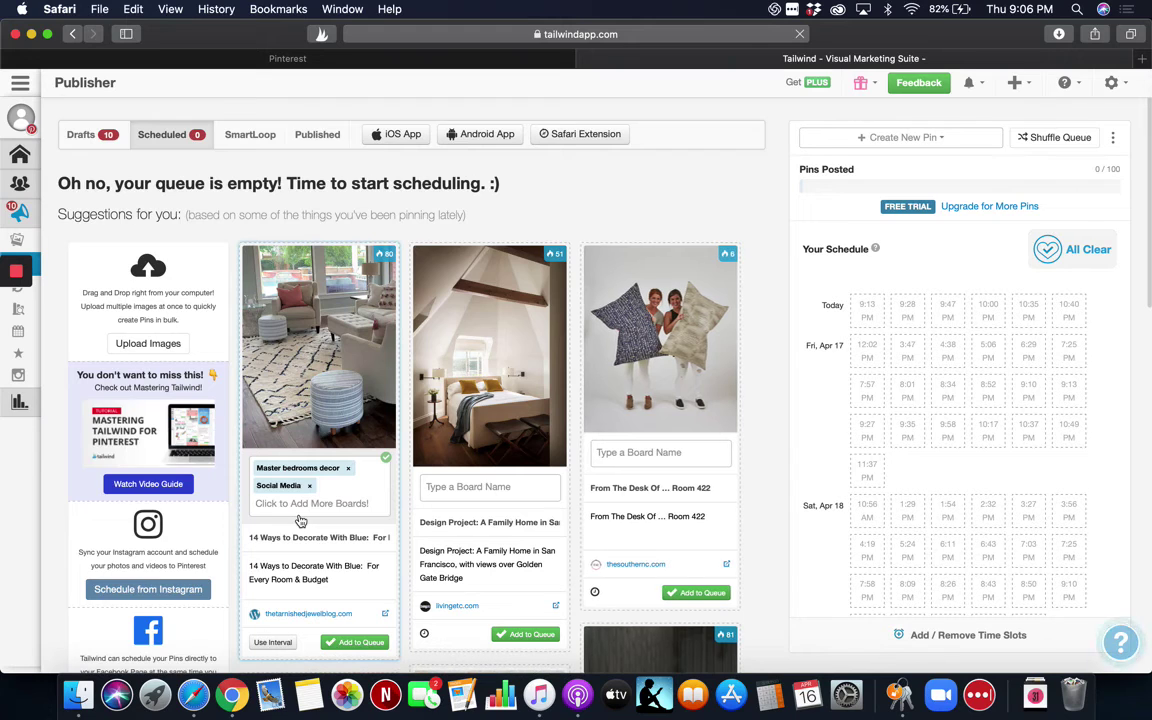
pyautogui.scroll(-3, 300, 521)
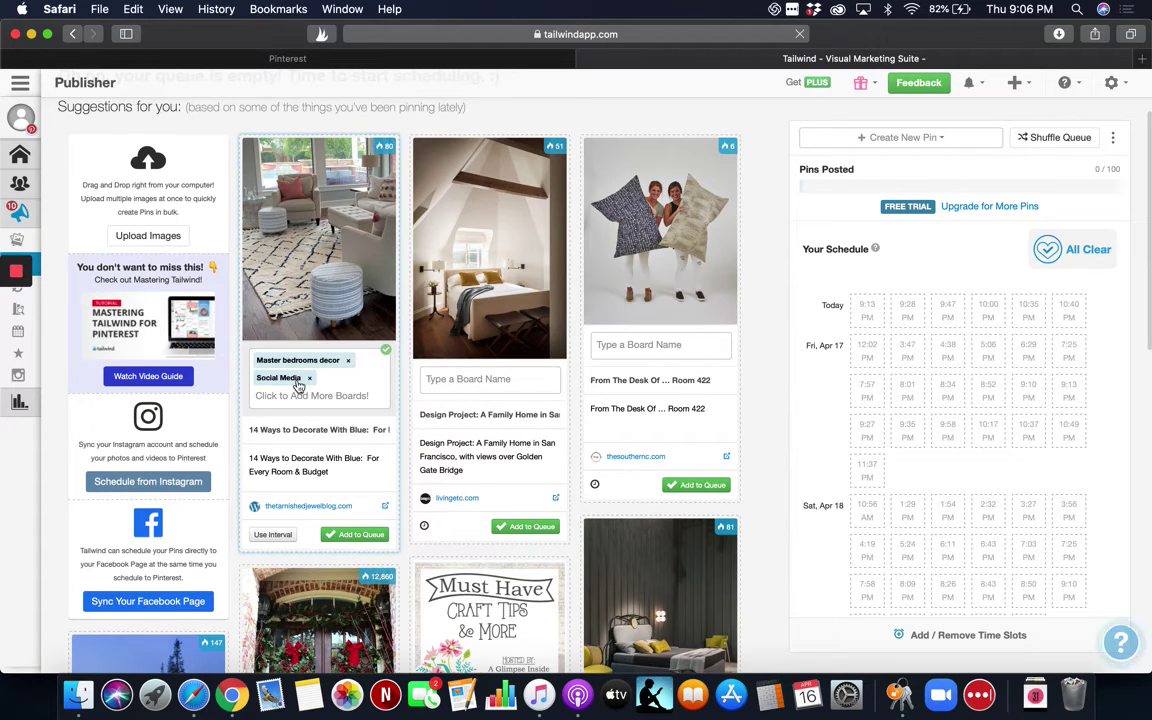
# Start interval scheduling with the first pin date set to April 22.
pyautogui.click(273, 535)
pyautogui.scroll(-3, 278, 538)
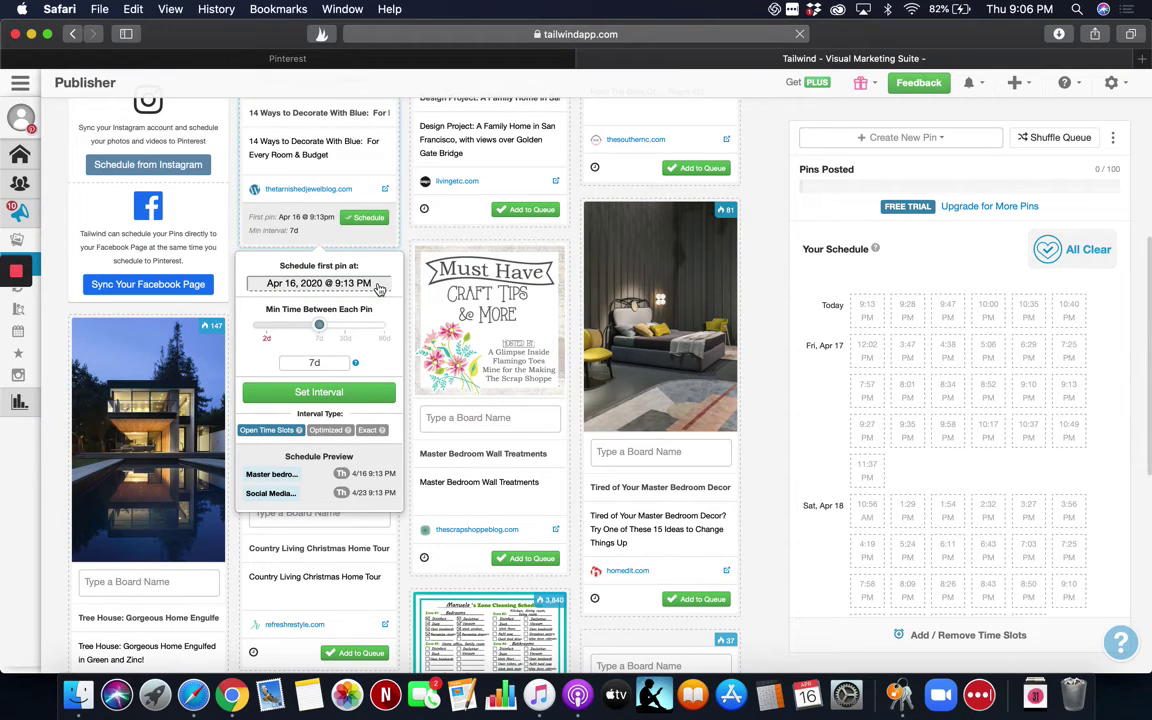
pyautogui.click(379, 287)
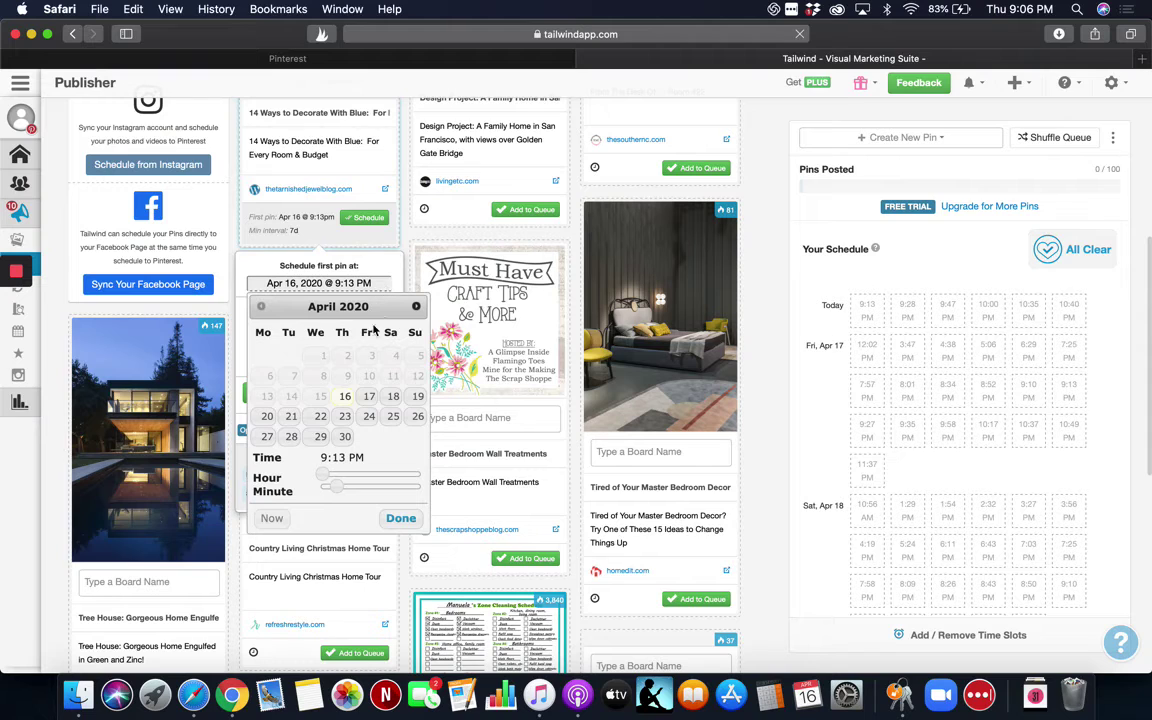
pyautogui.click(319, 418)
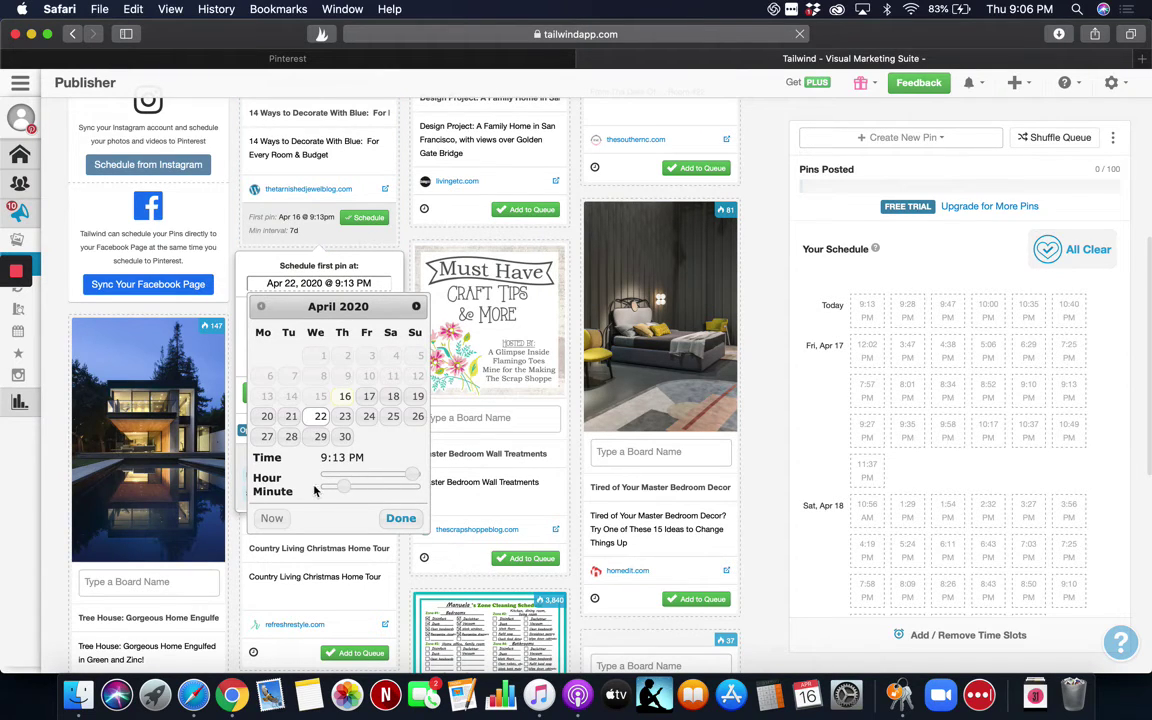
pyautogui.click(400, 518)
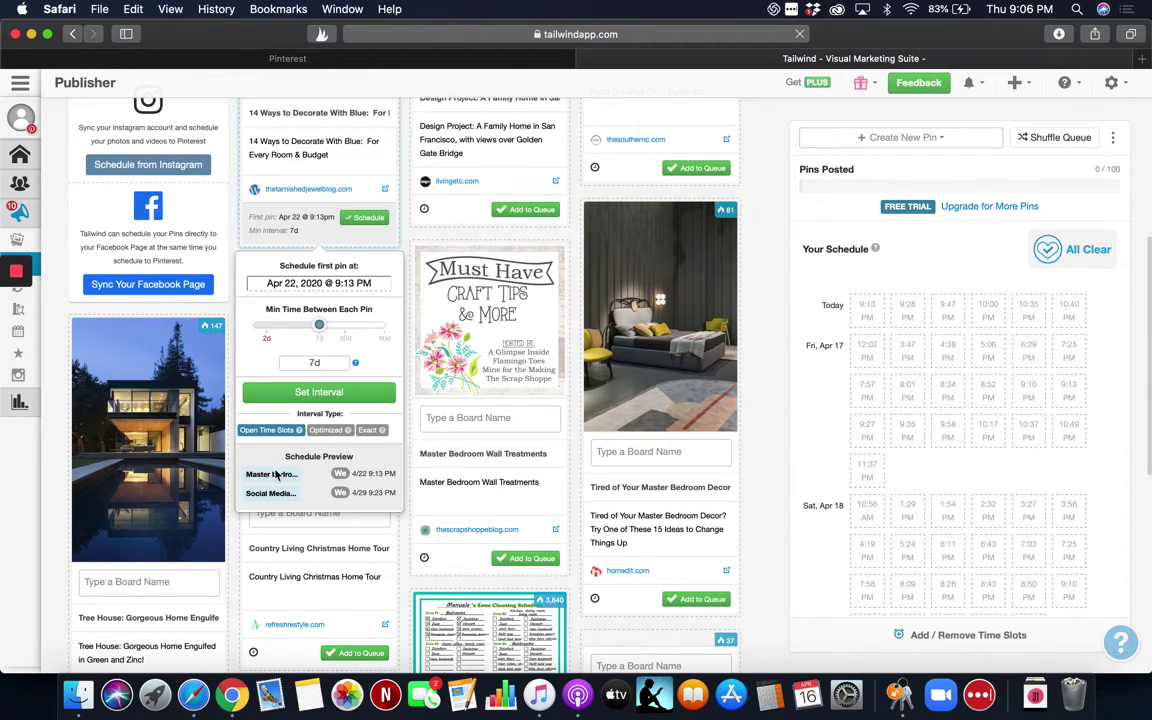
# Compare the Optimized and Exact interval types, then settle on Open Time Slots.
pyautogui.click(330, 430)
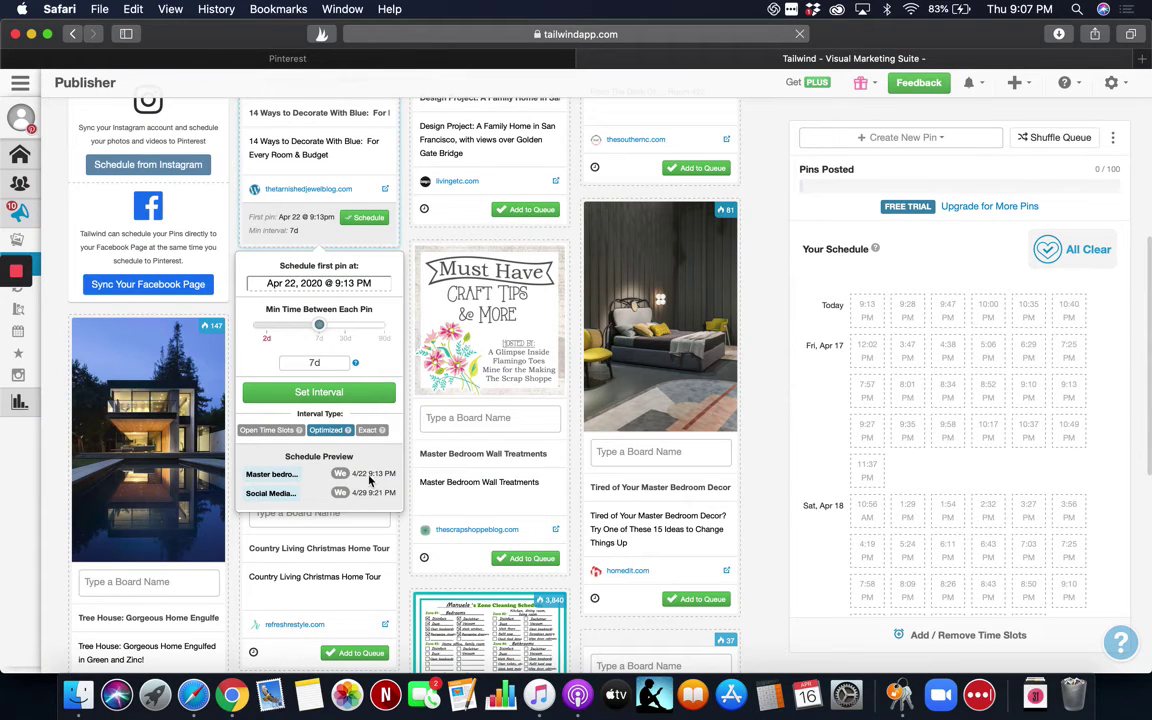
pyautogui.click(371, 431)
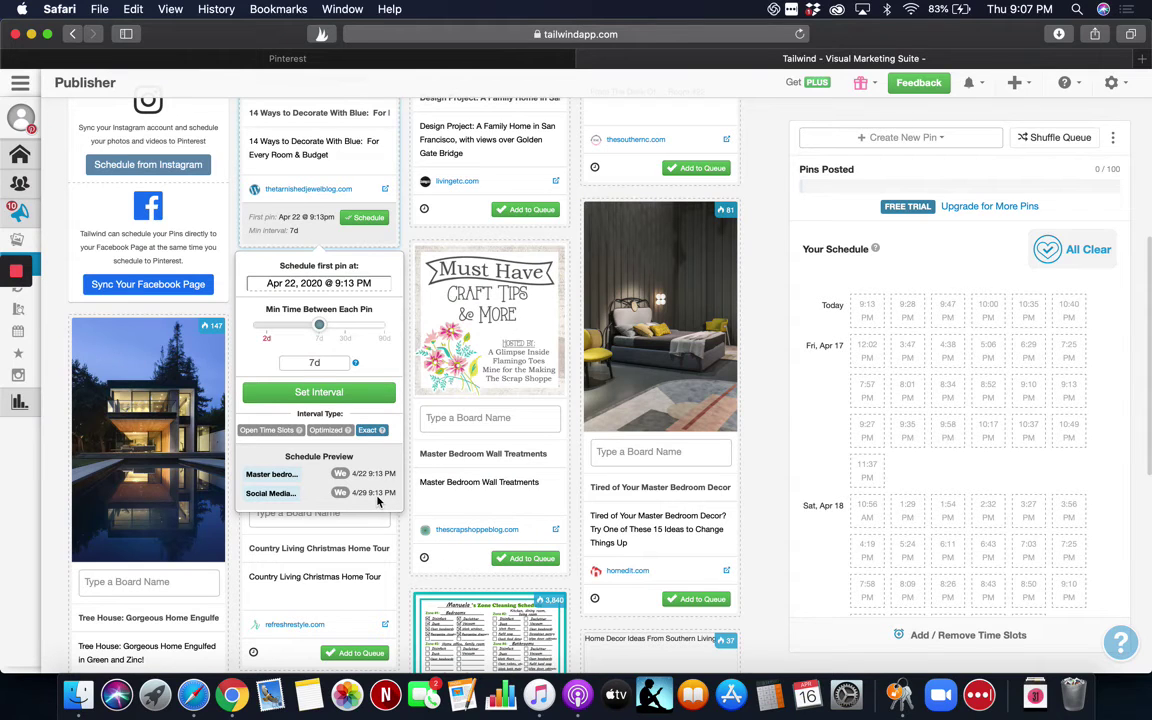
pyautogui.click(285, 431)
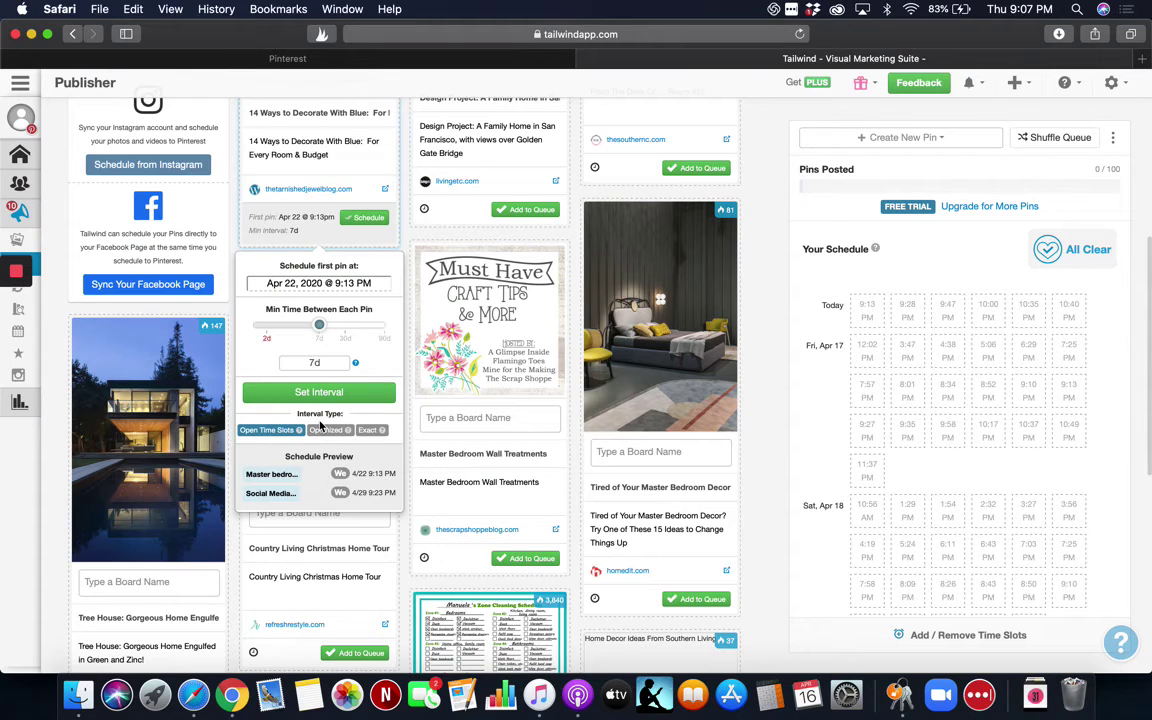
pyautogui.scroll(2, 320, 426)
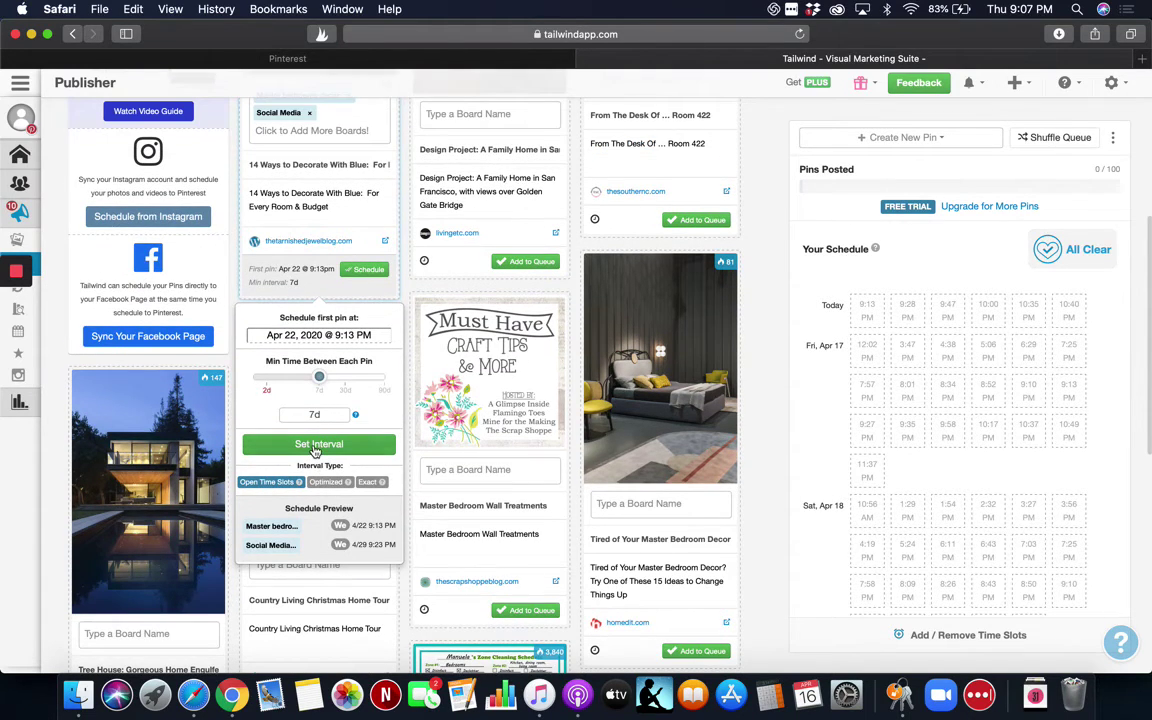
# Apply the interval schedule, then switch the pin back to regular auto-queueing.
pyautogui.click(318, 446)
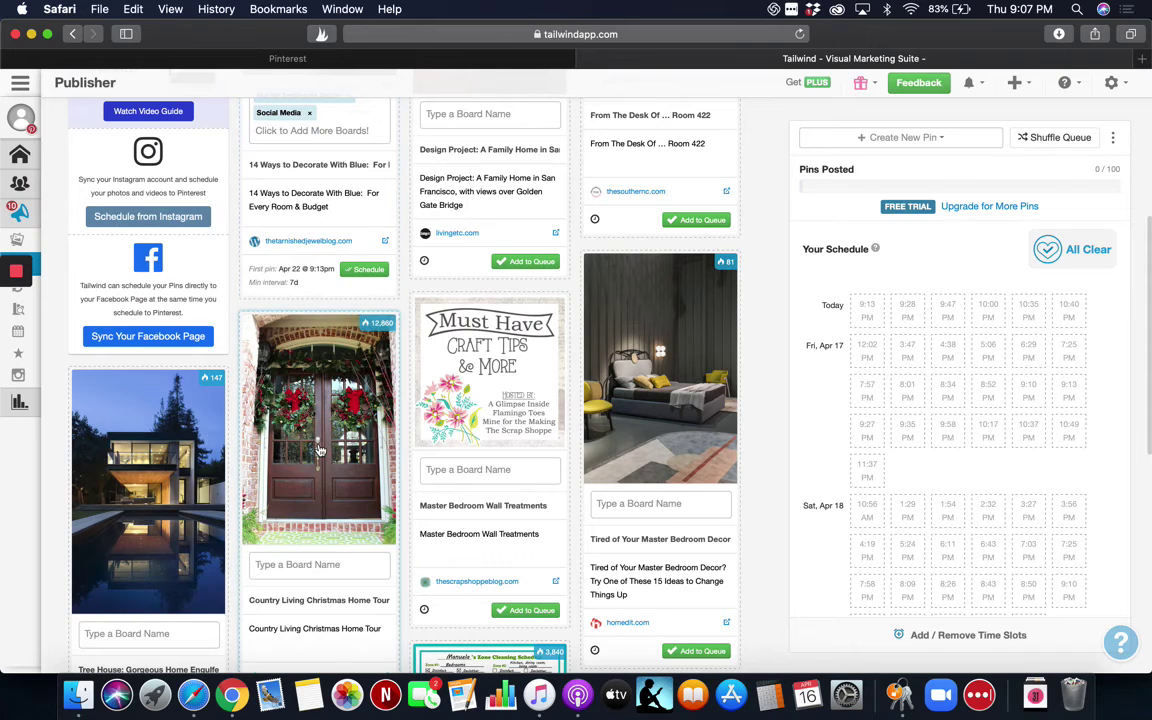
pyautogui.moveTo(262, 275)
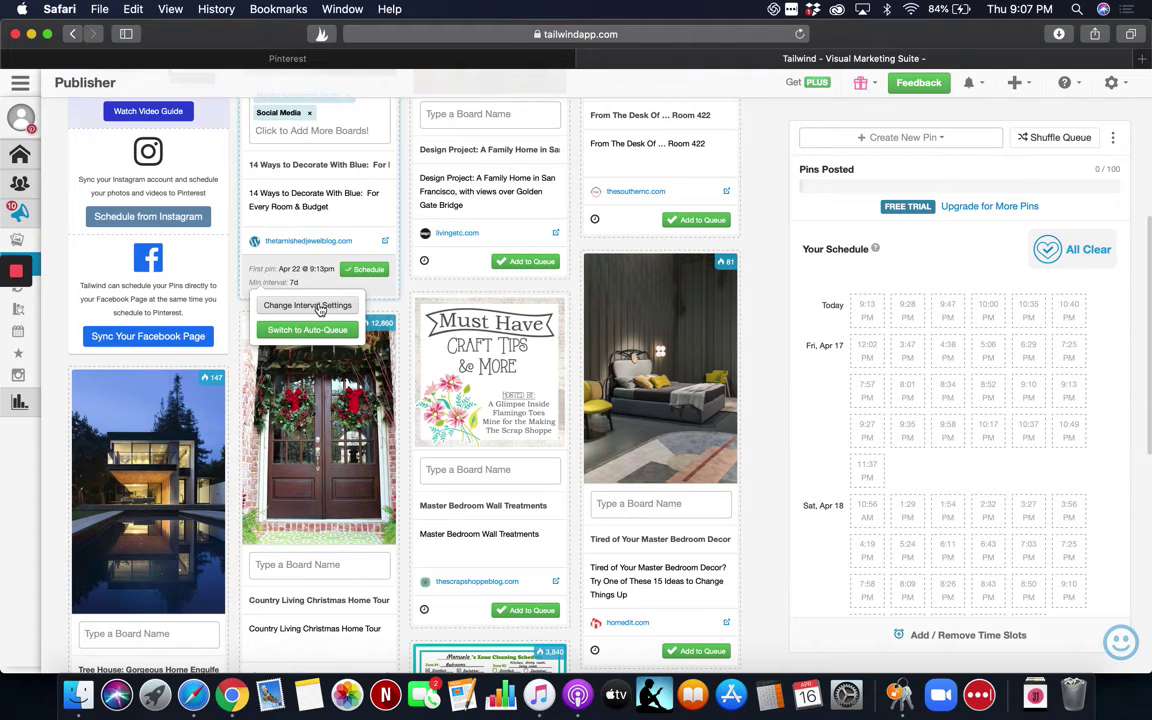
pyautogui.click(318, 308)
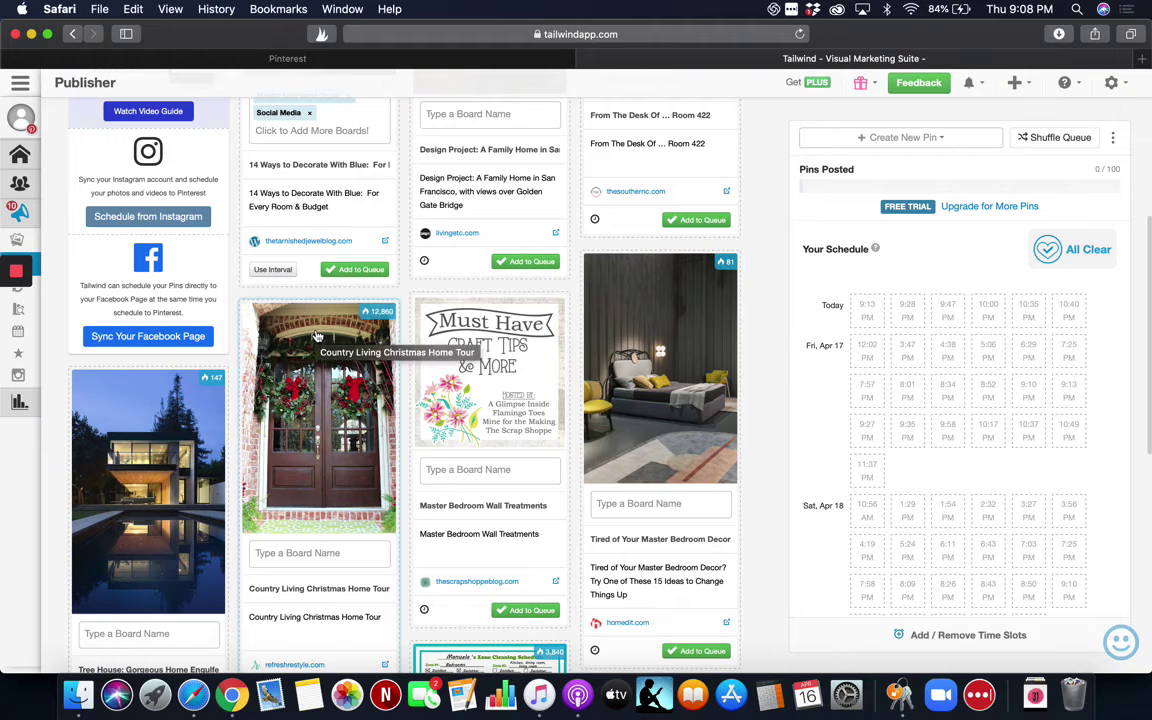
pyautogui.scroll(-1, 316, 336)
pyautogui.scroll(3, 316, 336)
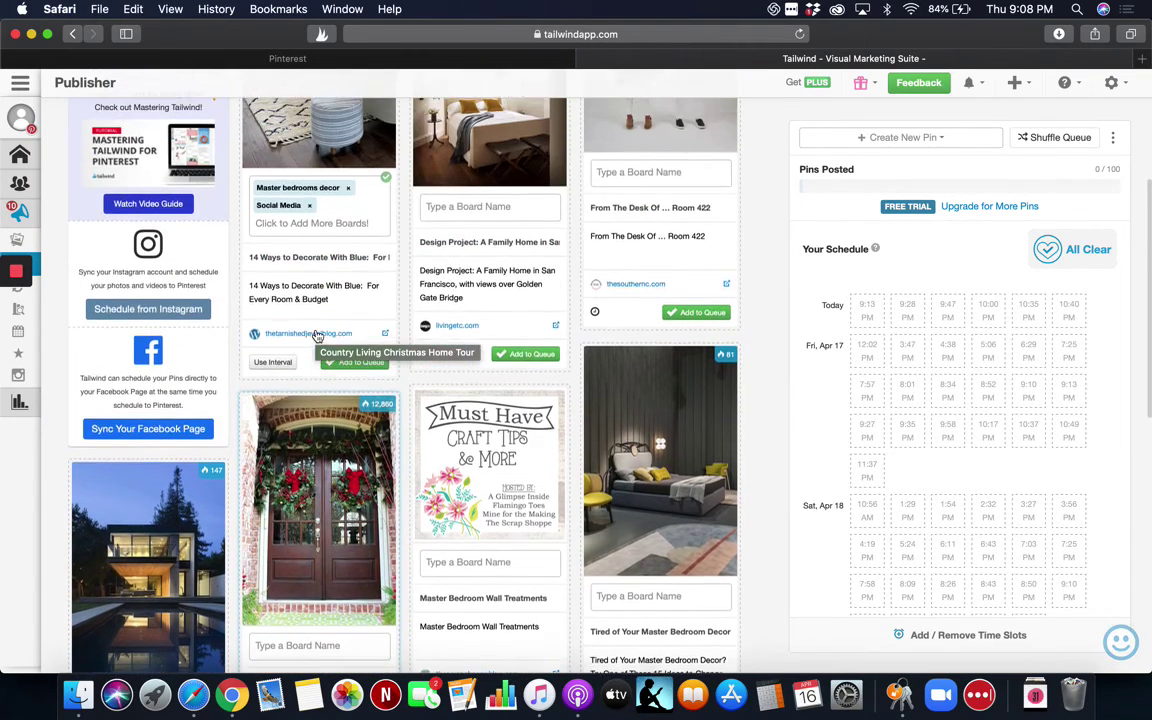
pyautogui.scroll(1, 316, 336)
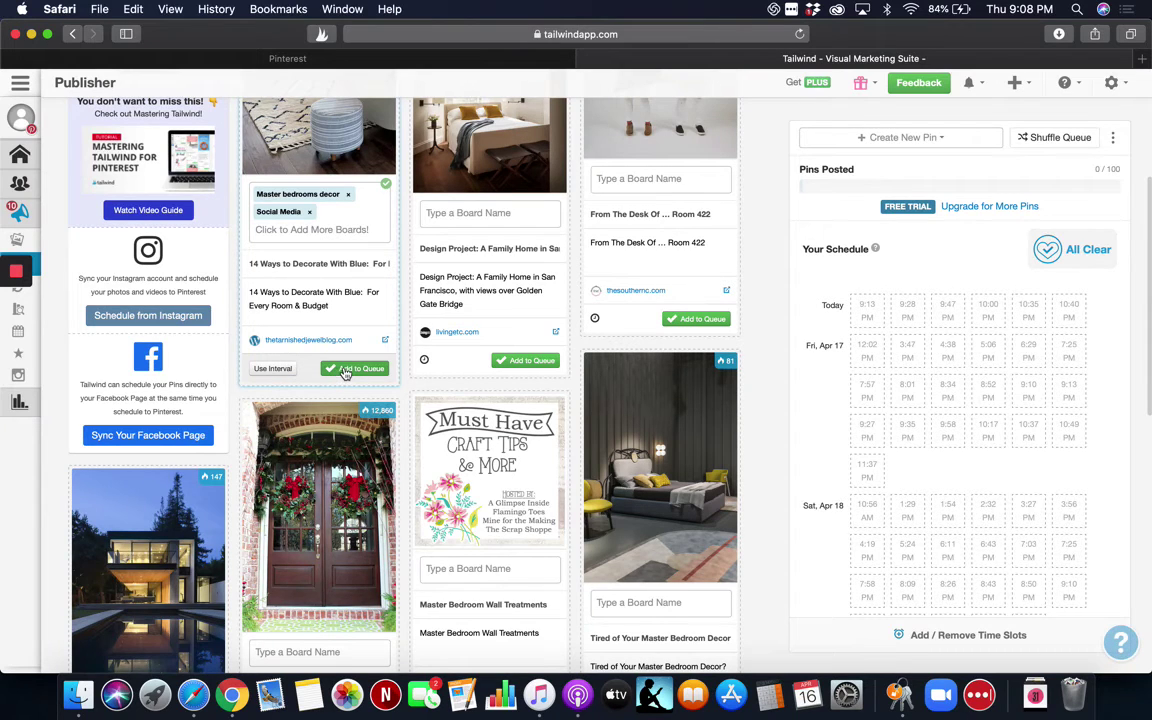
# Add the blue-decor pin to the queue and drag it to a later time slot.
pyautogui.moveTo(870, 316)
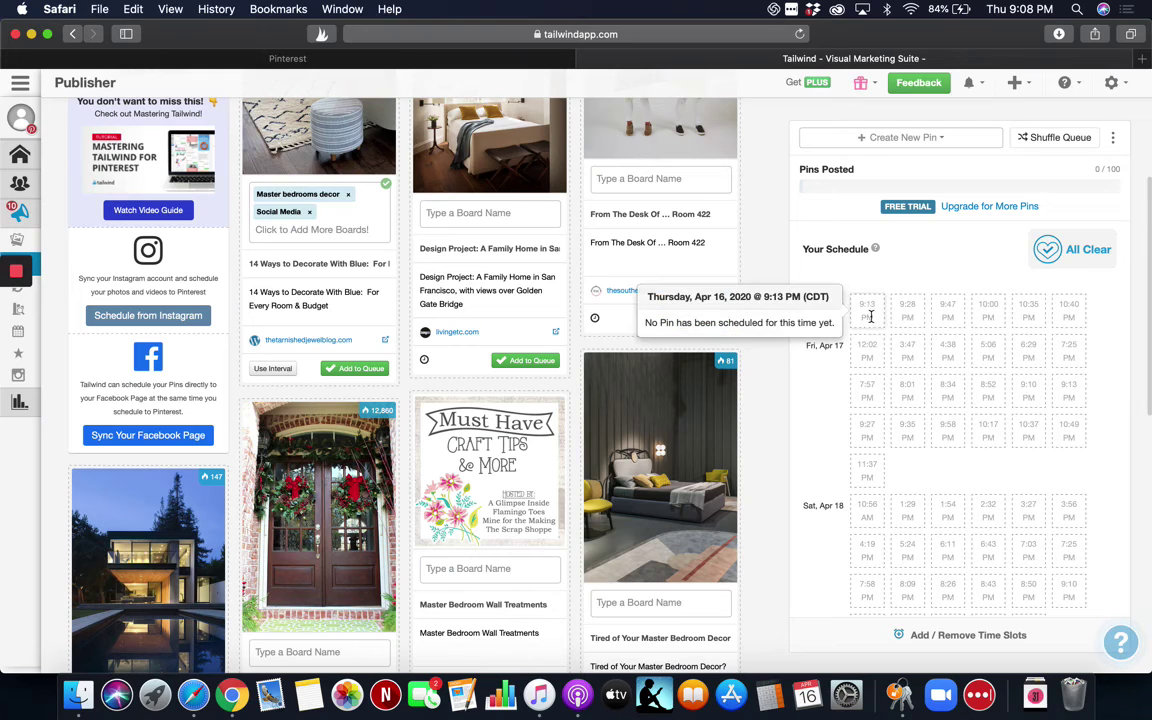
pyautogui.click(374, 370)
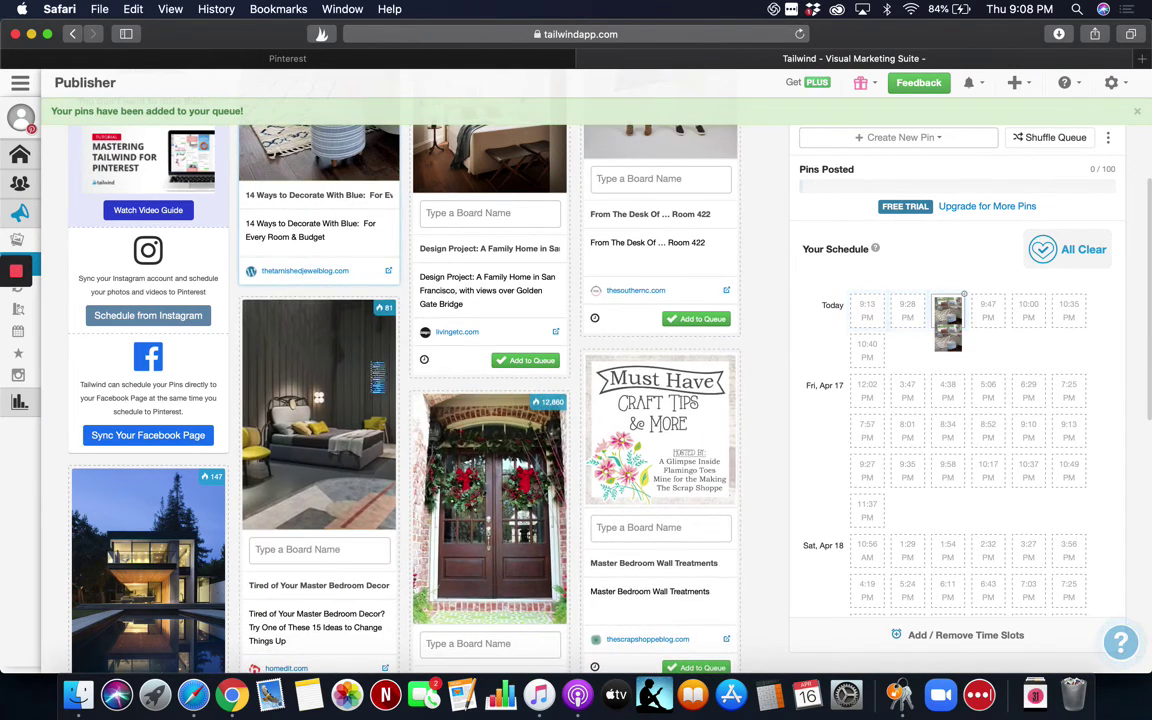
pyautogui.moveTo(948, 338)
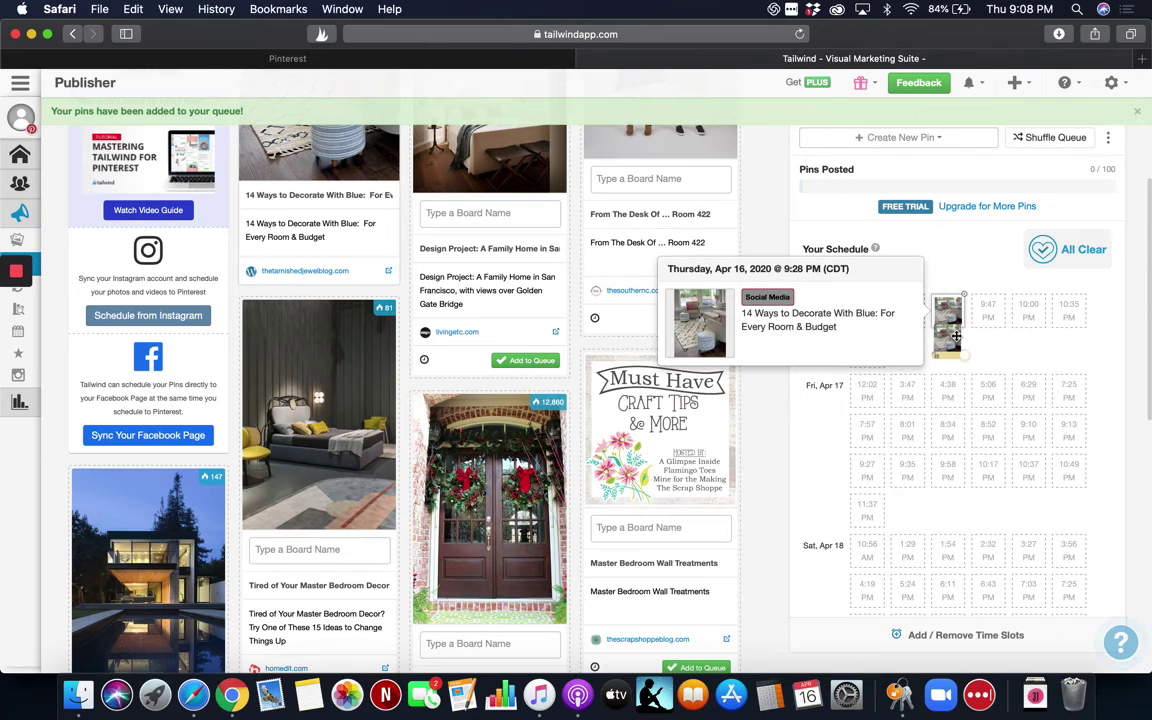
pyautogui.moveTo(948, 338); pyautogui.dragTo(955, 365)
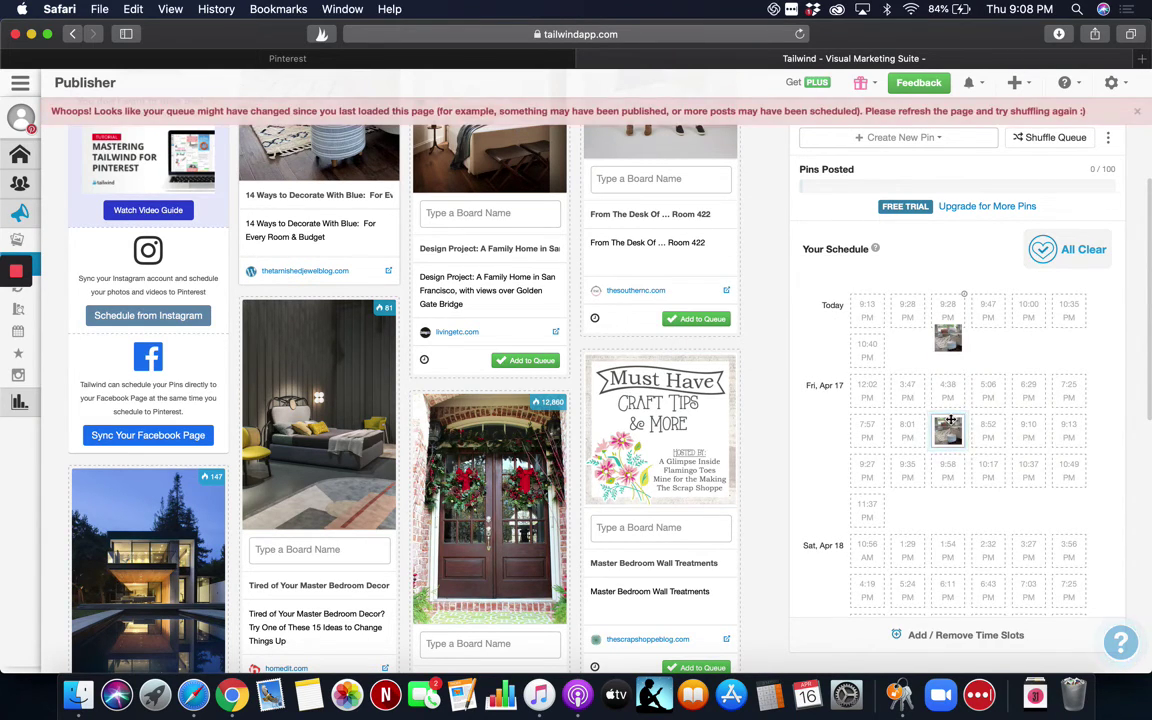
# Move the Friday 8:34 PM pin to Saturday 2:32 PM, then back to Friday 8:34 PM.
pyautogui.moveTo(957, 318)
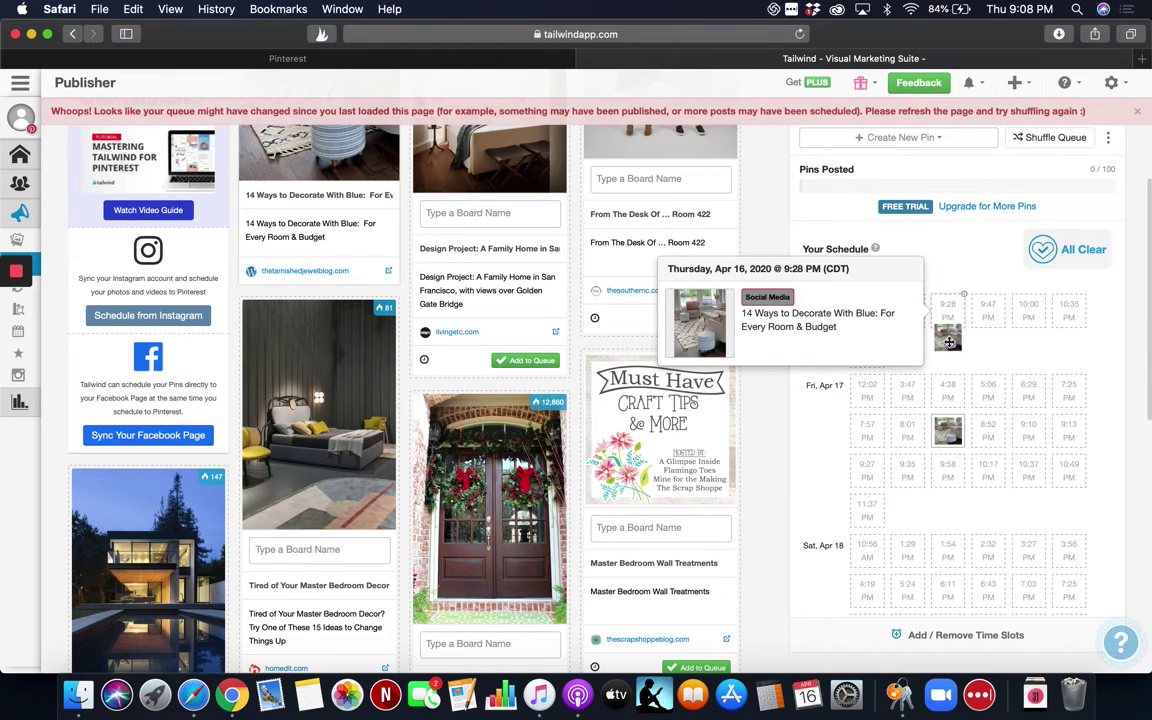
pyautogui.moveTo(957, 318); pyautogui.dragTo(949, 316)
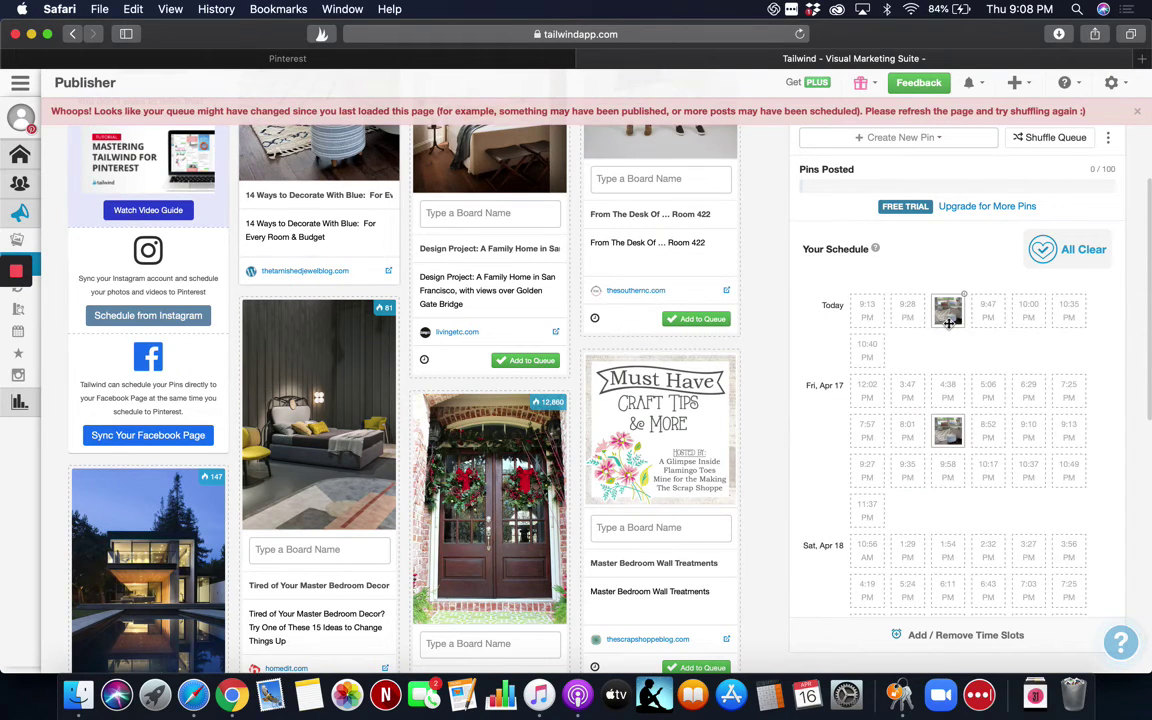
pyautogui.moveTo(950, 314)
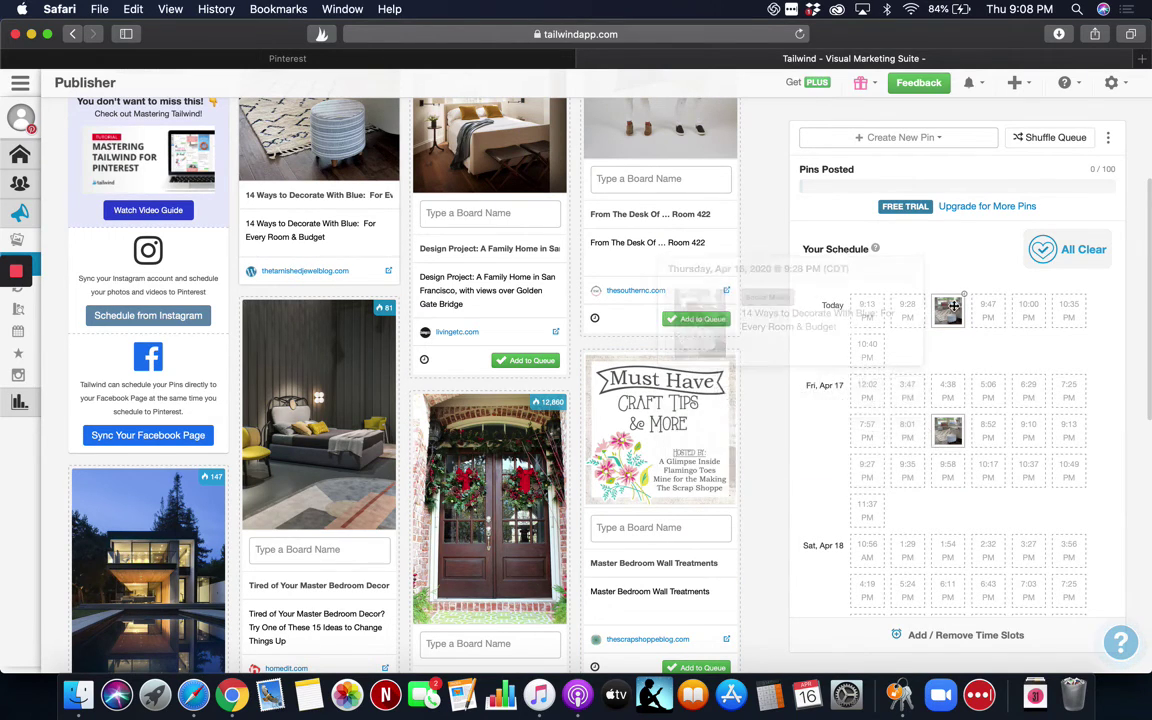
pyautogui.moveTo(950, 427)
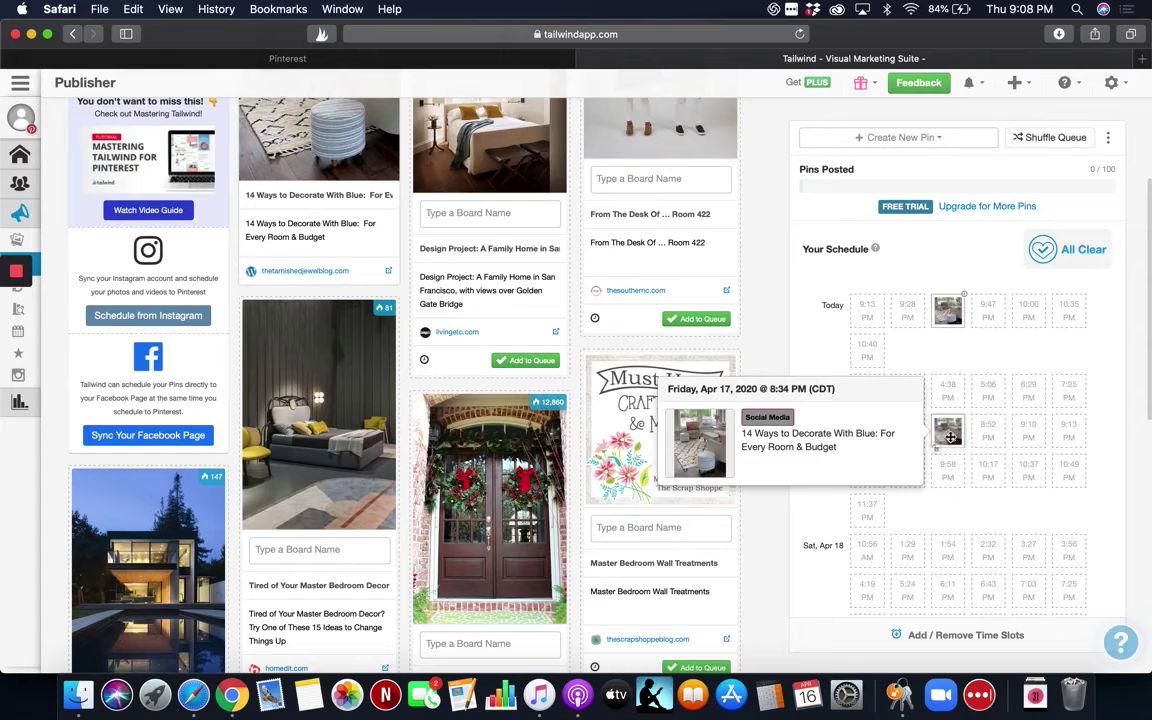
pyautogui.moveTo(950, 432); pyautogui.dragTo(988, 548)
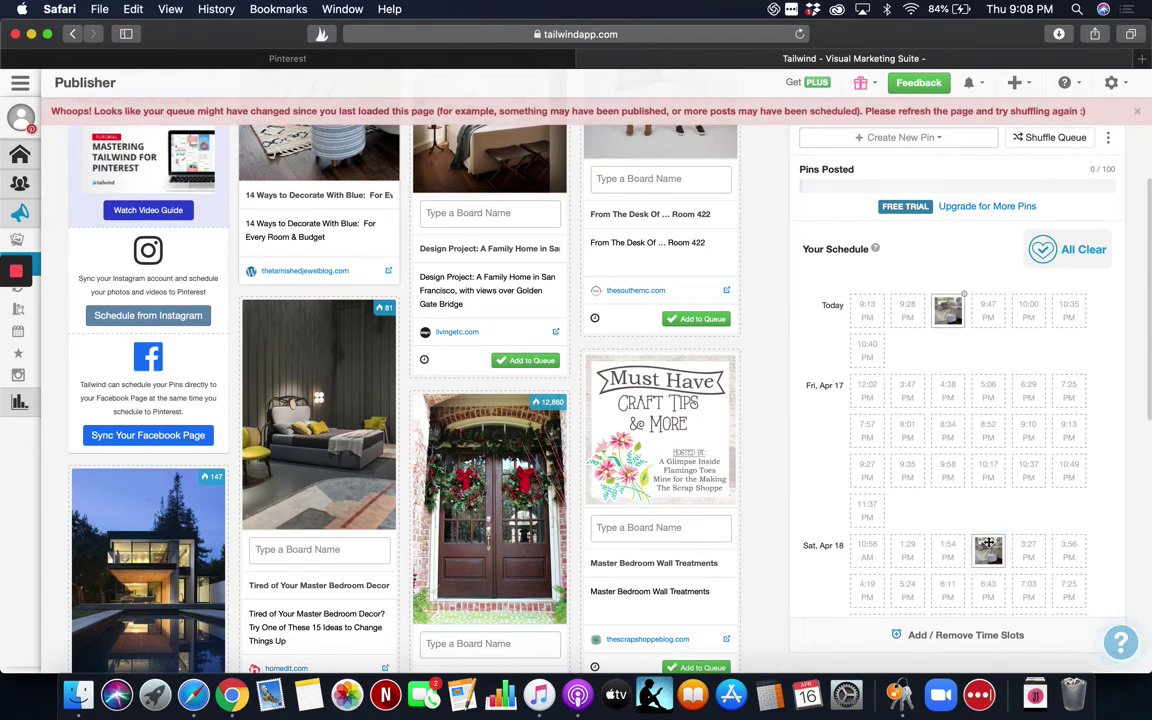
pyautogui.moveTo(988, 545); pyautogui.dragTo(948, 422)
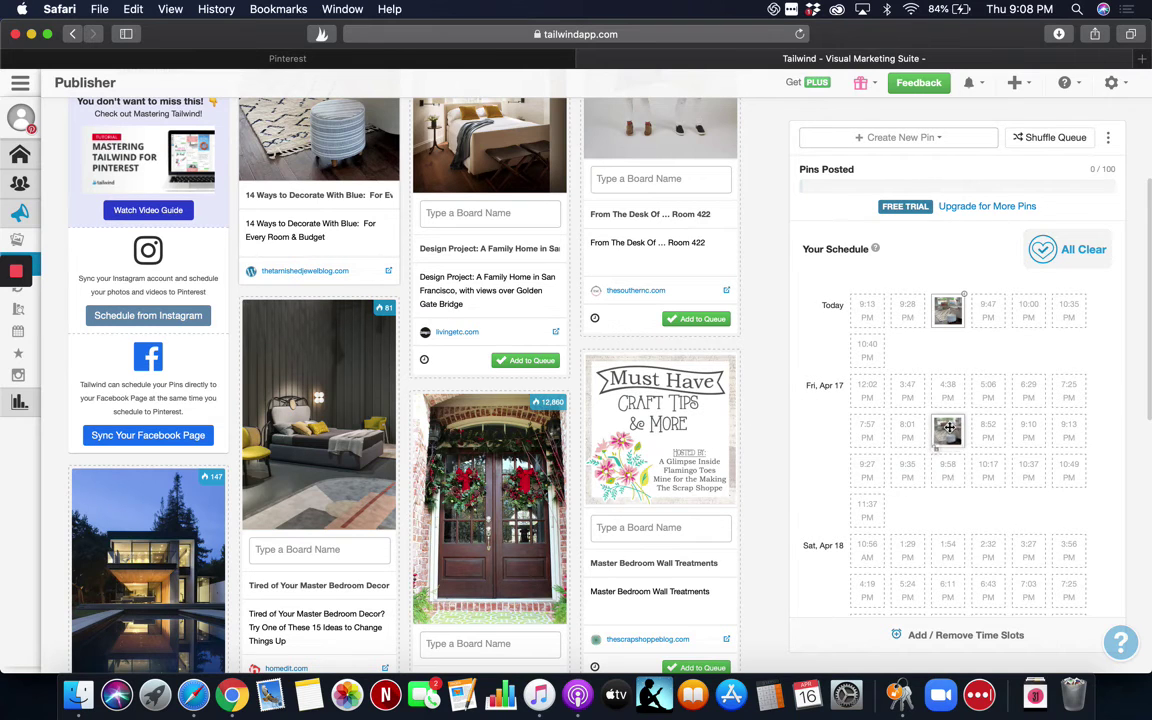
# Move the Friday pin to Saturday 6:11 PM, then to Friday 12:02 PM.
pyautogui.moveTo(946, 430); pyautogui.dragTo(951, 553)
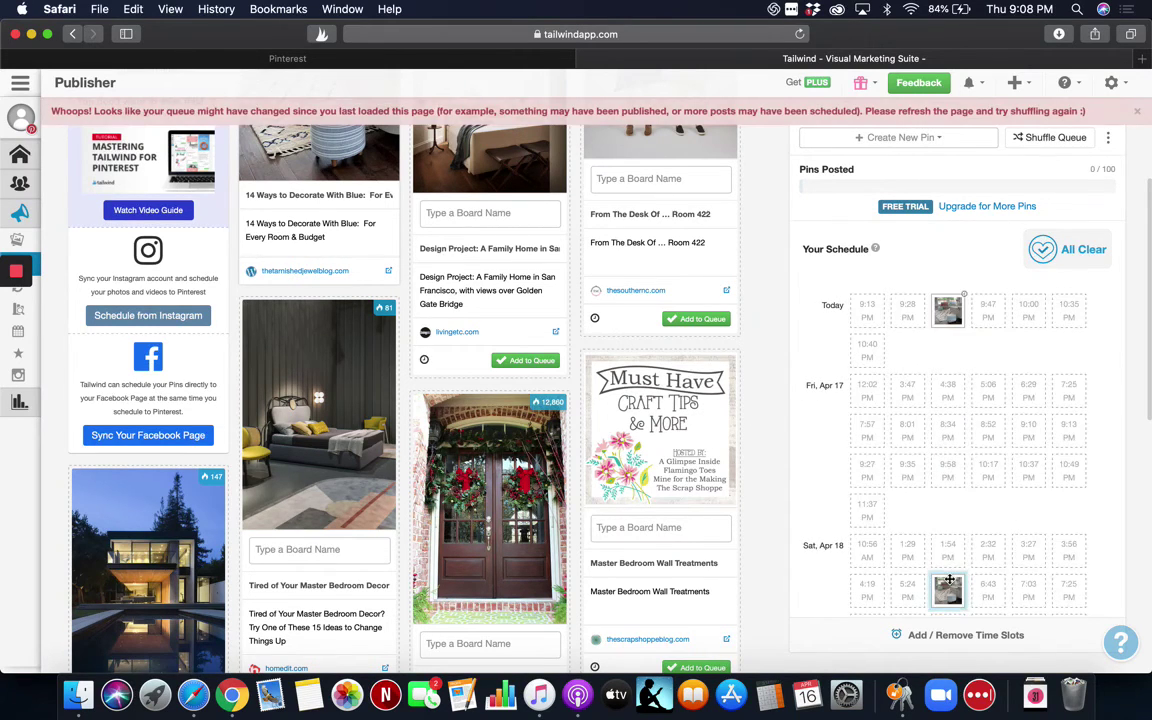
pyautogui.scroll(-2, 949, 579)
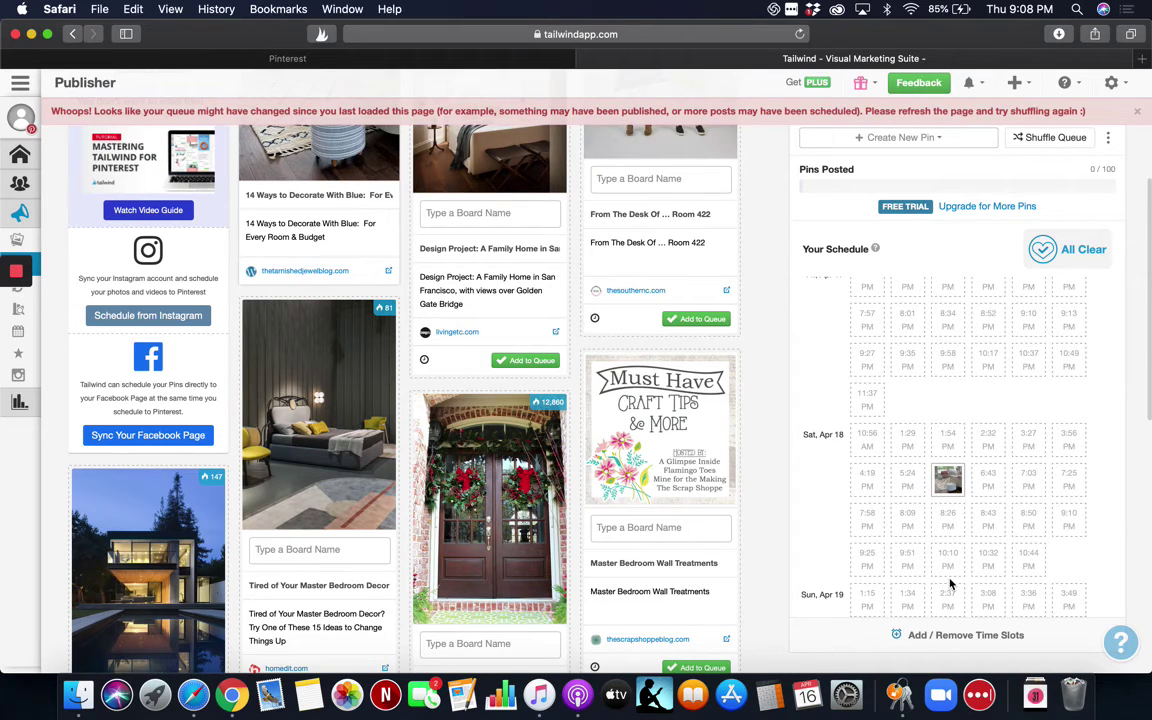
pyautogui.scroll(4, 950, 585)
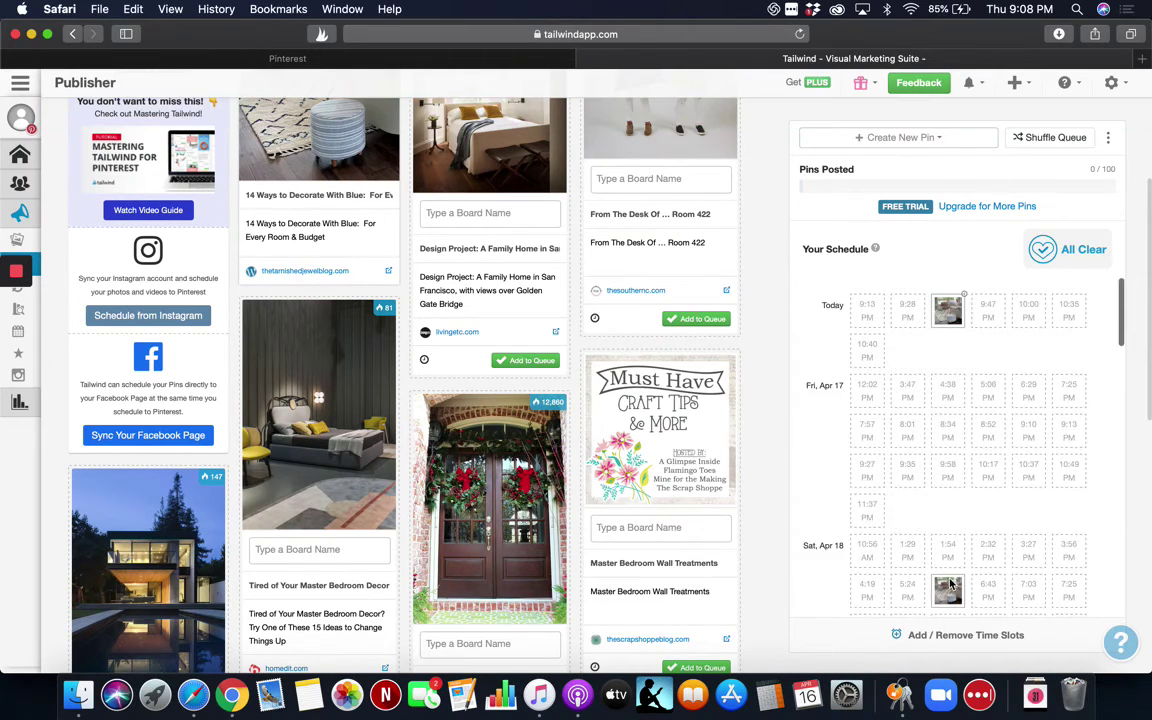
pyautogui.moveTo(949, 580); pyautogui.dragTo(870, 392)
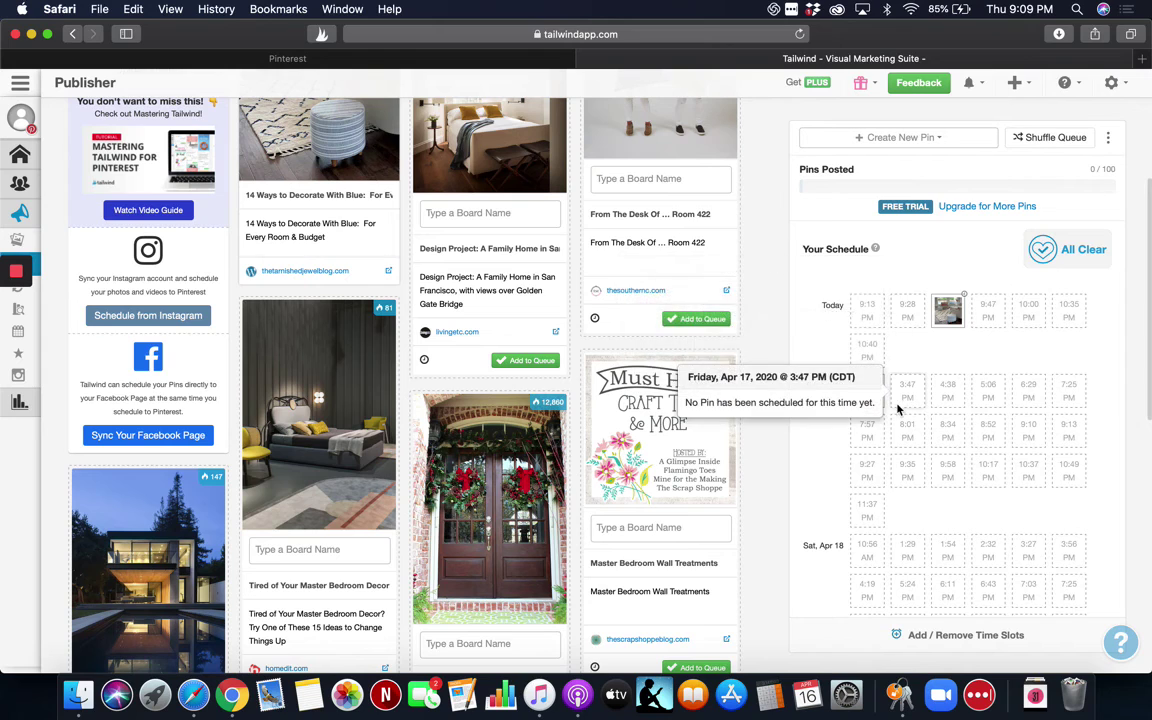
# Drag the Friday 12:02 PM pin to the Saturday, April 18 1:29 PM slot.
pyautogui.moveTo(870, 393)
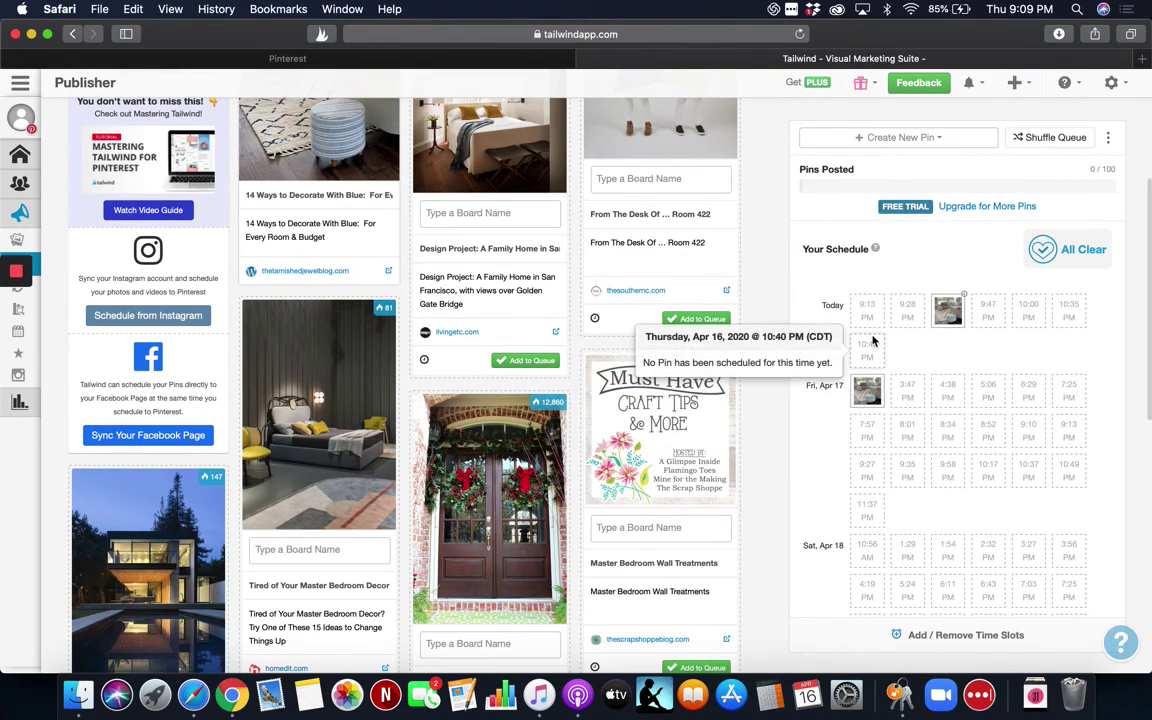
pyautogui.moveTo(884, 313)
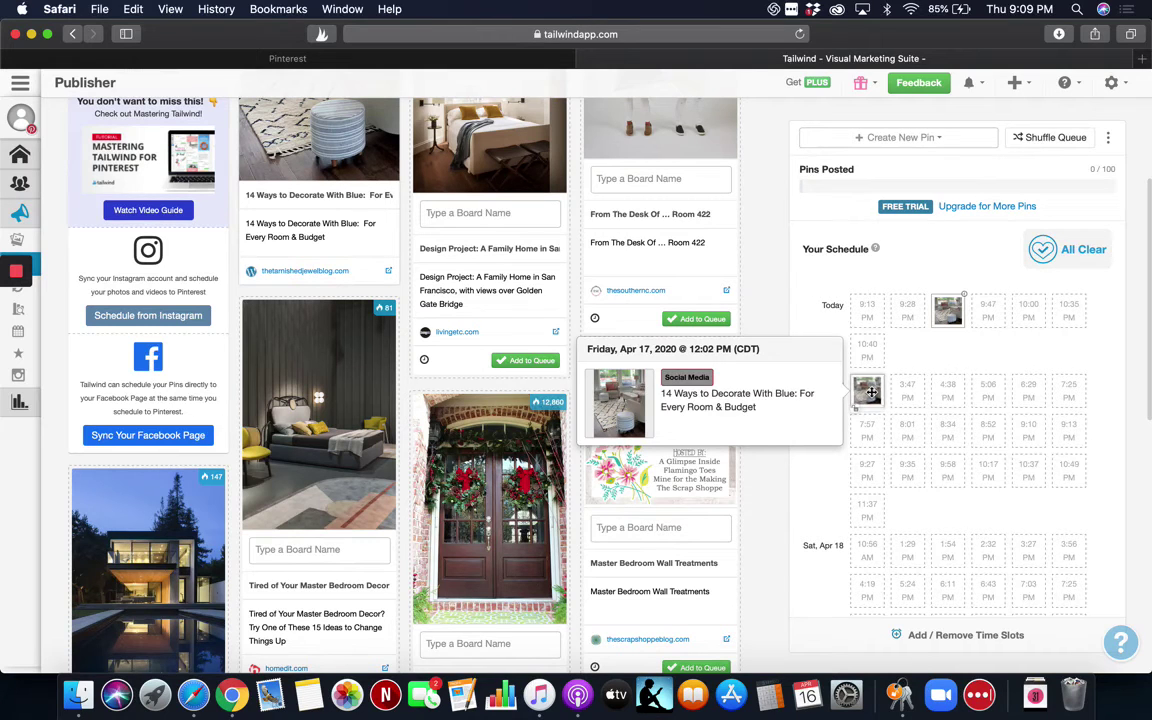
pyautogui.moveTo(868, 392); pyautogui.dragTo(913, 561)
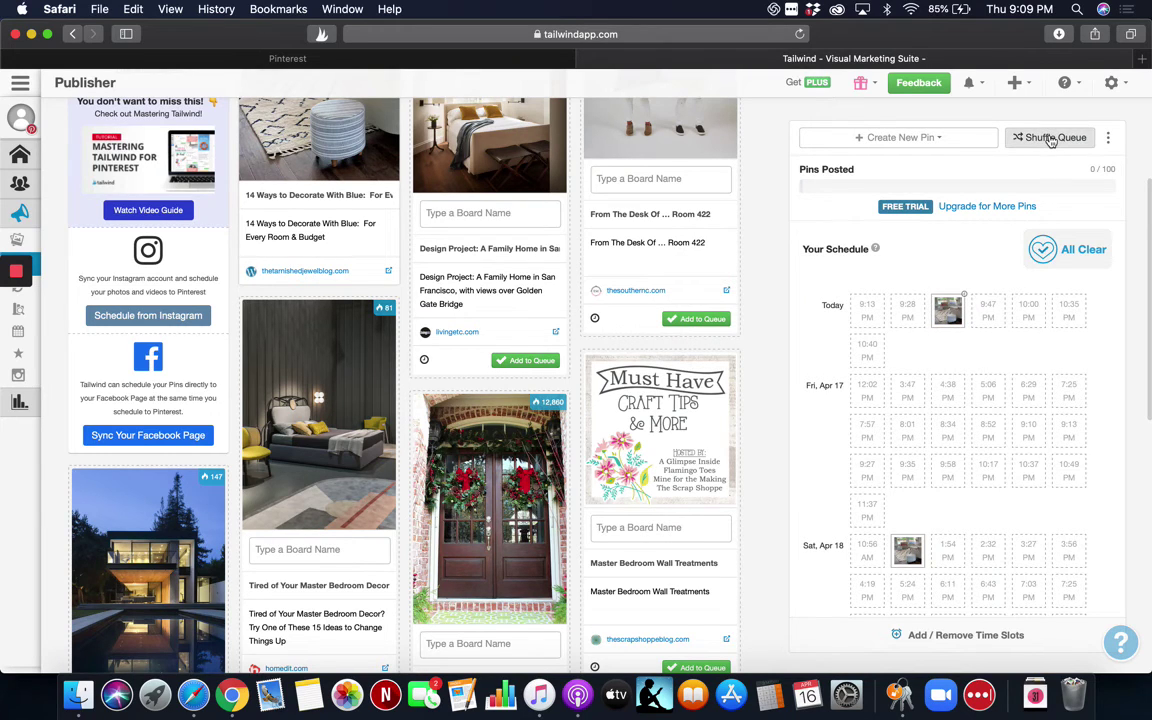
# Assign both the Design Project and Tired of Your Master Bedroom Decor pins to Master bedrooms decor.
pyautogui.click(467, 212)
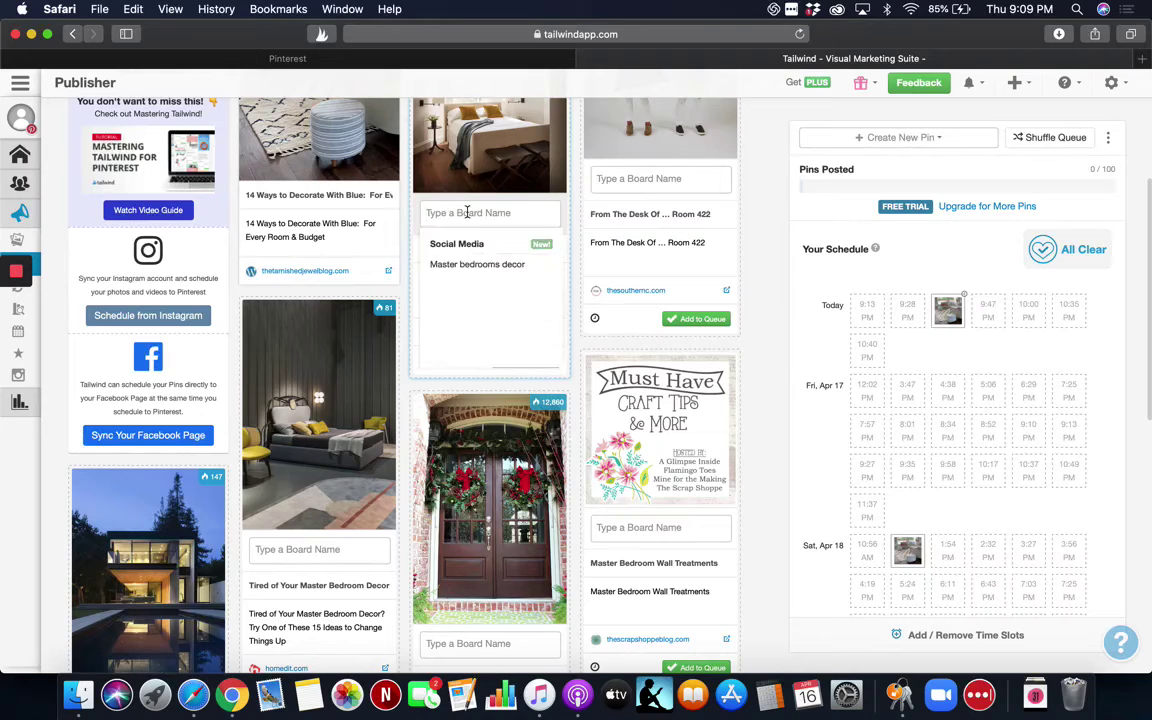
pyautogui.click(476, 264)
pyautogui.click(300, 549)
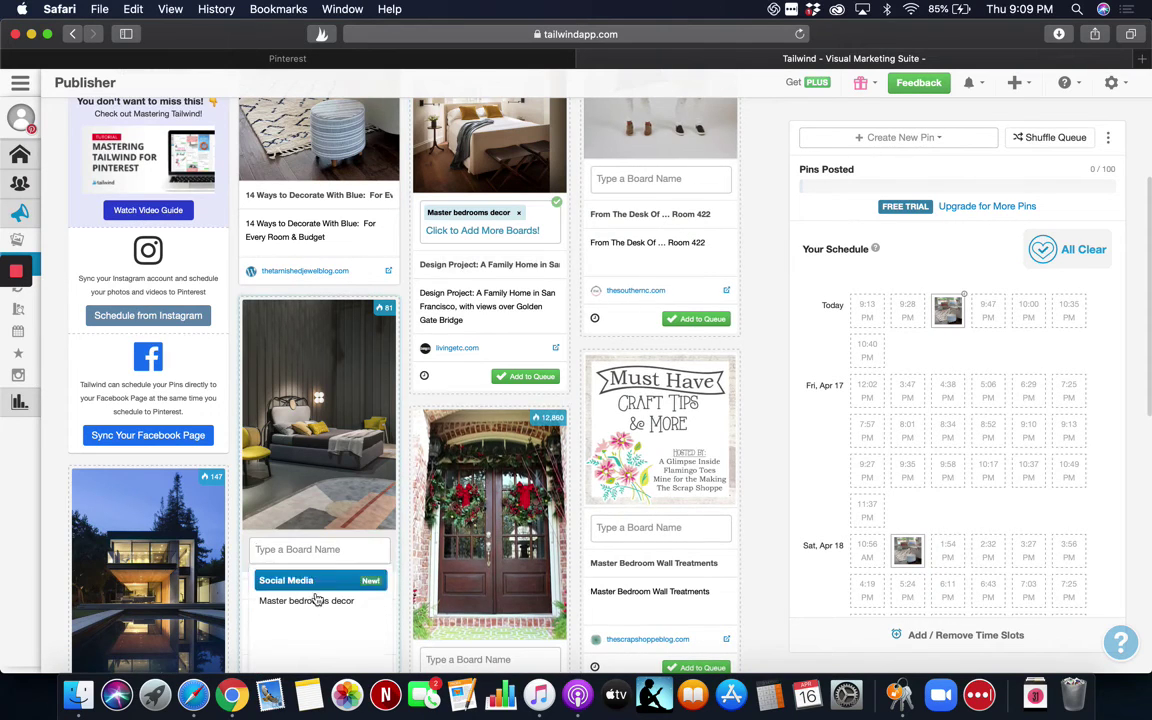
pyautogui.click(312, 600)
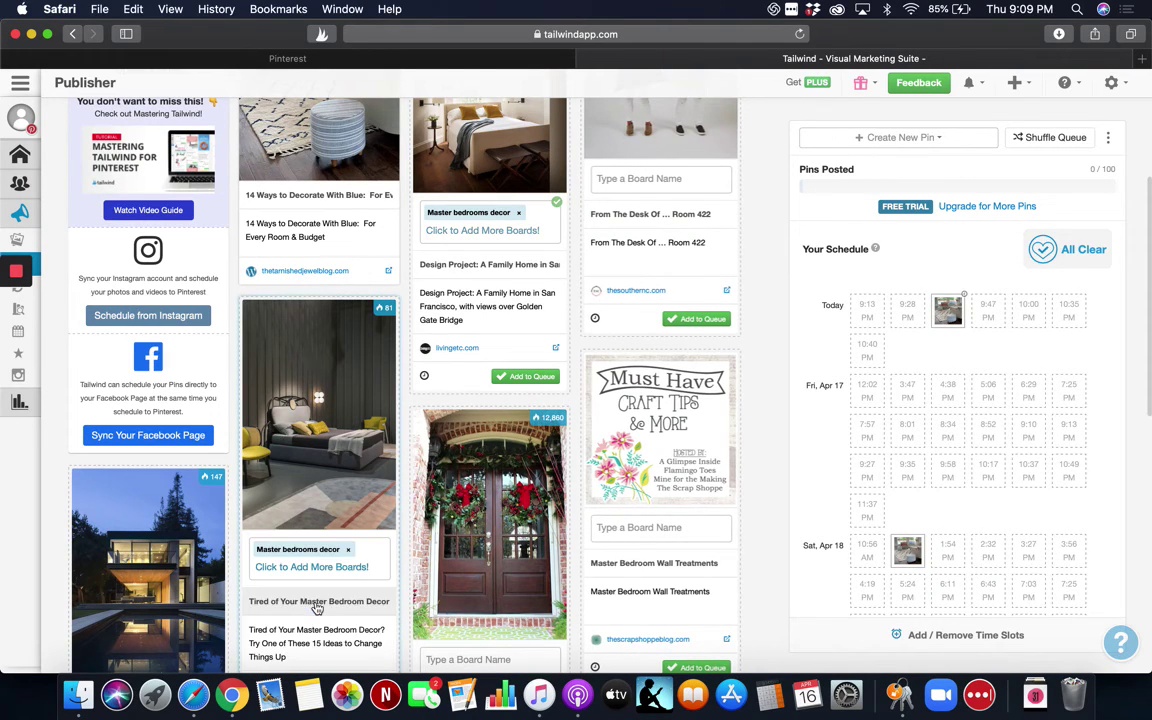
# Queue both pins, then request a Shuffle Queue.
pyautogui.click(535, 377)
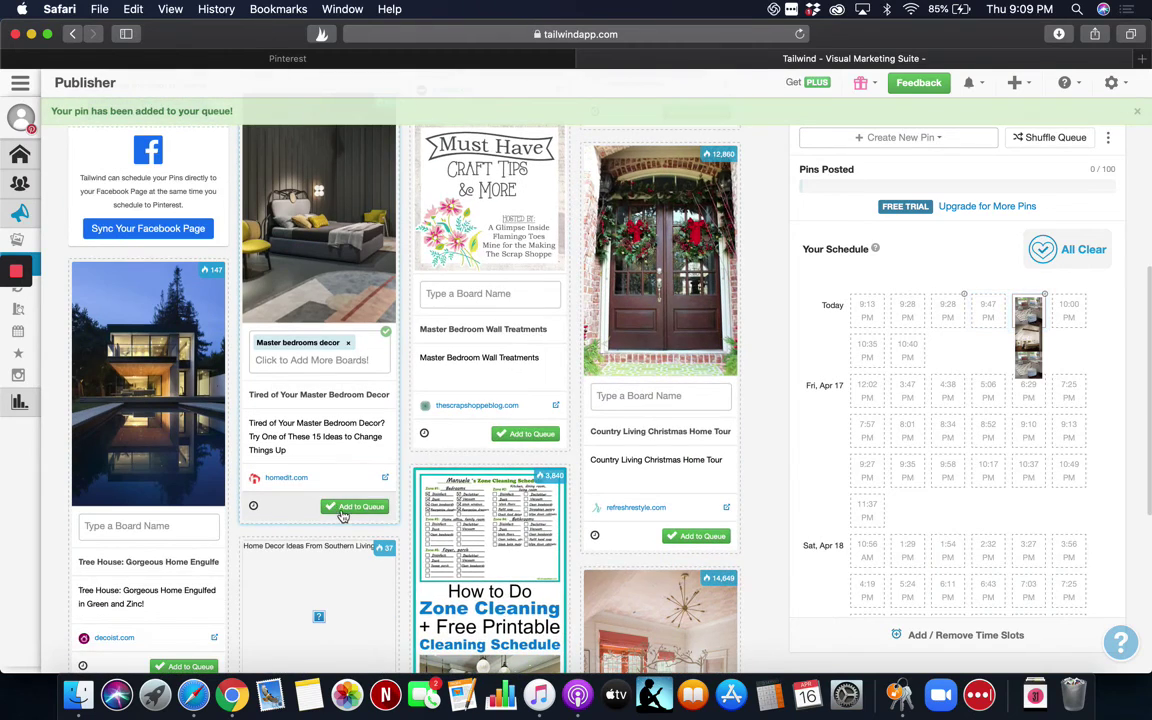
pyautogui.click(342, 510)
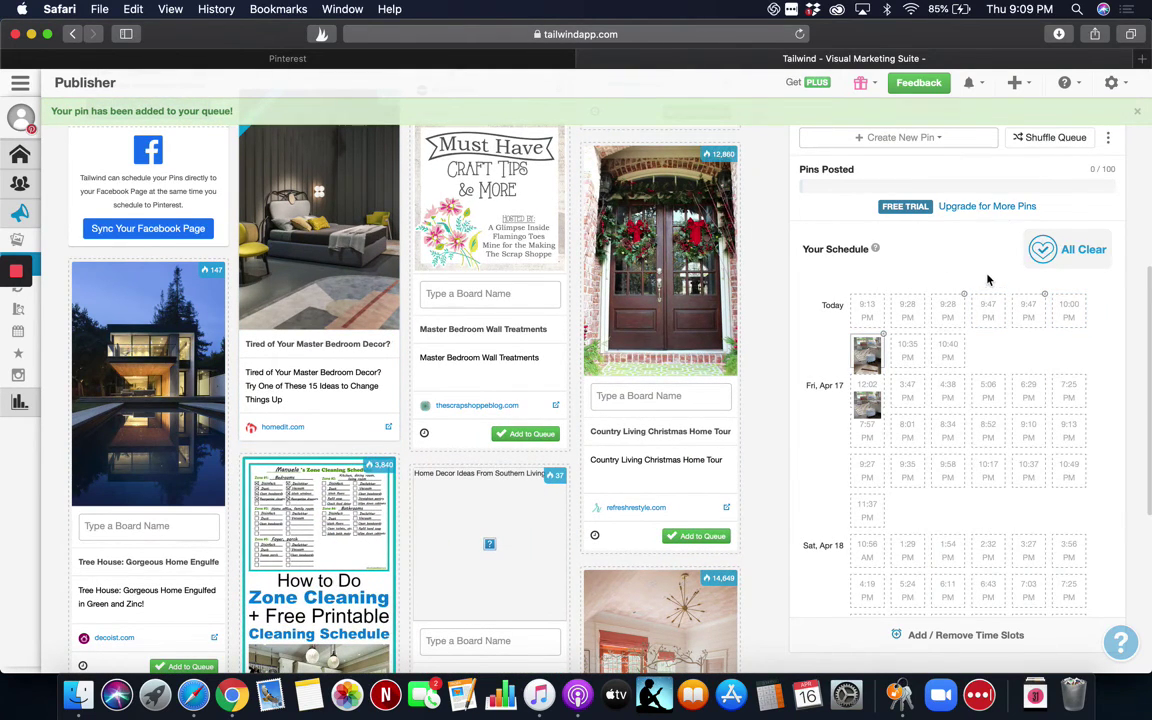
pyautogui.click(1057, 141)
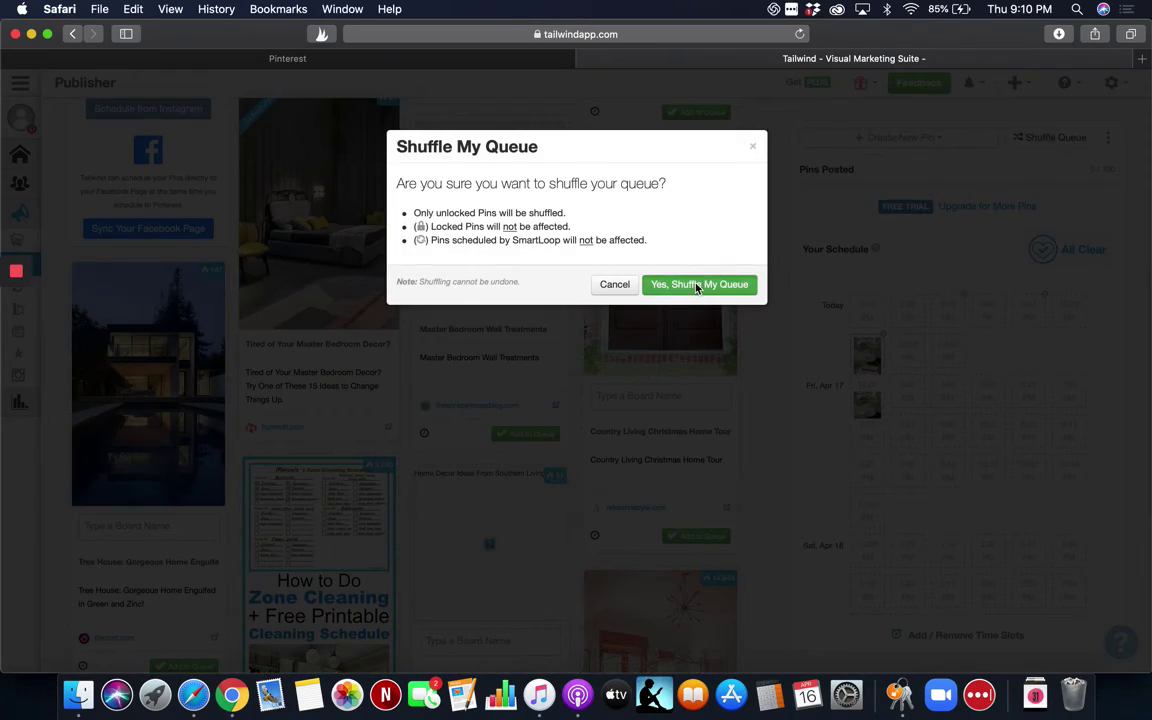
# Confirm the queue shuffle, leaving 4 scheduled pins in the Publisher.
pyautogui.click(697, 285)
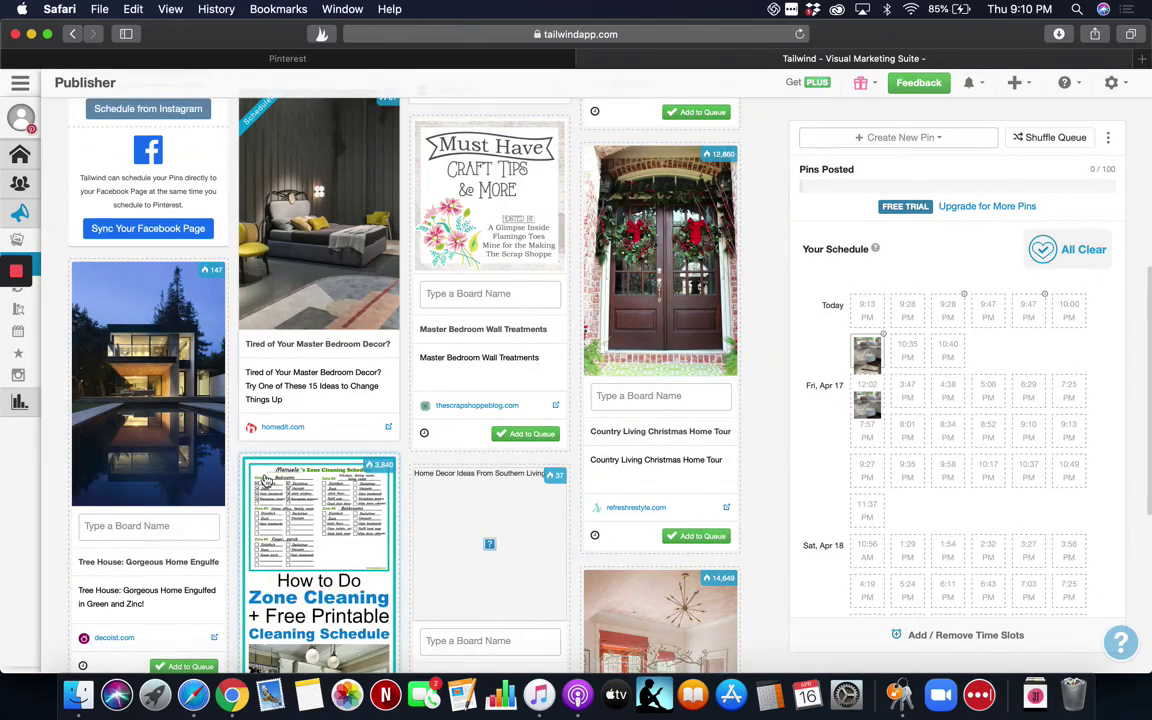
pyautogui.scroll(5, 266, 482)
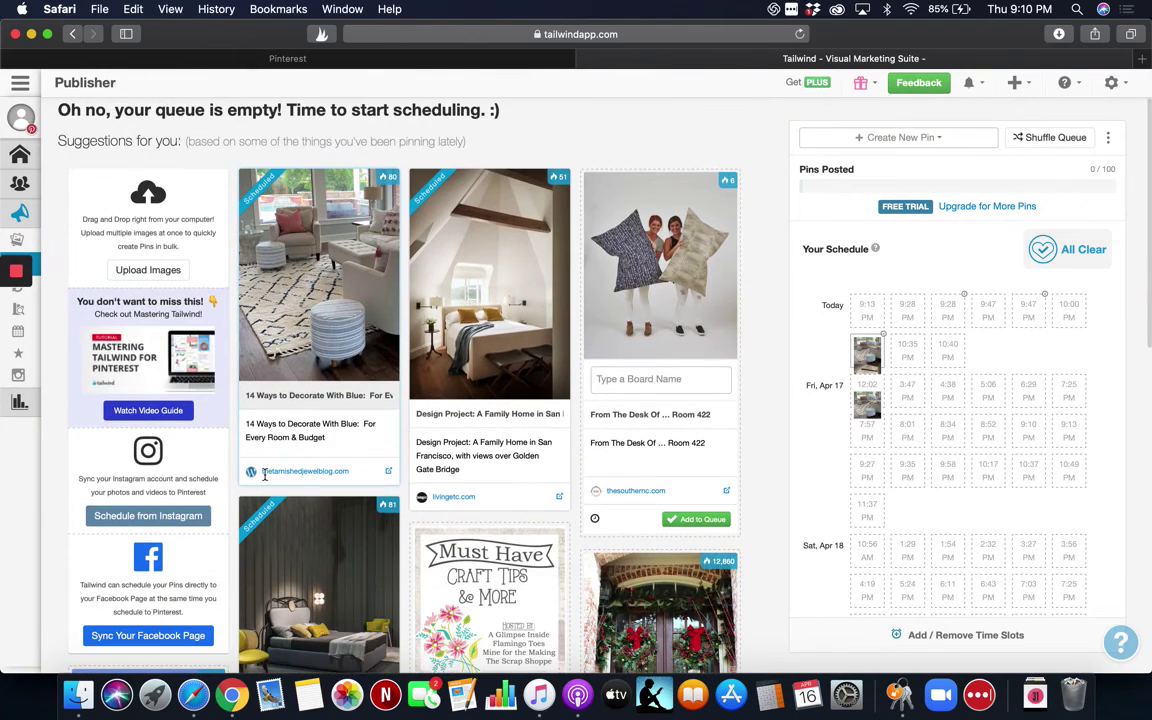
pyautogui.scroll(1, 265, 475)
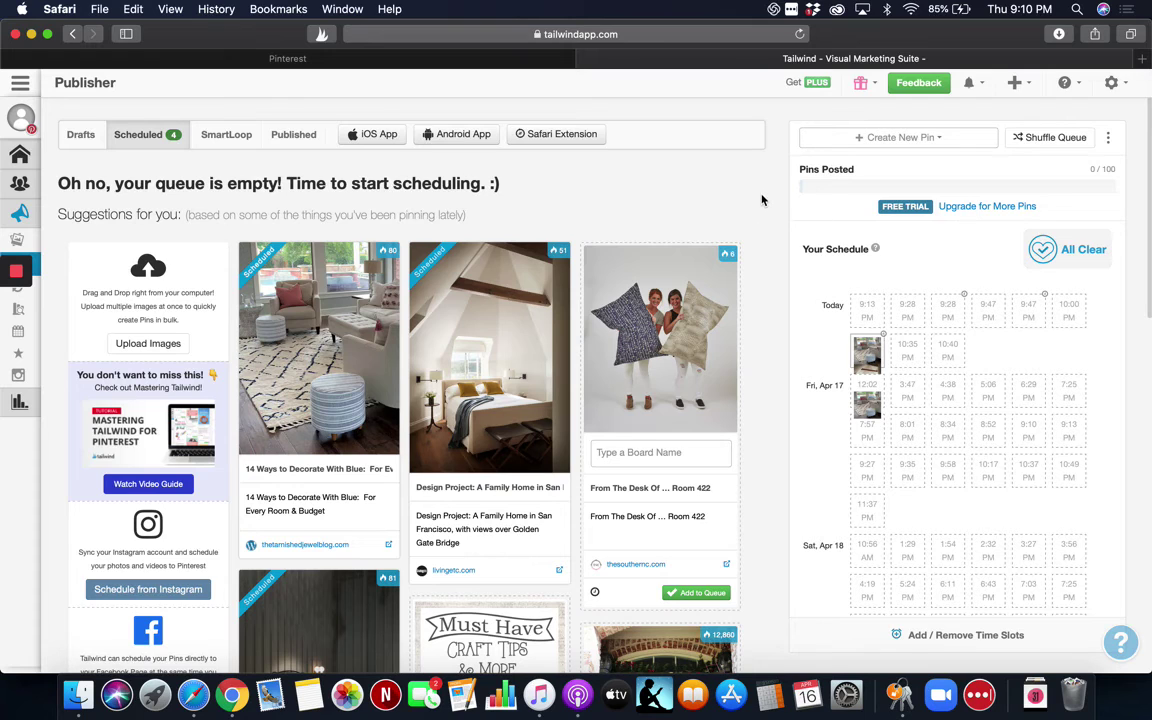
pyautogui.moveTo(14, 330)
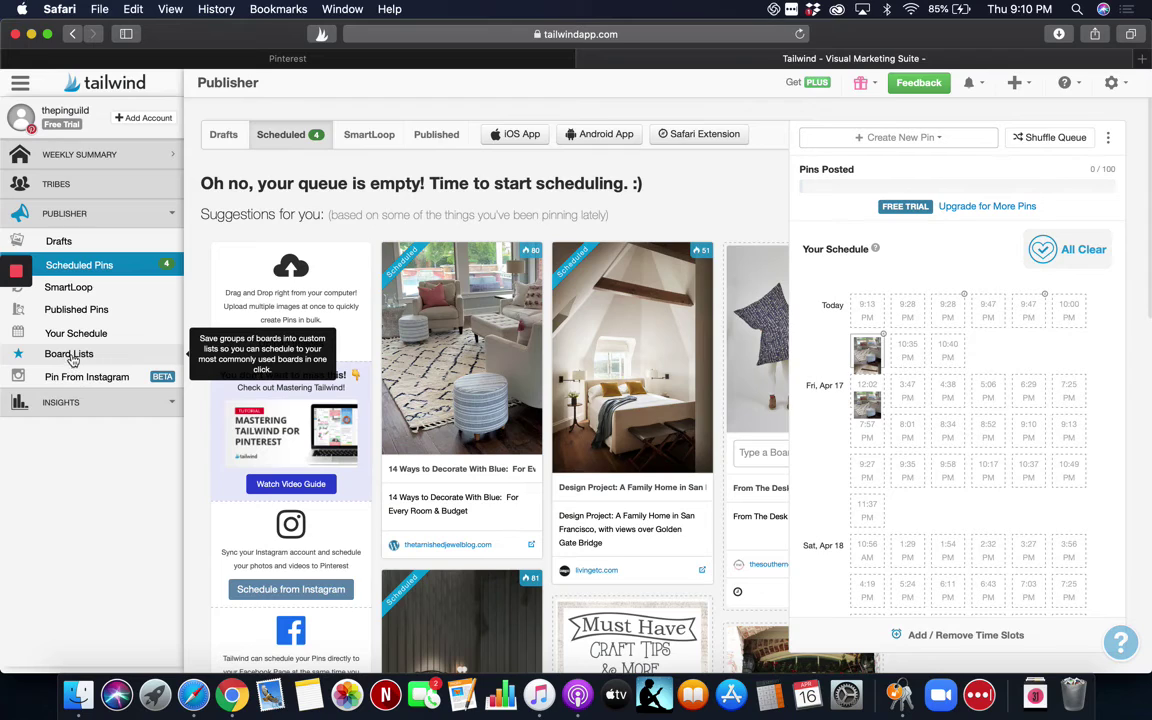
# Go to Board Lists from the expanded Publisher sidebar.
pyautogui.click(72, 357)
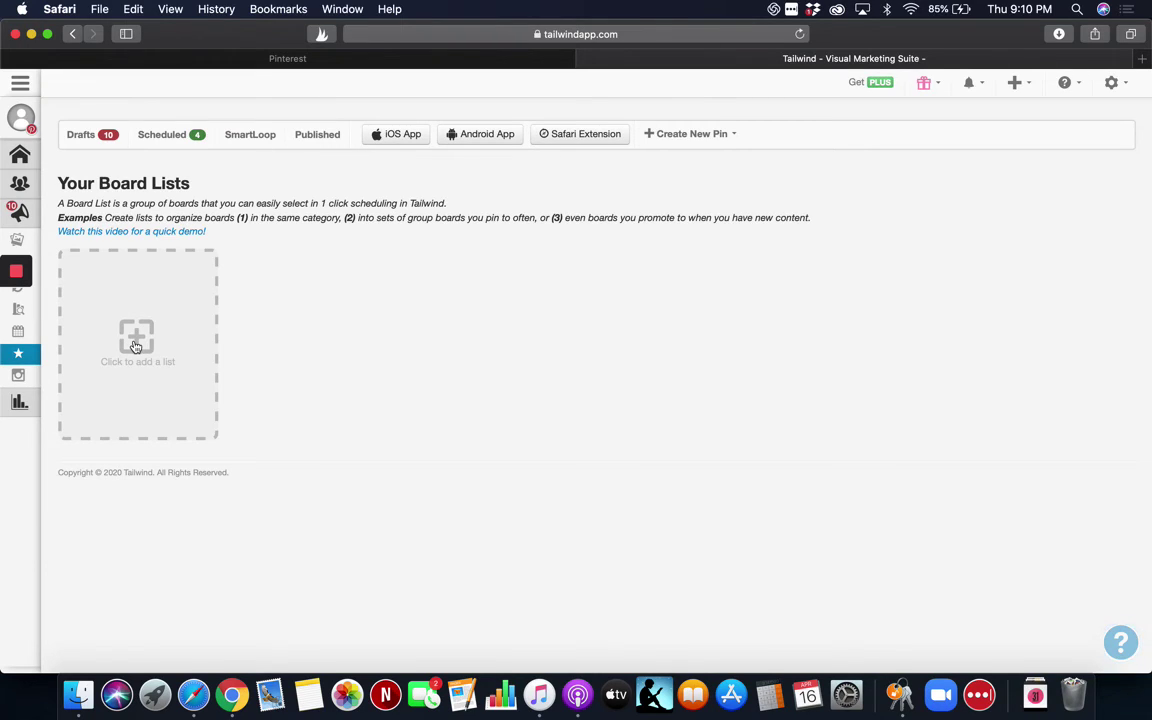
# Log out of Tailwind from the account menu.
pyautogui.click(1113, 84)
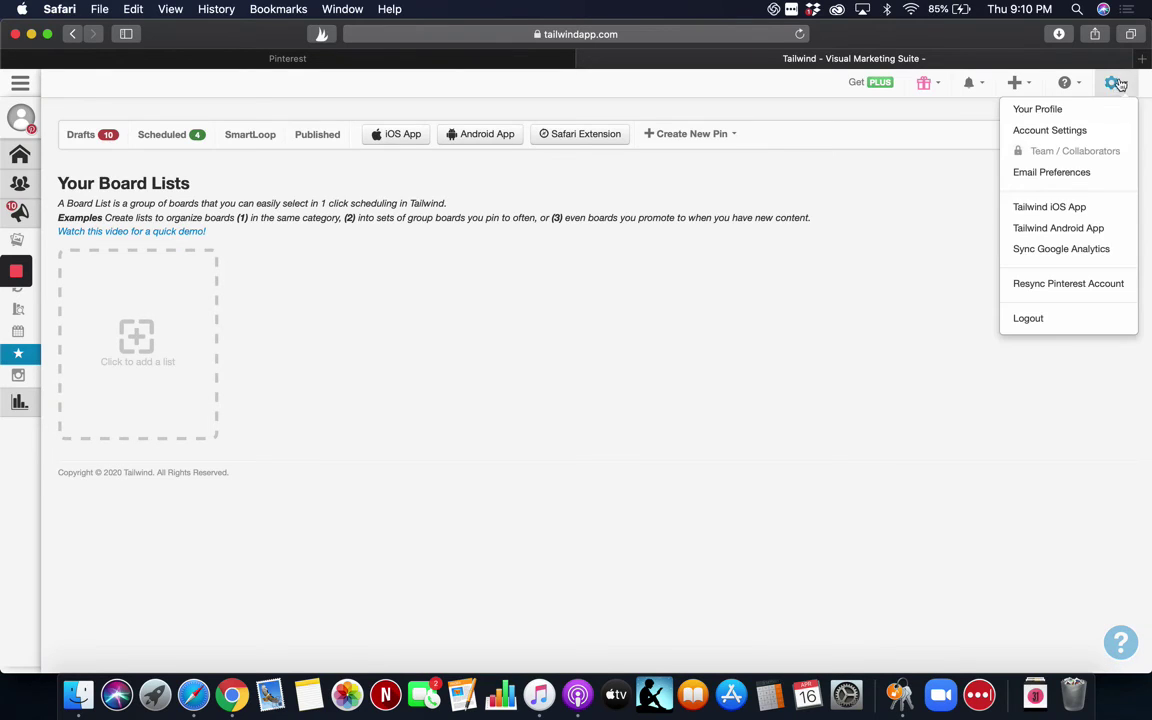
pyautogui.click(1118, 85)
pyautogui.click(1118, 85)
pyautogui.click(1038, 332)
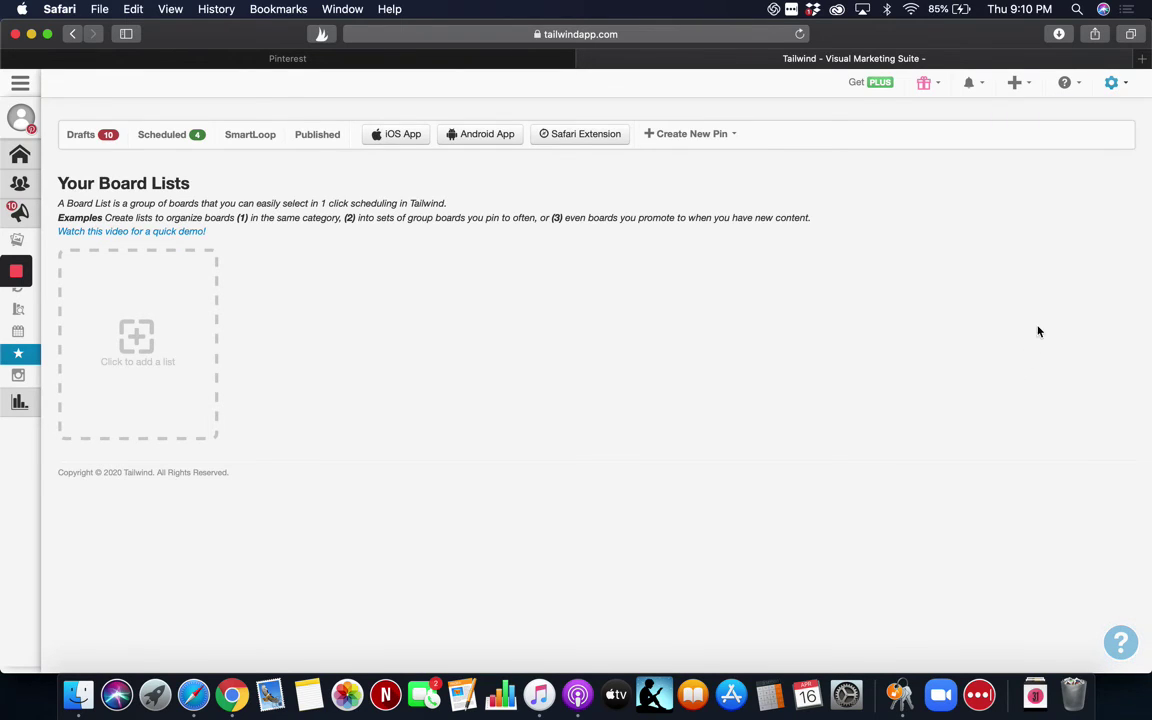
pyautogui.click(1113, 84)
pyautogui.click(1113, 89)
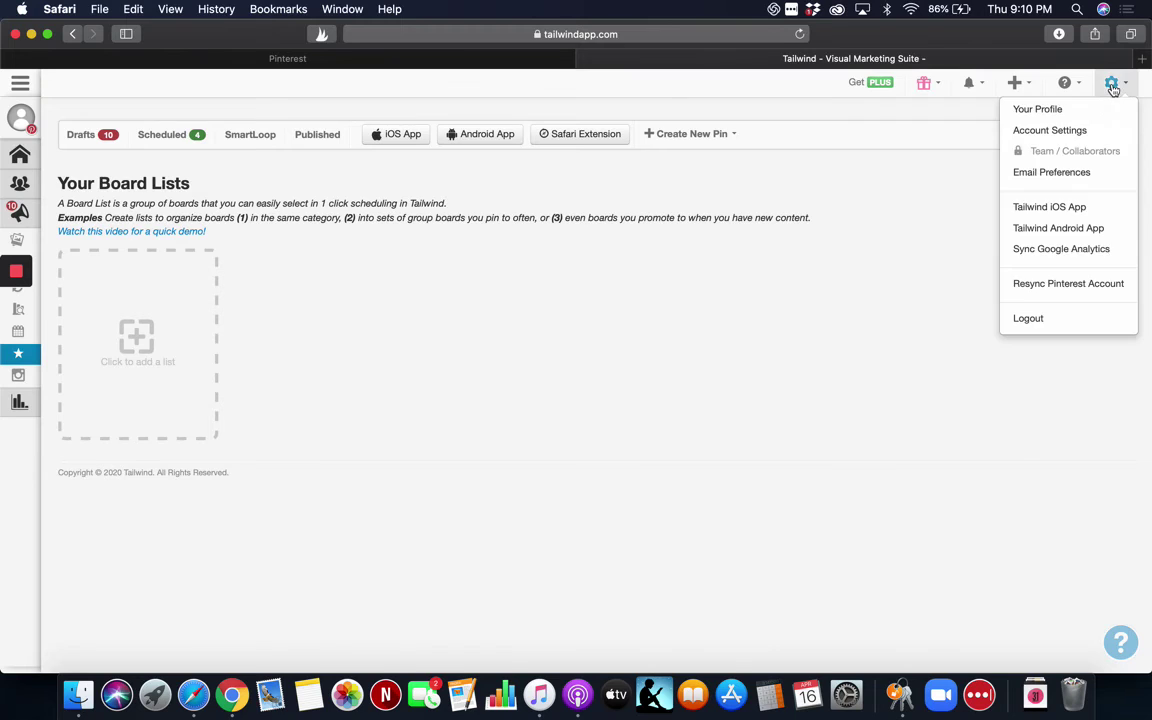
pyautogui.click(1033, 323)
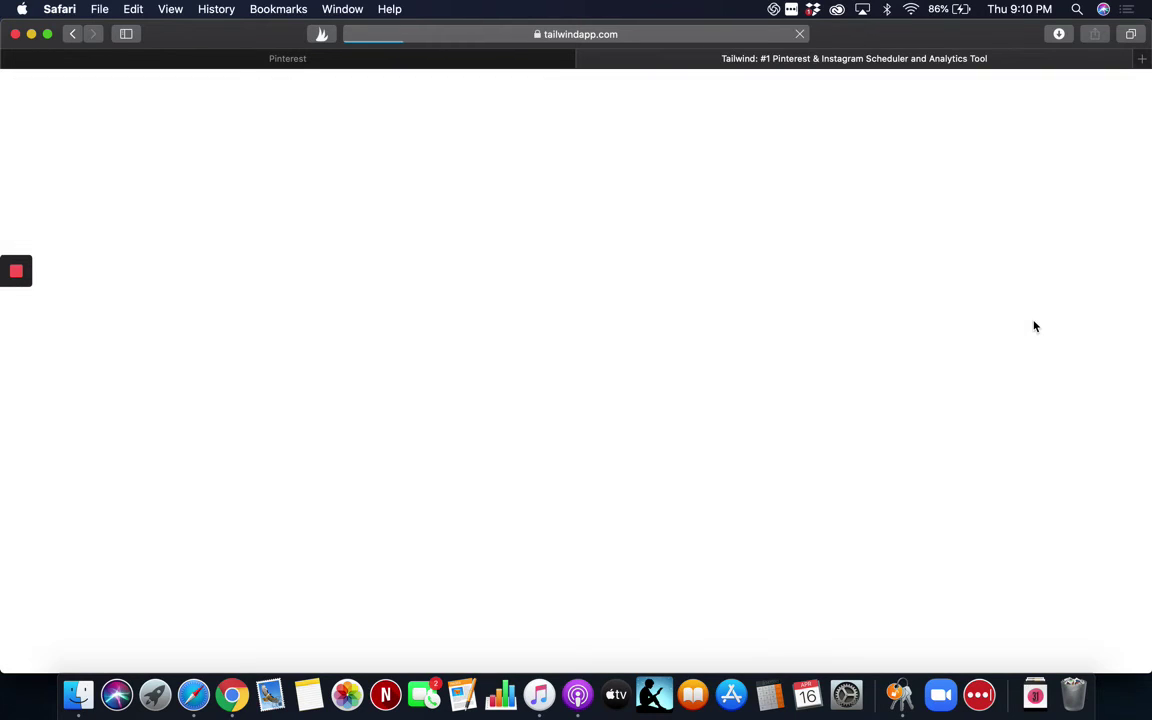
# On the Tailwind login page, fill in the saved account credentials and log in.
pyautogui.click(797, 95)
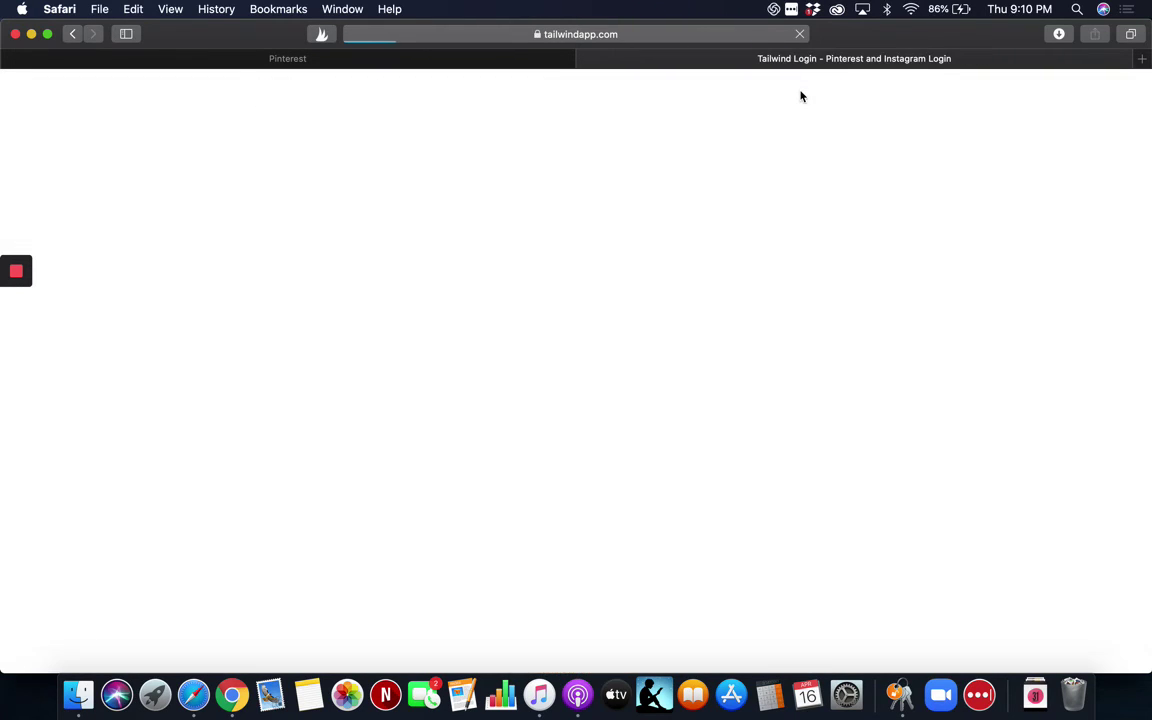
pyautogui.scroll(-10, 600, 323)
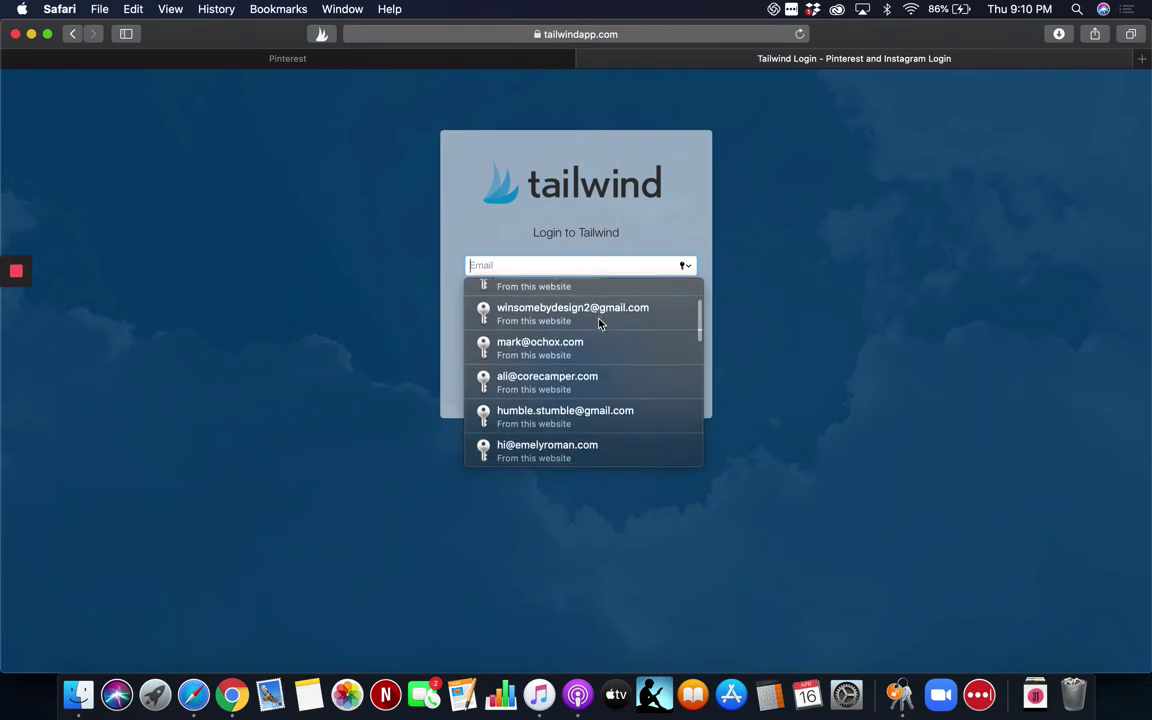
pyautogui.scroll(-5, 600, 323)
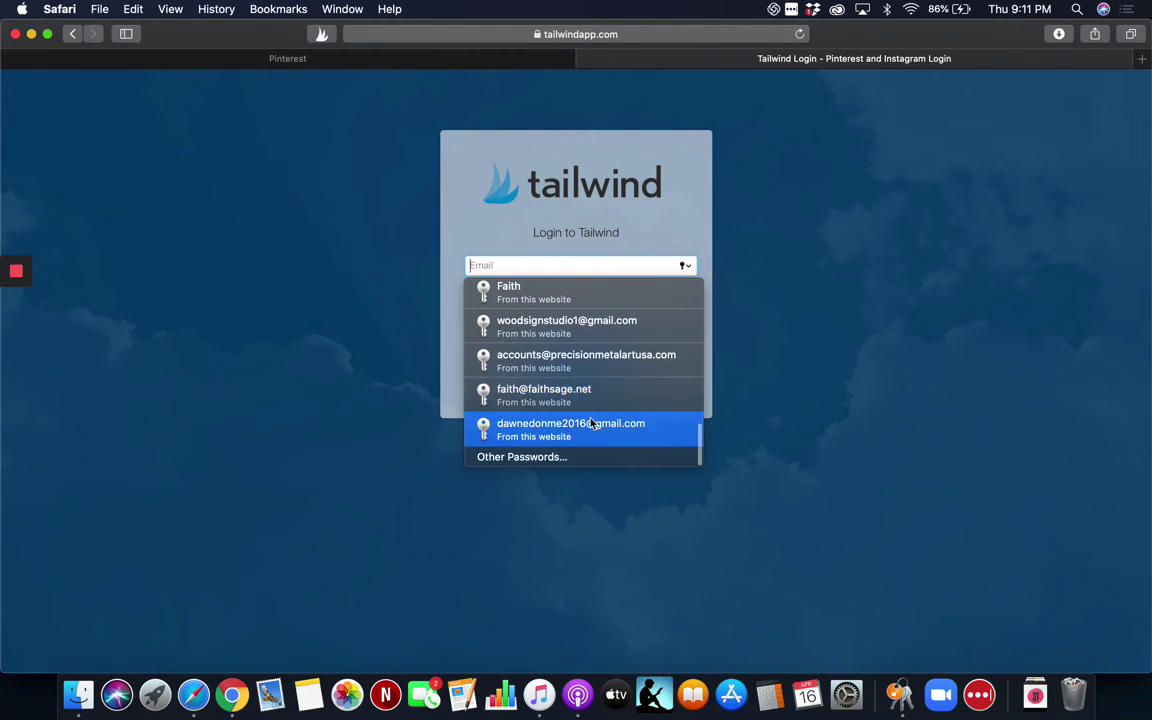
pyautogui.scroll(6, 586, 370)
pyautogui.scroll(3, 587, 369)
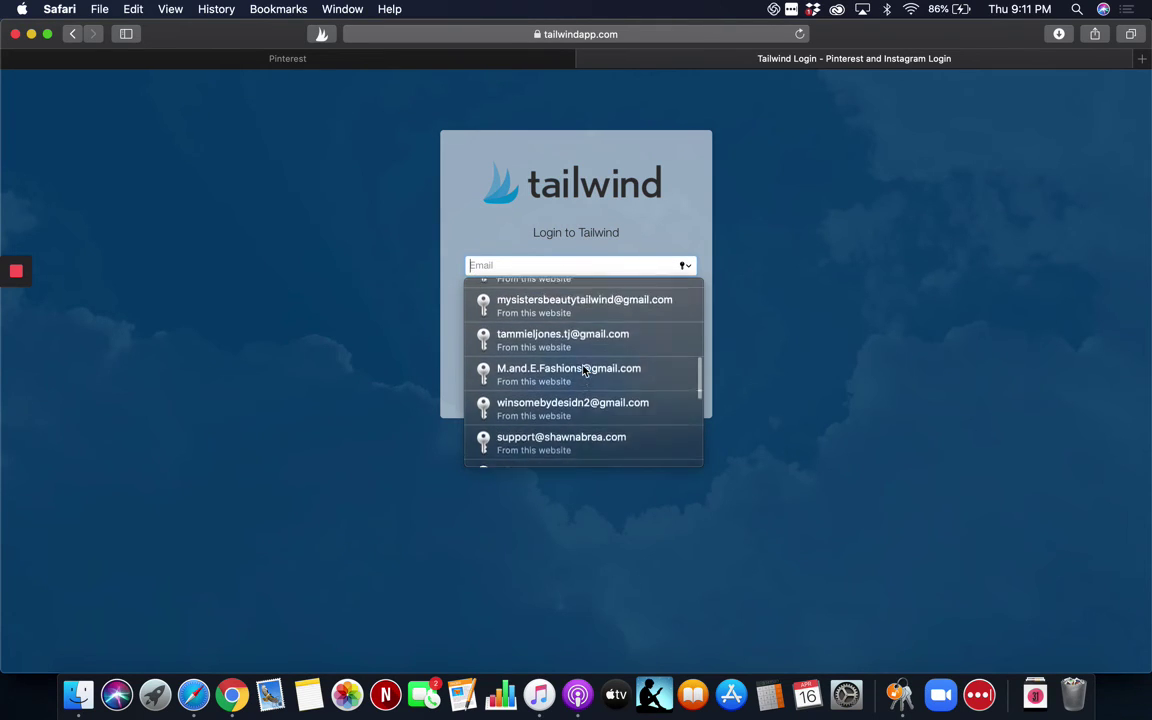
pyautogui.click(575, 396)
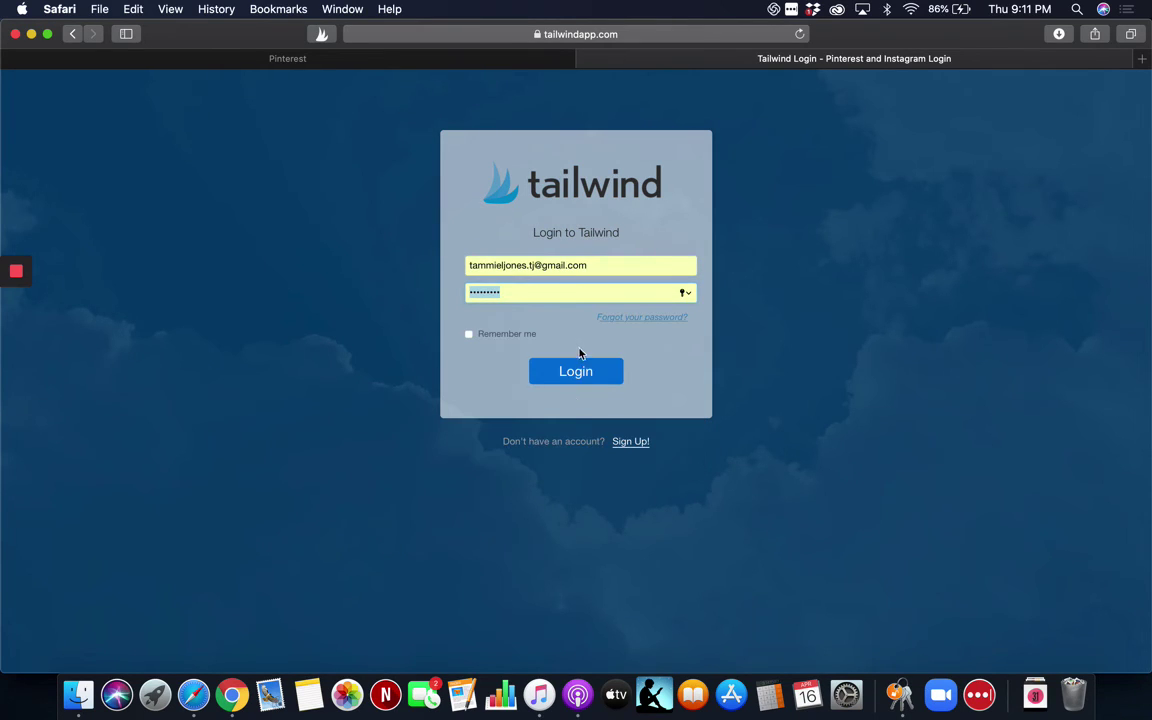
pyautogui.click(576, 372)
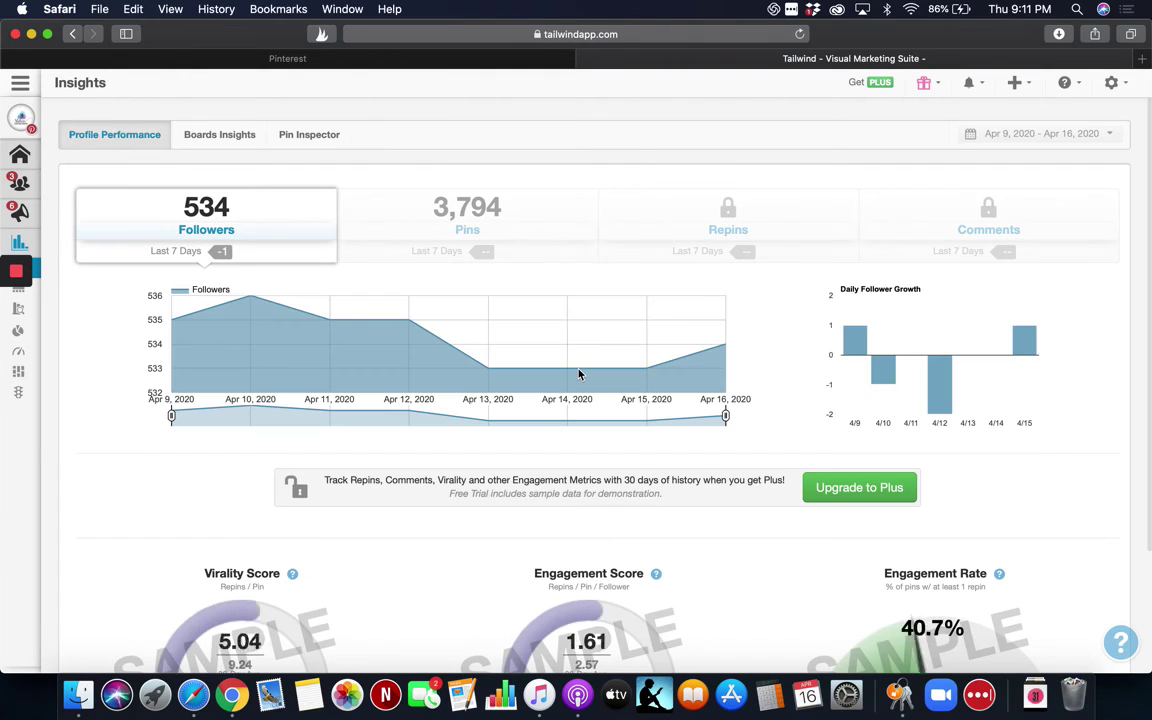
# Expand Publisher in the sidebar and go to Board Lists showing Home Business, V A and Marketing.
pyautogui.moveTo(57, 304)
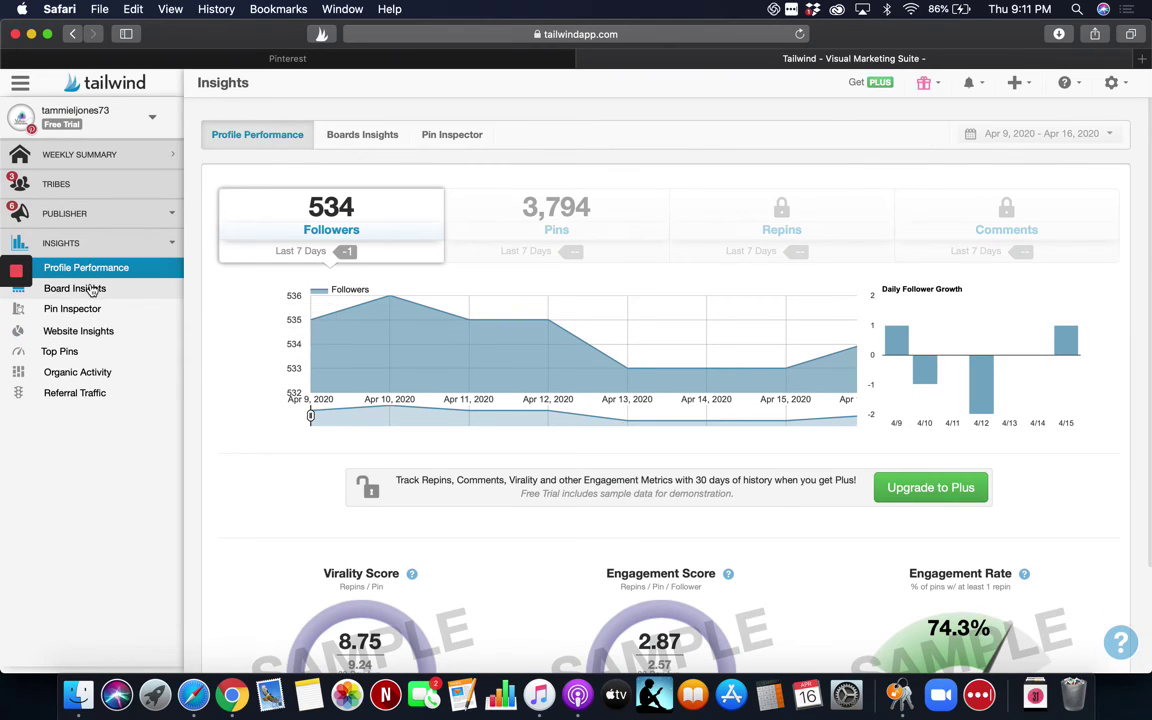
pyautogui.click(77, 213)
pyautogui.click(90, 356)
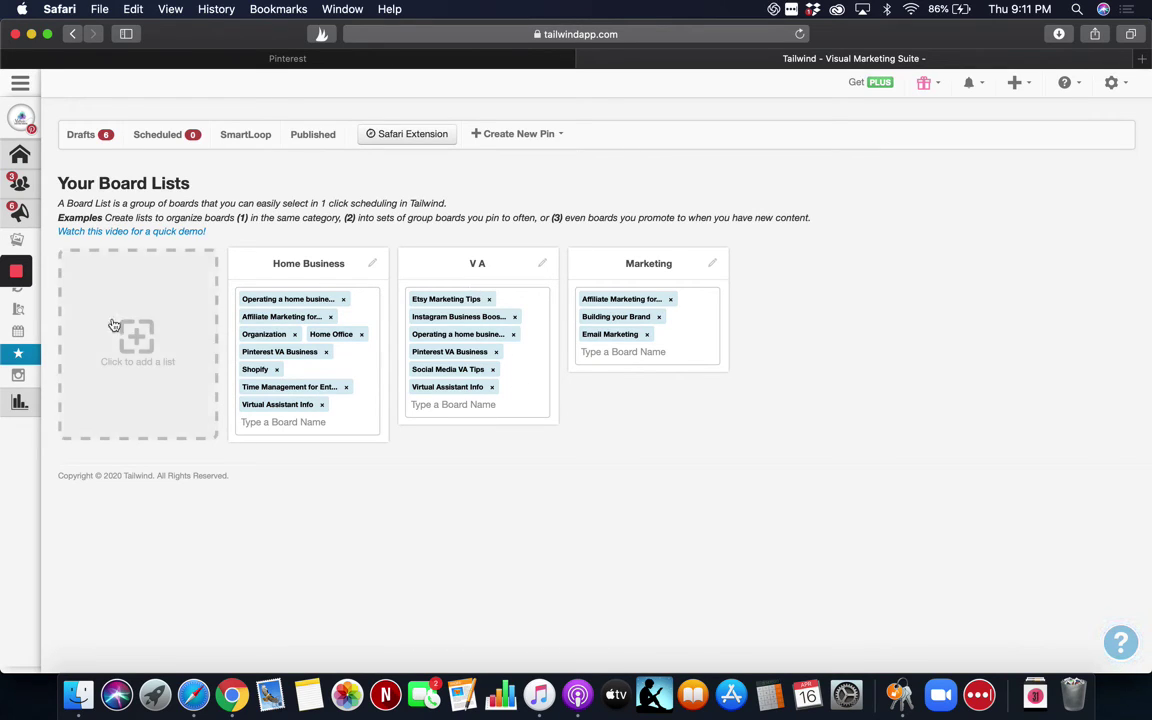
# Create a new board list titled 'Pinterest MArketign'.
pyautogui.moveTo(37, 325)
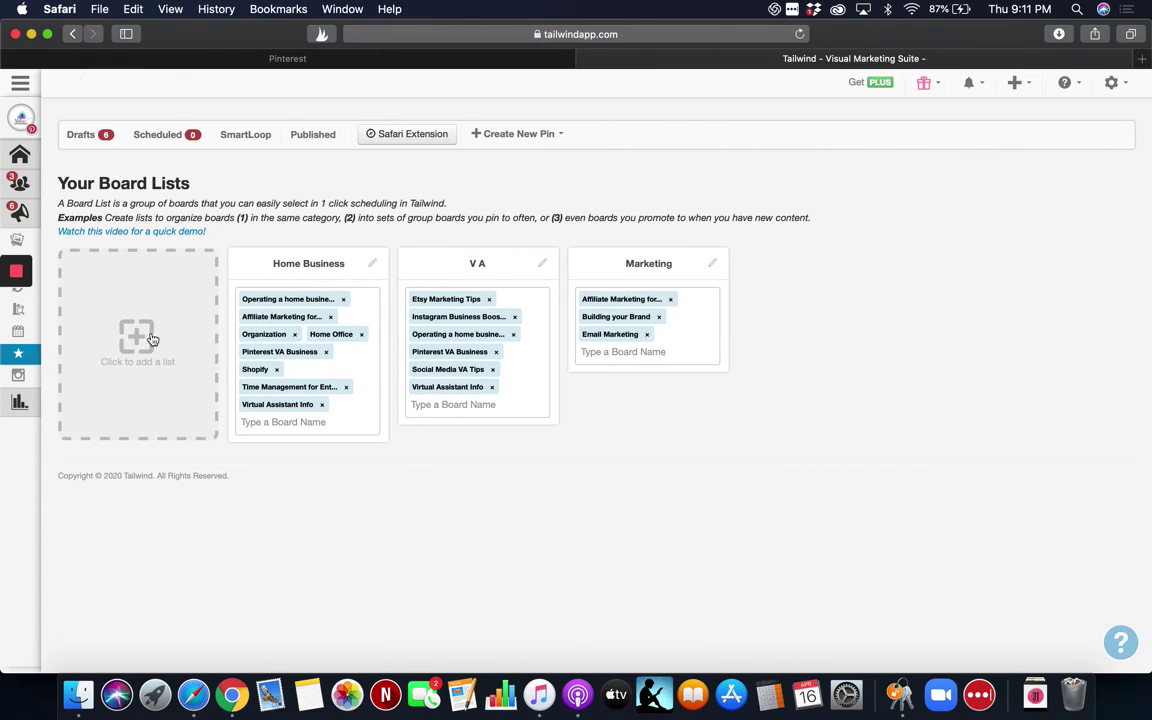
pyautogui.click(151, 340)
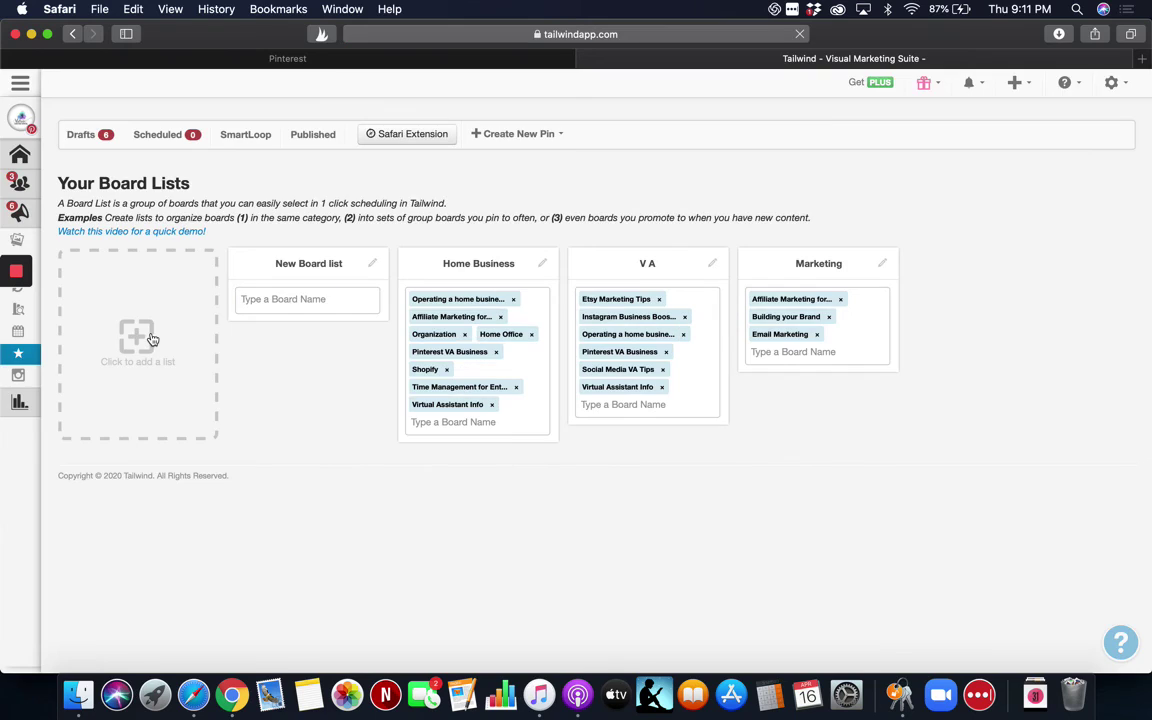
pyautogui.click(376, 265)
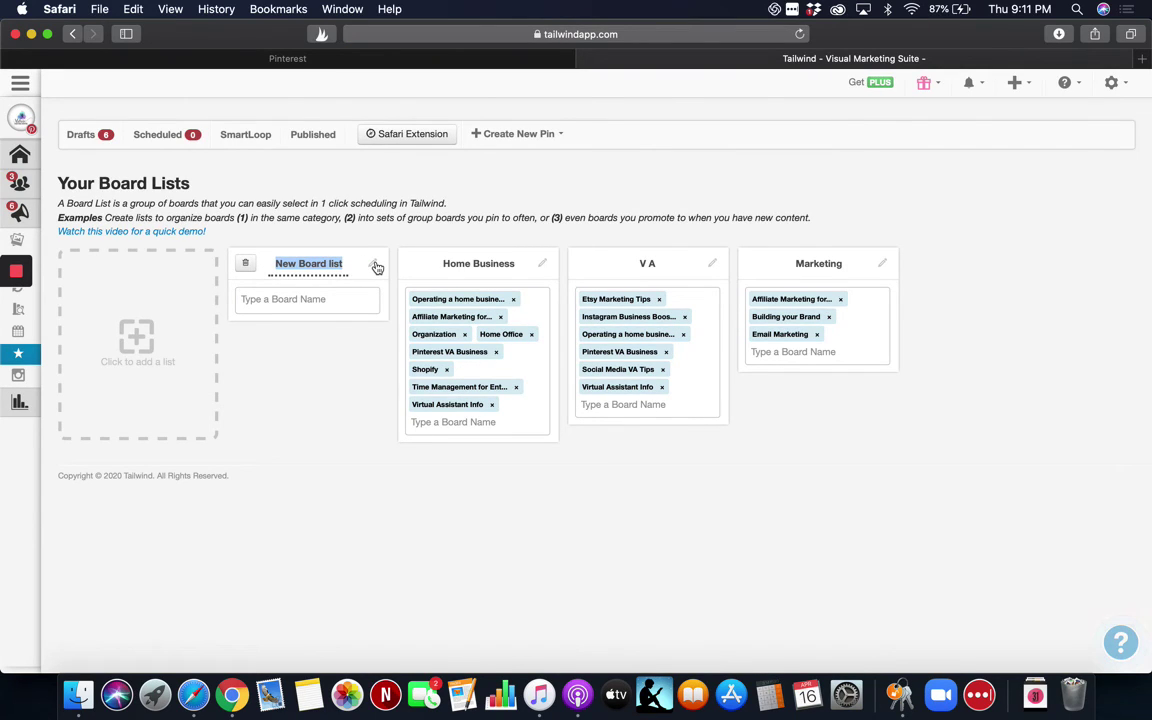
pyautogui.write('Pinterest MA')
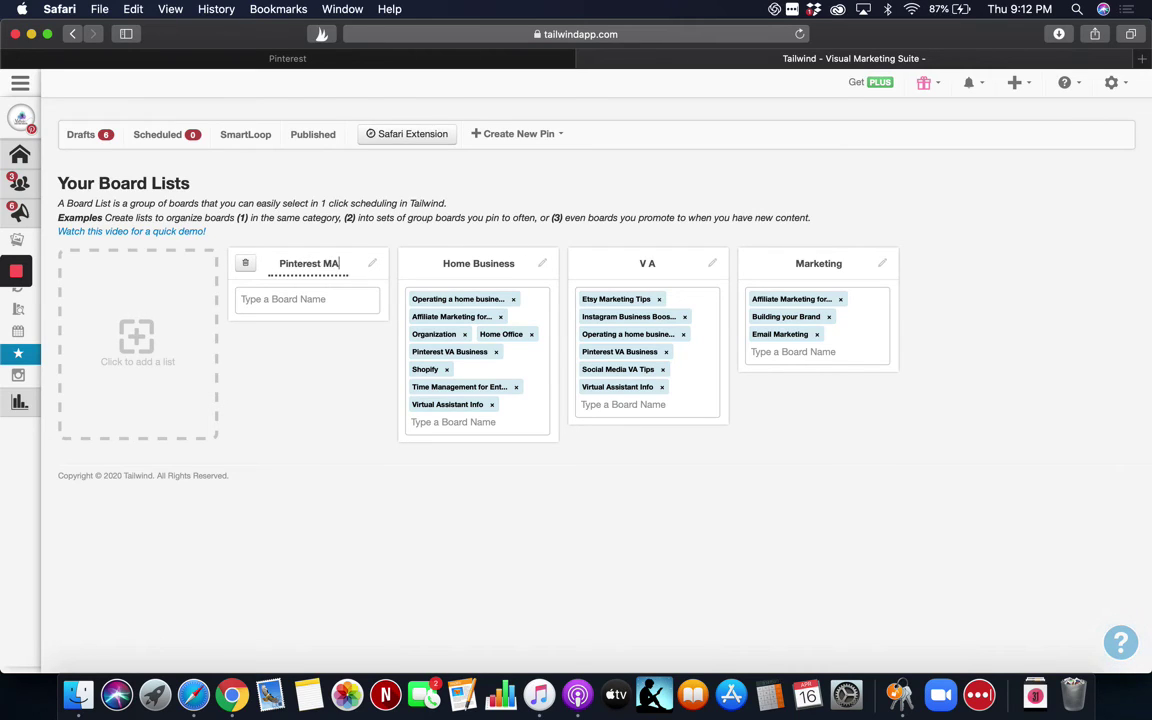
pyautogui.write('rketign')
pyautogui.click(311, 300)
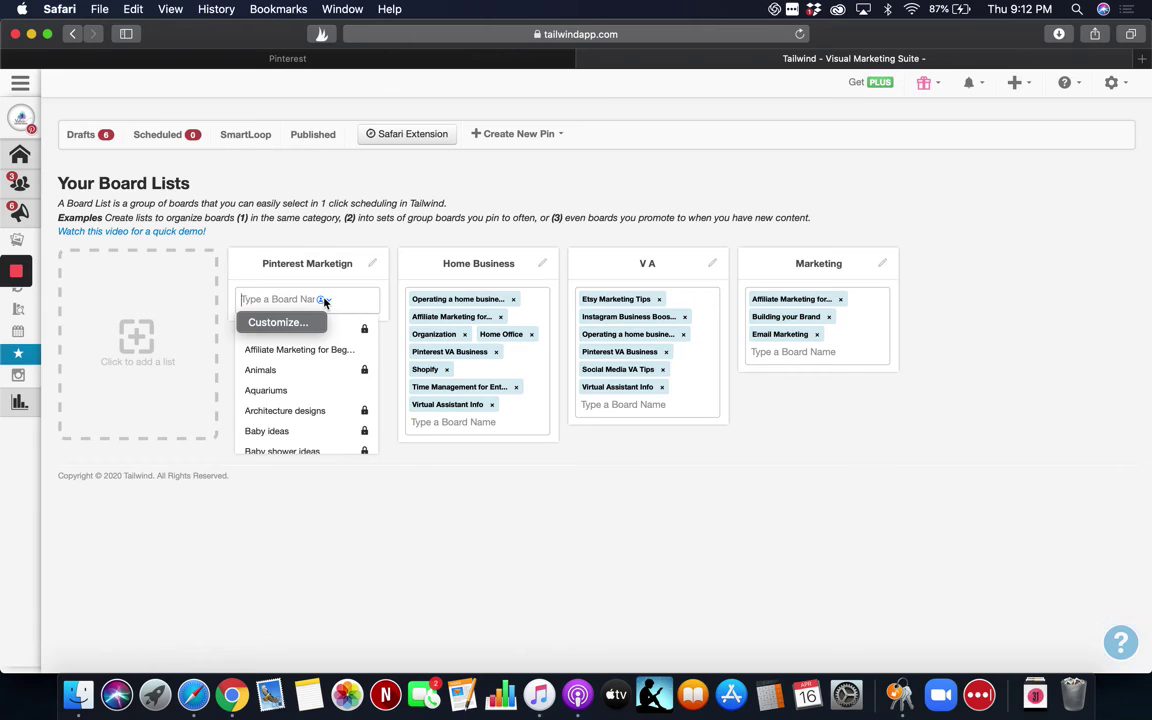
# Add the first board, Girl Boss Business Tips Group Board and #Girlboss Tips & Ideas to the list.
pyautogui.scroll(-4, 313, 410)
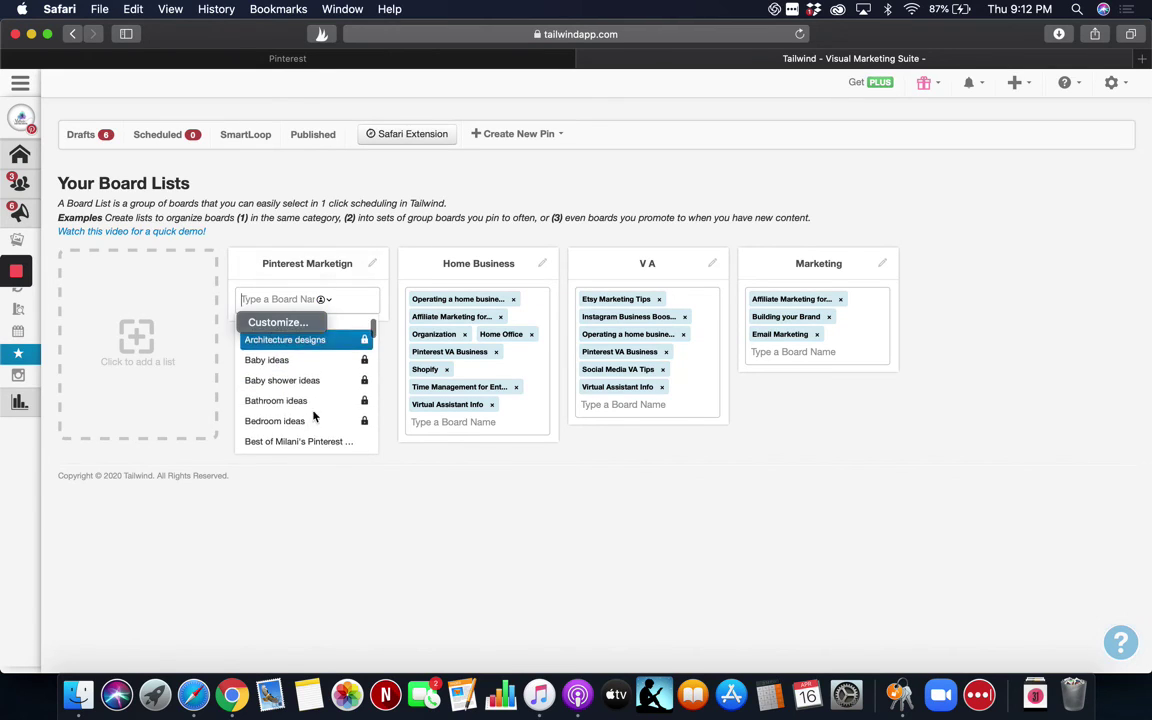
pyautogui.scroll(-1, 313, 414)
pyautogui.click(313, 410)
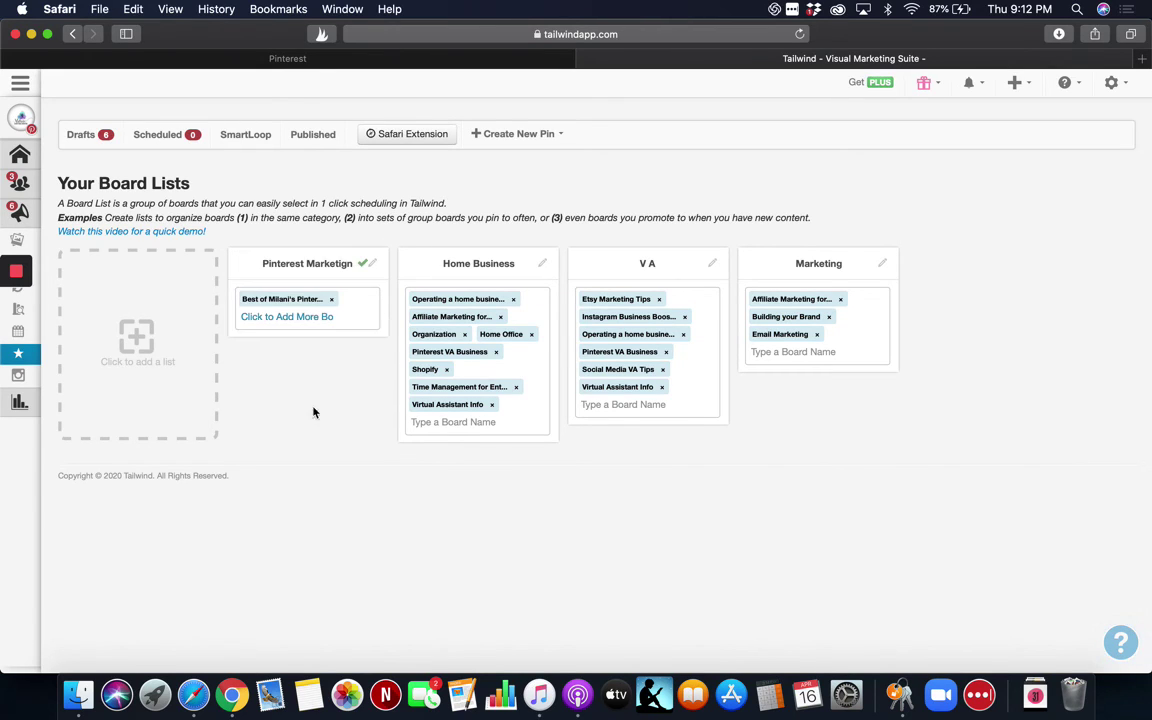
pyautogui.click(306, 317)
pyautogui.scroll(-3, 300, 400)
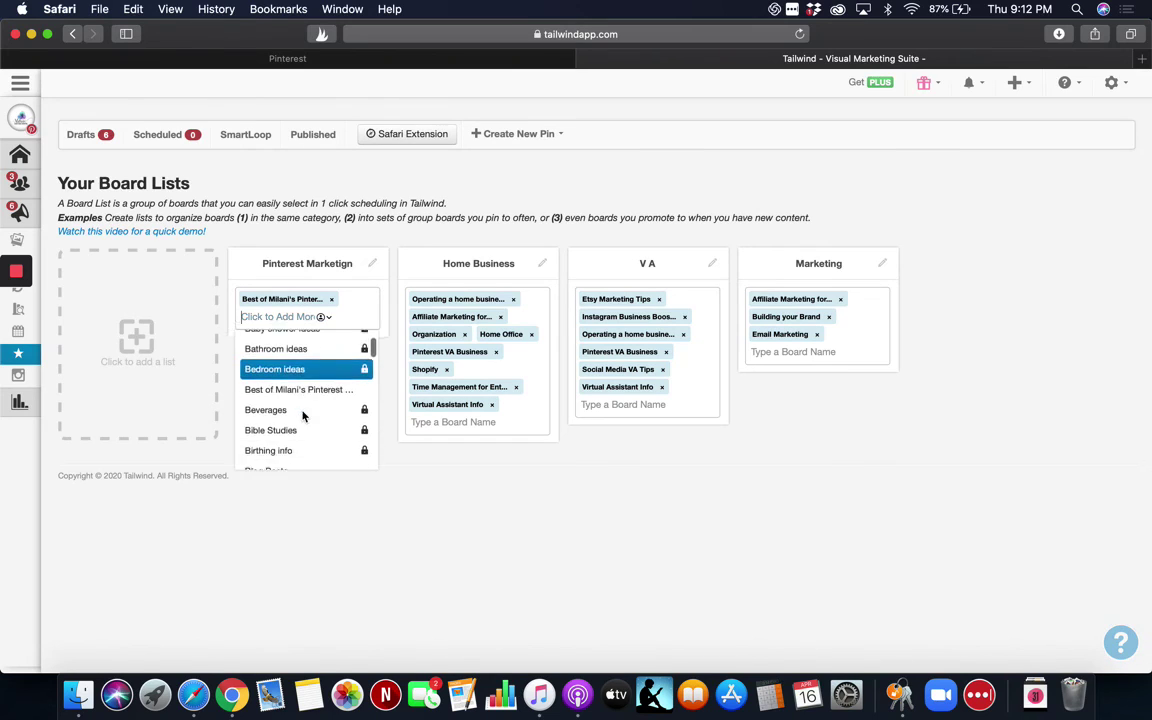
pyautogui.scroll(-3, 303, 416)
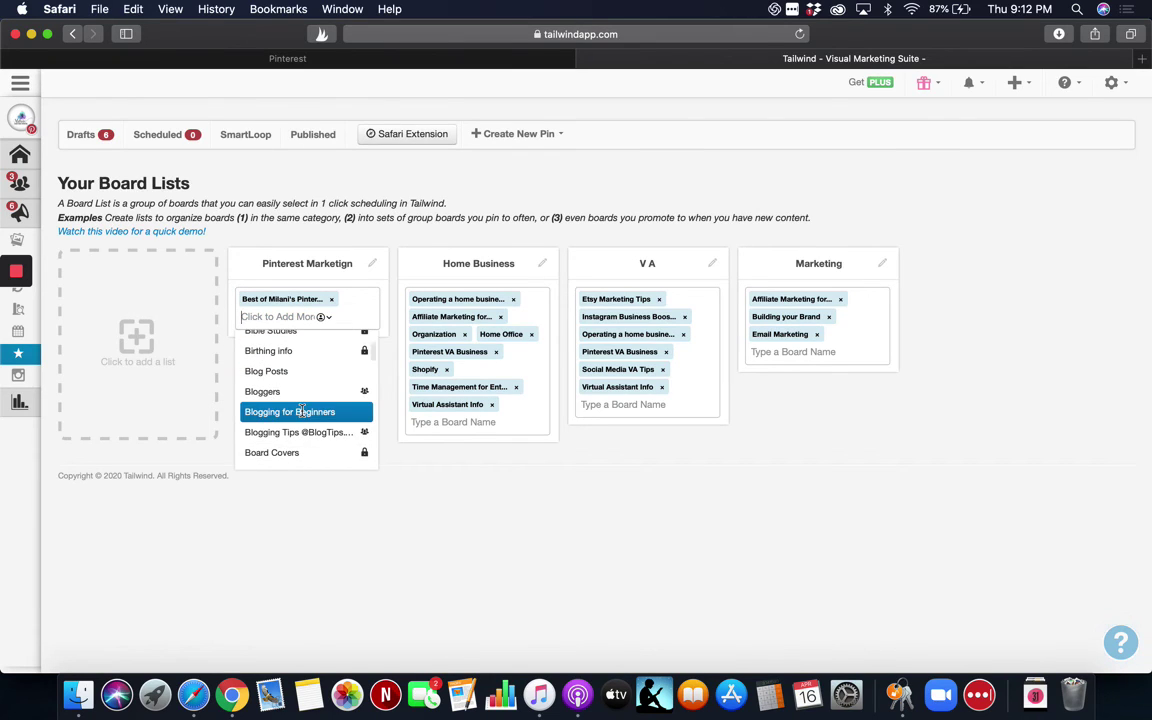
pyautogui.scroll(-6, 303, 414)
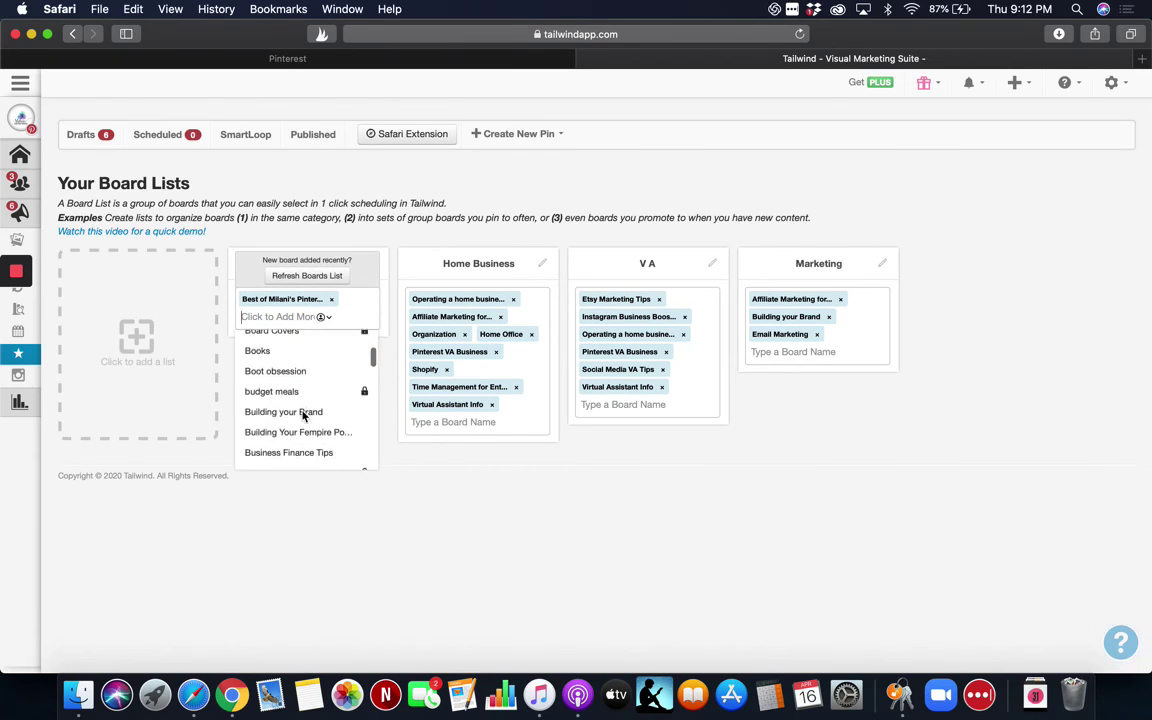
pyautogui.scroll(-5, 303, 416)
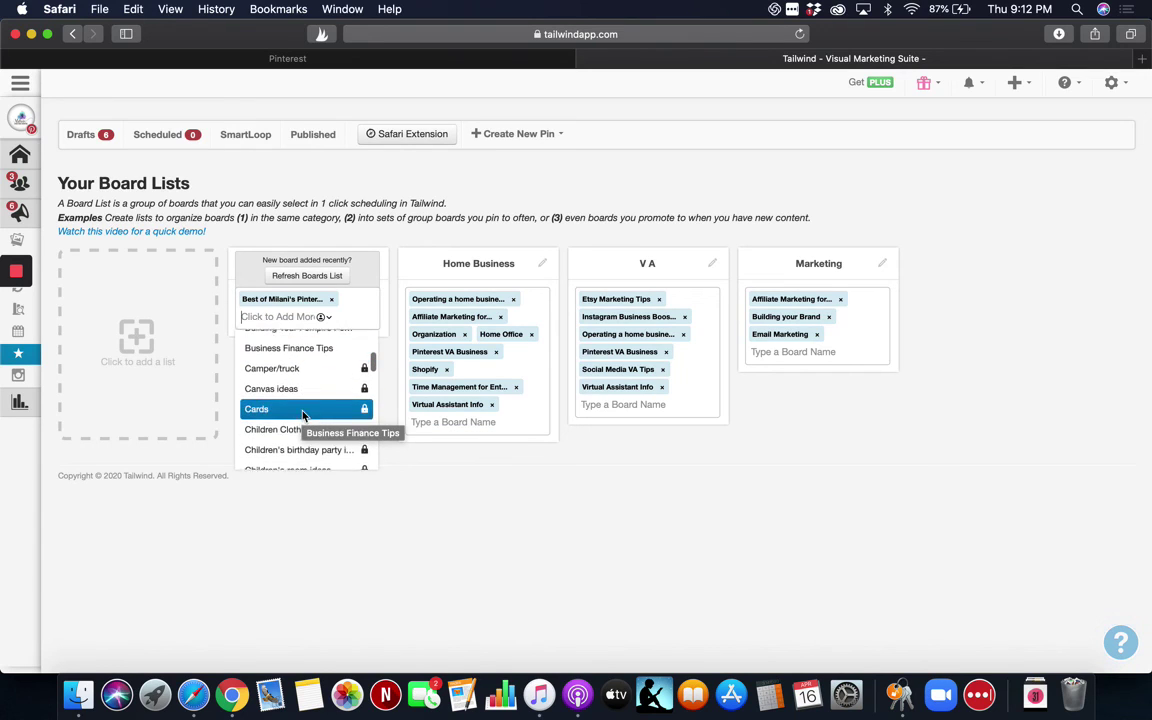
pyautogui.scroll(-6, 303, 416)
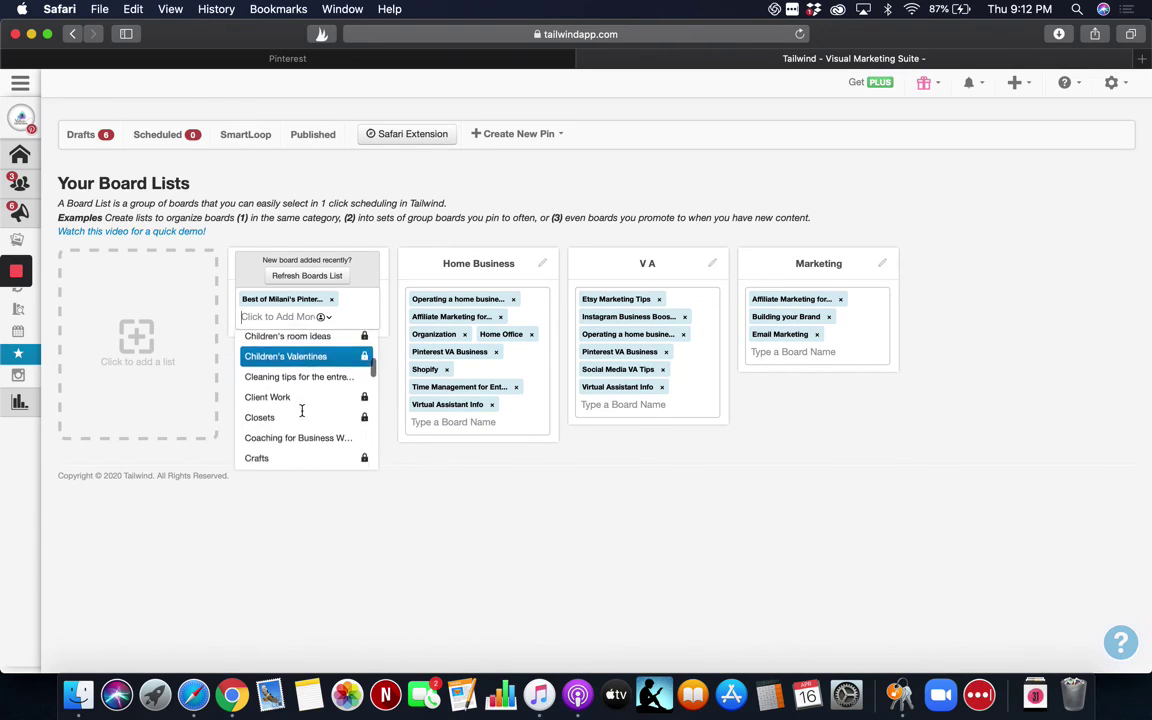
pyautogui.scroll(-7, 303, 413)
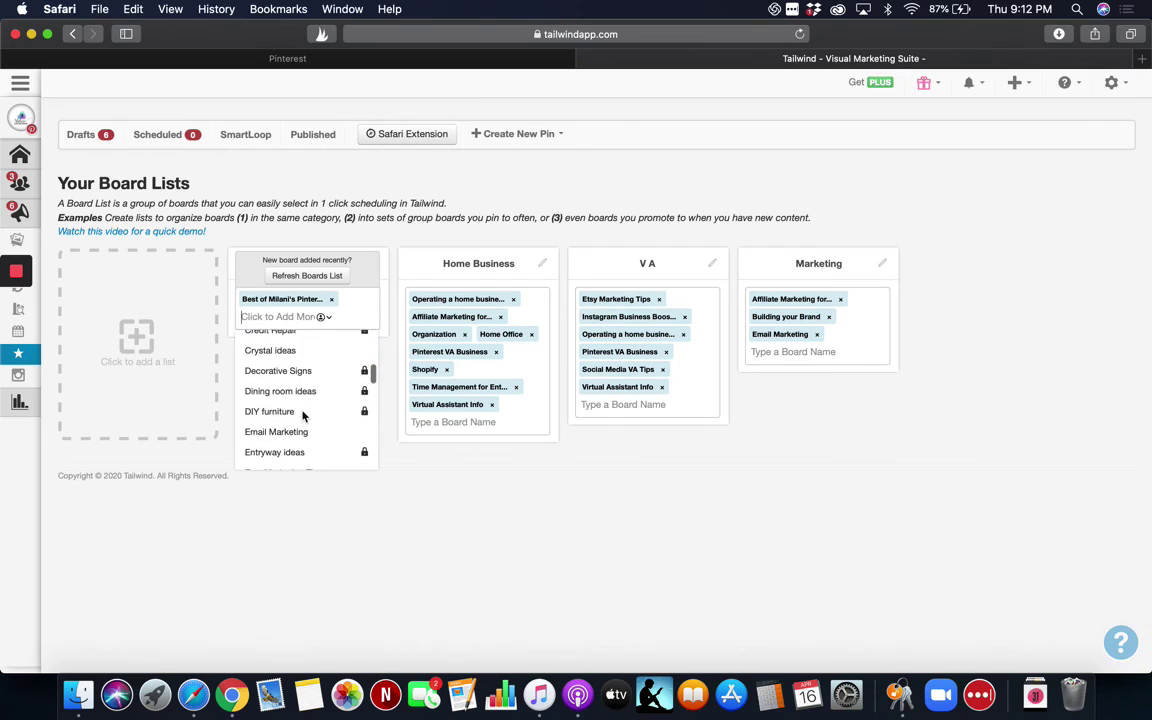
pyautogui.scroll(-4, 303, 416)
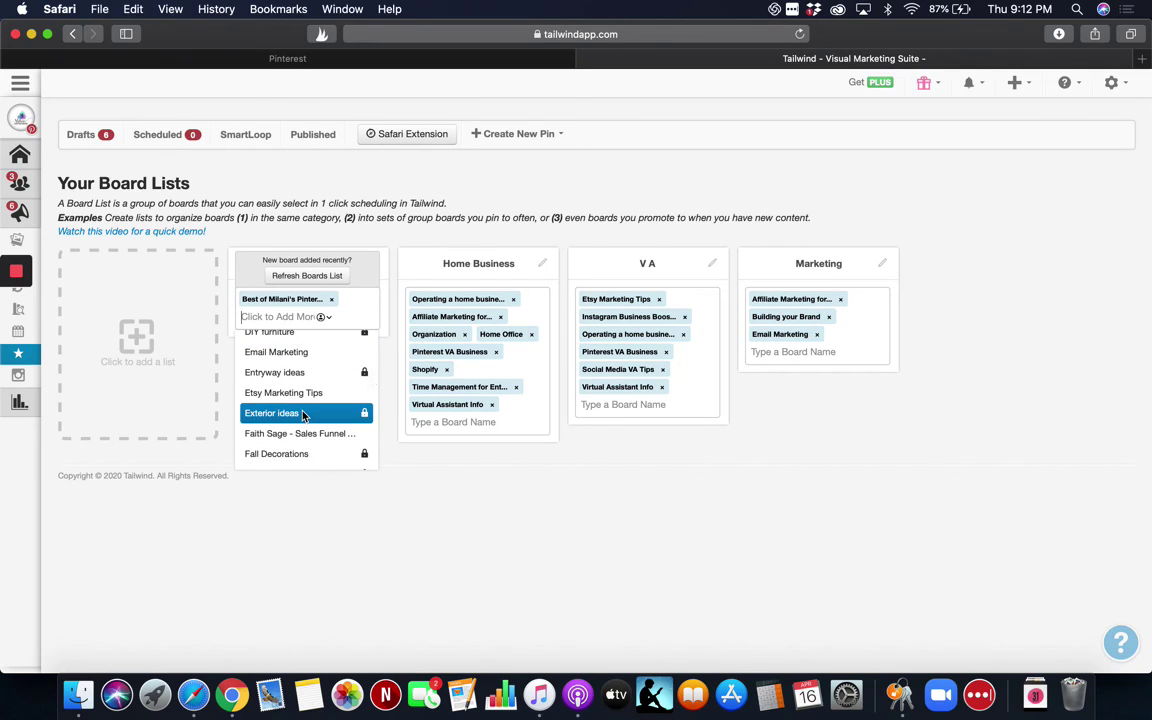
pyautogui.scroll(-8, 303, 416)
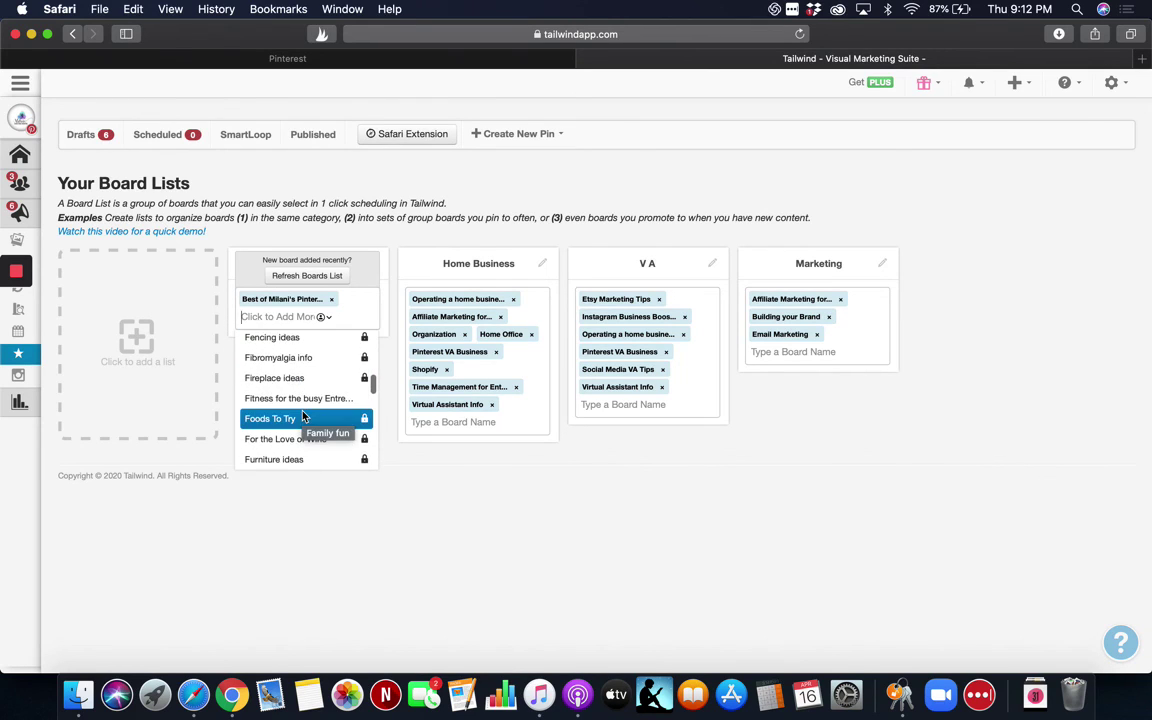
pyautogui.scroll(-5, 303, 416)
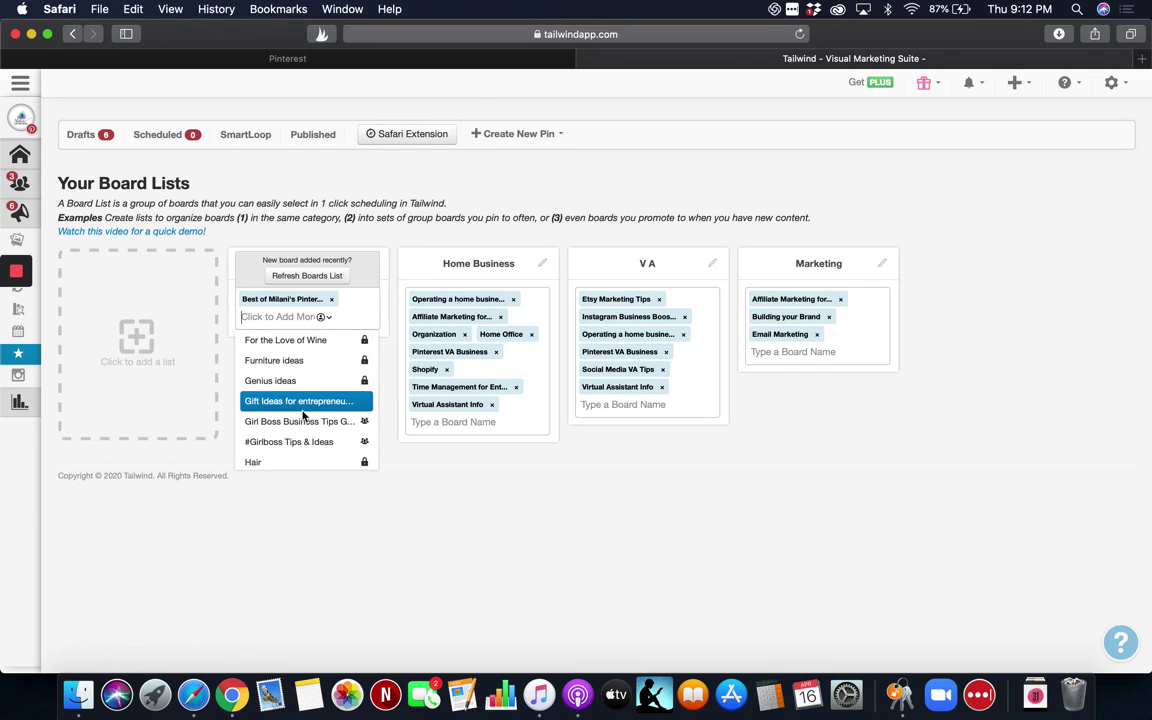
pyautogui.scroll(-1, 303, 416)
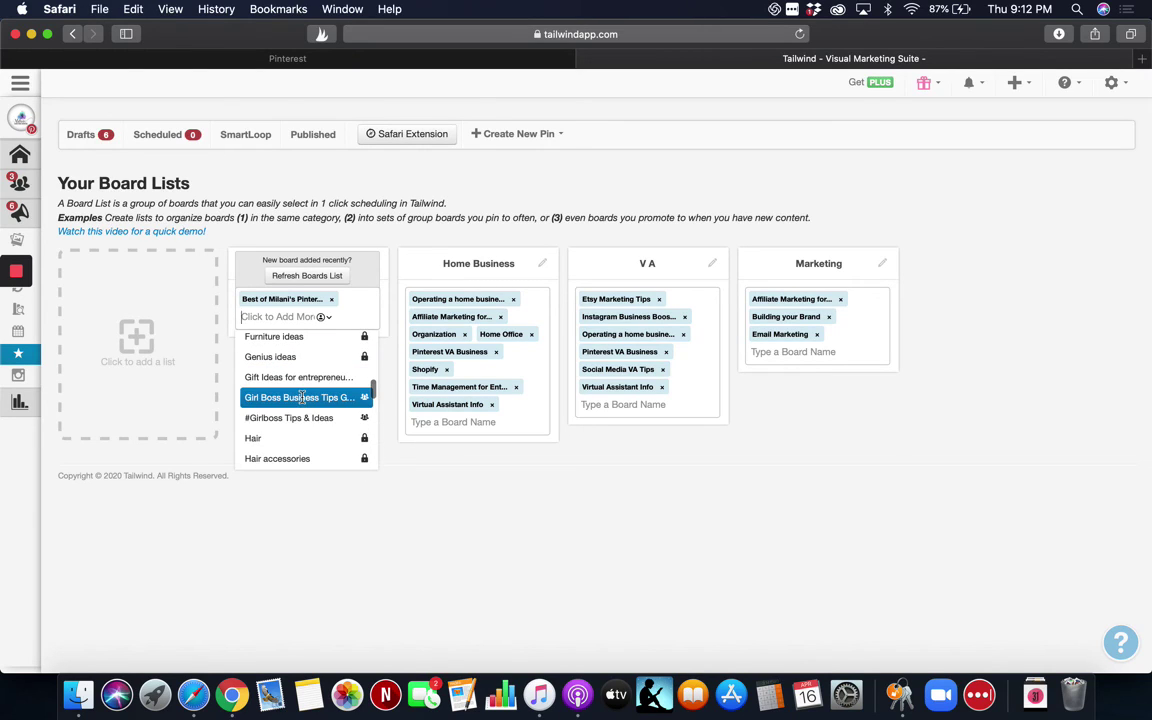
pyautogui.click(302, 397)
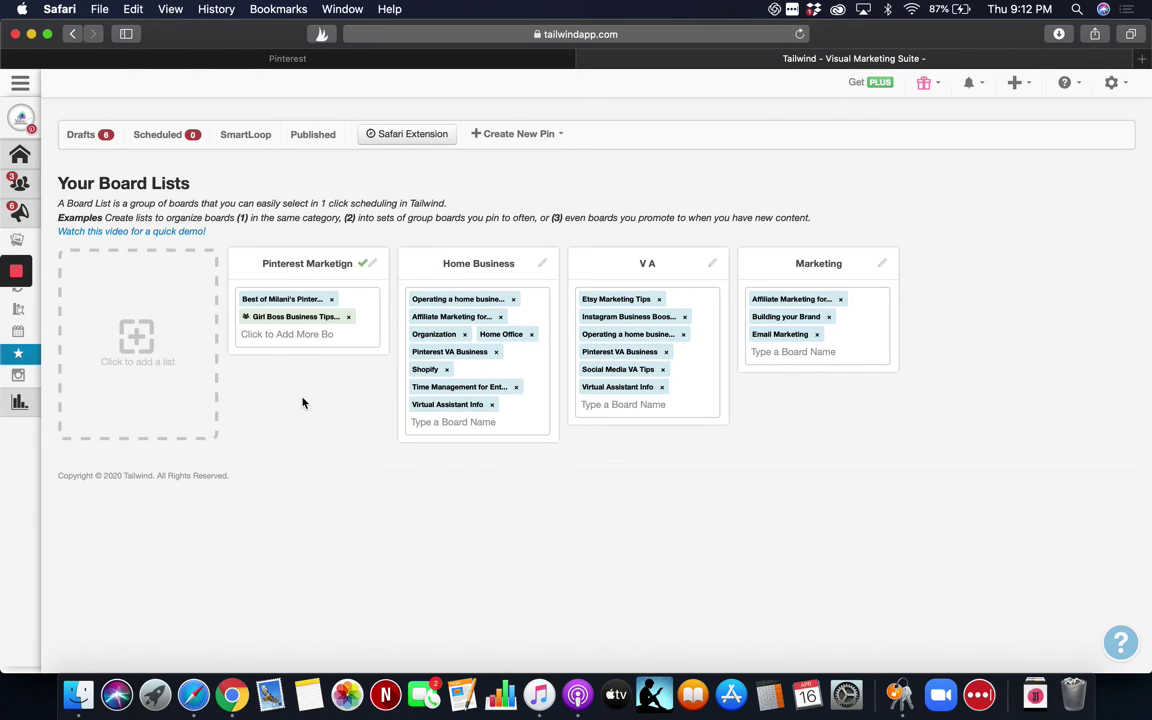
pyautogui.click(295, 334)
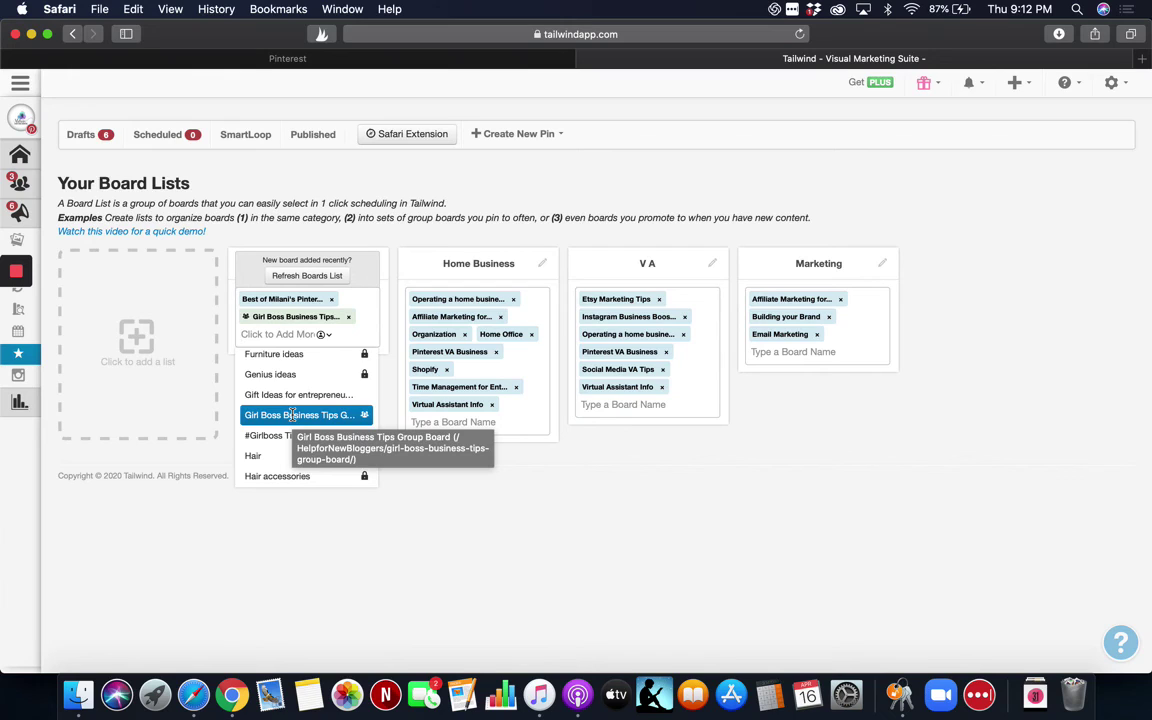
pyautogui.scroll(-2, 290, 415)
pyautogui.click(290, 388)
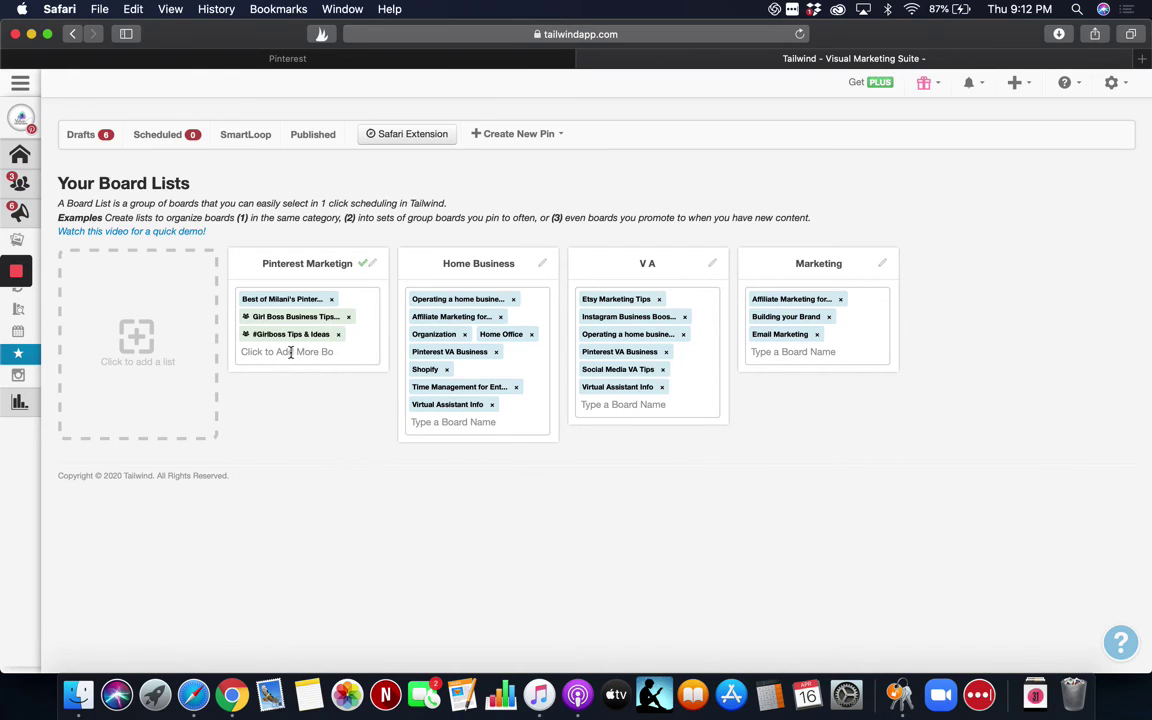
# Add the Just Pinterest Strategies, Pinterest VA Business and Pinterest virtual assistant boards.
pyautogui.click(290, 352)
pyautogui.scroll(-3, 292, 430)
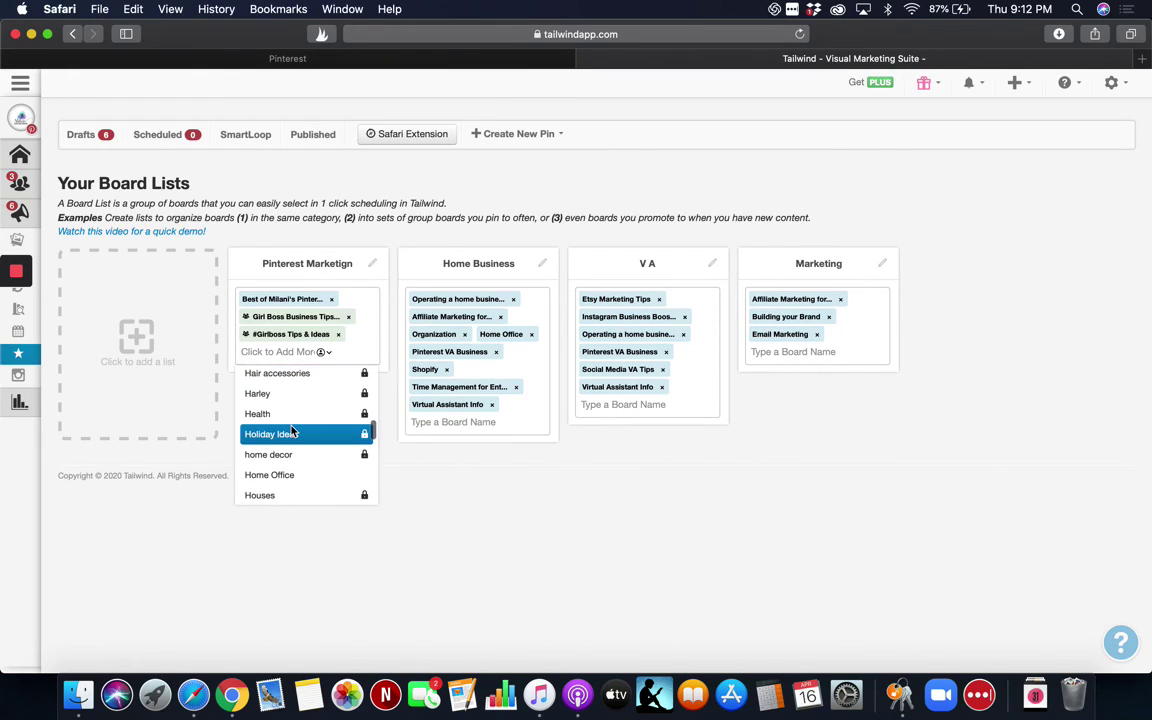
pyautogui.scroll(-4, 292, 431)
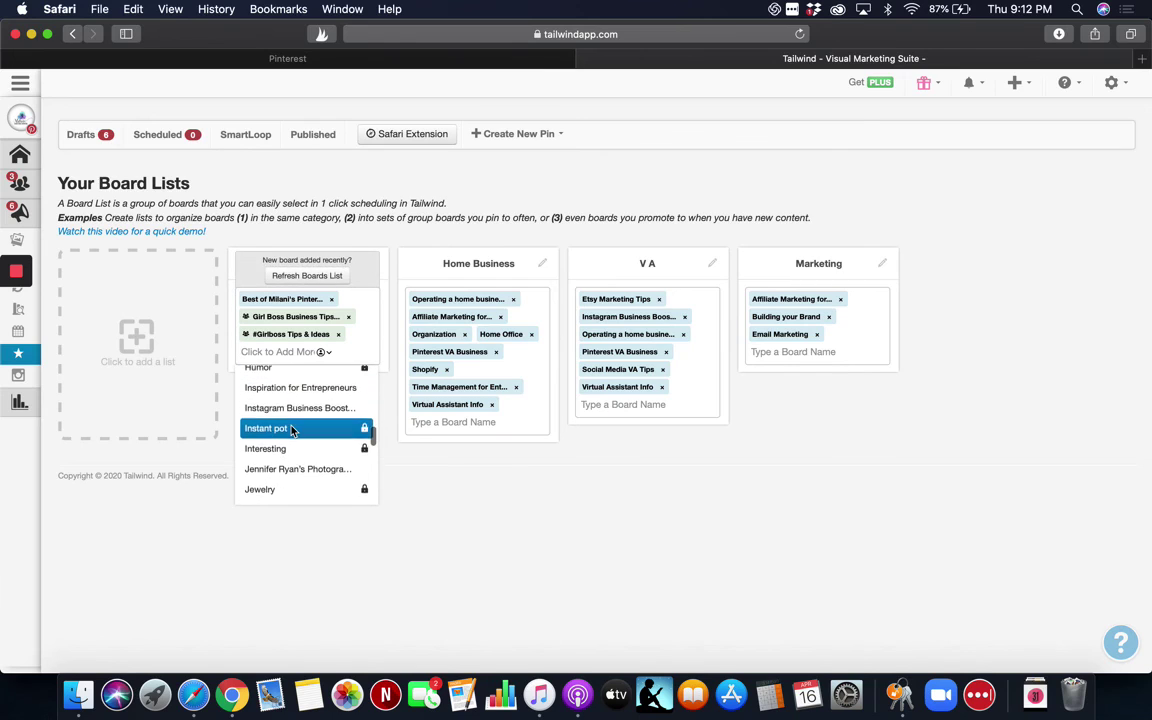
pyautogui.scroll(-5, 292, 420)
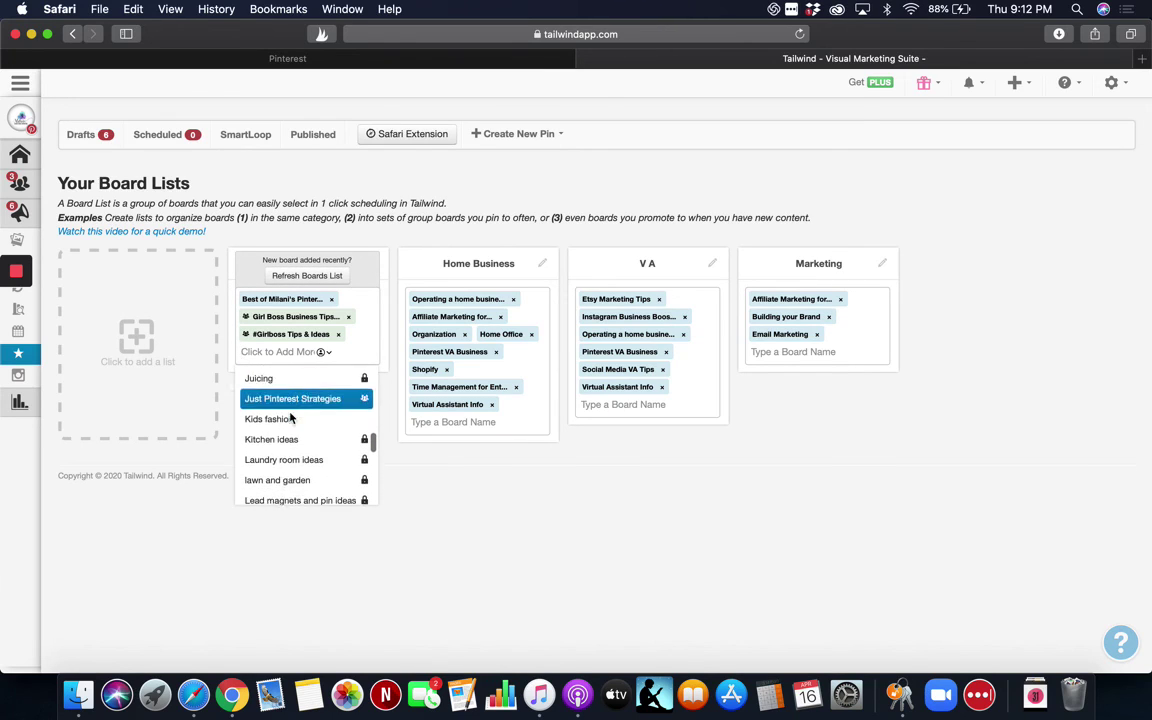
pyautogui.scroll(-1, 290, 418)
pyautogui.click(290, 380)
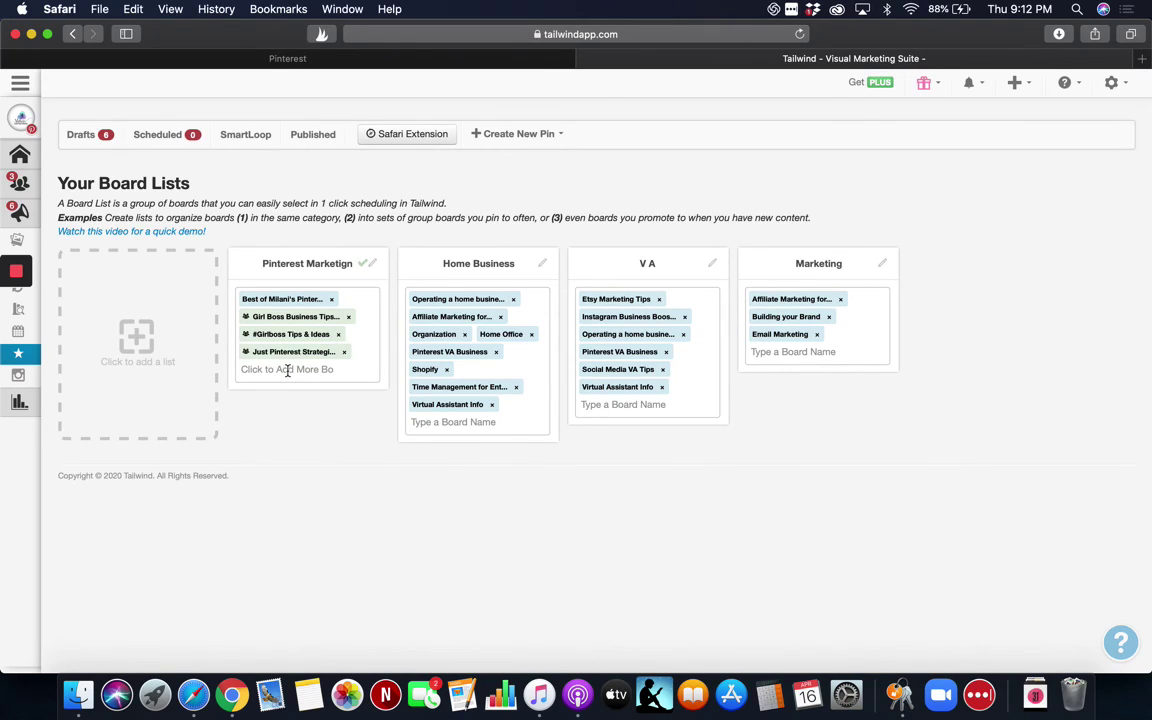
pyautogui.click(288, 370)
pyautogui.scroll(-3, 301, 465)
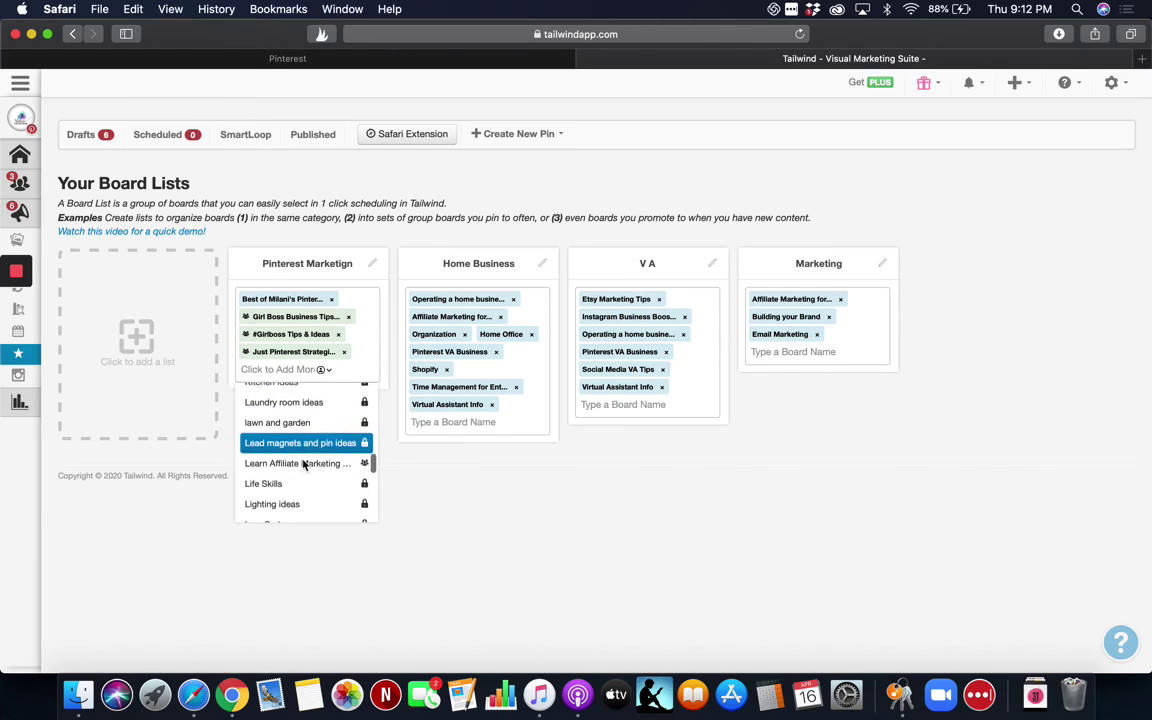
pyautogui.scroll(-6, 304, 465)
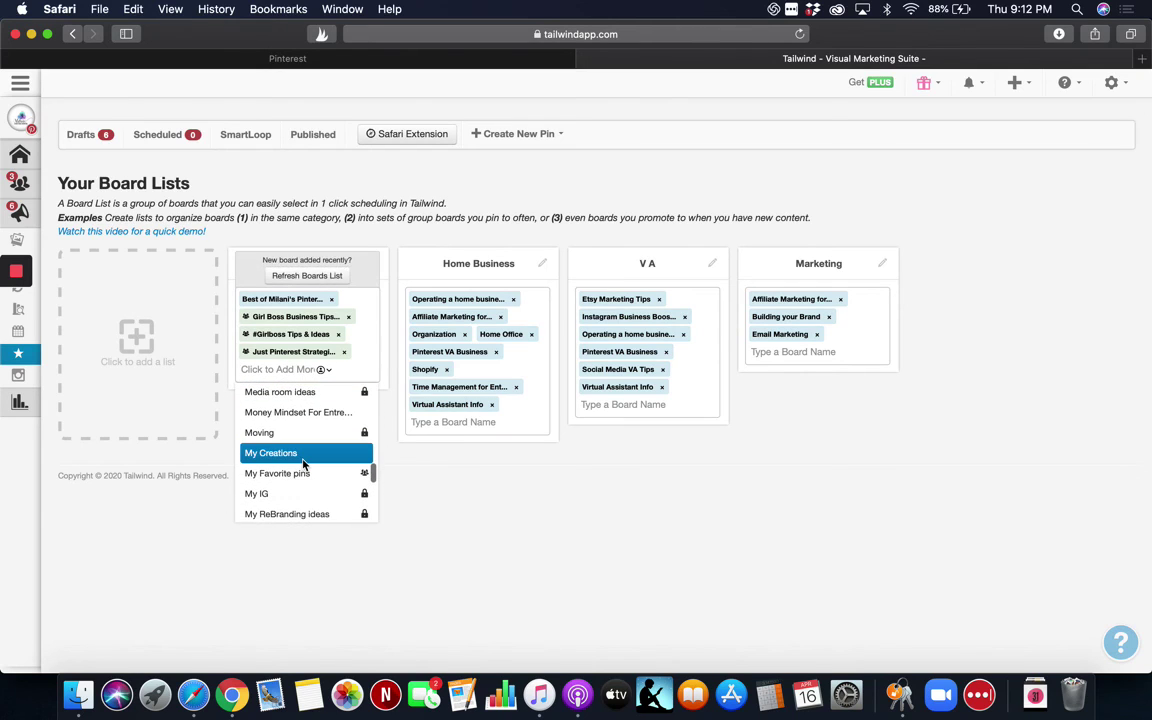
pyautogui.scroll(-5, 304, 465)
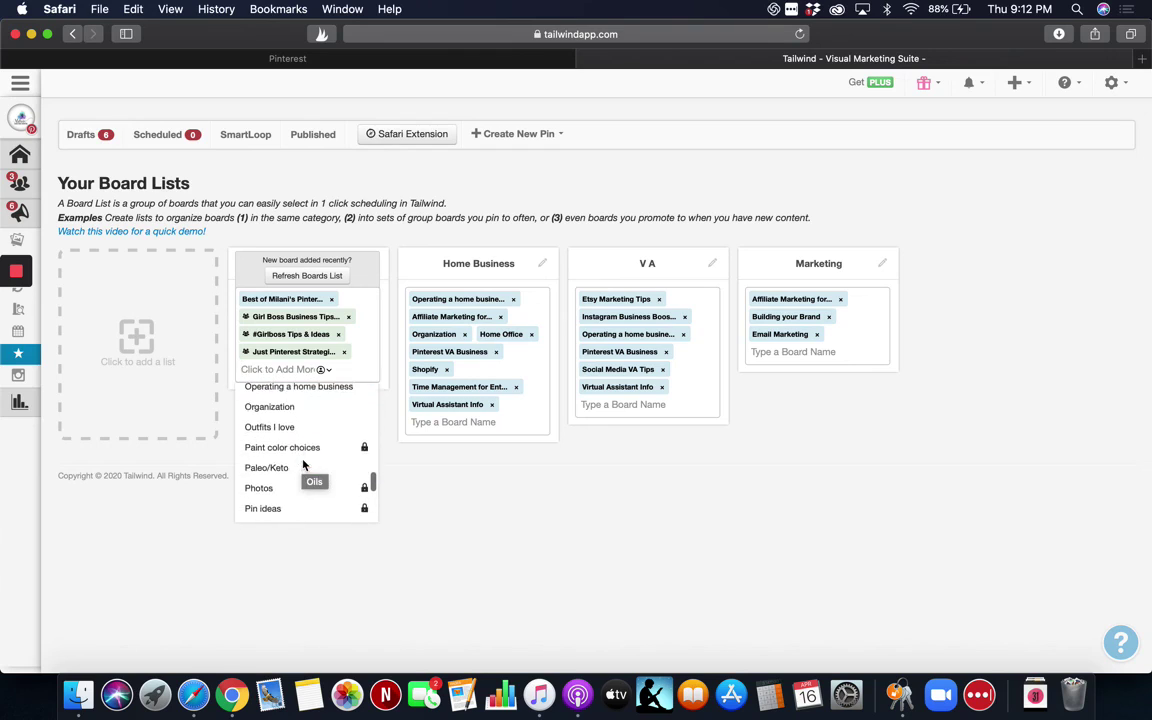
pyautogui.scroll(-3, 304, 465)
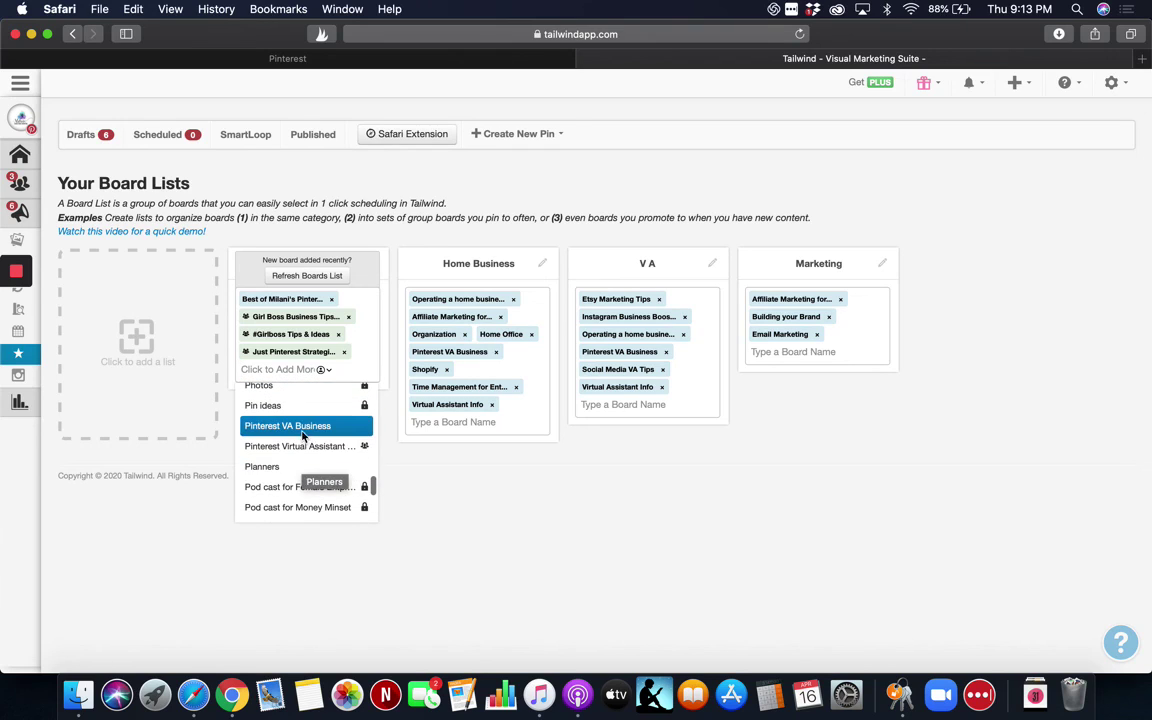
pyautogui.click(303, 427)
pyautogui.click(293, 389)
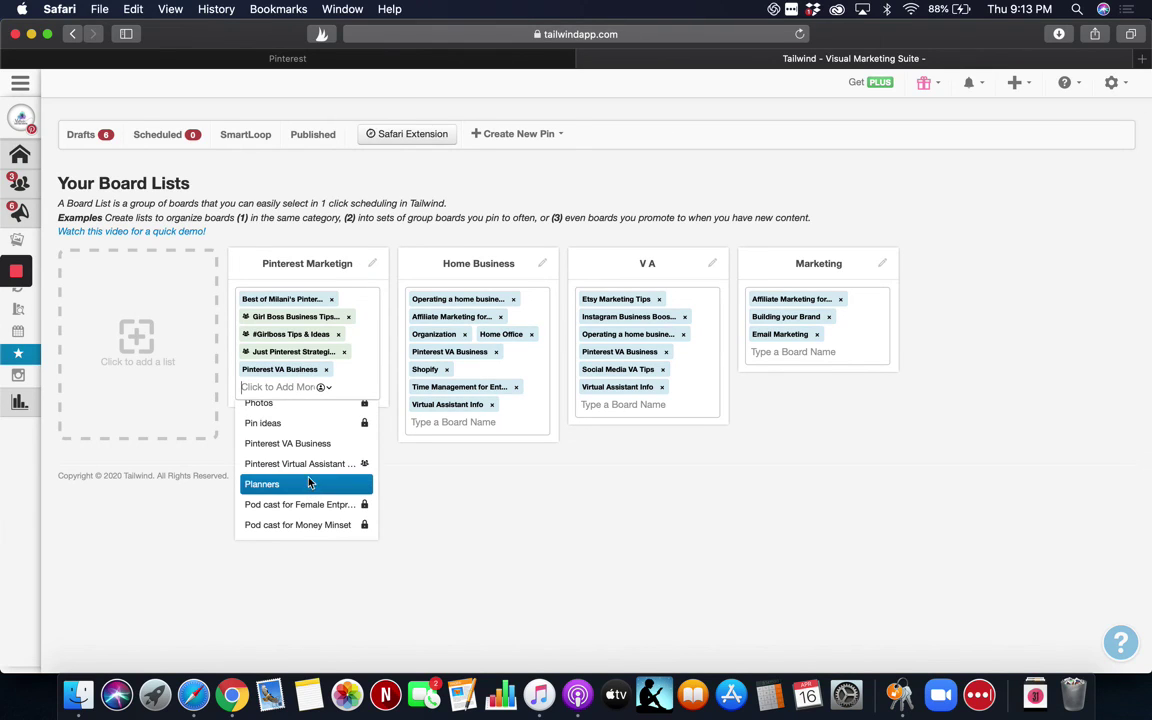
pyautogui.click(300, 464)
# Add the SEO secret tips, Social Media VA Tips and Tailwind Tribes to Join boards.
pyautogui.click(294, 404)
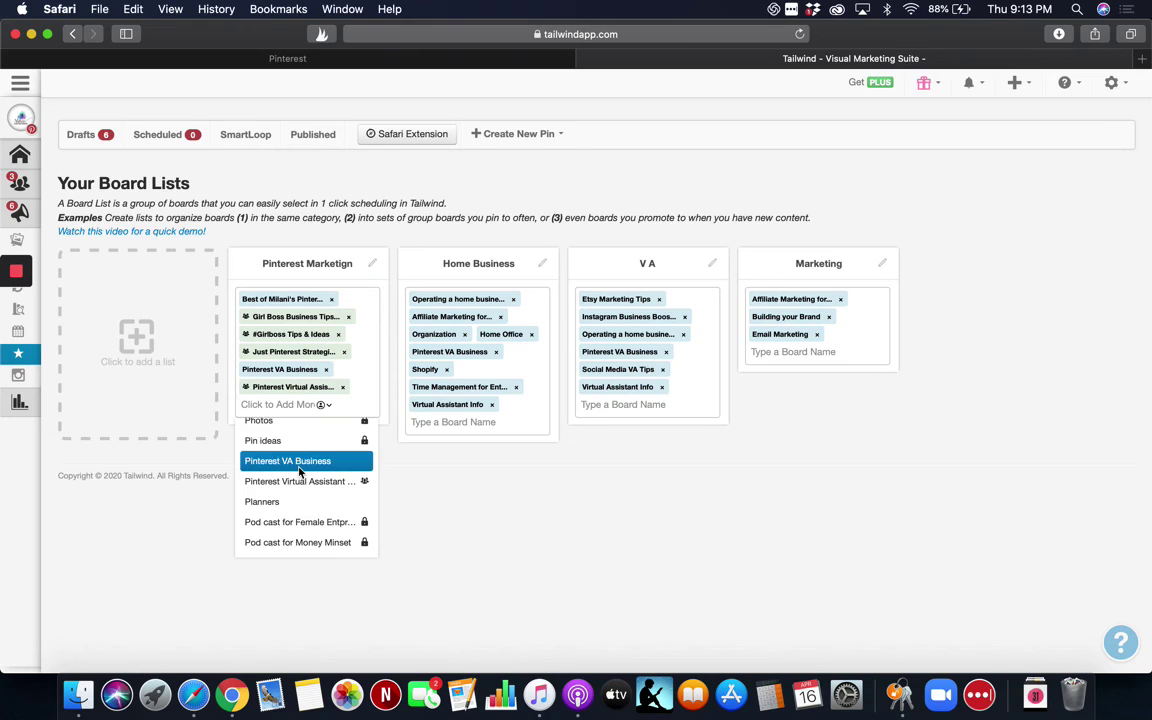
pyautogui.scroll(-5, 299, 470)
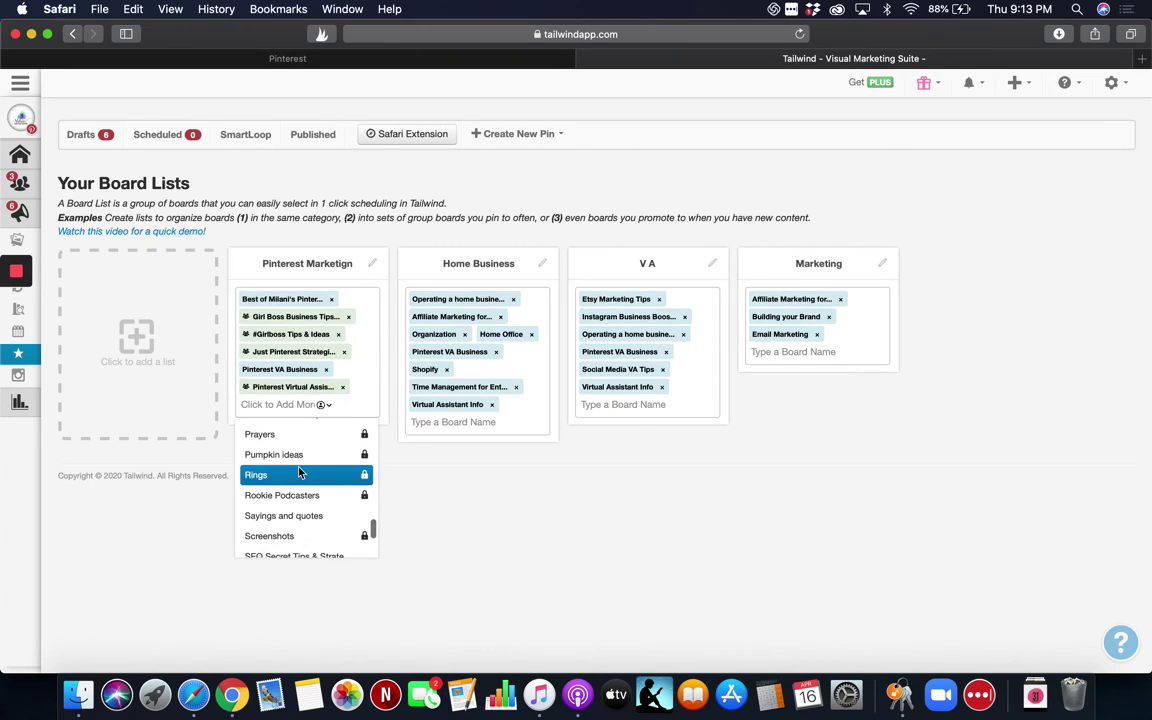
pyautogui.scroll(-3, 299, 470)
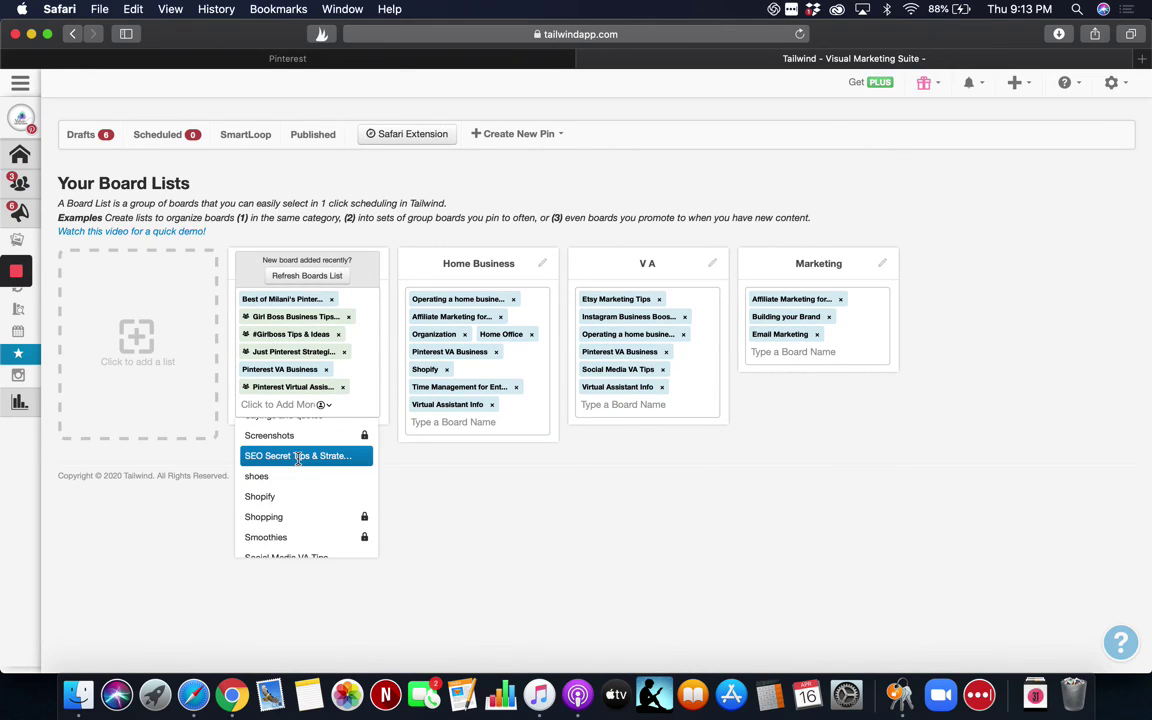
pyautogui.click(298, 456)
pyautogui.click(294, 421)
pyautogui.scroll(-2, 297, 488)
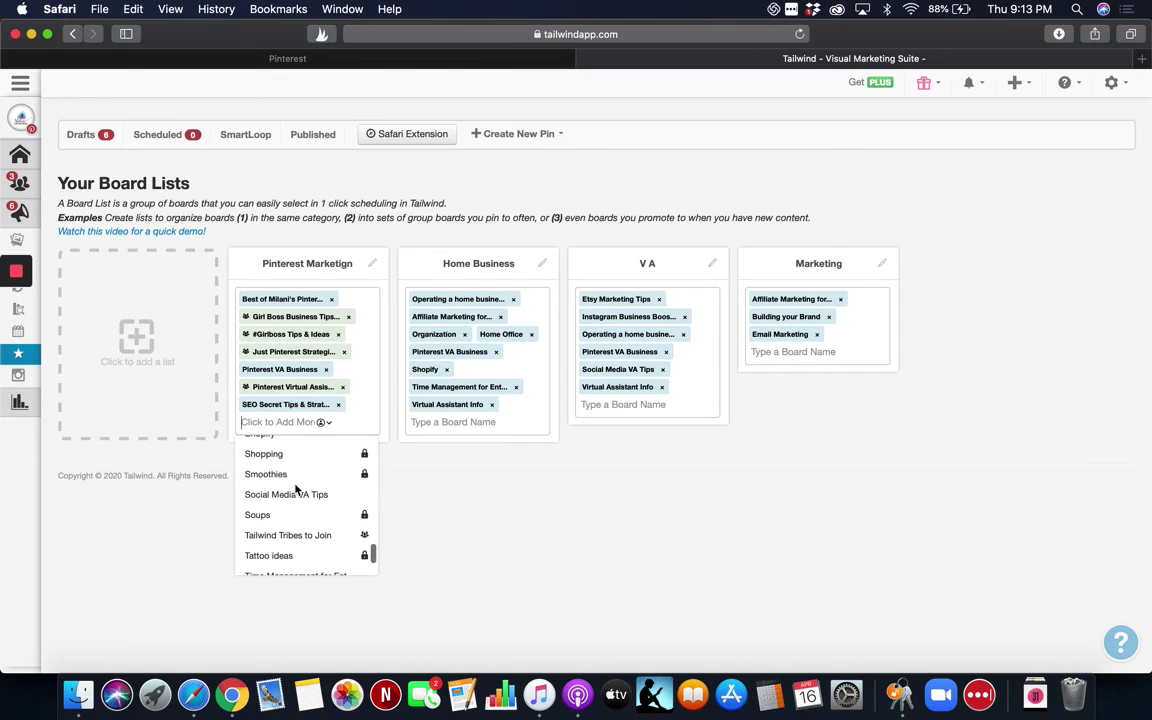
pyautogui.click(296, 495)
pyautogui.click(289, 439)
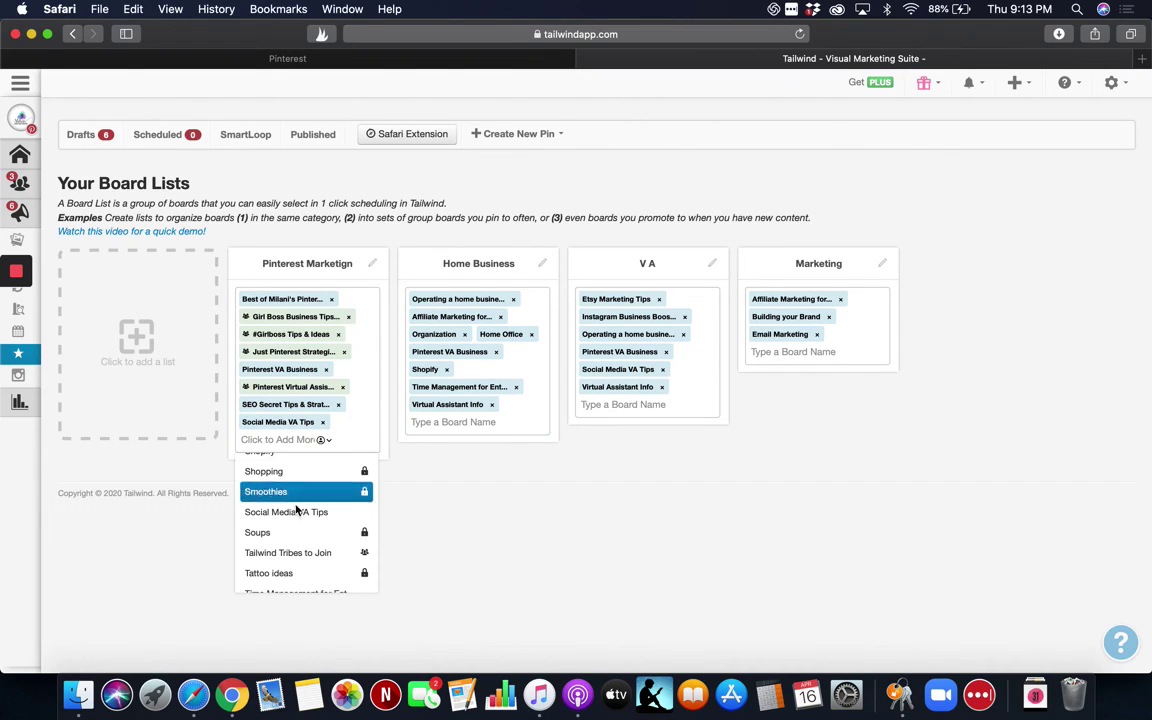
pyautogui.scroll(-2, 295, 495)
pyautogui.click(296, 498)
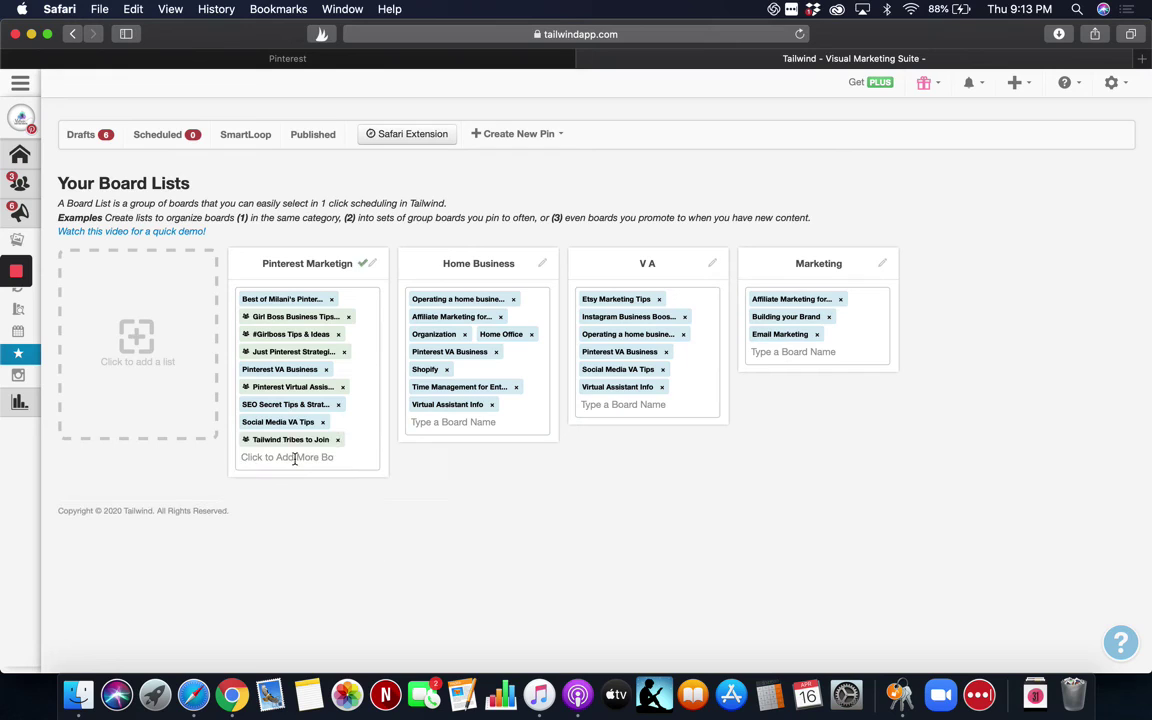
pyautogui.click(298, 456)
pyautogui.scroll(-2, 298, 536)
pyautogui.scroll(-3, 298, 536)
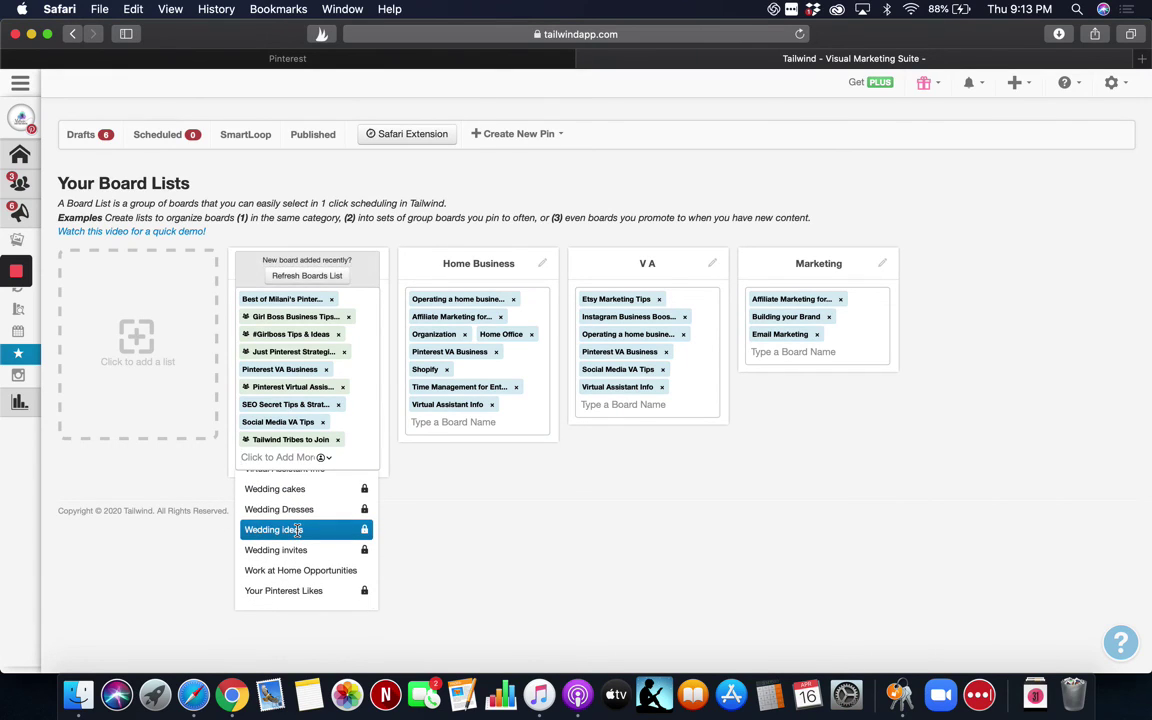
# Fix the list title from 'Pinterest Marketign' to 'Pinterest Marketing', then add a new empty board list.
pyautogui.click(158, 582)
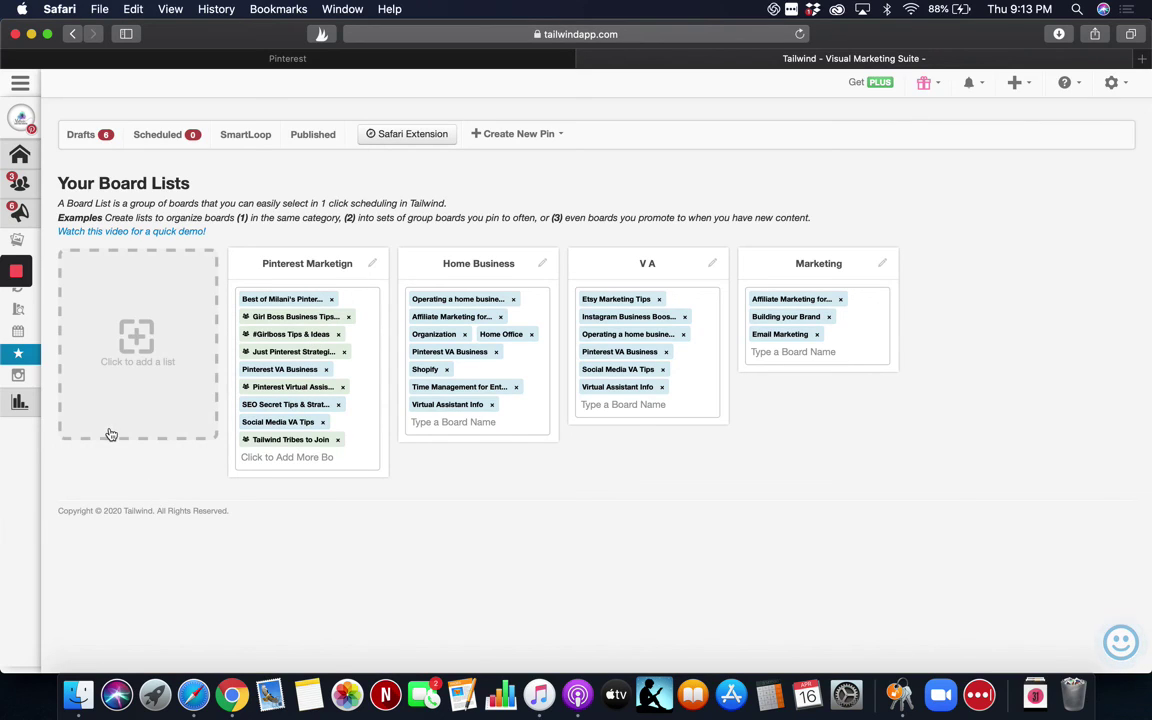
pyautogui.click(372, 264)
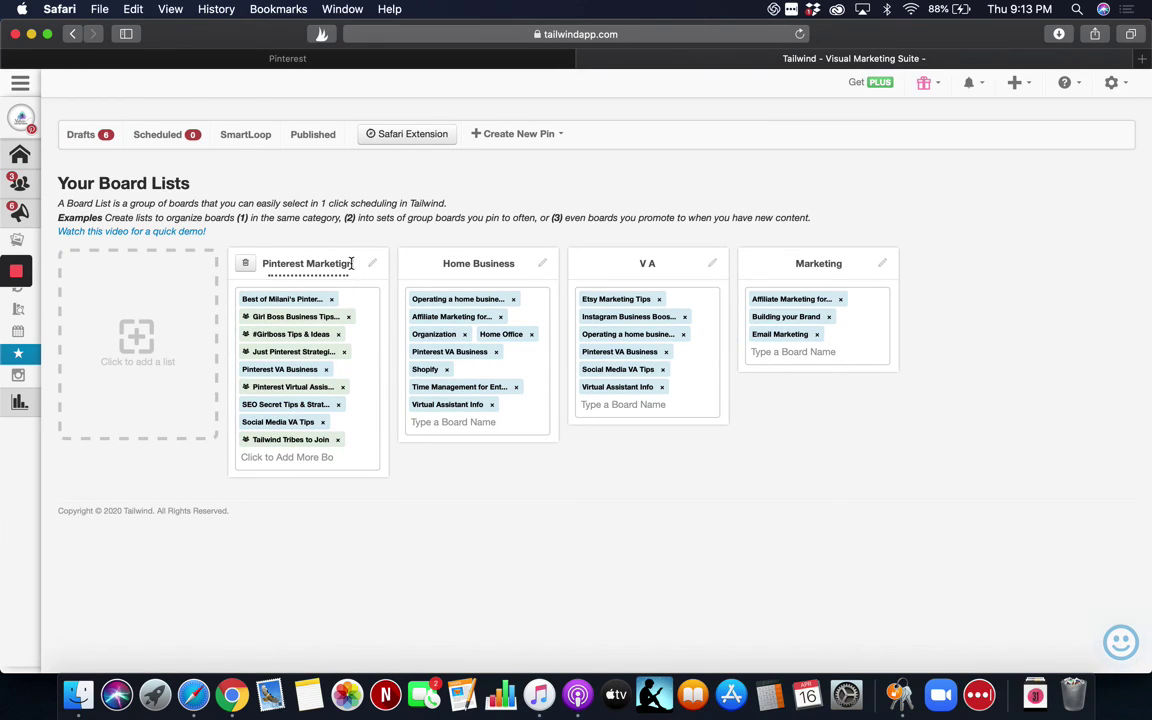
pyautogui.press('BackSpace')
pyautogui.press('BackSpace')
pyautogui.write('ng')
pyautogui.press('Return')
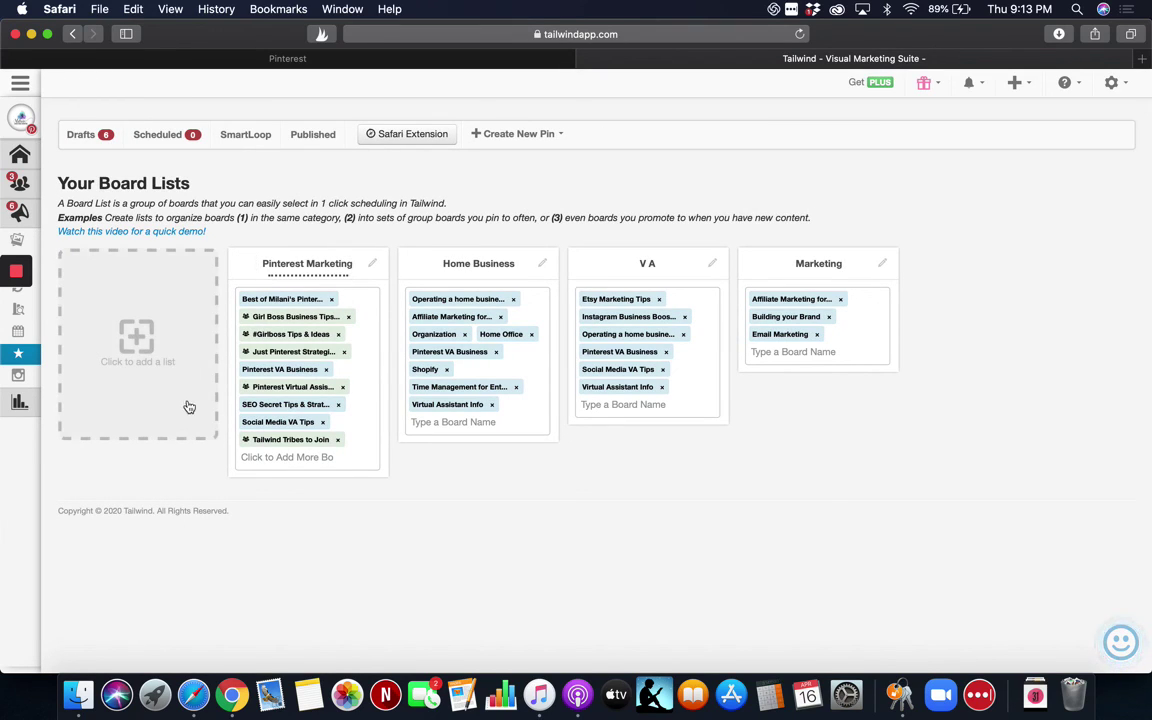
pyautogui.click(185, 404)
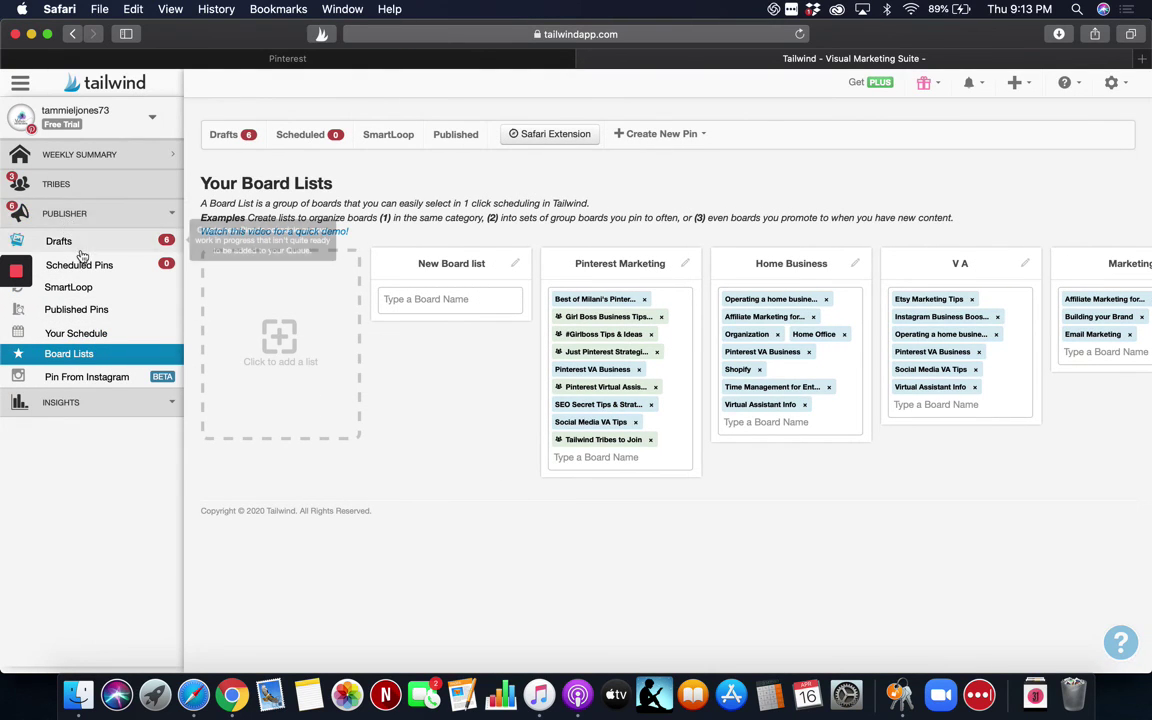
# In Scheduled Pins, assign the VA board list to the '20 Genius Ways To Make Money From Home' pin.
pyautogui.click(85, 266)
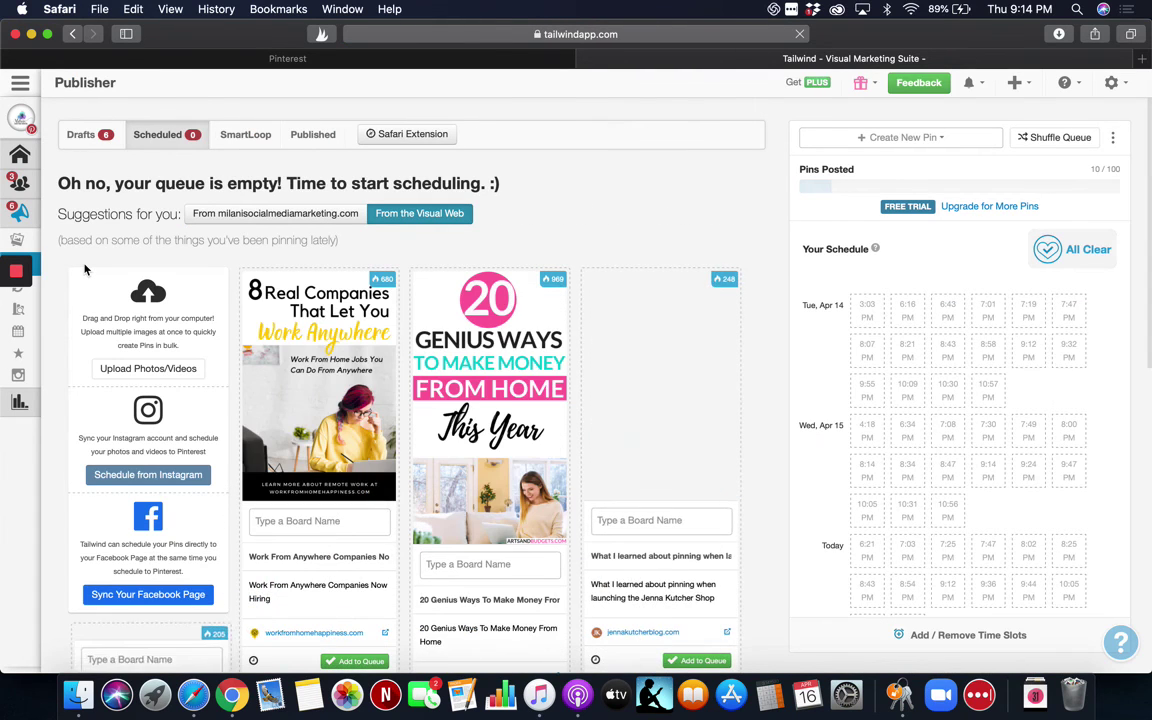
pyautogui.scroll(-3, 295, 347)
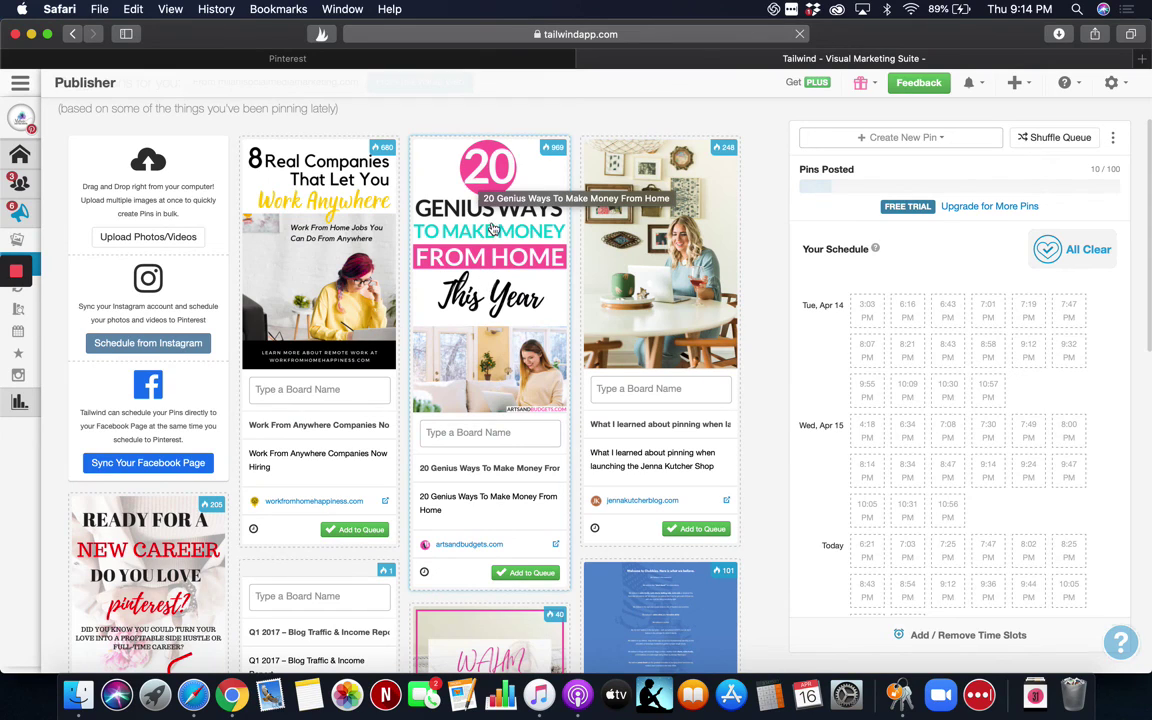
pyautogui.click(476, 433)
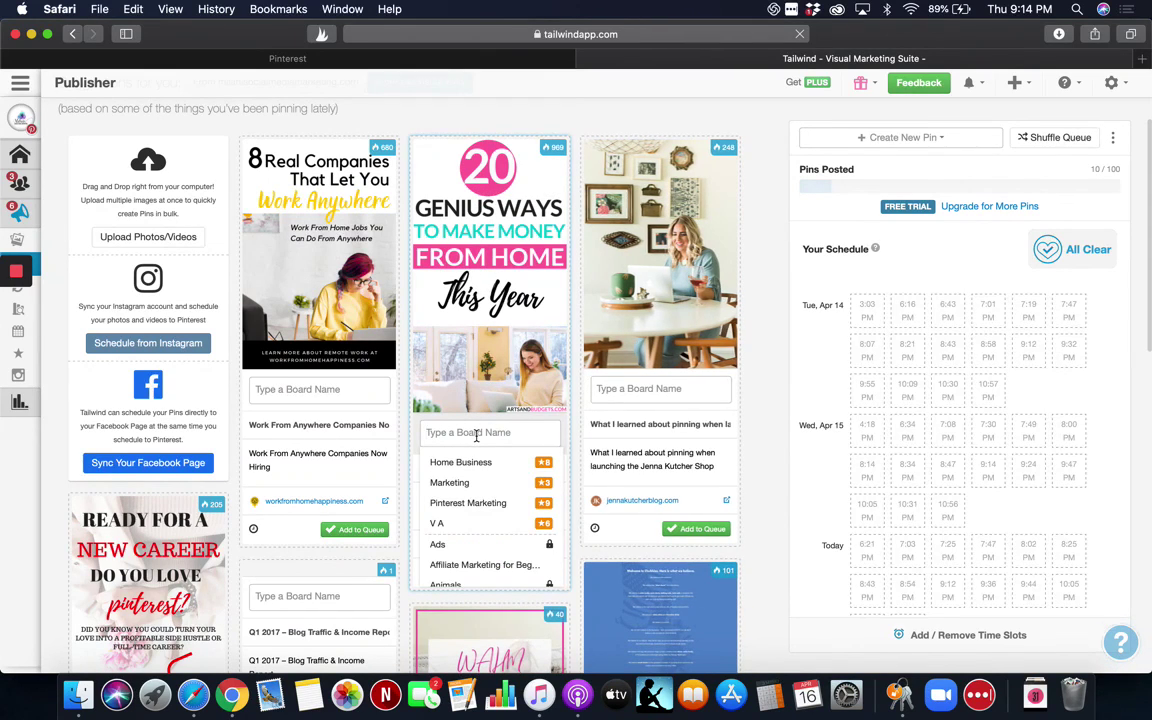
pyautogui.click(475, 525)
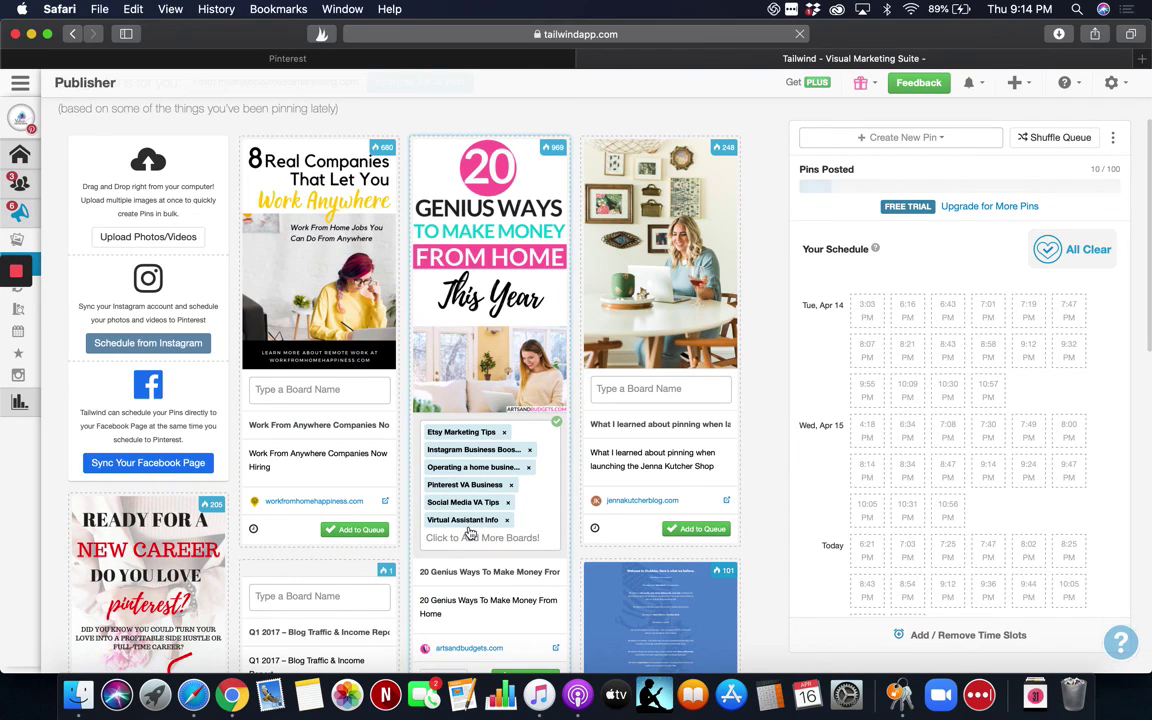
# Schedule the pin to the six boards at a 7-day interval starting Apr 16.
pyautogui.scroll(-3, 470, 533)
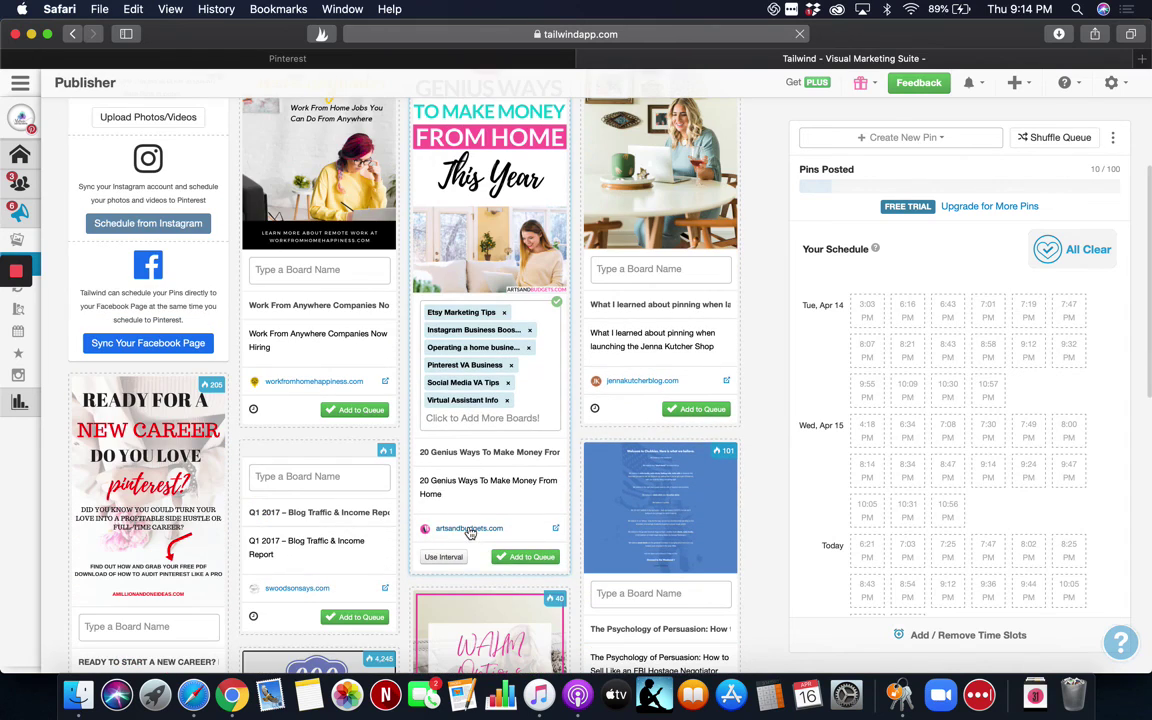
pyautogui.click(443, 556)
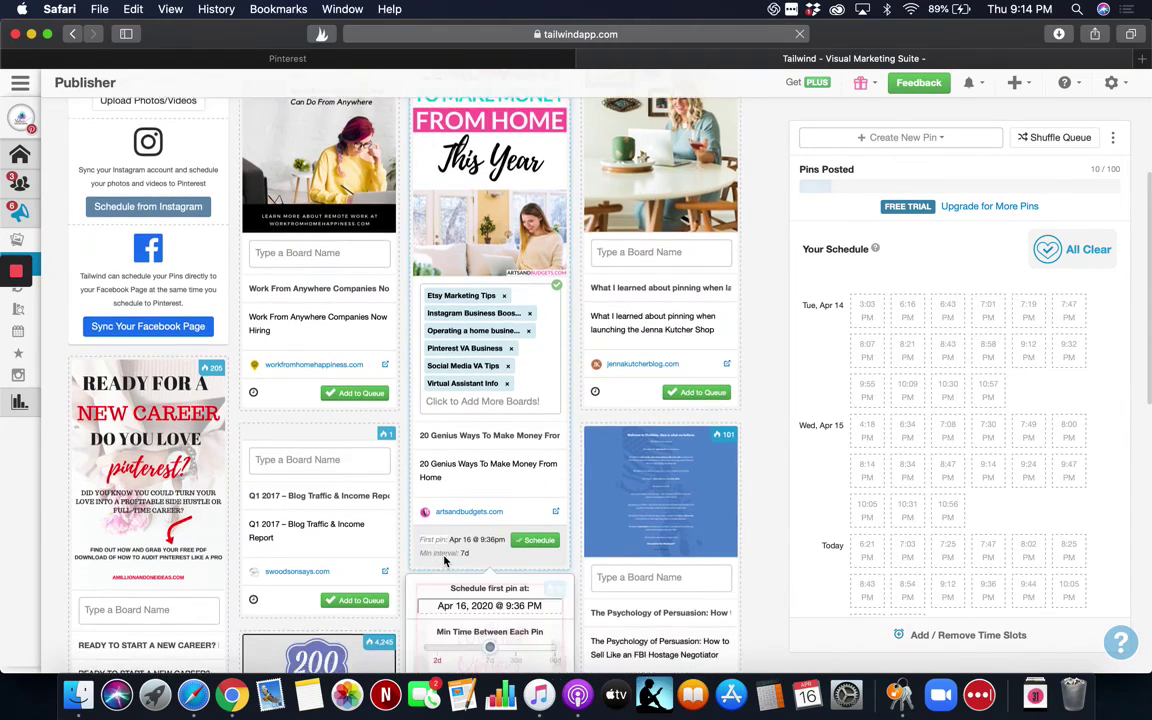
pyautogui.scroll(-5, 445, 562)
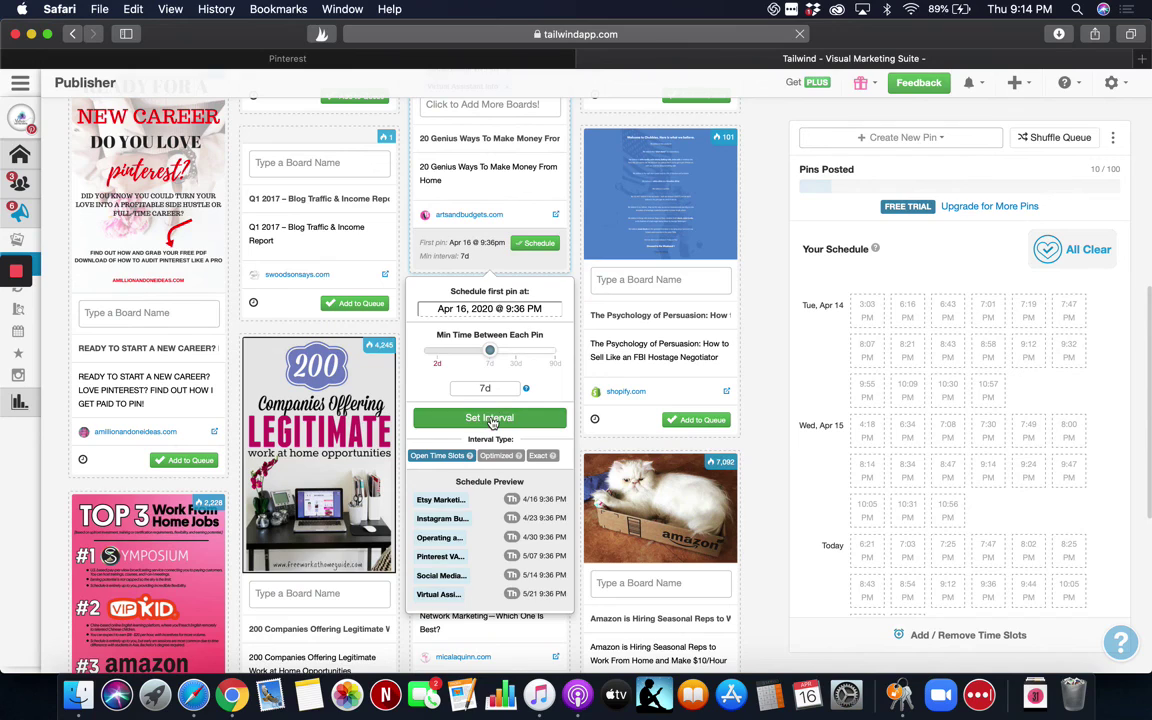
pyautogui.click(491, 420)
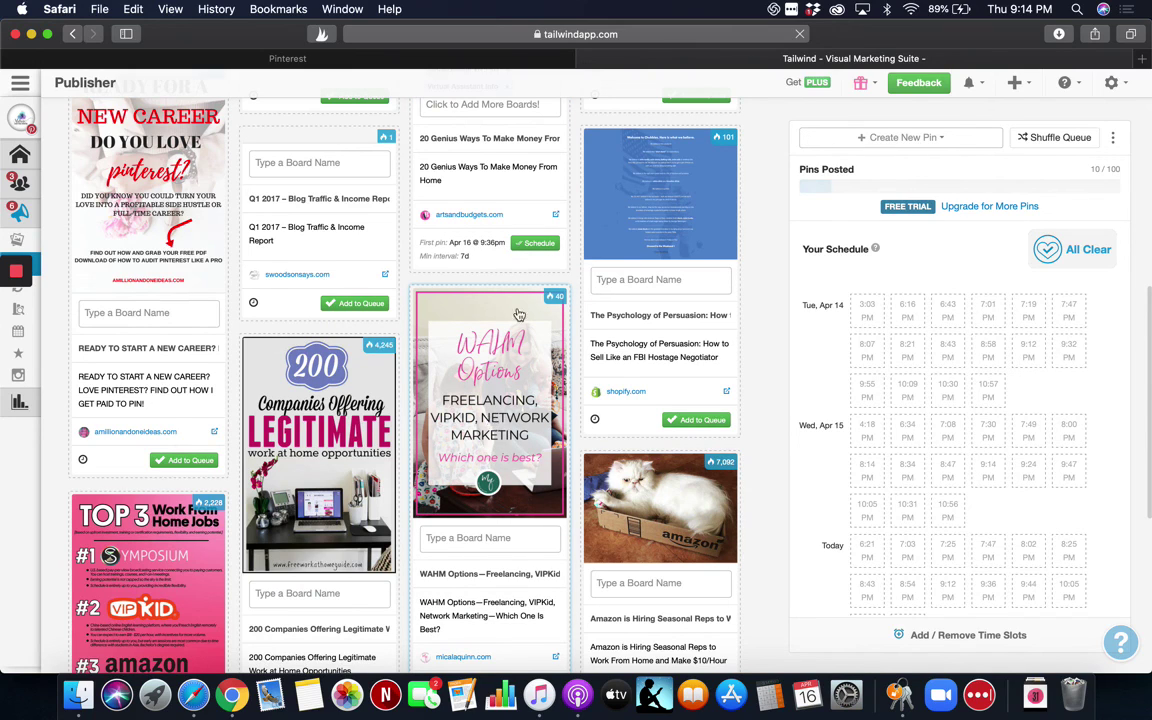
pyautogui.click(535, 243)
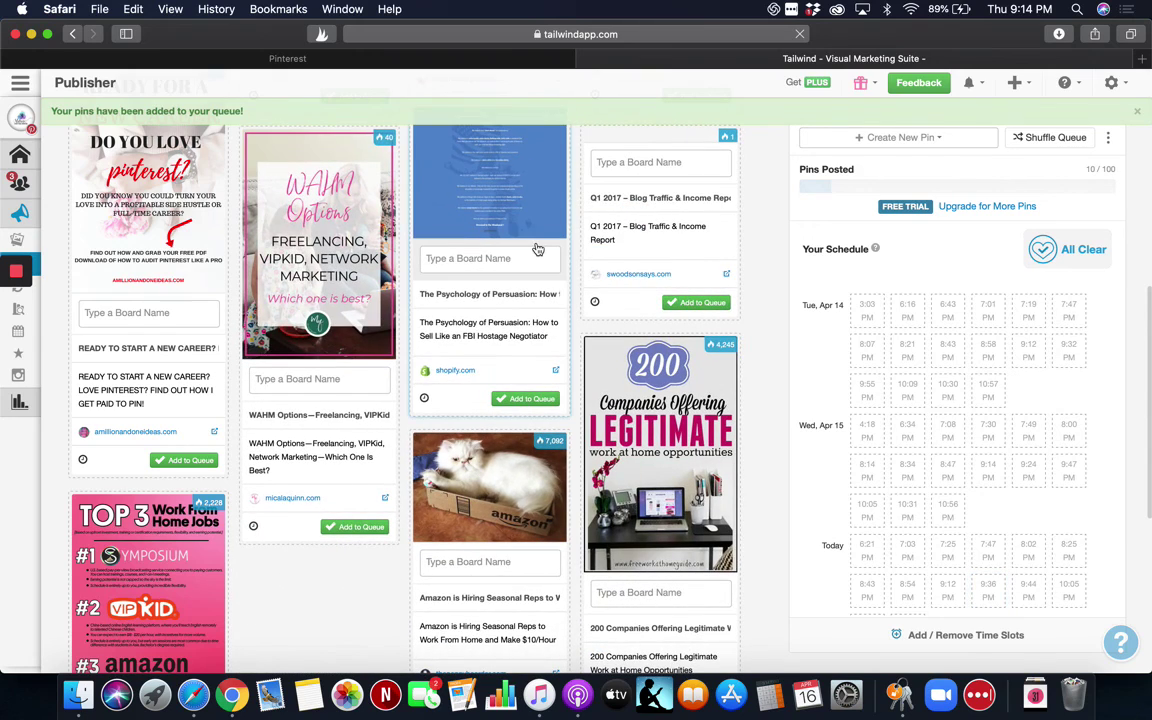
pyautogui.scroll(10, 537, 248)
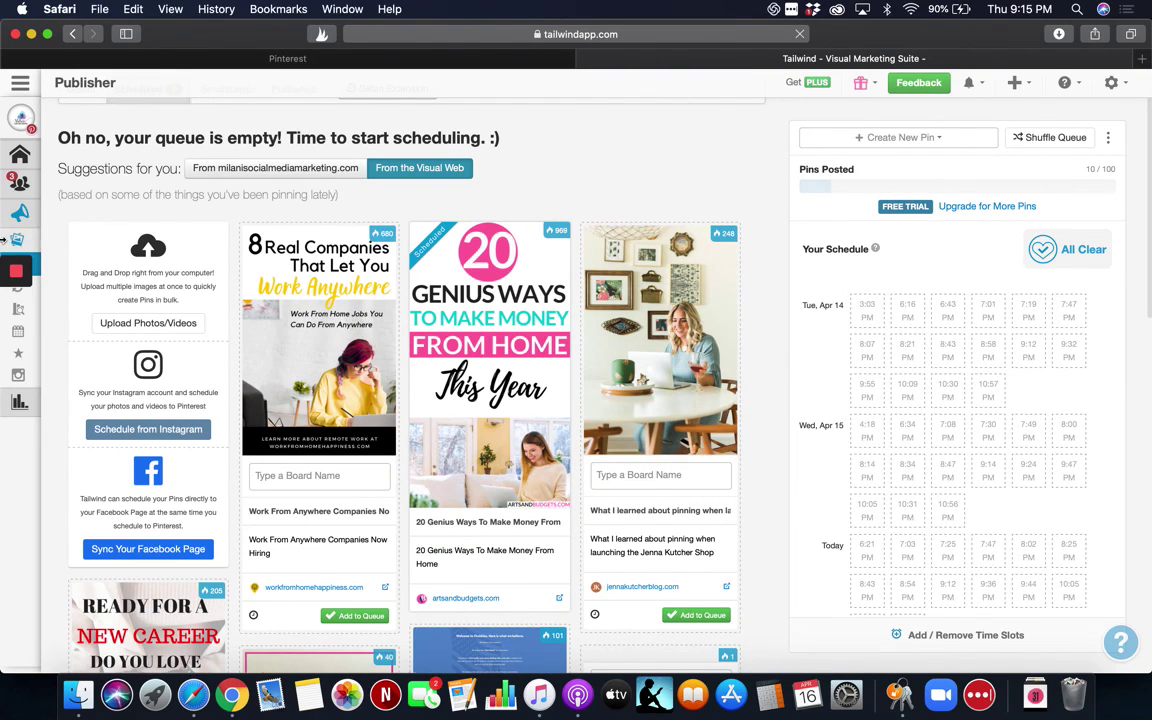
pyautogui.moveTo(80, 410)
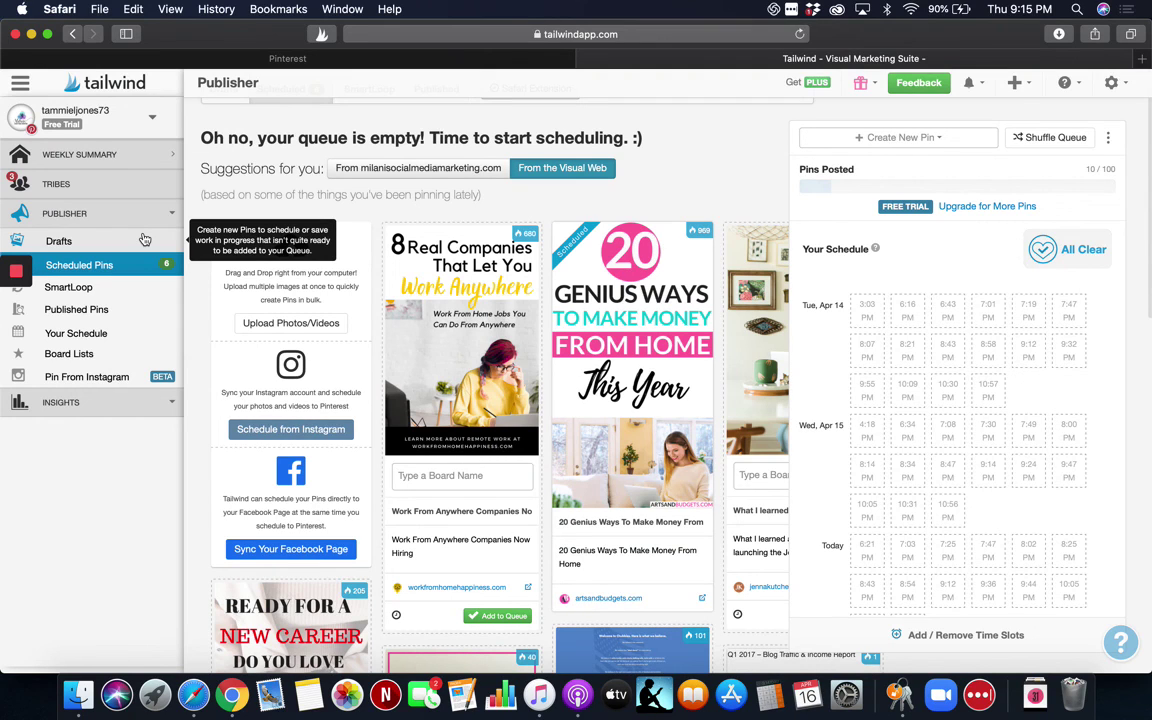
pyautogui.moveTo(18, 270)
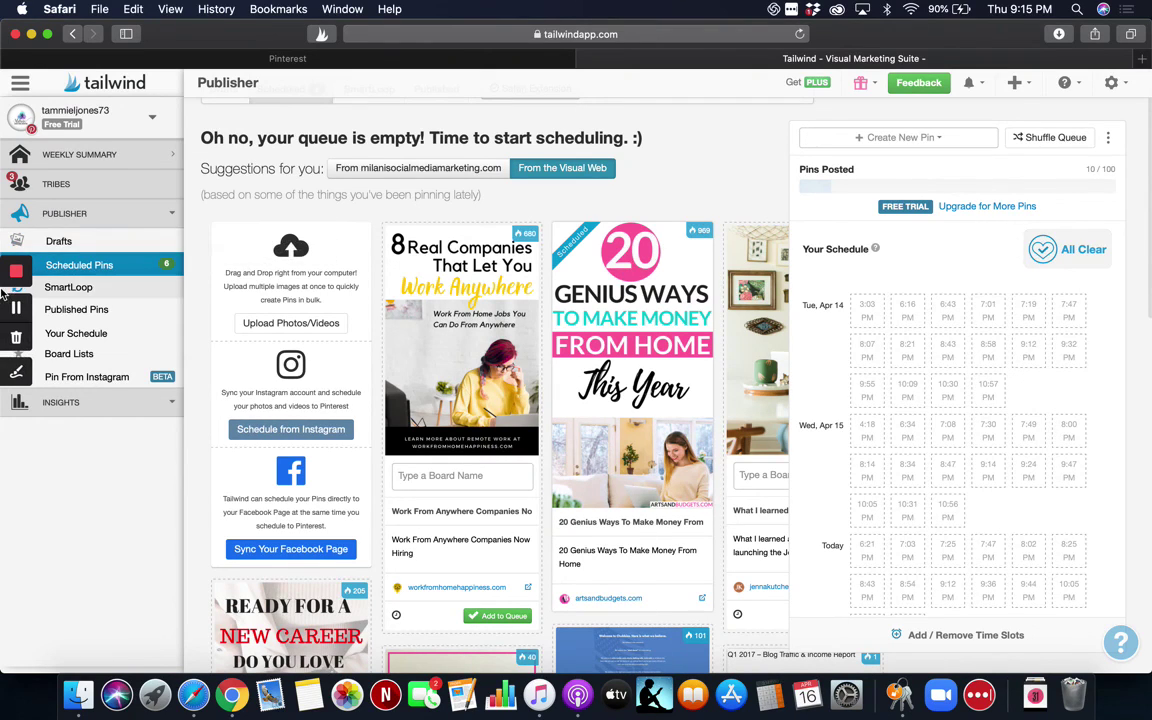